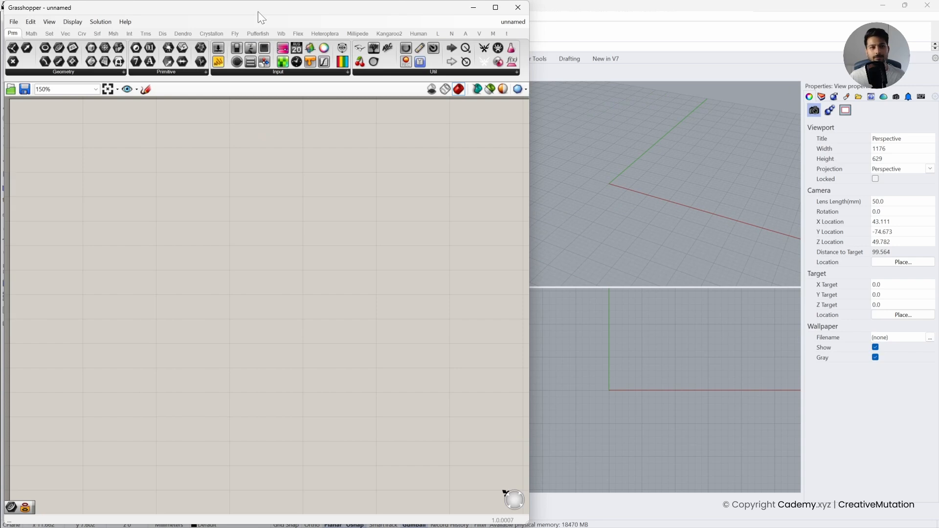
# - Arrange the Grasshopper window side by side with the Rhino viewports and maximize the Perspective viewport
pyautogui.moveTo(263, 12); pyautogui.dragTo(936, 114)
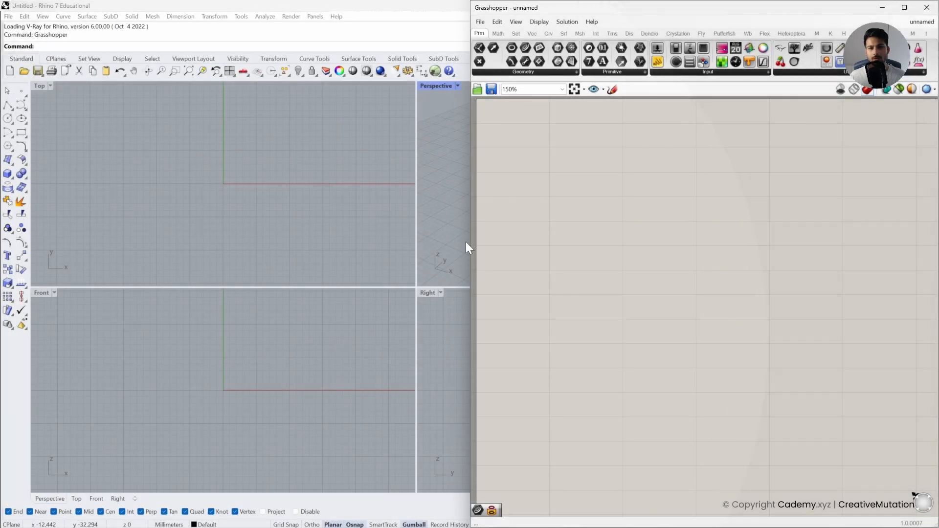
pyautogui.moveTo(682, 4); pyautogui.dragTo(685, 182)
pyautogui.moveTo(802, 130); pyautogui.dragTo(476, 127)
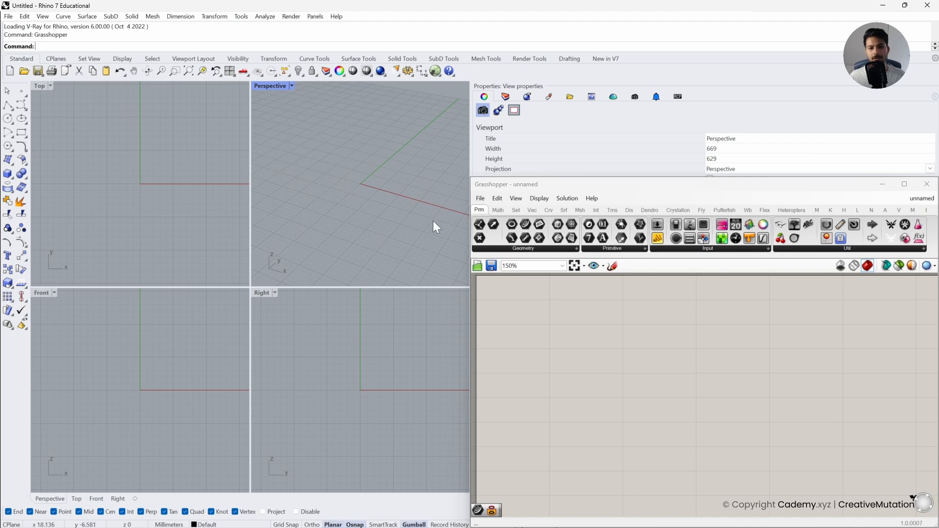
pyautogui.moveTo(572, 178); pyautogui.dragTo(591, 4)
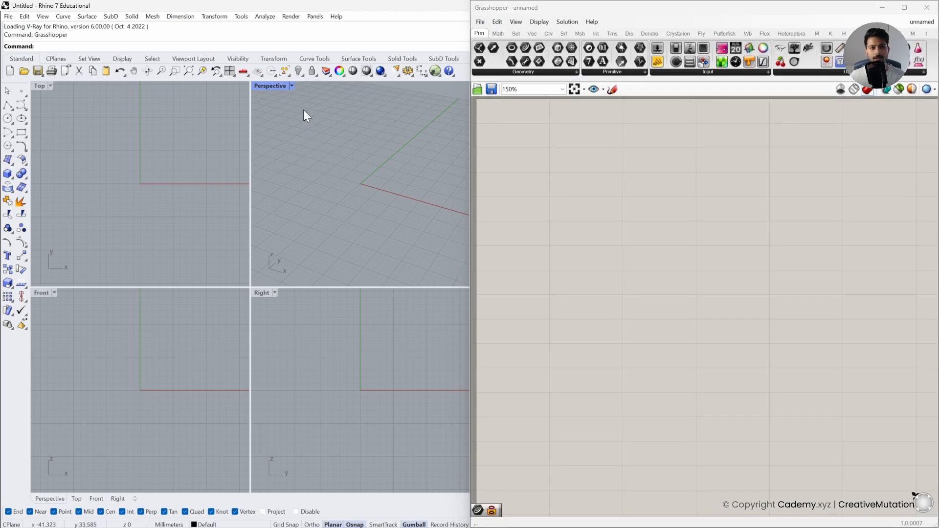
pyautogui.doubleClick(268, 89)
pyautogui.moveTo(333, 332)
pyautogui.mouseDown(button='right')
pyautogui.moveTo(339, 316)
pyautogui.moveTo(336, 324)
pyautogui.mouseUp(button='right')
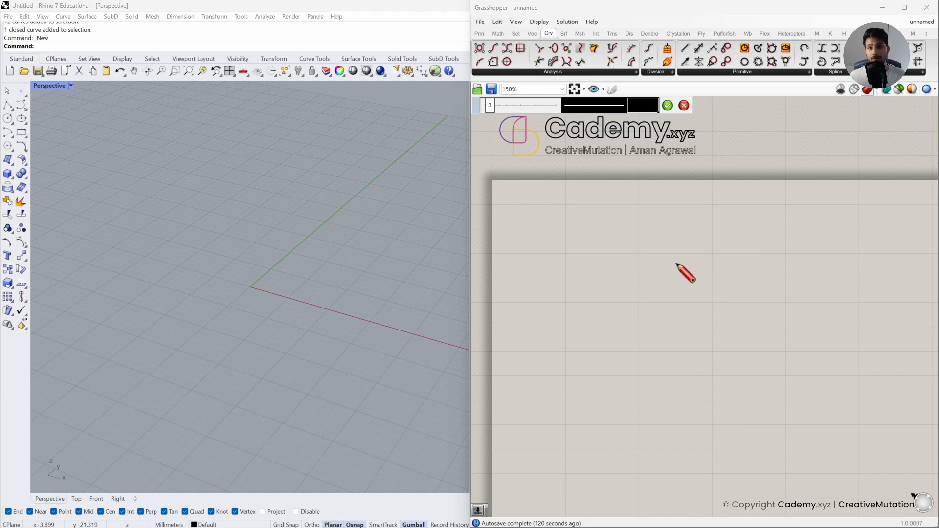
# - Sketch a freehand ellipse on the Grasshopper canvas and mark it with five short ticks across its outline
pyautogui.moveTo(690, 255)
pyautogui.mouseDown()
pyautogui.moveTo(637, 260)
pyautogui.moveTo(597, 301)
pyautogui.moveTo(695, 313)
pyautogui.moveTo(732, 277)
pyautogui.moveTo(688, 256)
pyautogui.moveTo(666, 256)
pyautogui.mouseUp()
pyautogui.moveTo(723, 273); pyautogui.dragTo(730, 269)
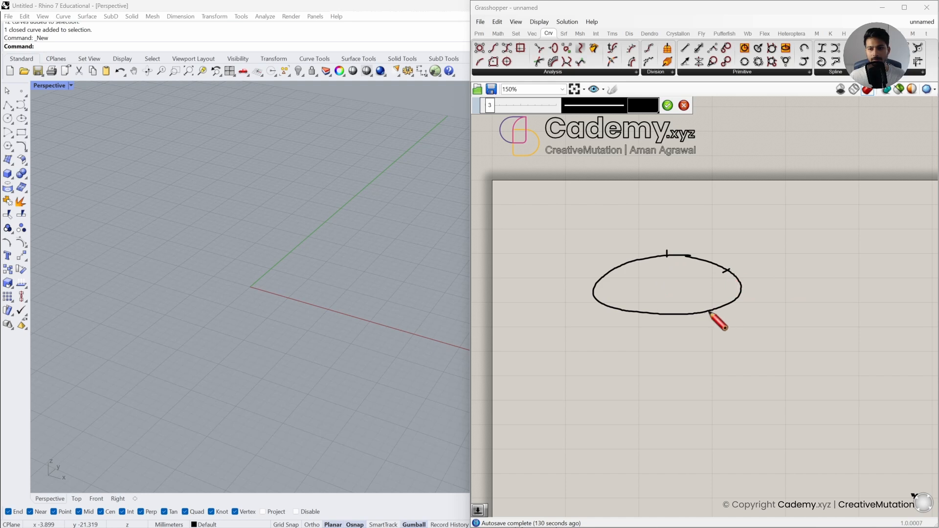
pyautogui.moveTo(696, 308); pyautogui.dragTo(701, 316)
pyautogui.moveTo(627, 307); pyautogui.dragTo(620, 317)
pyautogui.moveTo(606, 269); pyautogui.dragTo(614, 278)
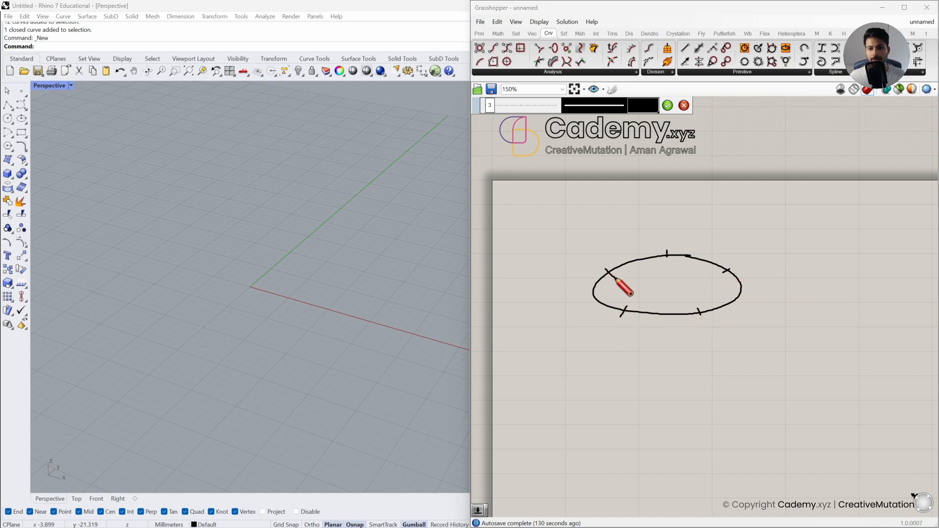
# - Sketch oval sections around the five ticks, join them with ring outlines and discard the sketch
pyautogui.moveTo(666, 226)
pyautogui.mouseDown()
pyautogui.moveTo(661, 277)
pyautogui.moveTo(682, 239)
pyautogui.moveTo(664, 226)
pyautogui.mouseUp()
pyautogui.moveTo(729, 246)
pyautogui.mouseDown()
pyautogui.moveTo(744, 294)
pyautogui.moveTo(728, 246)
pyautogui.mouseUp()
pyautogui.moveTo(700, 291)
pyautogui.mouseDown()
pyautogui.moveTo(688, 318)
pyautogui.moveTo(710, 304)
pyautogui.moveTo(701, 291)
pyautogui.mouseUp()
pyautogui.moveTo(634, 281)
pyautogui.mouseDown()
pyautogui.moveTo(639, 325)
pyautogui.moveTo(625, 272)
pyautogui.moveTo(612, 287)
pyautogui.moveTo(624, 235)
pyautogui.moveTo(706, 222)
pyautogui.moveTo(752, 290)
pyautogui.moveTo(690, 340)
pyautogui.moveTo(593, 313)
pyautogui.moveTo(589, 264)
pyautogui.mouseUp()
pyautogui.moveTo(690, 255)
pyautogui.mouseDown()
pyautogui.moveTo(643, 255)
pyautogui.moveTo(645, 292)
pyautogui.moveTo(706, 269)
pyautogui.moveTo(691, 255)
pyautogui.mouseUp()
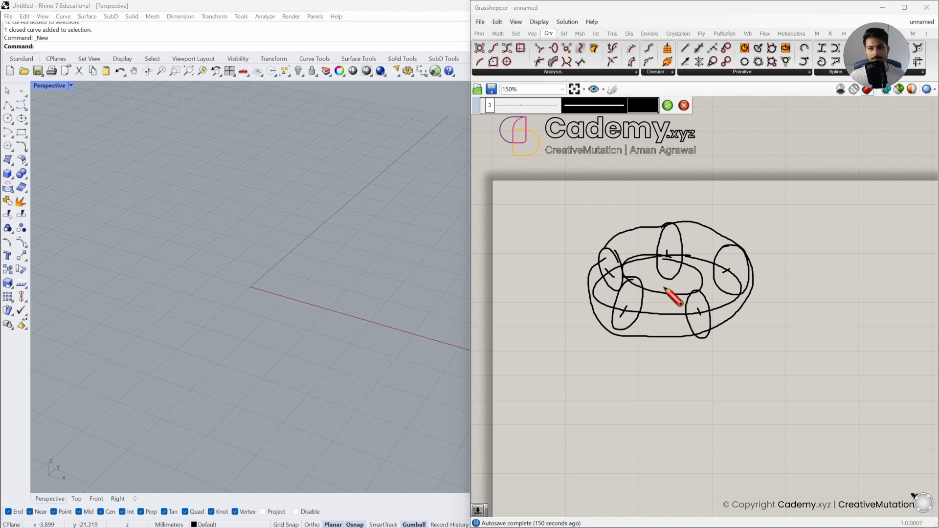
pyautogui.click(684, 106)
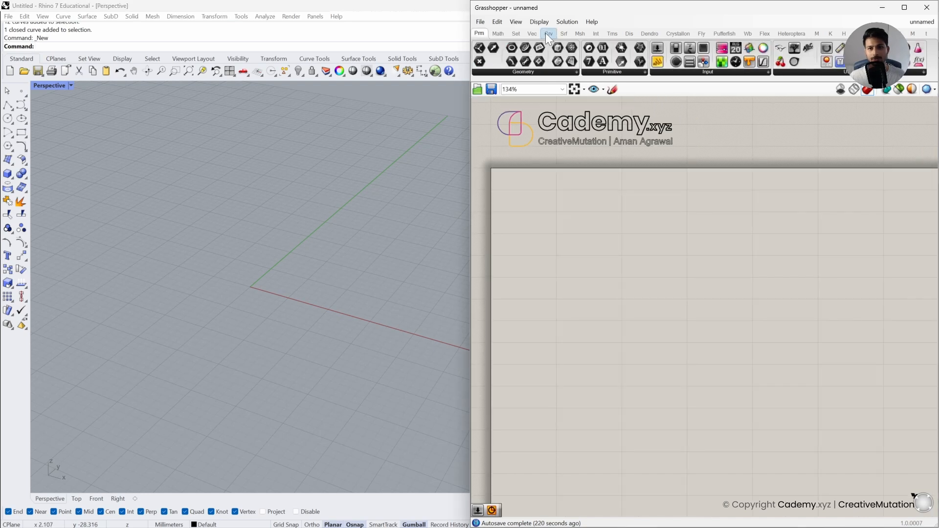
# - Place a Circle component from the curve primitives on the empty canvas
pyautogui.click(549, 34)
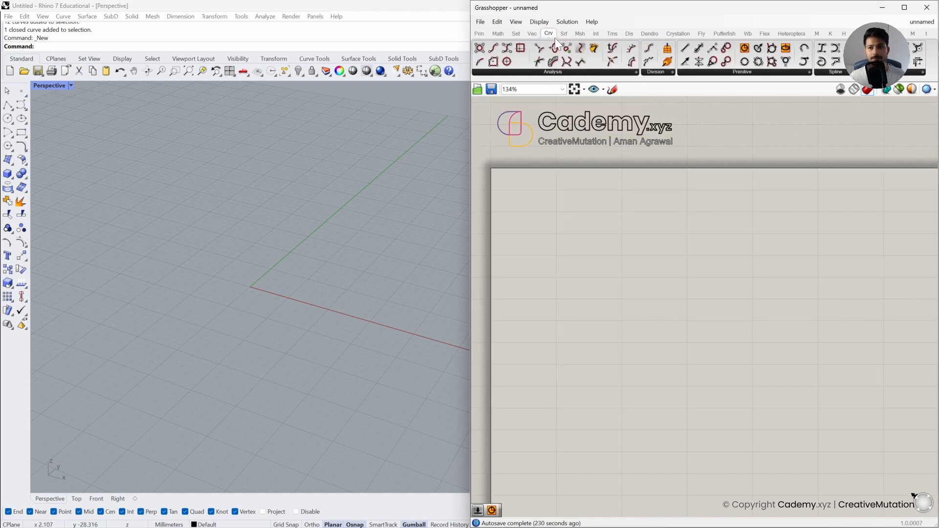
pyautogui.click(725, 73)
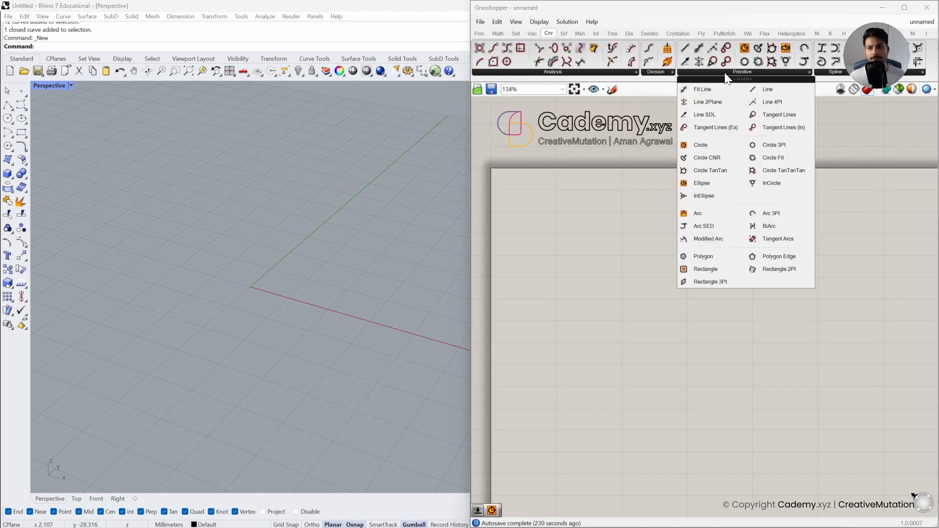
pyautogui.click(711, 146)
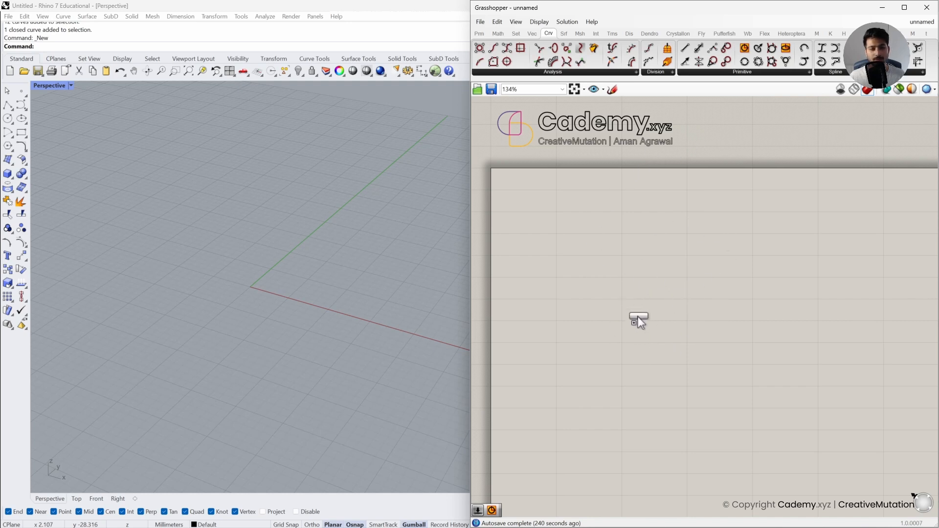
pyautogui.click(659, 283)
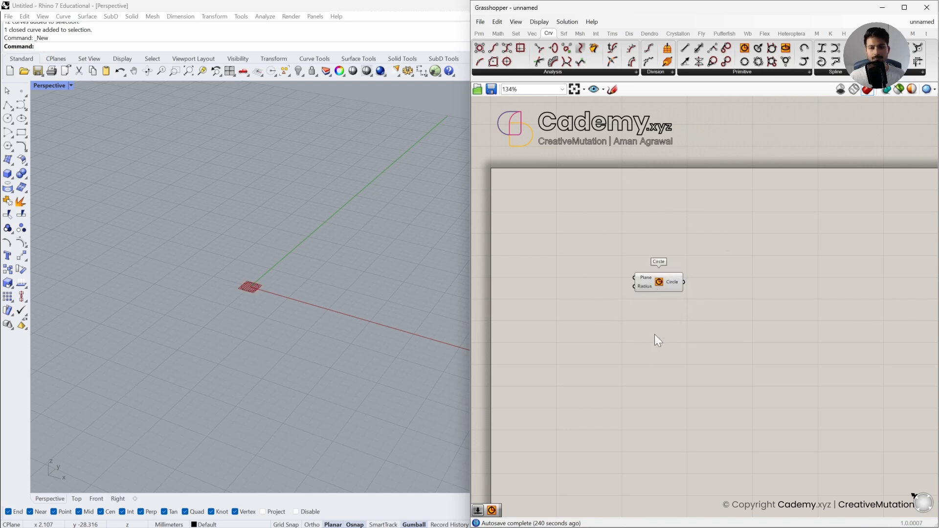
pyautogui.scroll(5, 660, 308)
pyautogui.click(668, 255)
pyautogui.moveTo(668, 254); pyautogui.dragTo(667, 257)
pyautogui.click(648, 312)
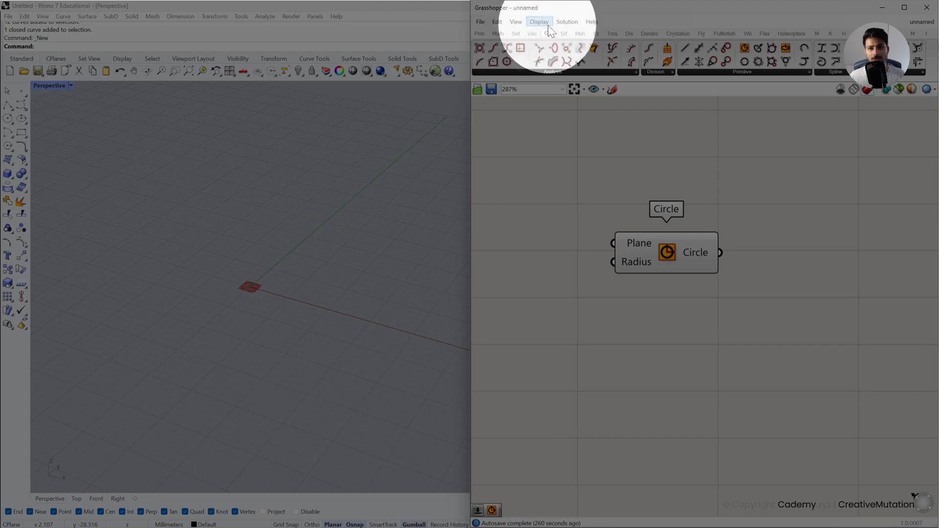
# - Switch off Draw Icons and Draw Full Names so components show abbreviated text labels
pyautogui.click(544, 24)
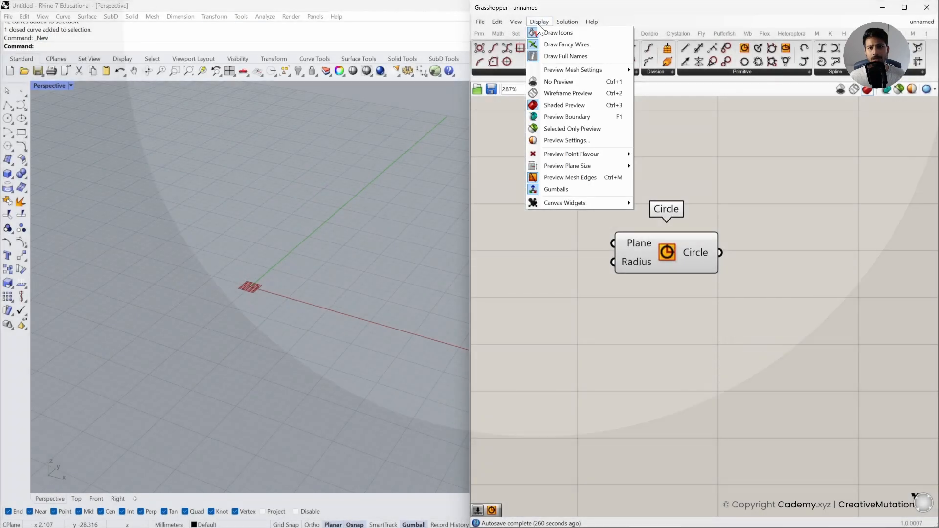
pyautogui.click(562, 34)
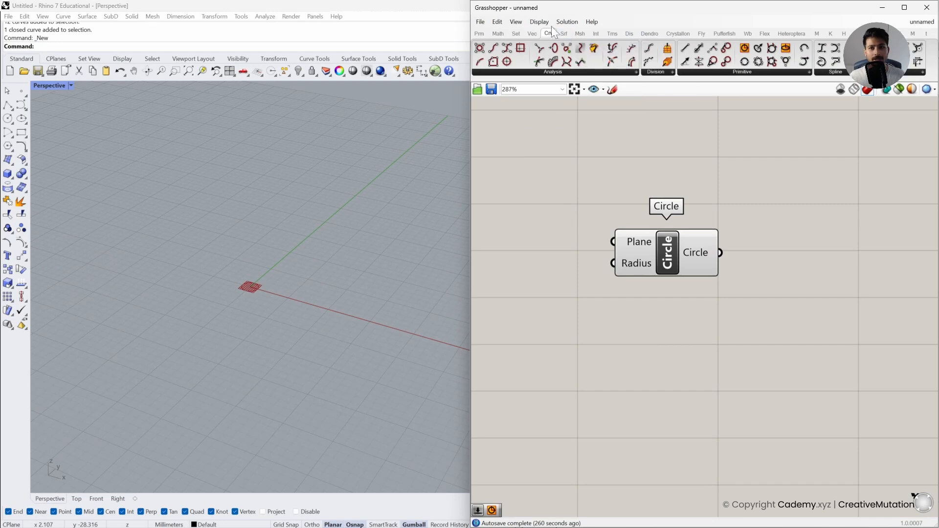
pyautogui.click(538, 21)
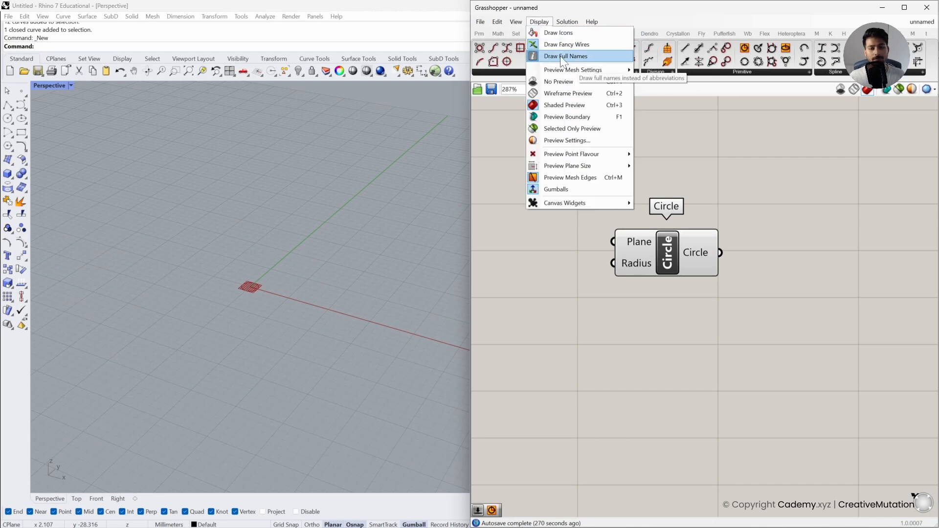
pyautogui.click(561, 57)
# - Turn Draw Full Names and Draw Icons back on for the canvas components
pyautogui.click(540, 22)
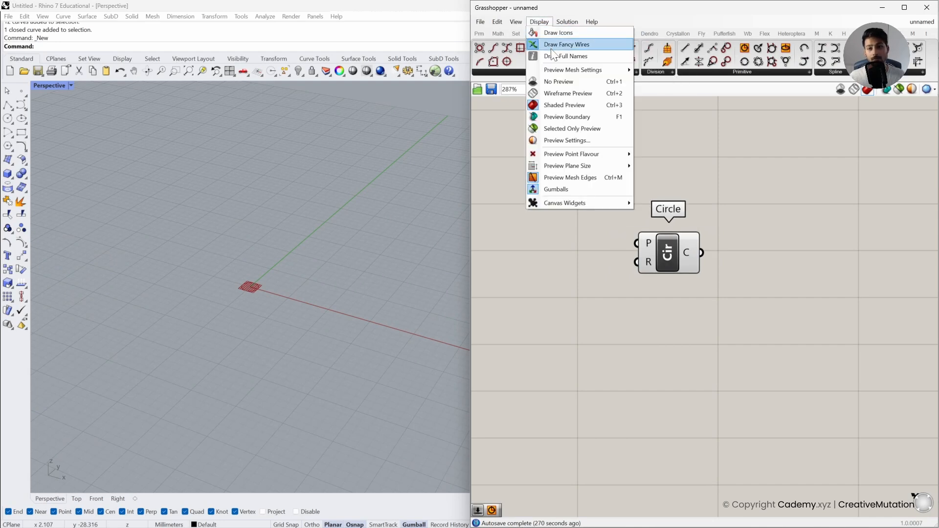
pyautogui.click(550, 57)
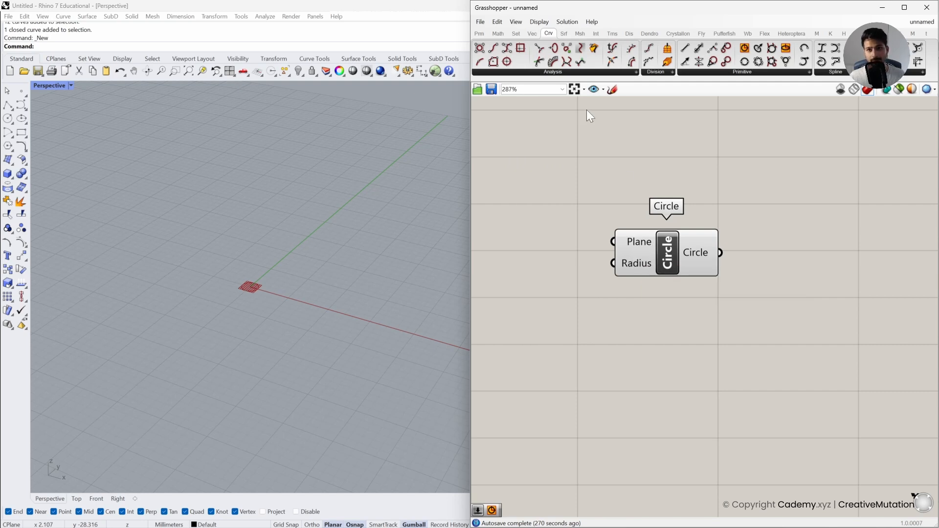
pyautogui.click(540, 22)
pyautogui.click(541, 33)
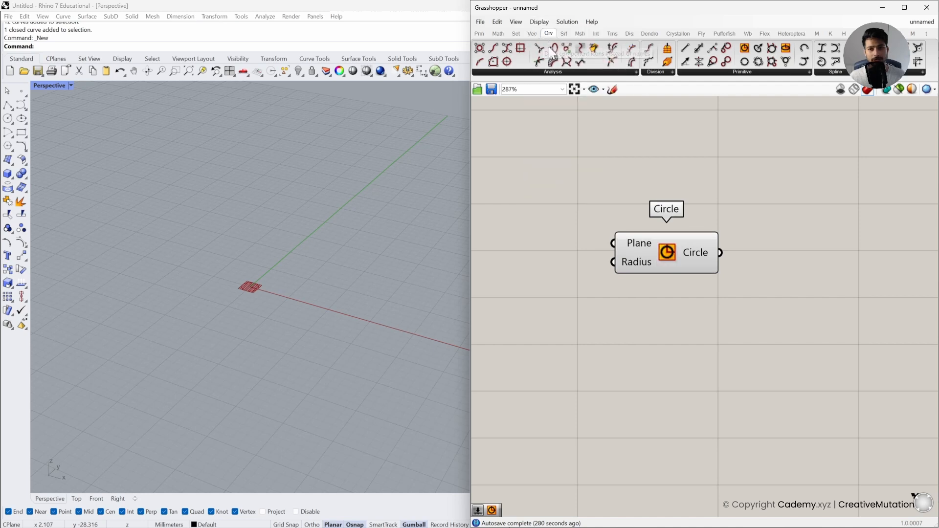
# - Reposition the Circle component and place a number slider set to 25 ahead of its inputs
pyautogui.moveTo(681, 261); pyautogui.dragTo(698, 256)
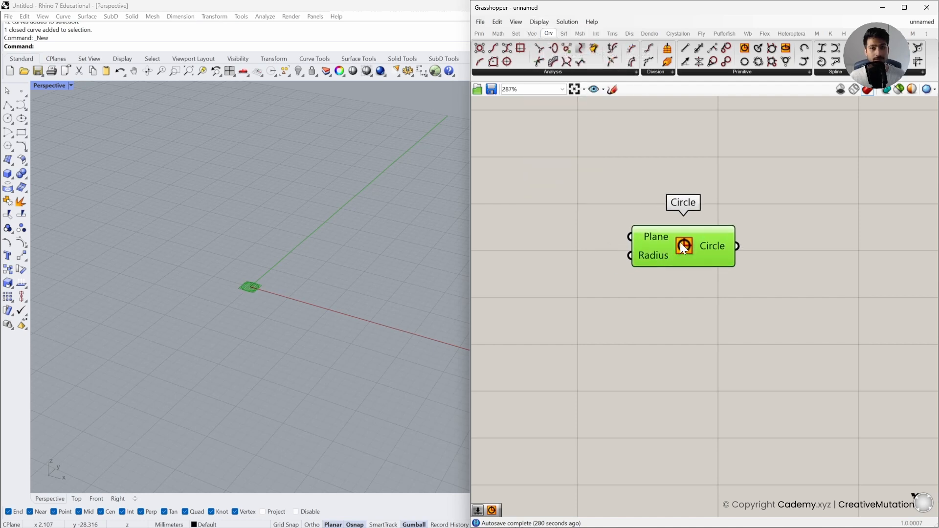
pyautogui.click(680, 297)
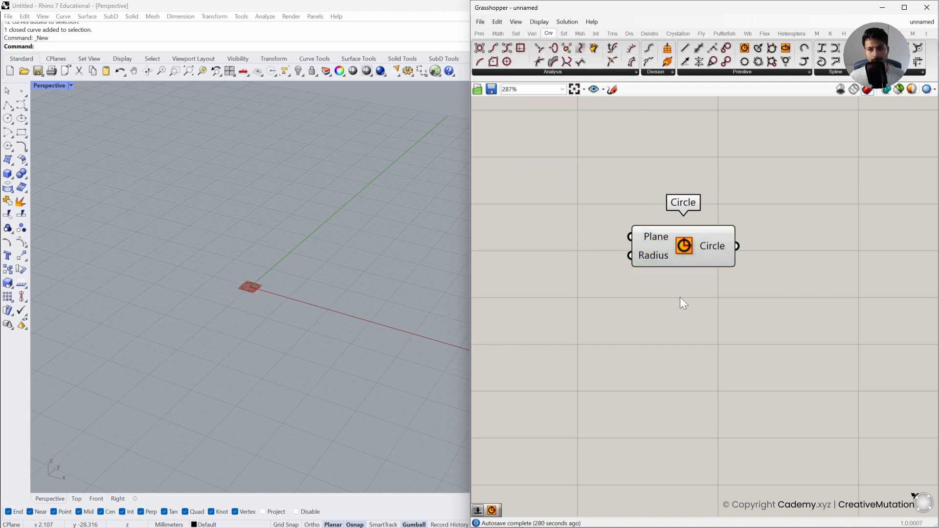
pyautogui.scroll(-1, 680, 303)
pyautogui.moveTo(660, 314); pyautogui.dragTo(712, 292, button='right')
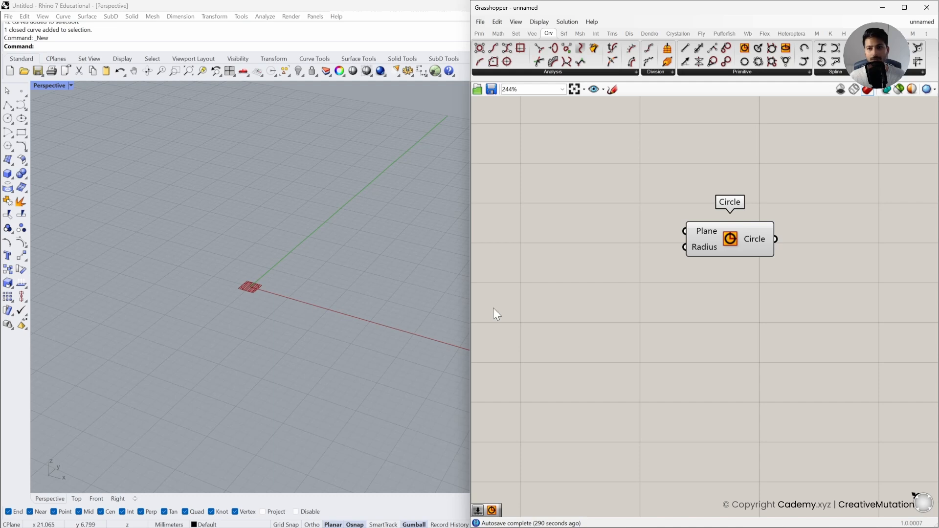
pyautogui.moveTo(598, 270); pyautogui.dragTo(628, 264, button='right')
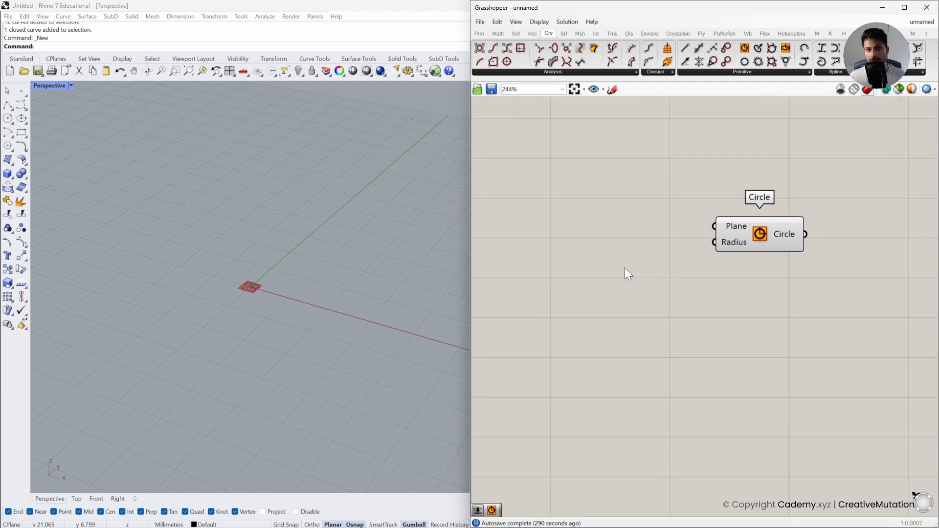
pyautogui.doubleClick(576, 271)
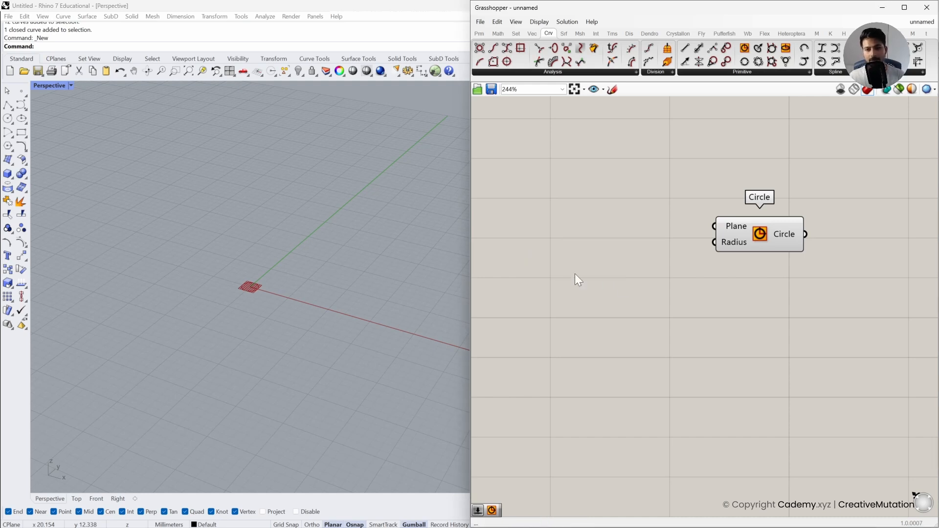
pyautogui.doubleClick(604, 243)
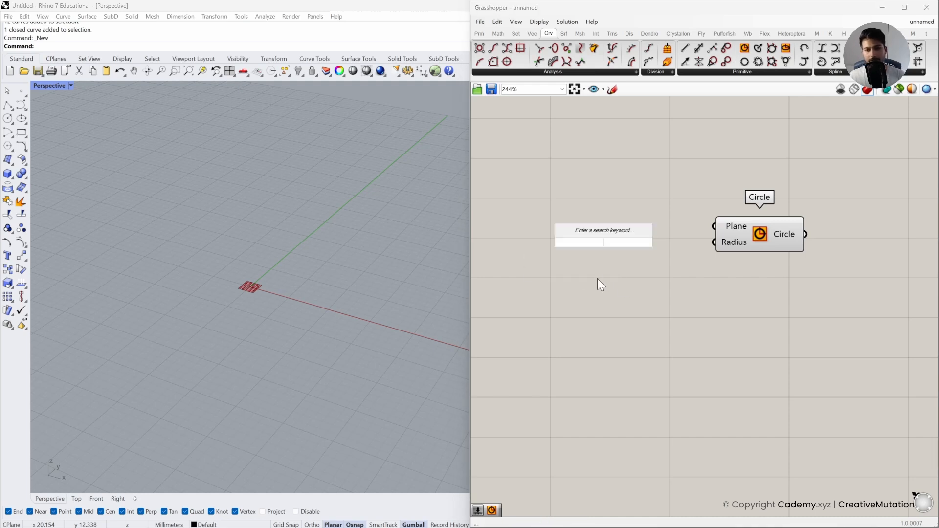
pyautogui.write('25')
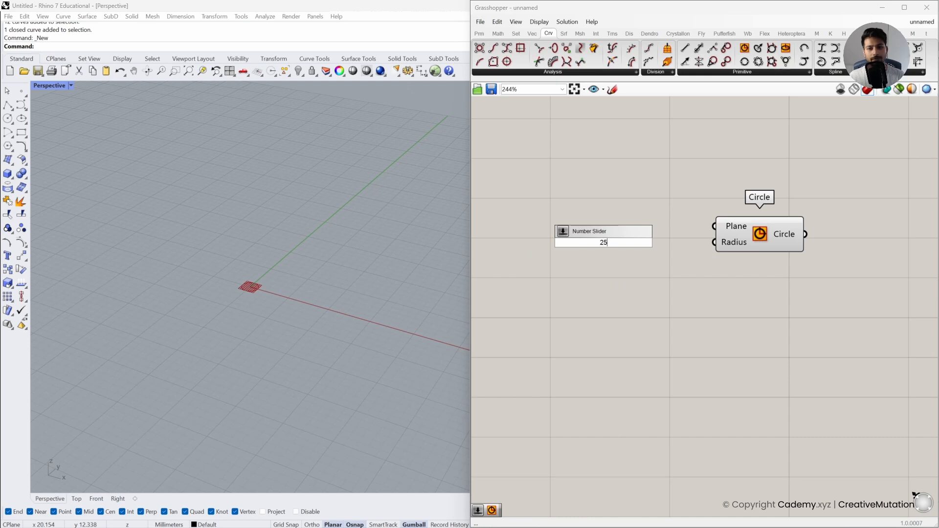
pyautogui.press('Return')
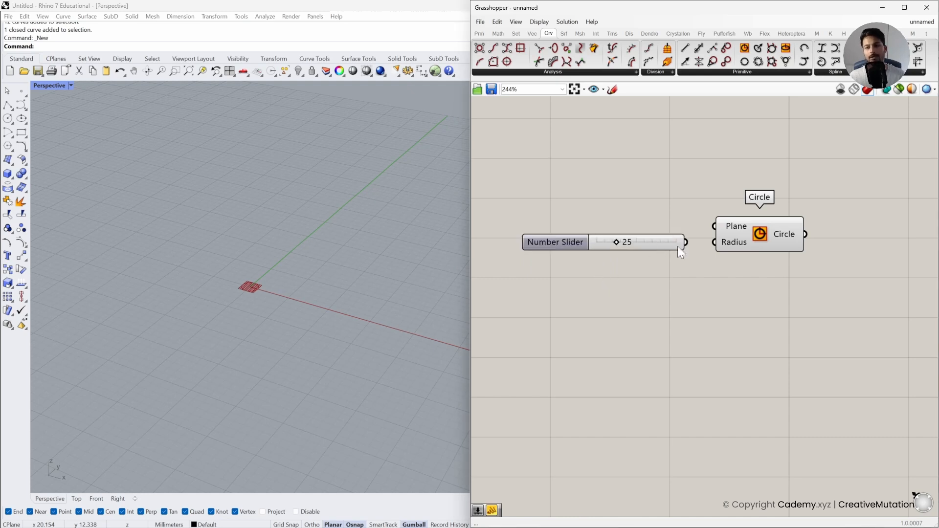
pyautogui.moveTo(662, 246); pyautogui.dragTo(625, 244)
pyautogui.click(664, 257)
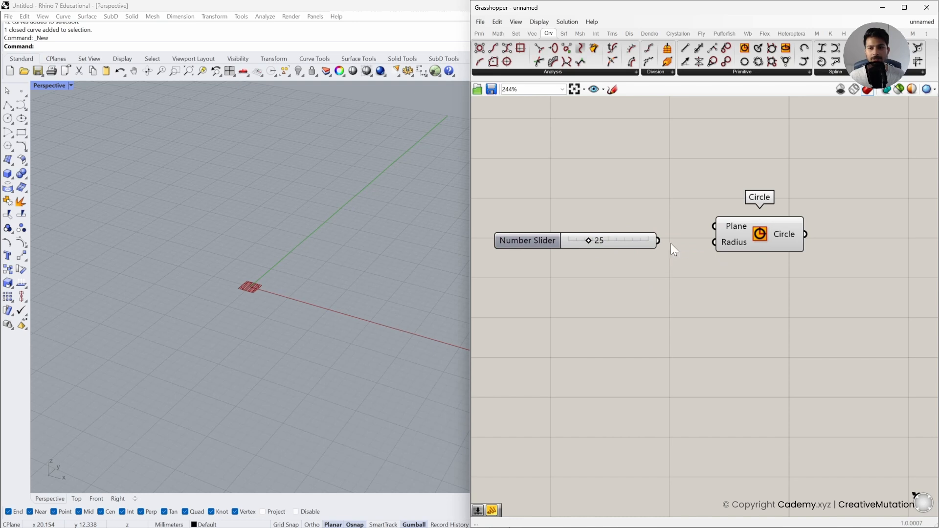
# - Connect the number slider to the Circle's Radius input and align the Circle component with the slider
pyautogui.moveTo(659, 241); pyautogui.dragTo(707, 249)
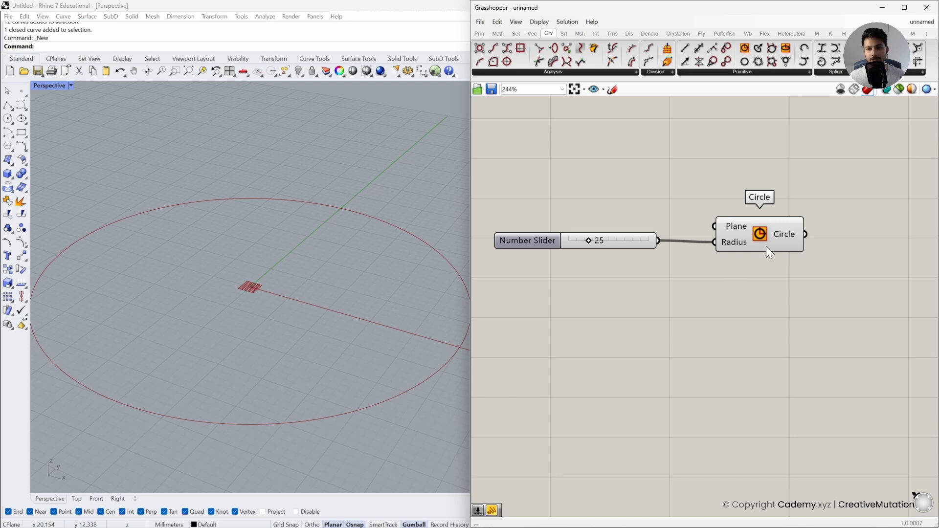
pyautogui.moveTo(765, 248); pyautogui.dragTo(762, 246)
pyautogui.click(711, 297)
pyautogui.scroll(-3, 368, 291)
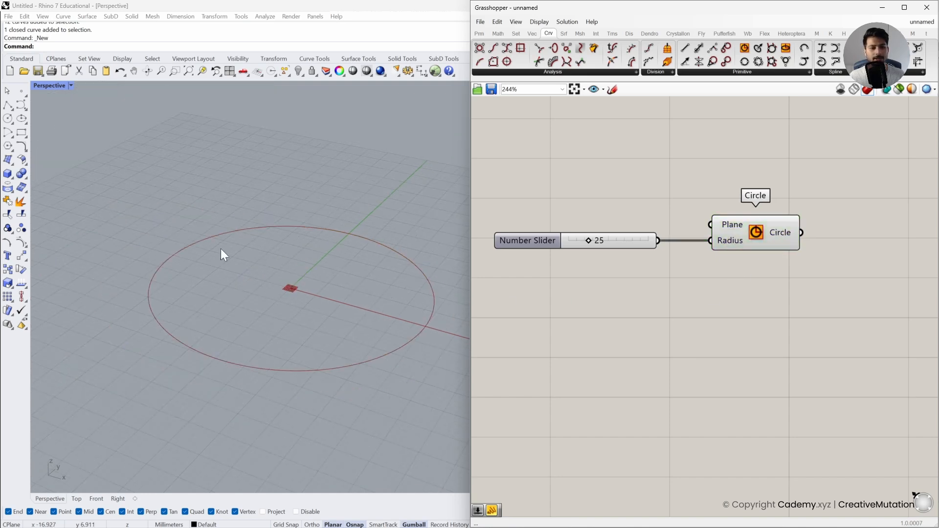
pyautogui.moveTo(590, 241)
pyautogui.mouseDown()
pyautogui.moveTo(604, 245)
pyautogui.moveTo(582, 245)
pyautogui.moveTo(608, 245)
pyautogui.moveTo(587, 250)
pyautogui.mouseUp()
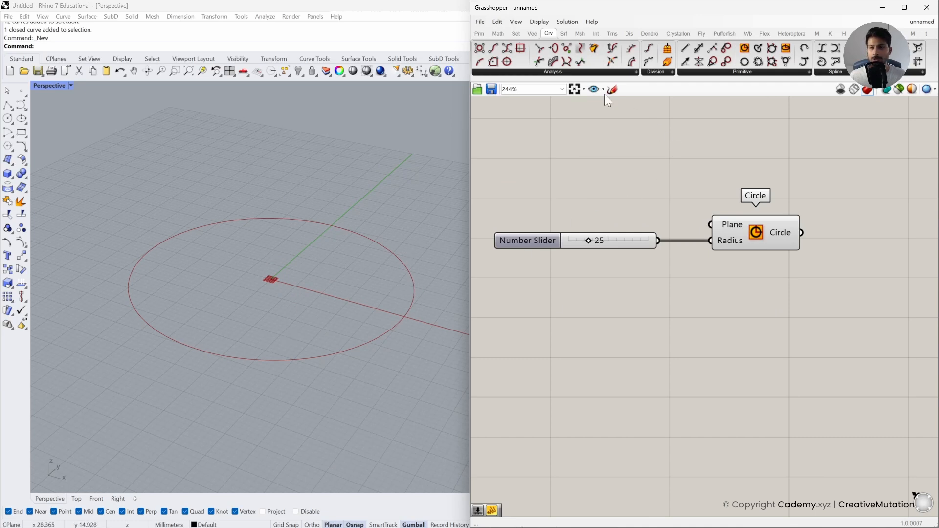
# - Add a Perp Frames component after the Circle and connect the Circle output to its Curve input
pyautogui.click(658, 74)
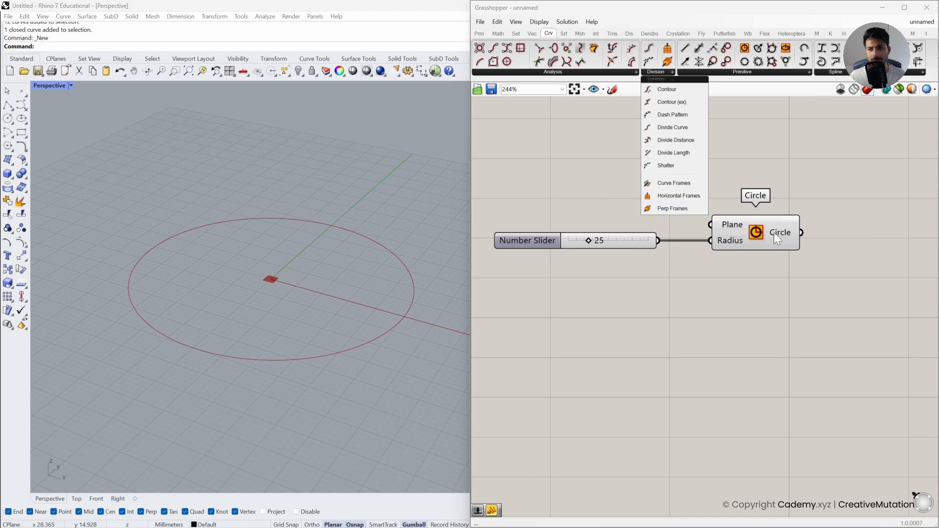
pyautogui.moveTo(676, 210); pyautogui.dragTo(863, 272)
pyautogui.moveTo(864, 289); pyautogui.dragTo(737, 275, button='right')
pyautogui.moveTo(738, 275); pyautogui.dragTo(774, 272)
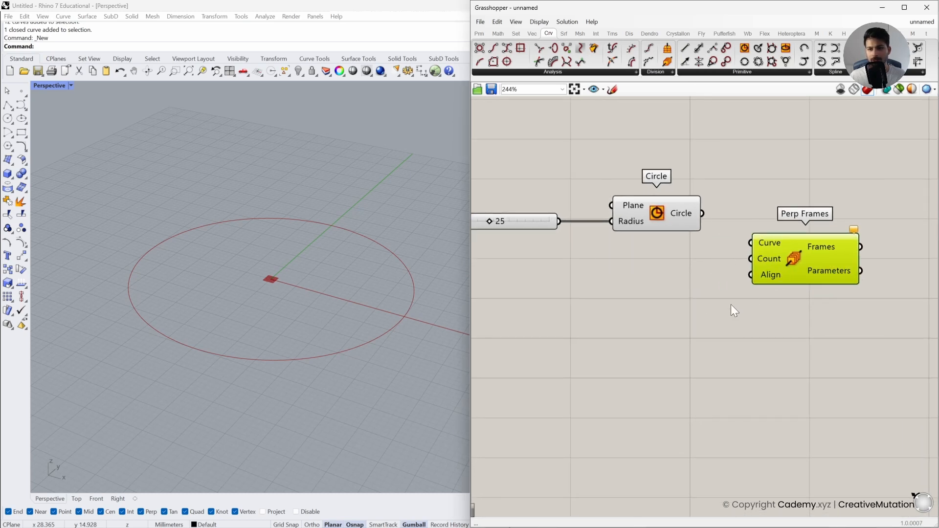
pyautogui.moveTo(702, 214); pyautogui.dragTo(743, 243)
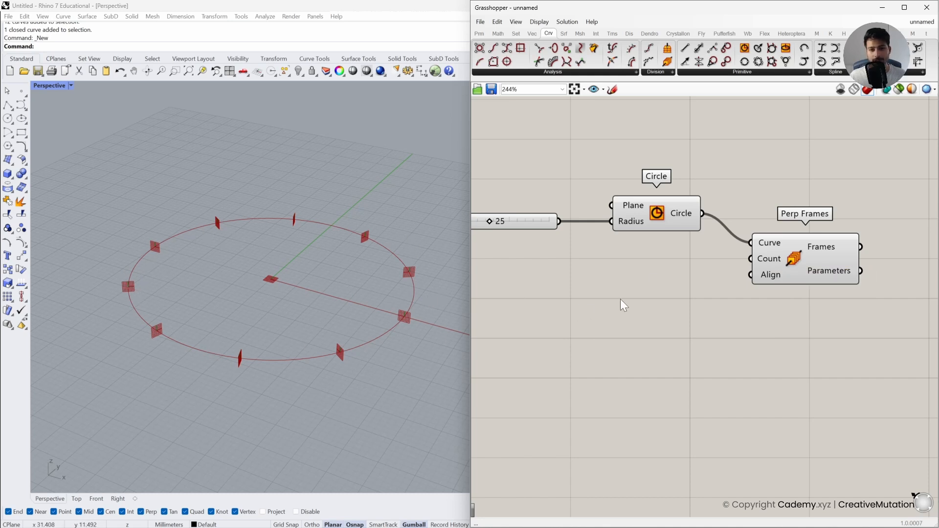
# - Add a number slider set to 12 and connect it to the Perp Frames component's Count input
pyautogui.doubleClick(651, 298)
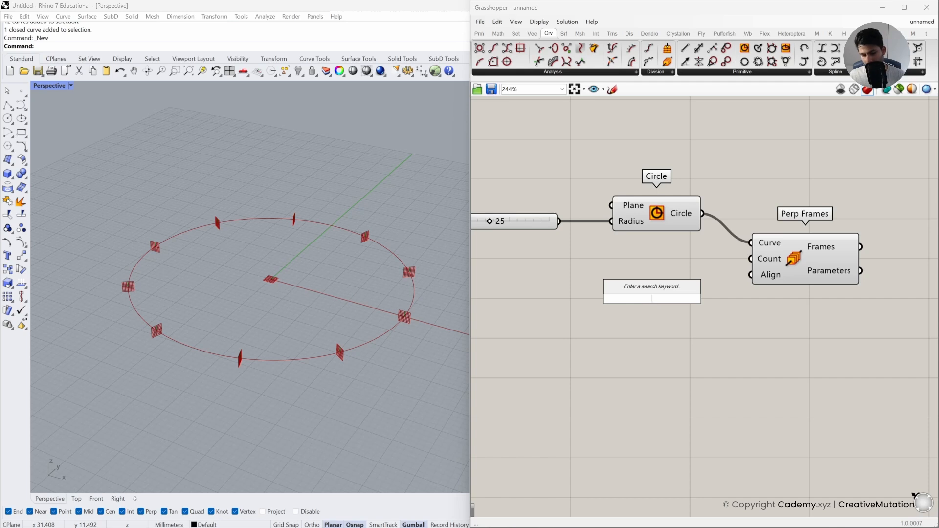
pyautogui.write('12')
pyautogui.press('Return')
pyautogui.moveTo(733, 299); pyautogui.dragTo(632, 294)
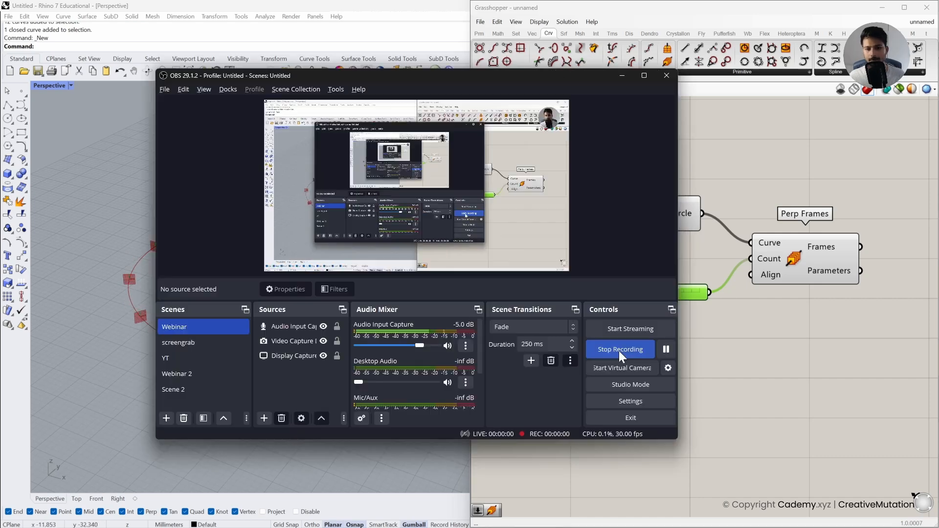
pyautogui.click(761, 337)
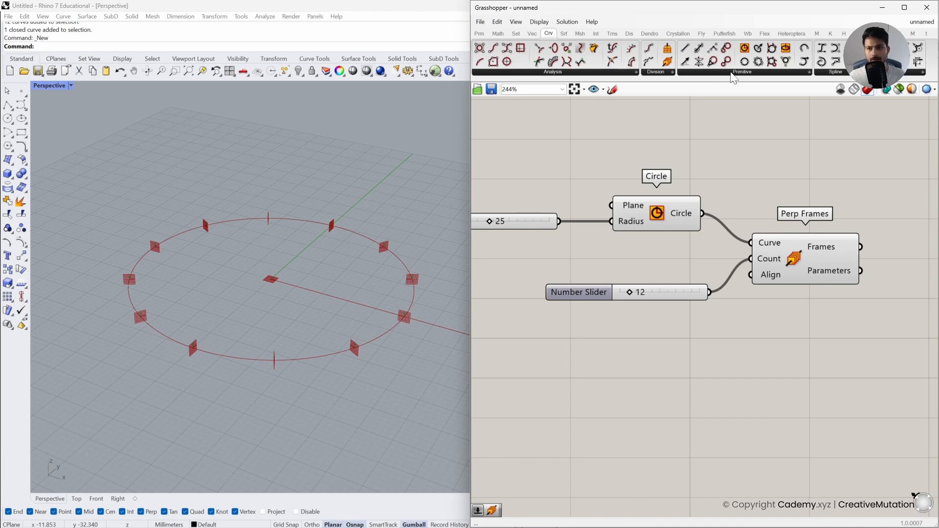
# - Add a second Circle component after Perp Frames and connect the Frames output to its Plane input
pyautogui.click(749, 72)
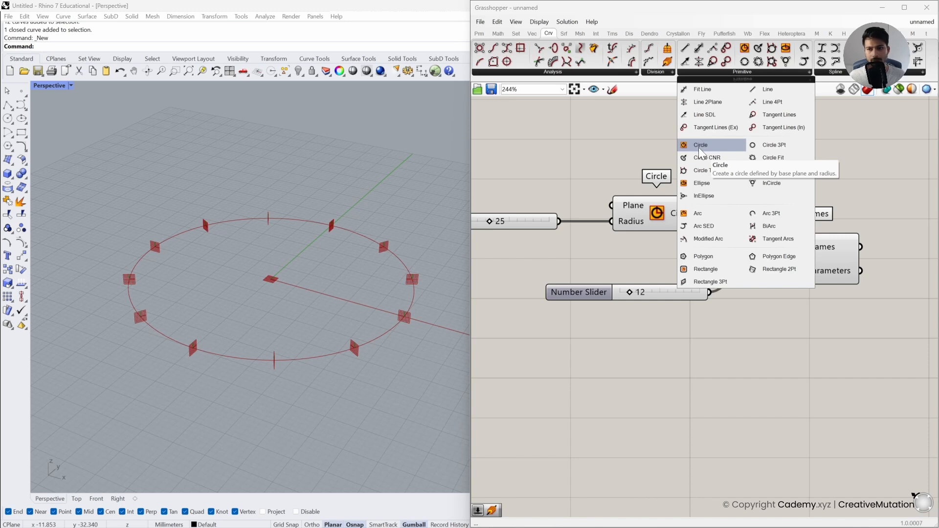
pyautogui.moveTo(700, 146); pyautogui.dragTo(834, 174)
pyautogui.moveTo(855, 210); pyautogui.dragTo(693, 208, button='right')
pyautogui.moveTo(679, 158); pyautogui.dragTo(799, 236)
pyautogui.click(753, 251)
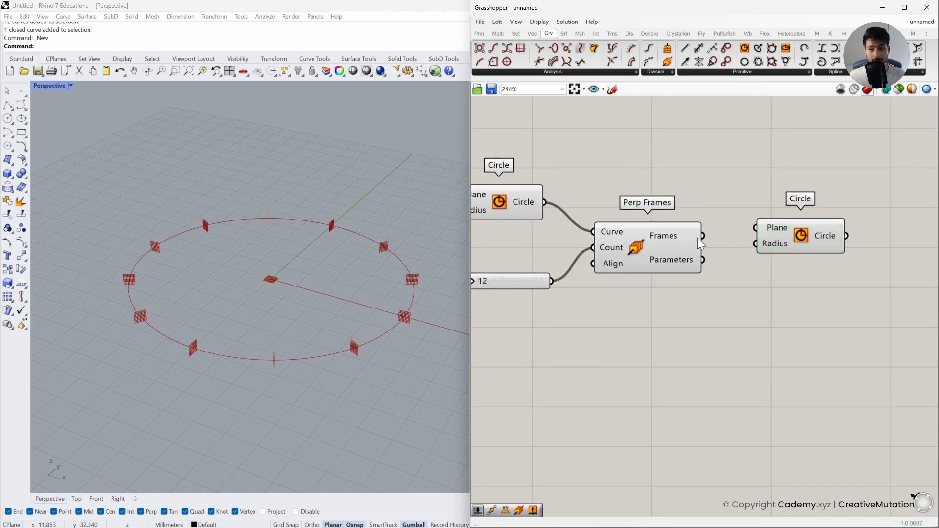
pyautogui.moveTo(702, 237); pyautogui.dragTo(823, 248)
pyautogui.click(776, 313)
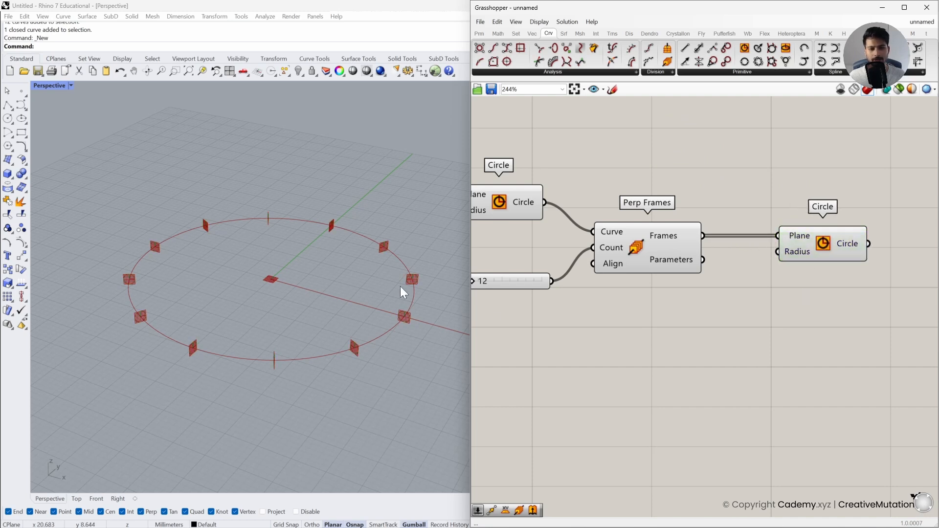
pyautogui.click(856, 259)
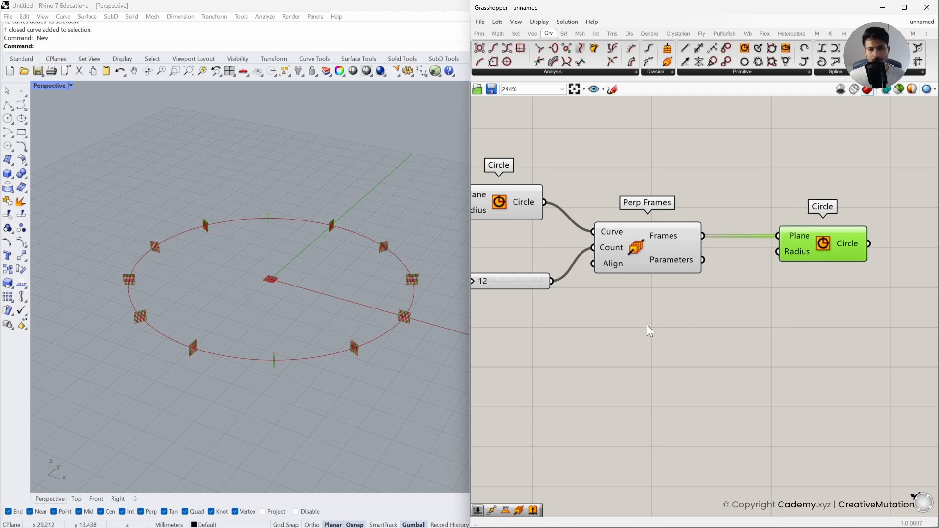
# - Create a number slider from 15, connect it to the second Circle's Radius input and set it to 8
pyautogui.doubleClick(697, 346)
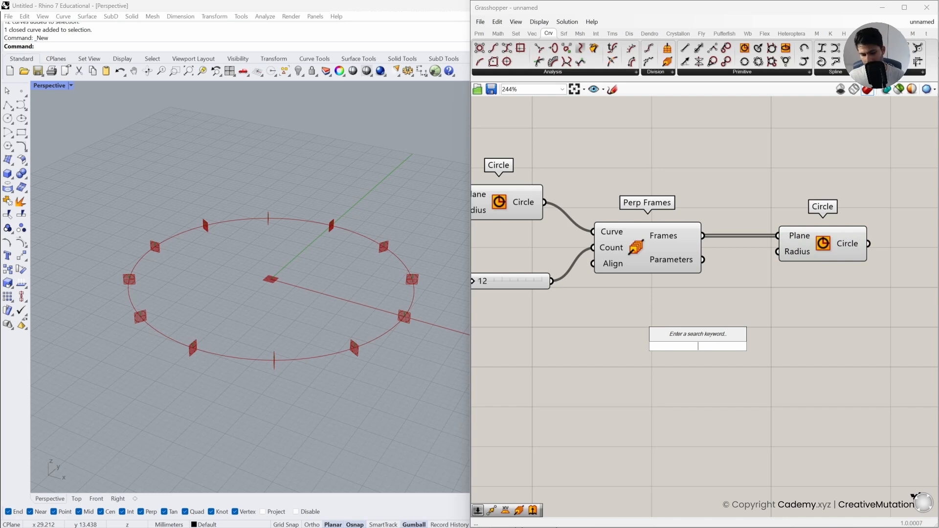
pyautogui.write('15')
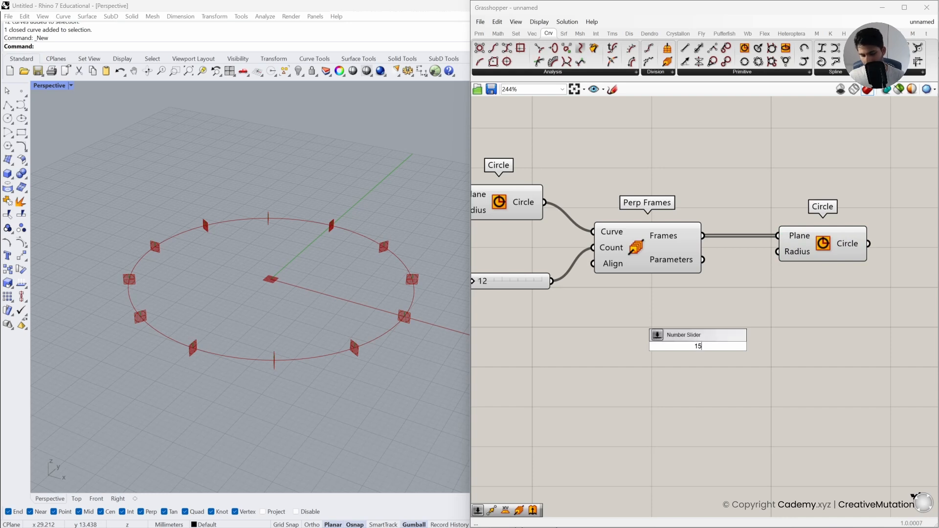
pyautogui.press('Return')
pyautogui.moveTo(777, 251); pyautogui.dragTo(664, 345)
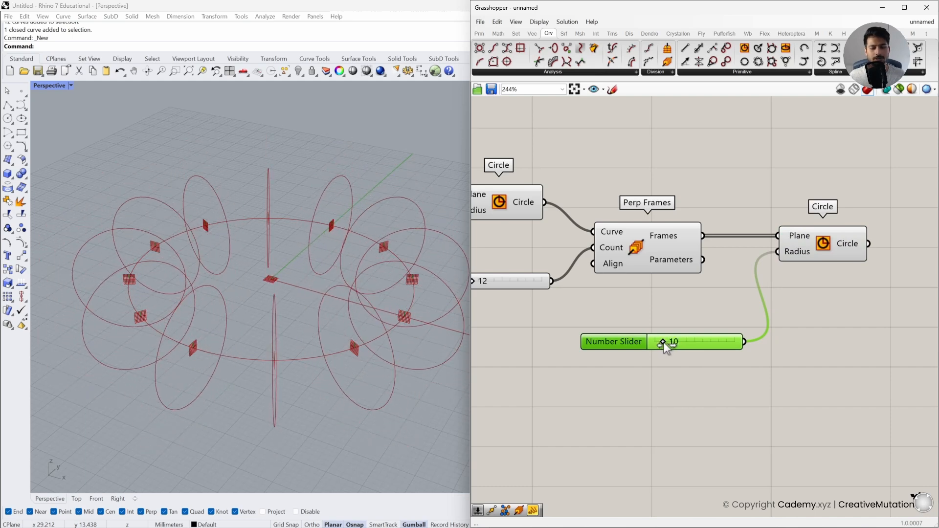
pyautogui.click(670, 375)
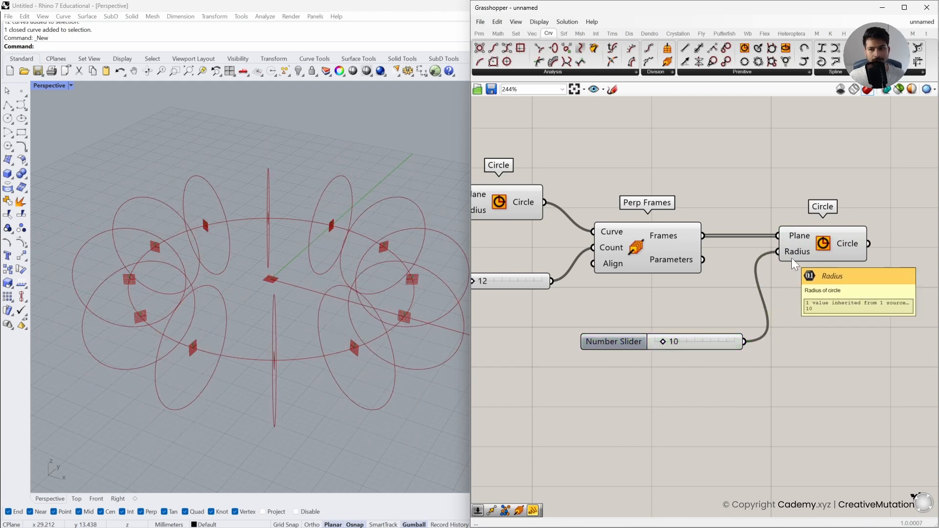
pyautogui.moveTo(341, 318)
pyautogui.mouseDown(button='right')
pyautogui.moveTo(325, 331)
pyautogui.moveTo(344, 322)
pyautogui.mouseUp(button='right')
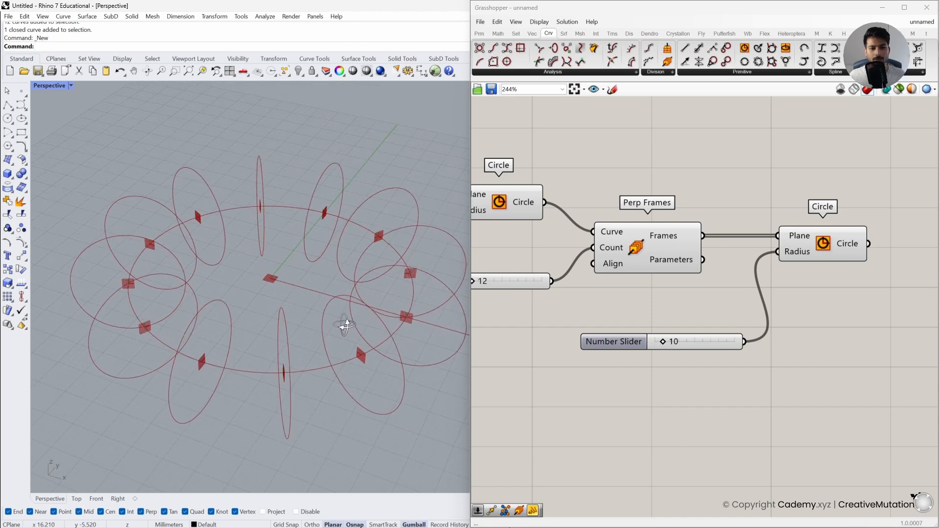
pyautogui.moveTo(666, 342); pyautogui.dragTo(664, 343)
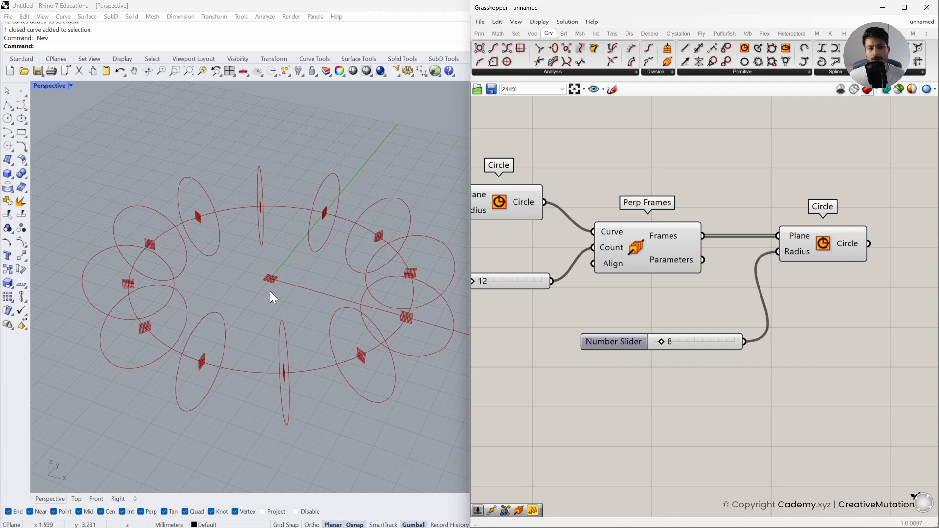
# - Add a Loft component after the second Circle and connect the Circle output to its Curves input
pyautogui.moveTo(853, 268); pyautogui.dragTo(710, 235, button='right')
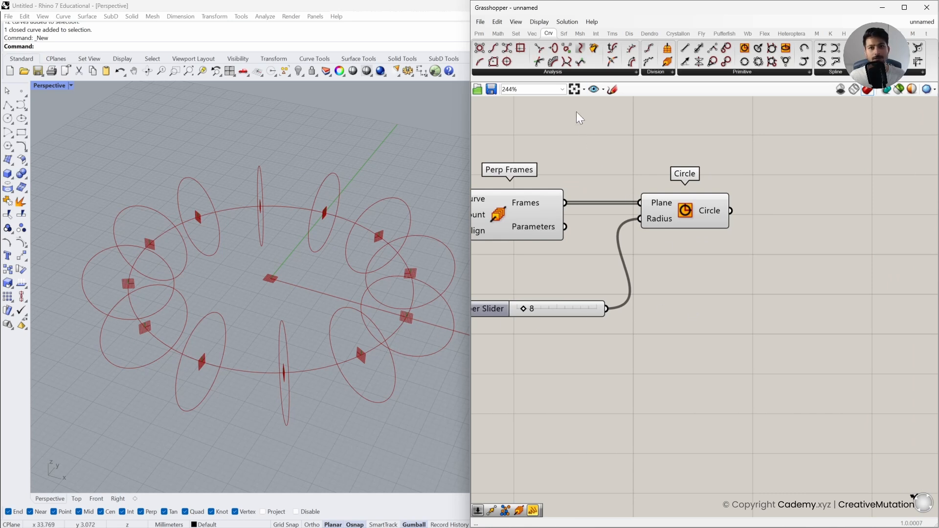
pyautogui.click(565, 33)
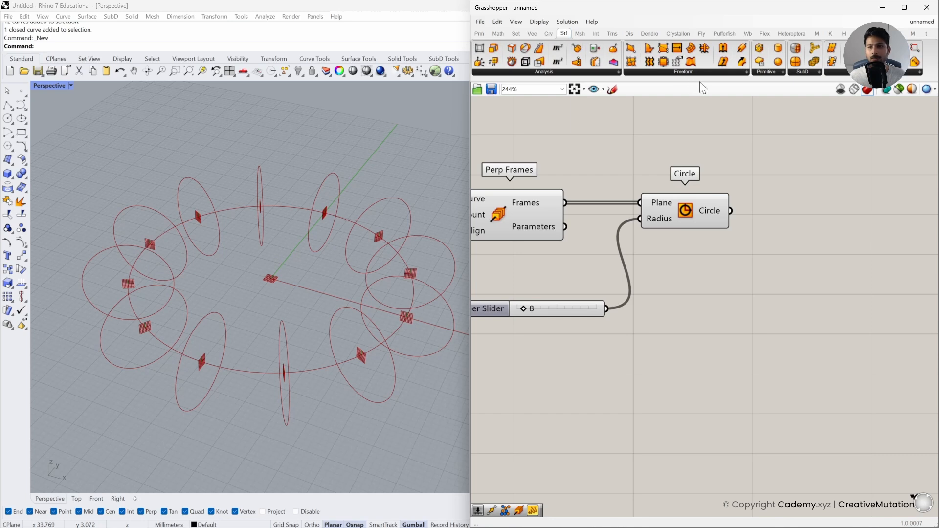
pyautogui.click(682, 73)
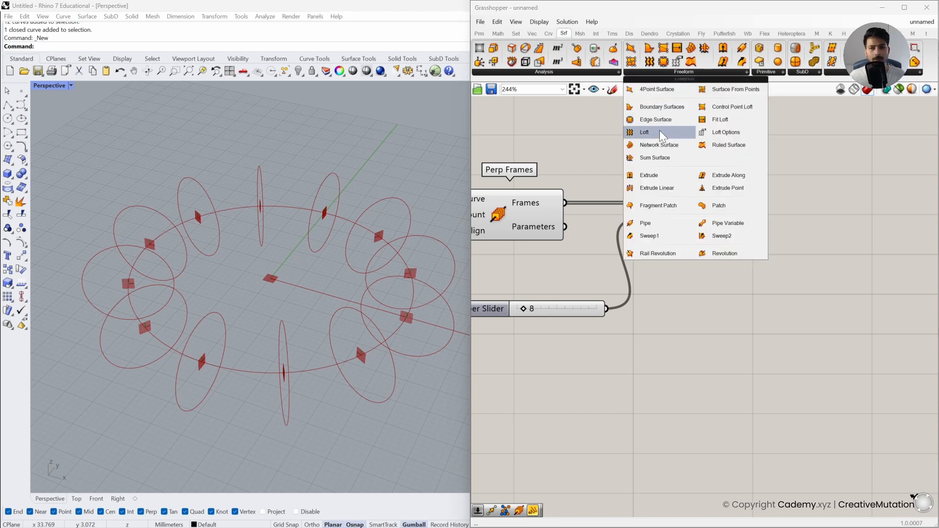
pyautogui.moveTo(659, 131); pyautogui.dragTo(766, 184)
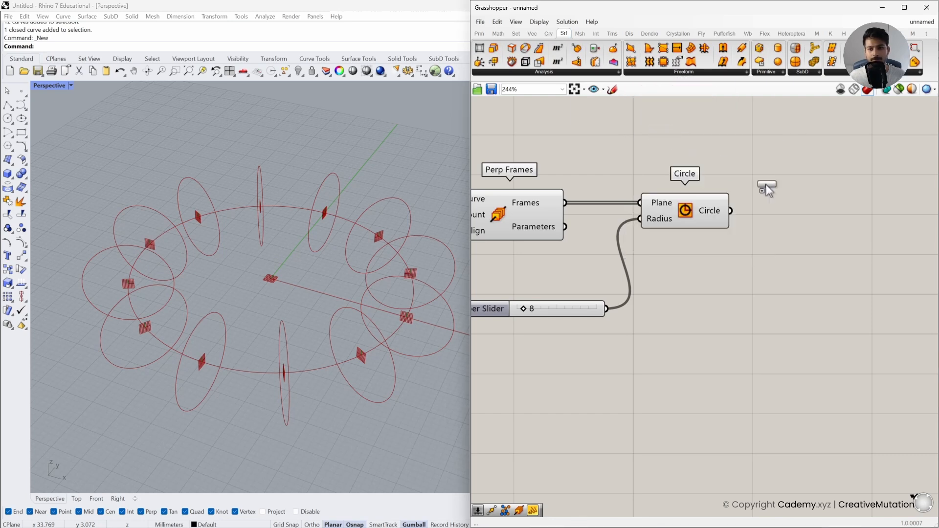
pyautogui.click(835, 233)
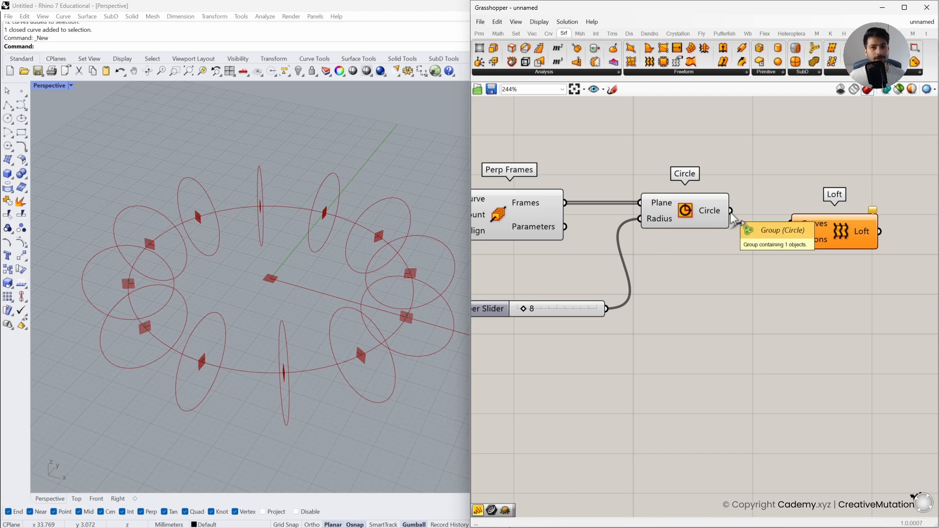
pyautogui.moveTo(786, 228); pyautogui.dragTo(852, 233)
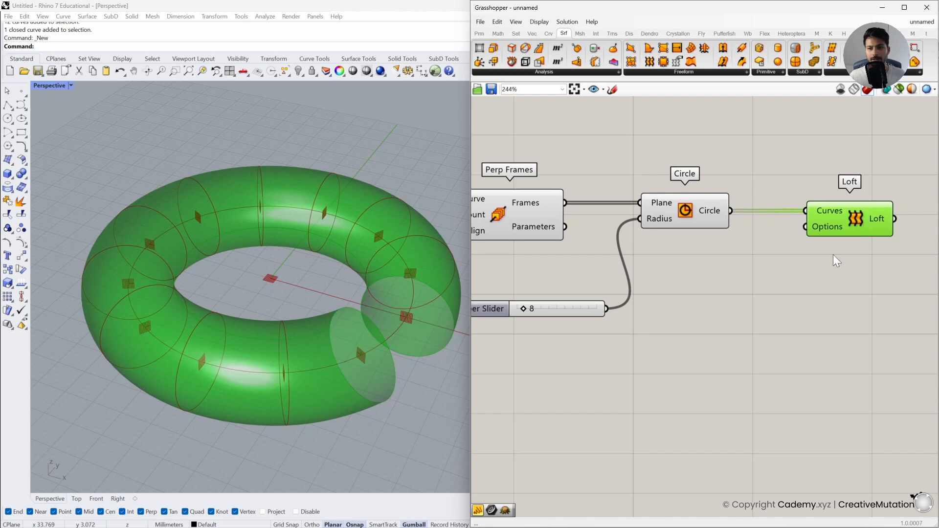
pyautogui.click(833, 254)
pyautogui.scroll(-2, 832, 255)
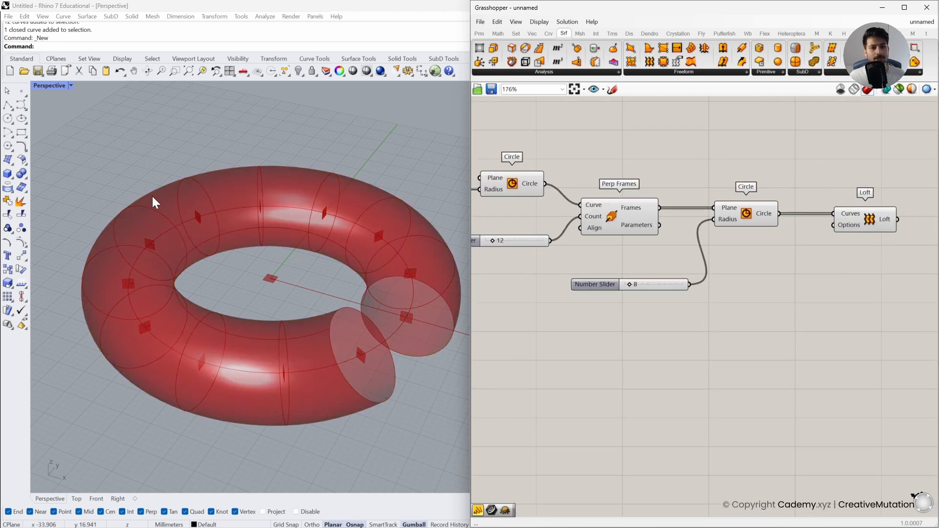
pyautogui.moveTo(341, 339)
pyautogui.mouseDown(button='right')
pyautogui.moveTo(325, 327)
pyautogui.moveTo(289, 342)
pyautogui.moveTo(347, 353)
pyautogui.moveTo(347, 329)
pyautogui.mouseUp(button='right')
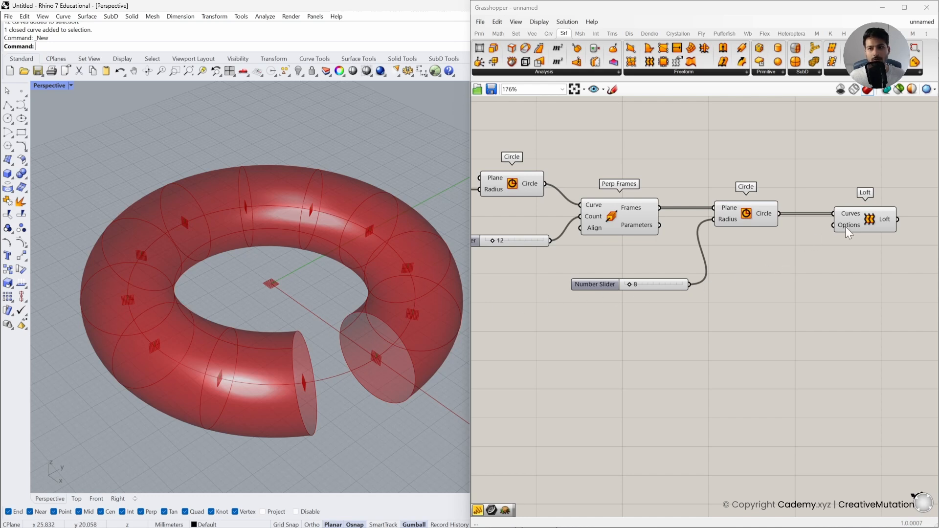
# - Add a Loft Options component below the Loft and connect its output to the Loft's Options input
pyautogui.click(677, 71)
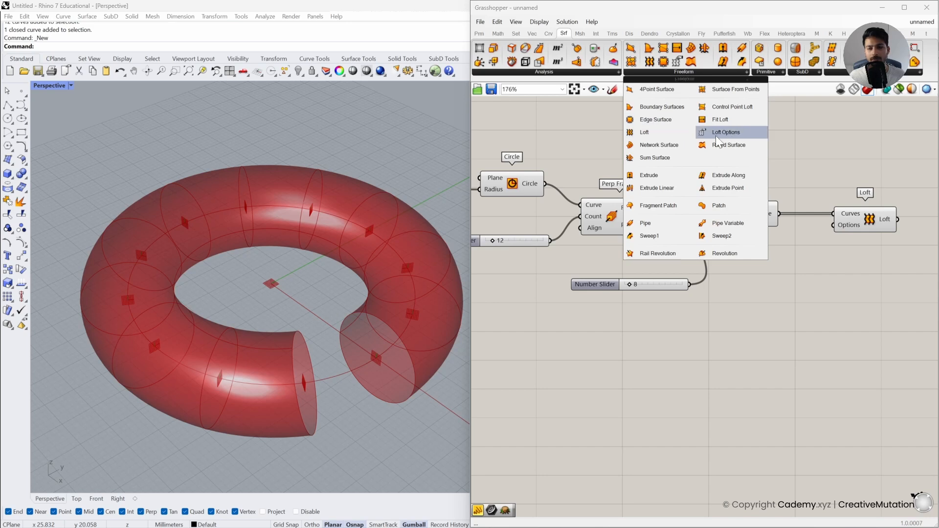
pyautogui.click(732, 136)
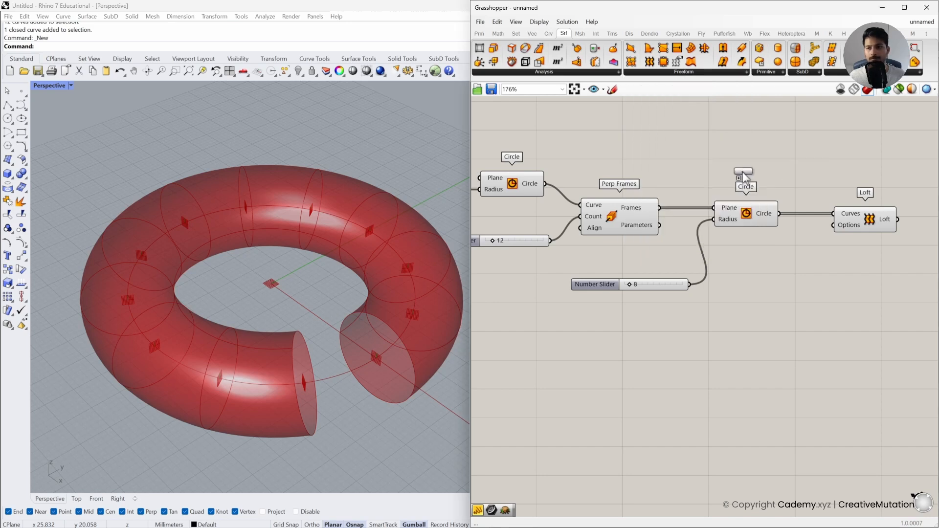
pyautogui.click(768, 323)
pyautogui.moveTo(794, 318); pyautogui.dragTo(835, 237)
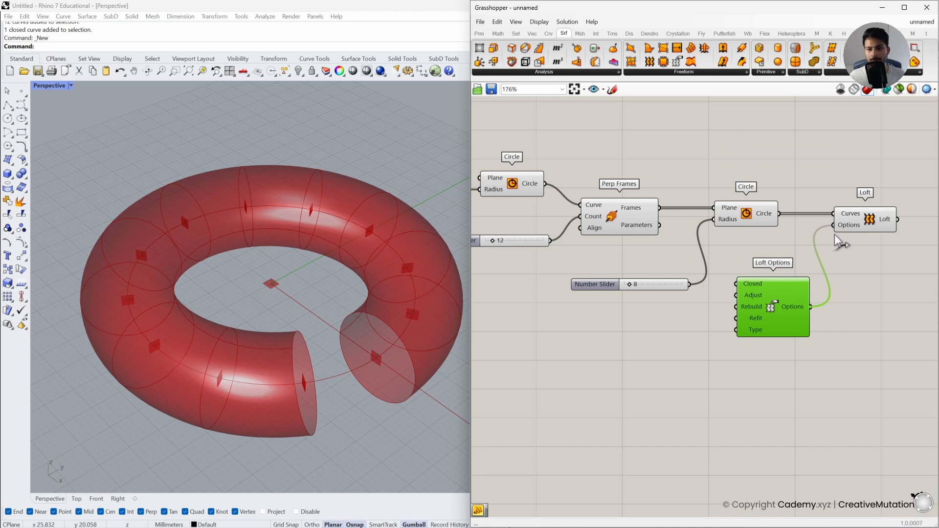
pyautogui.moveTo(772, 328); pyautogui.dragTo(780, 328)
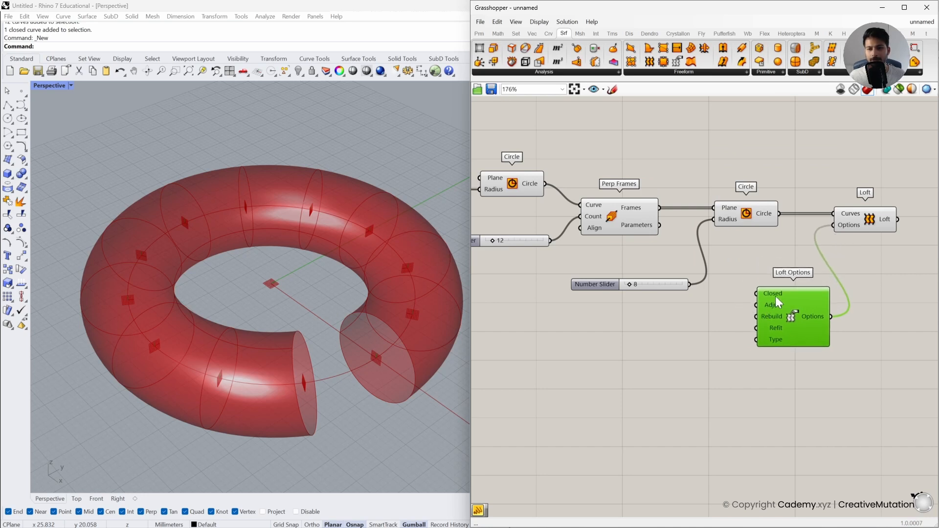
# - Add a Boolean Toggle, connect it to the Closed input of Loft Options and set it to True
pyautogui.moveTo(773, 294)
pyautogui.doubleClick(615, 335)
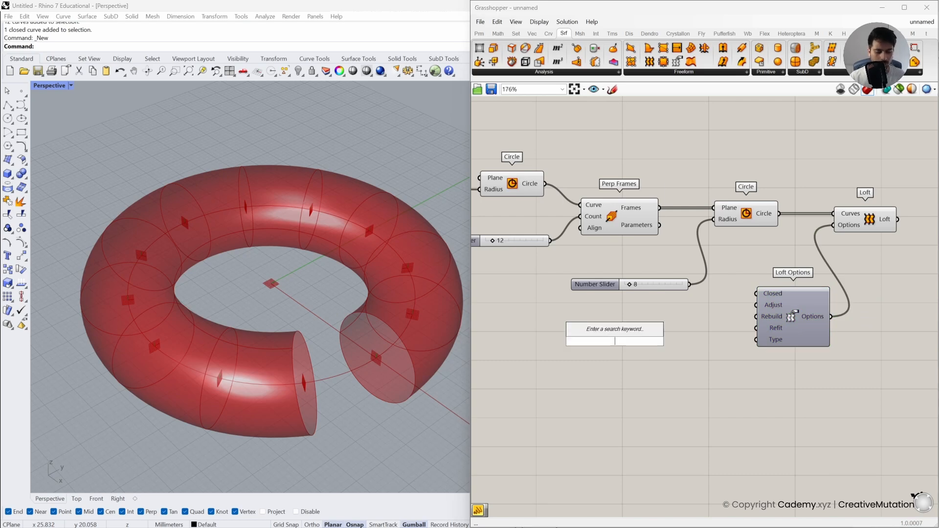
pyautogui.write('boo')
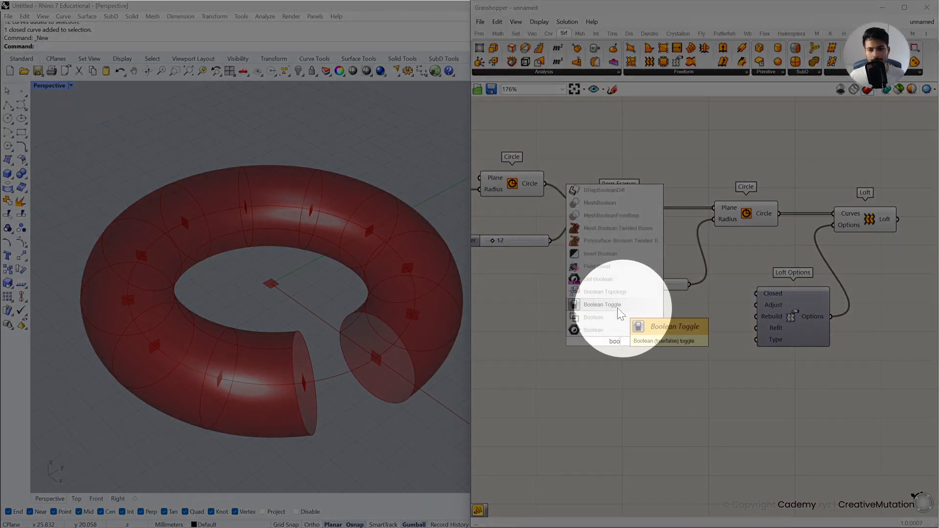
pyautogui.click(617, 307)
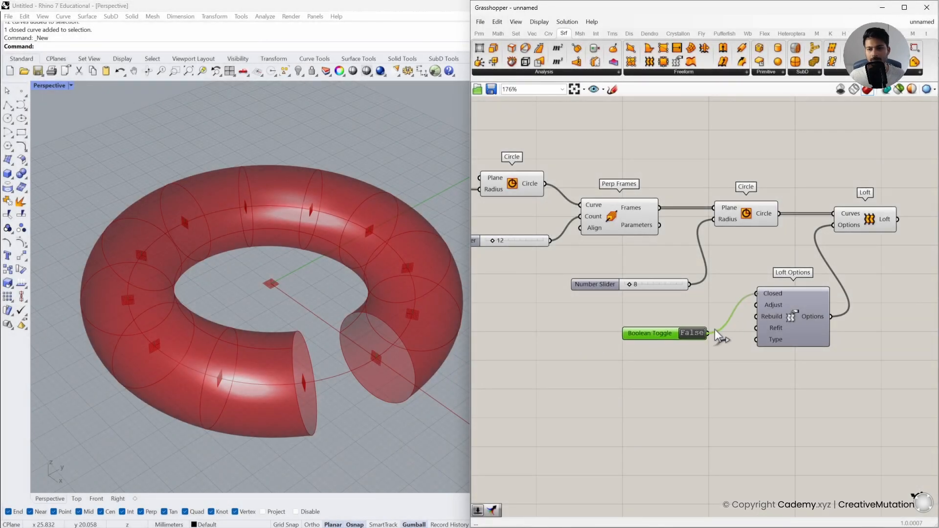
pyautogui.doubleClick(693, 336)
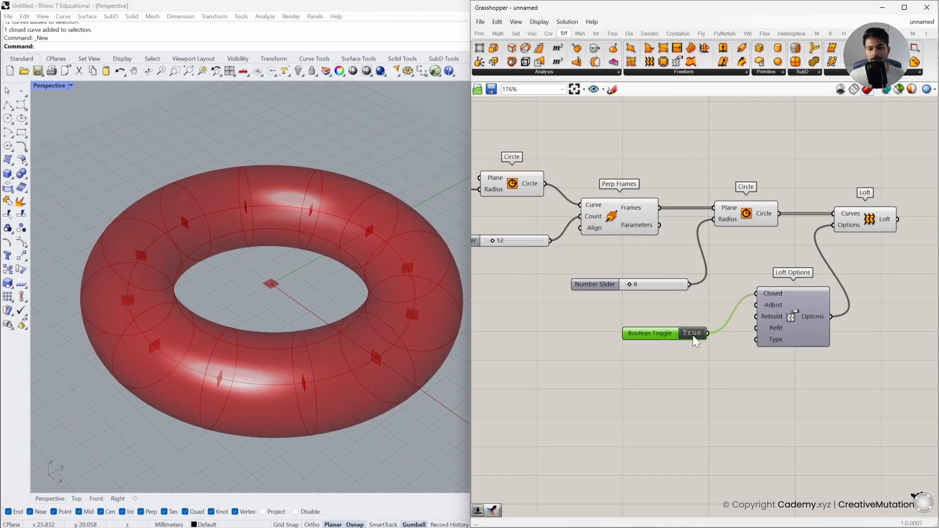
pyautogui.doubleClick(692, 336)
pyautogui.doubleClick(692, 336)
pyautogui.click(710, 410)
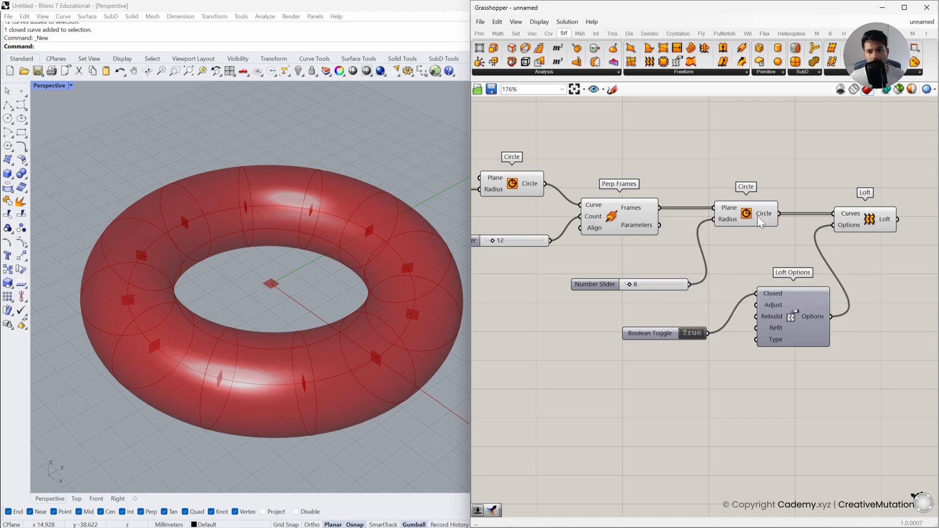
# - Set the second Circle's radius slider to 11 and place a Random component below Perp Frames and its count slider
pyautogui.moveTo(632, 285); pyautogui.dragTo(633, 285)
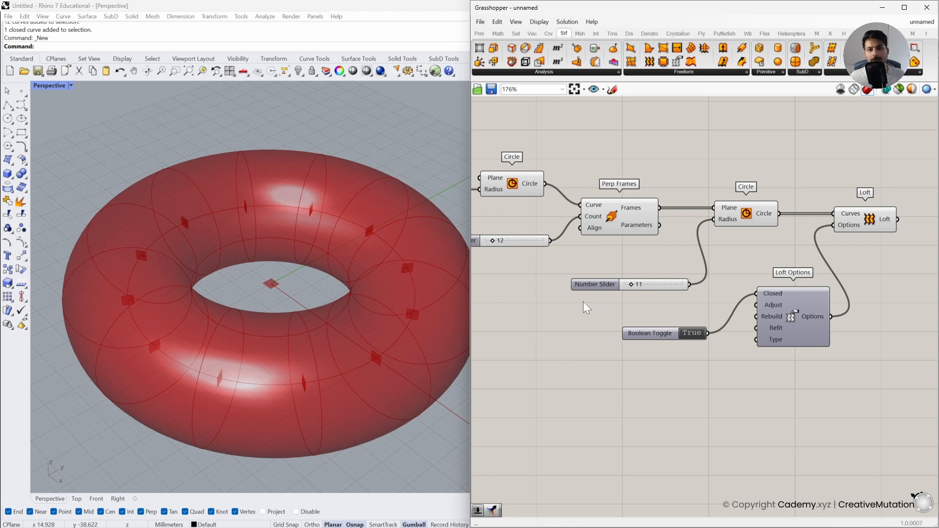
pyautogui.click(517, 36)
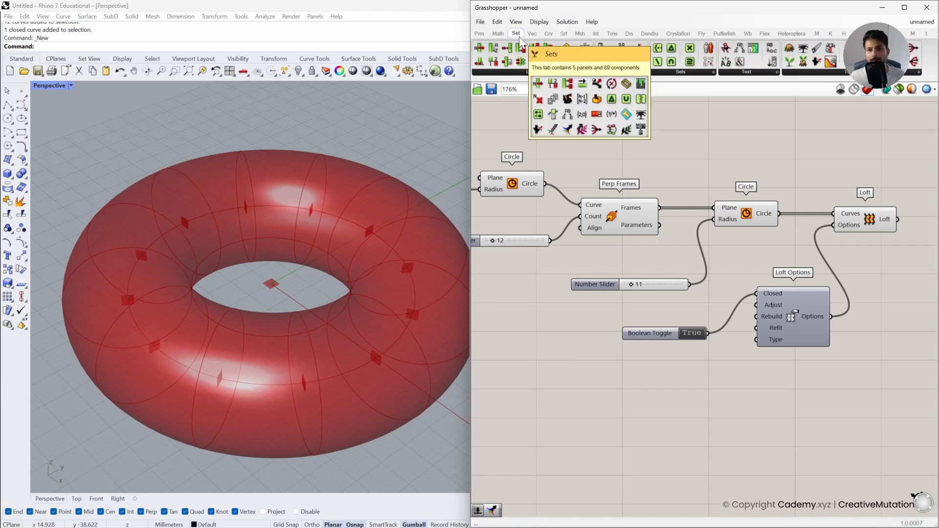
pyautogui.click(639, 74)
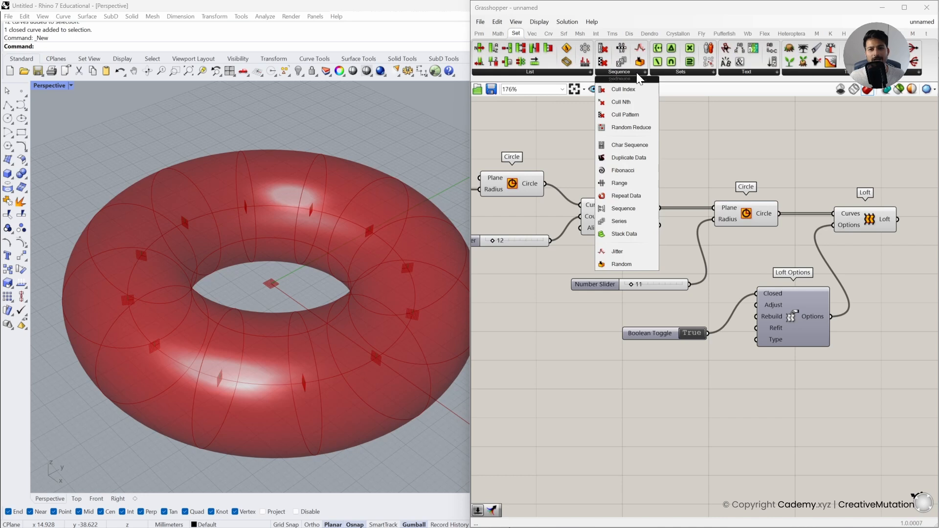
pyautogui.click(631, 264)
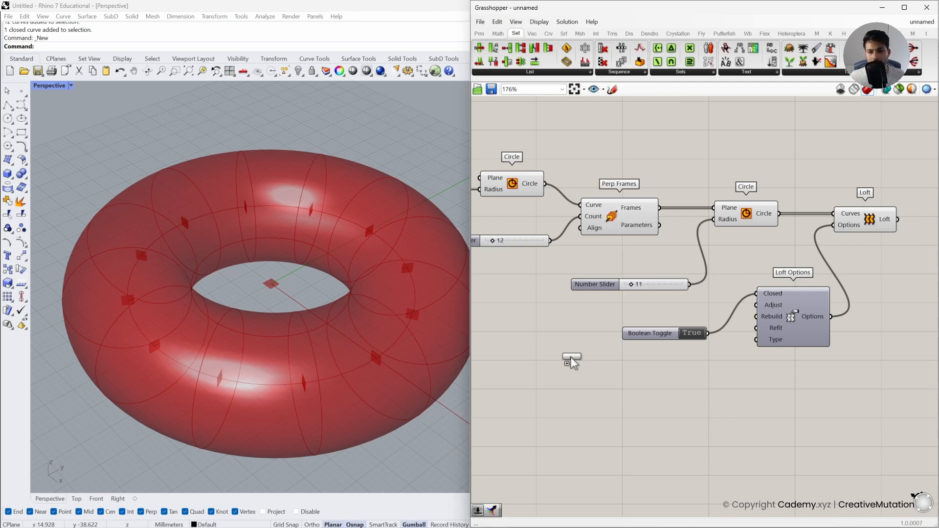
pyautogui.click(572, 372)
pyautogui.moveTo(667, 392); pyautogui.dragTo(748, 382, button='right')
pyautogui.moveTo(655, 372); pyautogui.dragTo(633, 347)
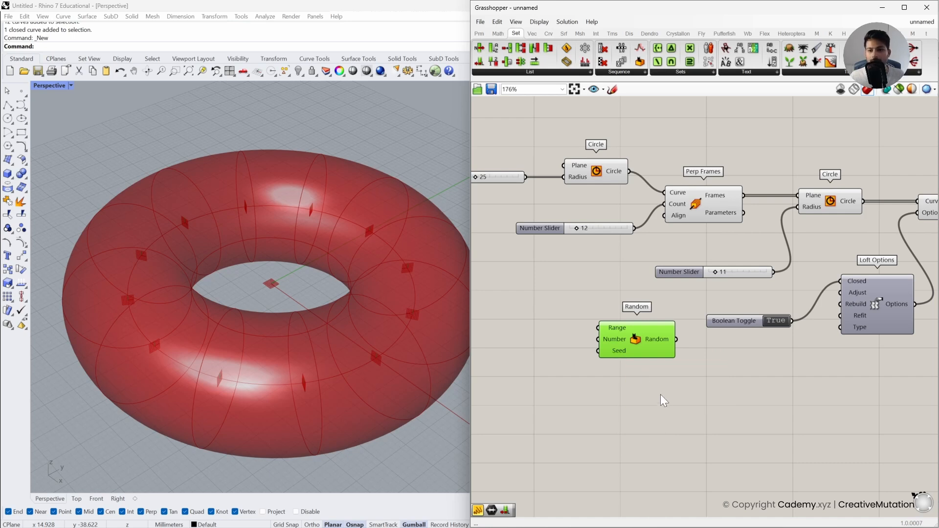
# - Move the count slider clear of the Perp Frames component and connect it to the Random component's Number input
pyautogui.moveTo(662, 388); pyautogui.dragTo(717, 380, button='right')
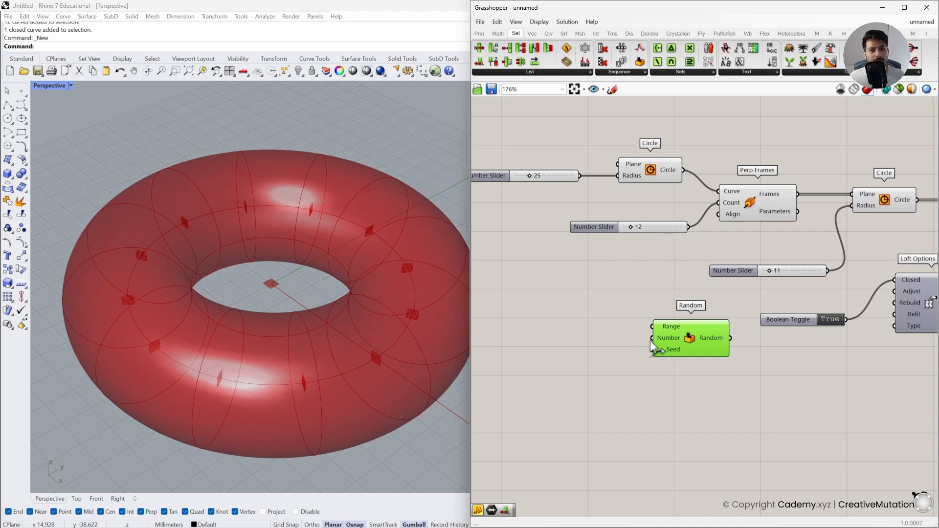
pyautogui.moveTo(662, 230); pyautogui.dragTo(652, 339)
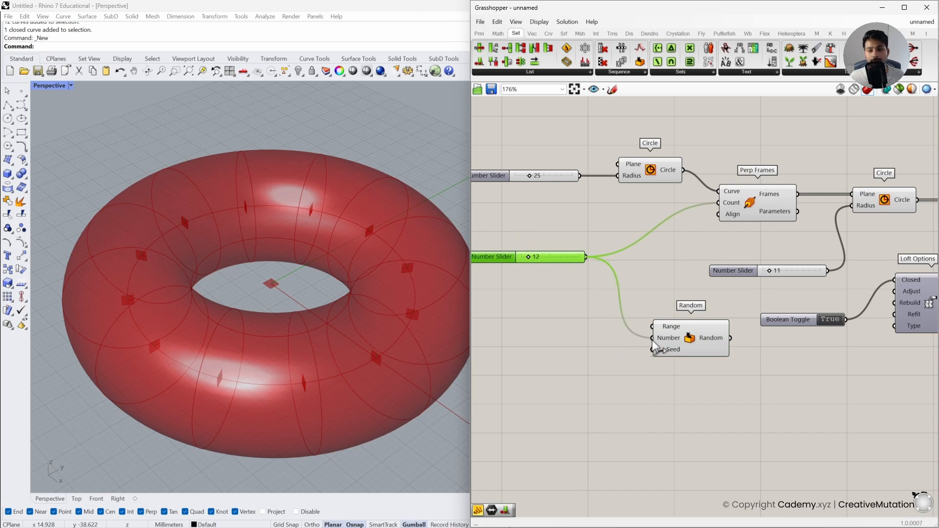
pyautogui.click(671, 398)
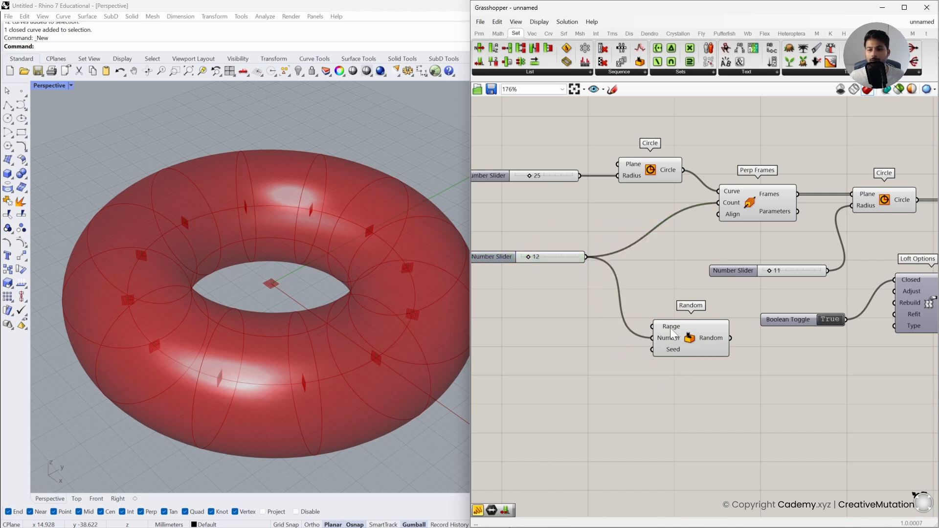
# - Add a Construct Domain component beside Random and connect its Domain output to Random's Range input
pyautogui.moveTo(668, 327)
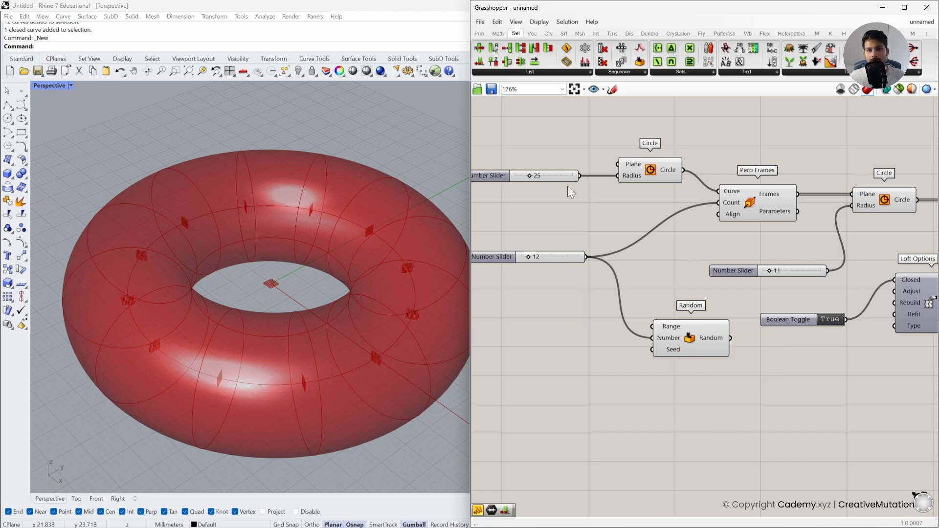
pyautogui.click(499, 34)
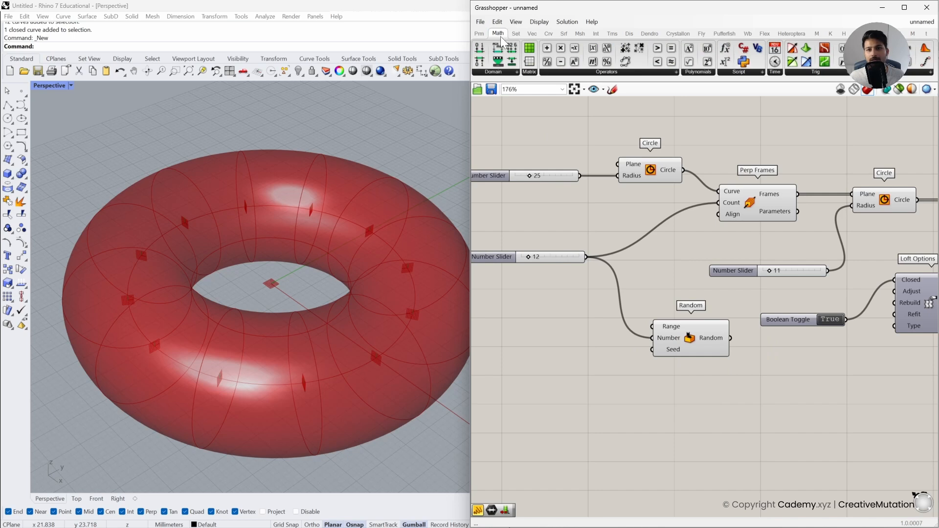
pyautogui.click(502, 74)
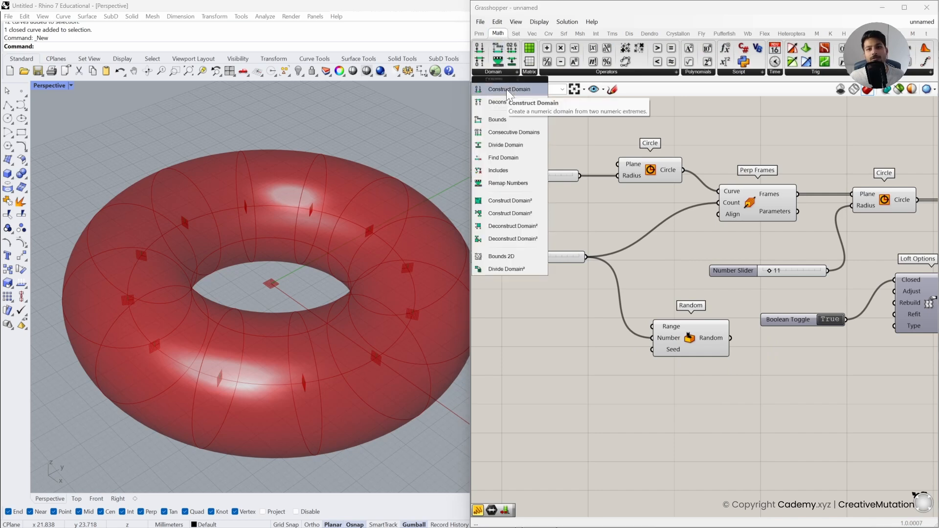
pyautogui.click(506, 89)
pyautogui.moveTo(562, 333); pyautogui.dragTo(563, 336)
pyautogui.moveTo(565, 342); pyautogui.dragTo(652, 366, button='right')
pyautogui.click(638, 321)
pyautogui.moveTo(638, 320); pyautogui.dragTo(630, 319)
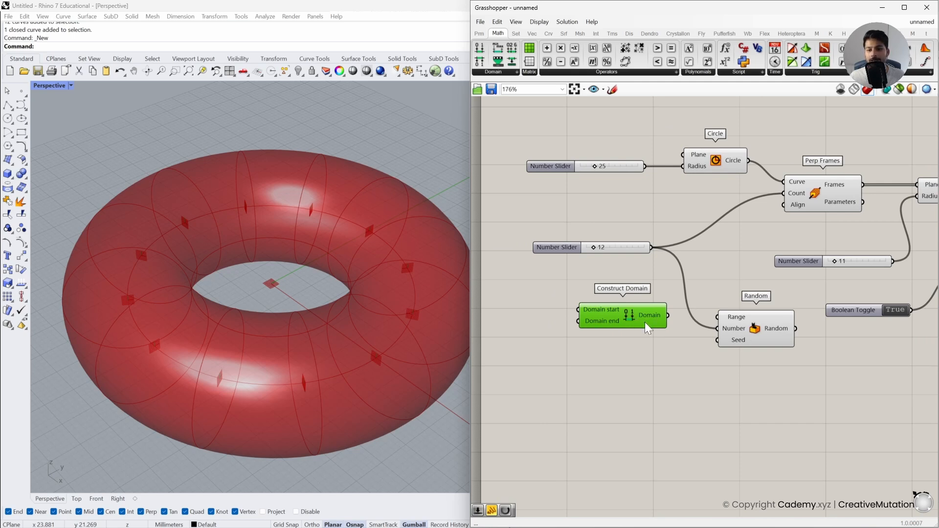
pyautogui.moveTo(619, 316)
pyautogui.mouseDown()
pyautogui.moveTo(611, 316)
pyautogui.moveTo(629, 319)
pyautogui.mouseUp()
pyautogui.moveTo(745, 330); pyautogui.dragTo(732, 329)
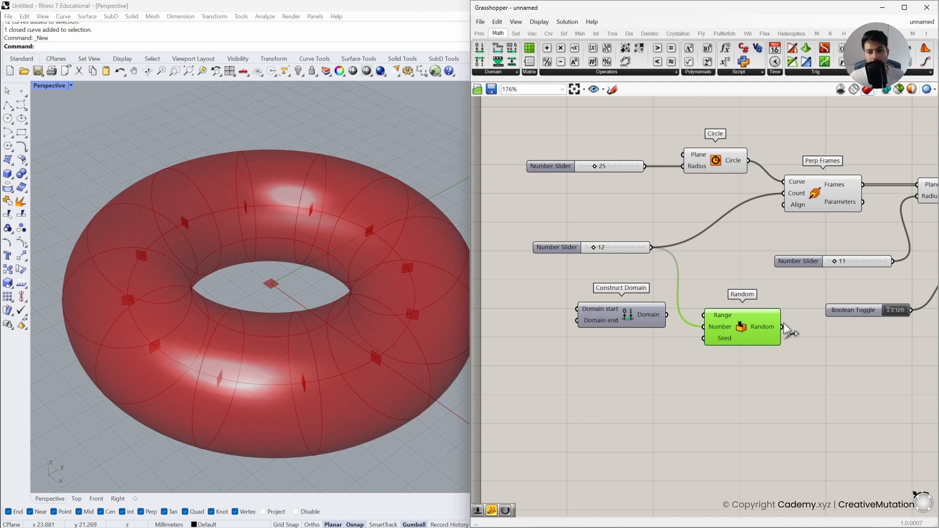
pyautogui.moveTo(666, 315); pyautogui.dragTo(704, 315)
pyautogui.click(632, 316)
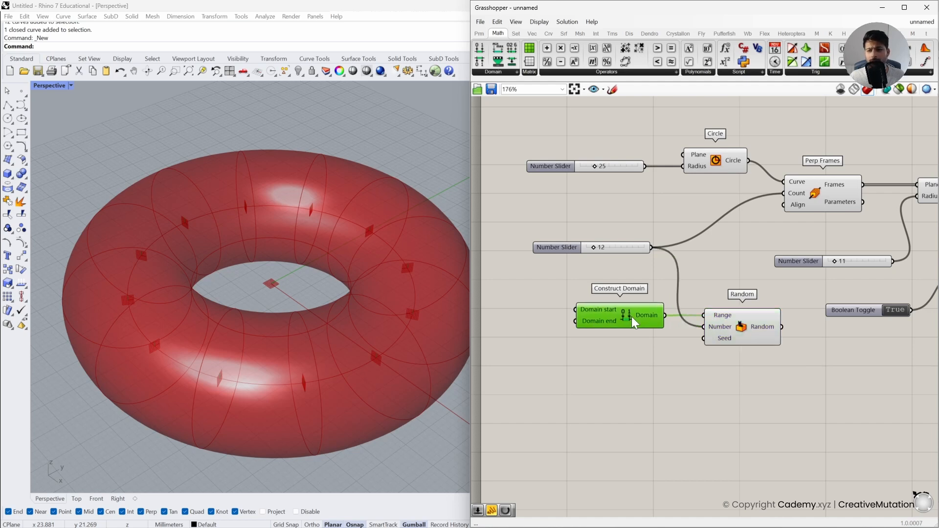
# - Add number sliders of 14 and 16 and connect them to the Domain start and Domain end inputs of Construct Domain
pyautogui.moveTo(582, 374); pyautogui.dragTo(645, 368, button='right')
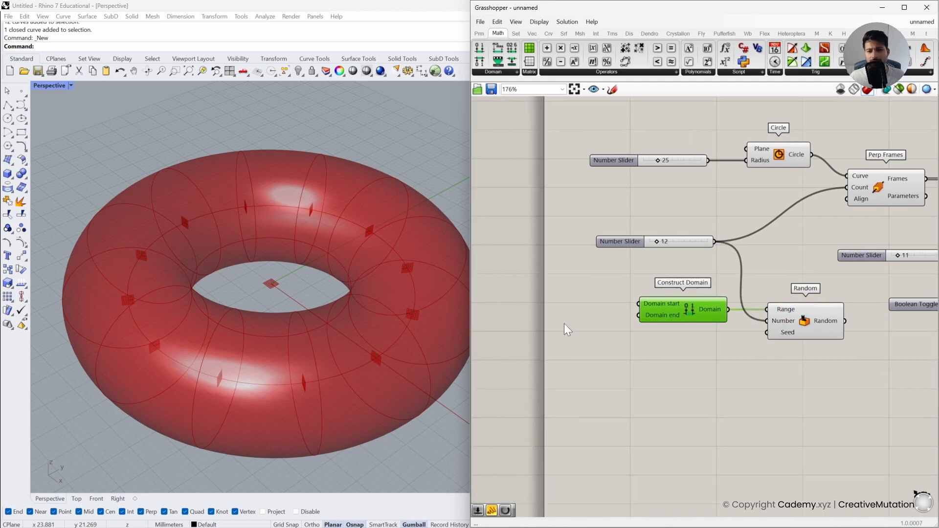
pyautogui.doubleClick(563, 323)
pyautogui.write('14')
pyautogui.press('Return')
pyautogui.moveTo(596, 322); pyautogui.dragTo(594, 303)
pyautogui.doubleClick(573, 342)
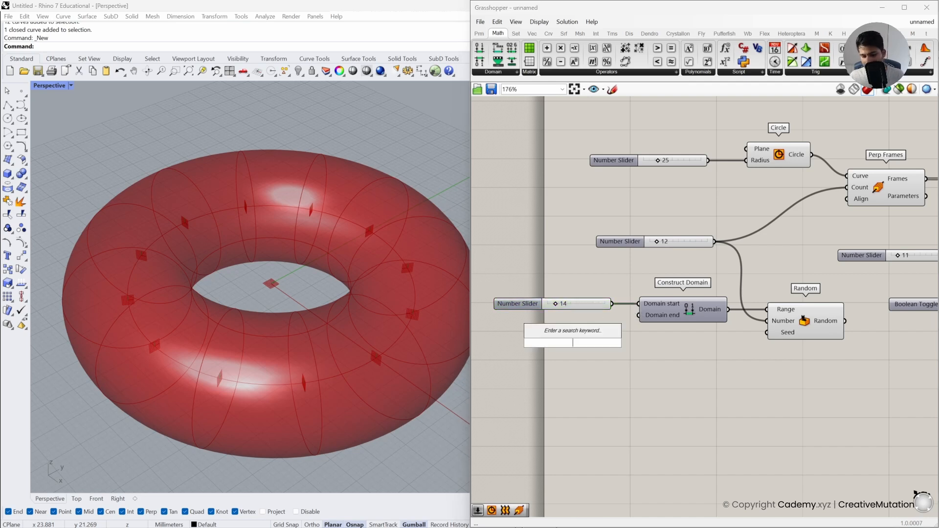
pyautogui.write('16')
pyautogui.press('Return')
pyautogui.moveTo(576, 347); pyautogui.dragTo(589, 319)
# - Delete the second Circle's radius slider and connect the Random output to that Circle's Radius input instead
pyautogui.moveTo(773, 362); pyautogui.dragTo(708, 357, button='right')
pyautogui.moveTo(762, 318)
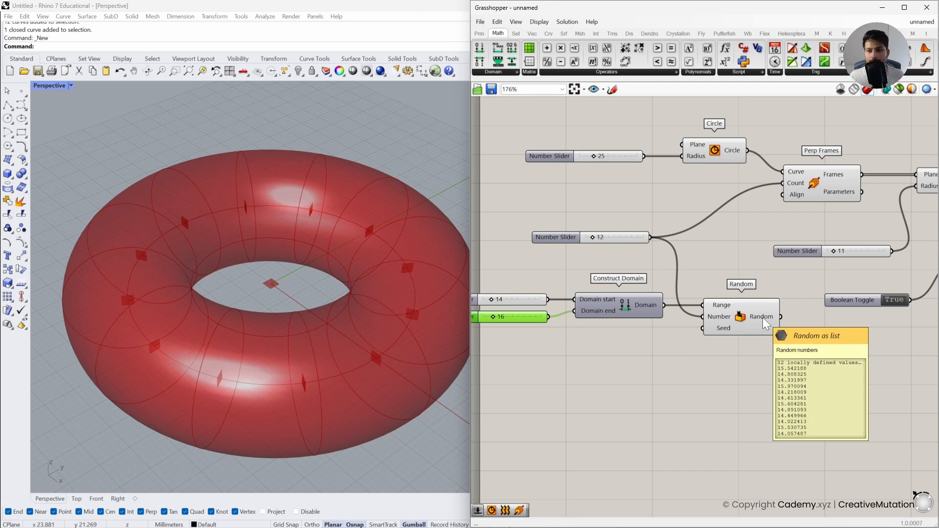
pyautogui.moveTo(815, 334); pyautogui.dragTo(748, 338, button='right')
pyautogui.moveTo(766, 256)
pyautogui.mouseDown()
pyautogui.moveTo(780, 256)
pyautogui.moveTo(766, 257)
pyautogui.mouseUp()
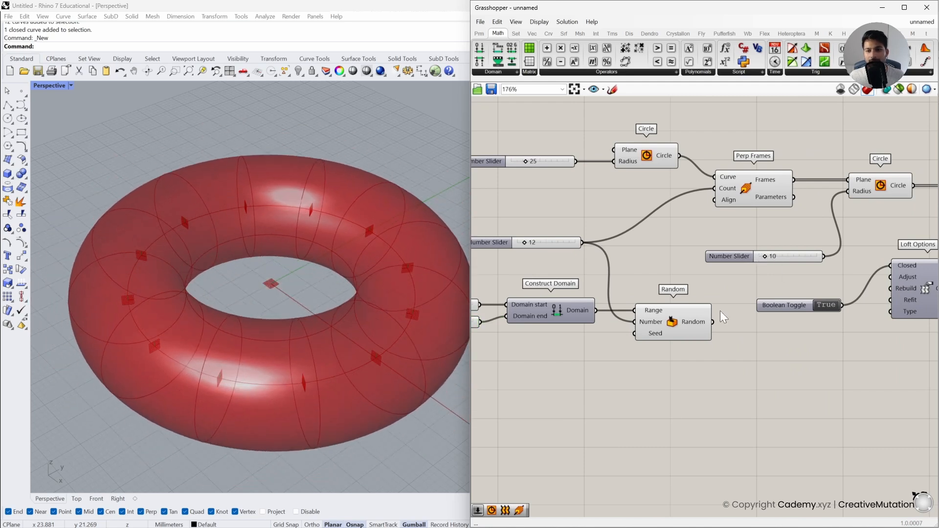
pyautogui.click(784, 259)
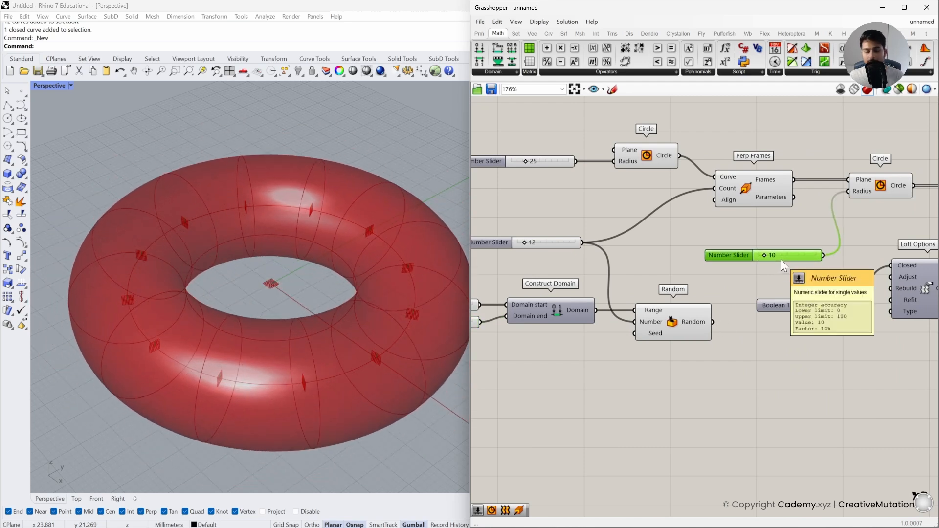
pyautogui.moveTo(765, 263)
pyautogui.mouseDown()
pyautogui.moveTo(841, 206)
pyautogui.moveTo(773, 265)
pyautogui.mouseUp()
pyautogui.press('Delete')
pyautogui.press('Delete')
pyautogui.moveTo(713, 322); pyautogui.dragTo(845, 198)
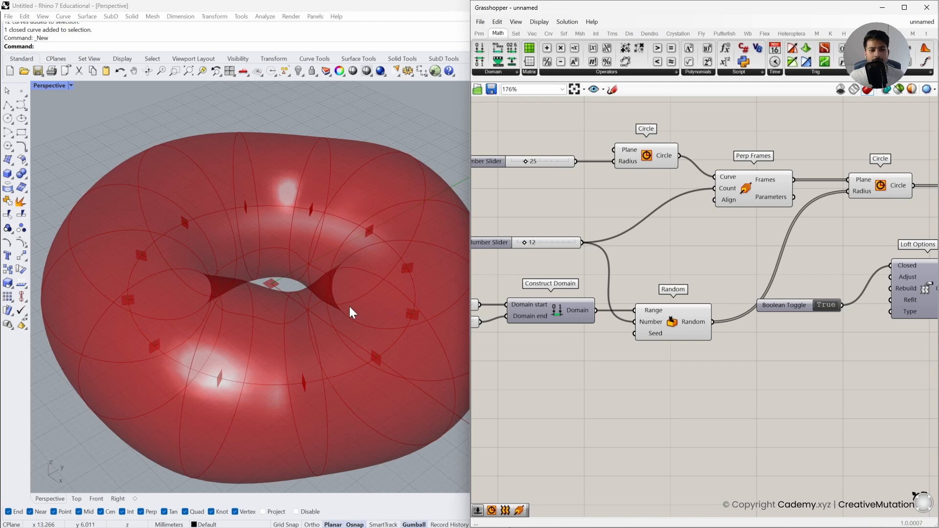
# - Rearrange the first Circle, its radius slider and the count slider into tidy rows leading into Perp Frames
pyautogui.moveTo(352, 311); pyautogui.dragTo(302, 342, button='right')
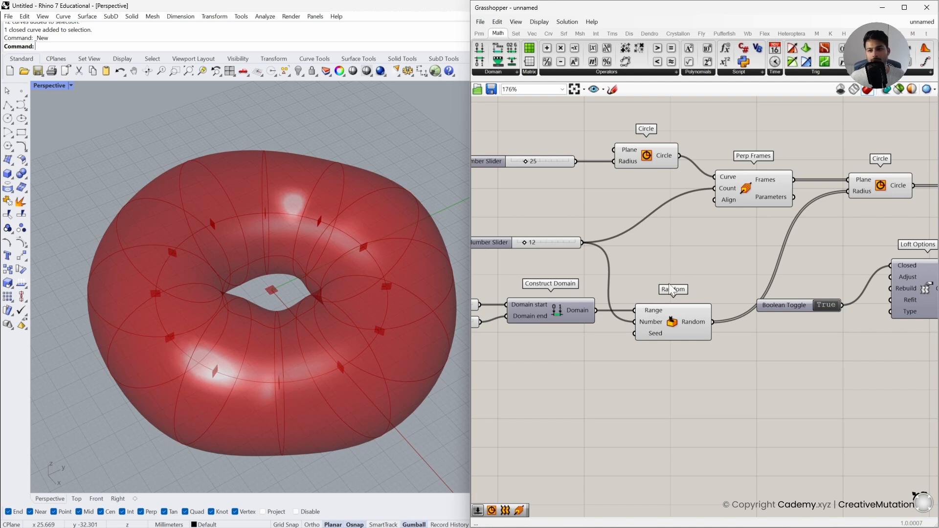
pyautogui.scroll(-1, 668, 284)
pyautogui.moveTo(650, 268); pyautogui.dragTo(689, 298, button='right')
pyautogui.moveTo(760, 361); pyautogui.dragTo(657, 341, button='right')
pyautogui.scroll(-2, 655, 339)
pyautogui.moveTo(876, 222); pyautogui.dragTo(489, 391)
pyautogui.moveTo(557, 329); pyautogui.dragTo(687, 356, button='right')
pyautogui.scroll(2, 728, 365)
pyautogui.moveTo(738, 372); pyautogui.dragTo(685, 375, button='right')
pyautogui.click(732, 324)
pyautogui.moveTo(732, 324); pyautogui.dragTo(697, 325, button='right')
pyautogui.moveTo(578, 226); pyautogui.dragTo(533, 227)
pyautogui.moveTo(639, 224); pyautogui.dragTo(629, 240)
pyautogui.moveTo(527, 224); pyautogui.dragTo(553, 247)
pyautogui.moveTo(585, 299); pyautogui.dragTo(564, 286)
pyautogui.click(562, 322)
# - Rename the count slider feeding Perp Frames and Random as CSec
pyautogui.scroll(3, 538, 289)
pyautogui.rightClick(533, 277)
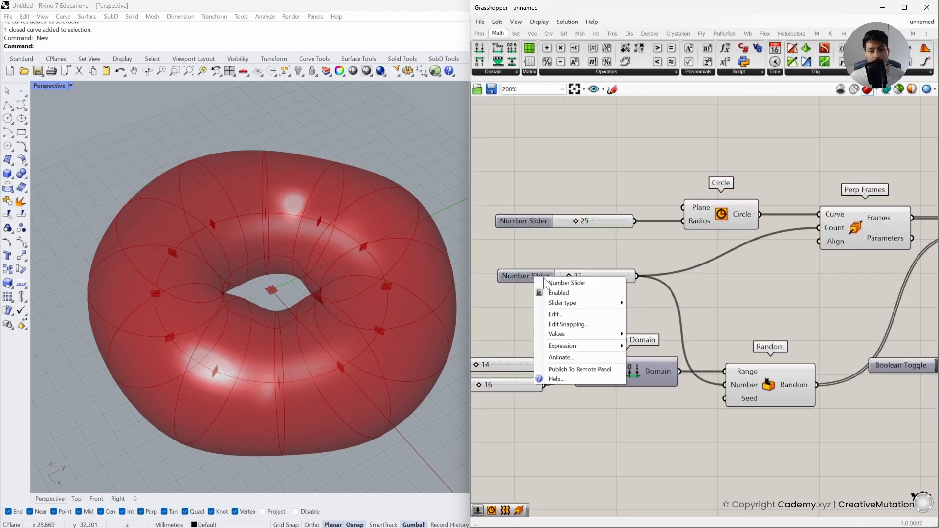
pyautogui.moveTo(587, 283); pyautogui.dragTo(544, 283)
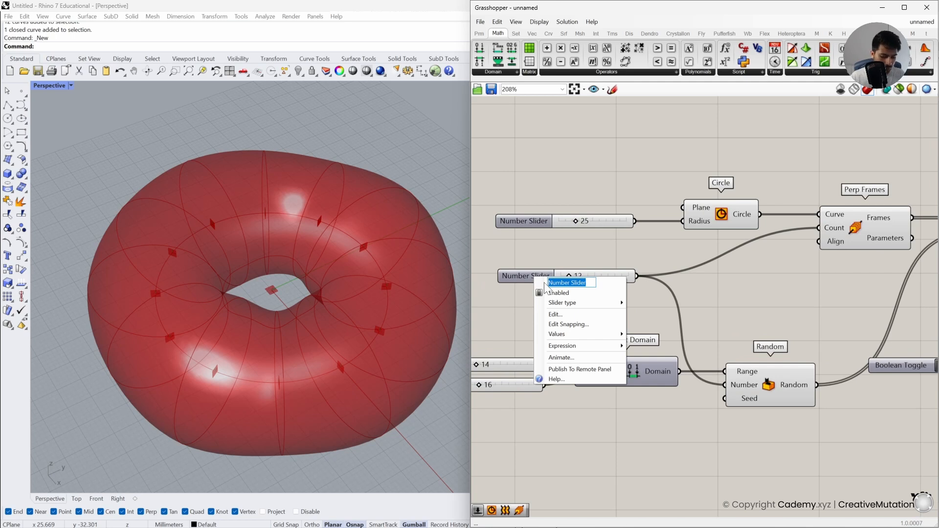
pyautogui.write('CSec')
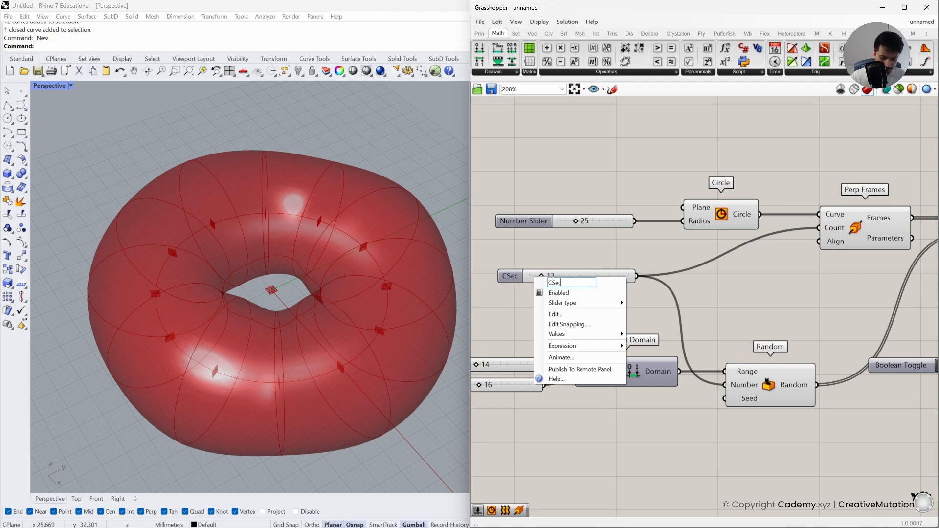
pyautogui.press('Return')
# - Rename the slider feeding the first Circle as Radius
pyautogui.rightClick(516, 221)
pyautogui.moveTo(570, 226); pyautogui.dragTo(519, 227)
pyautogui.write('Radius')
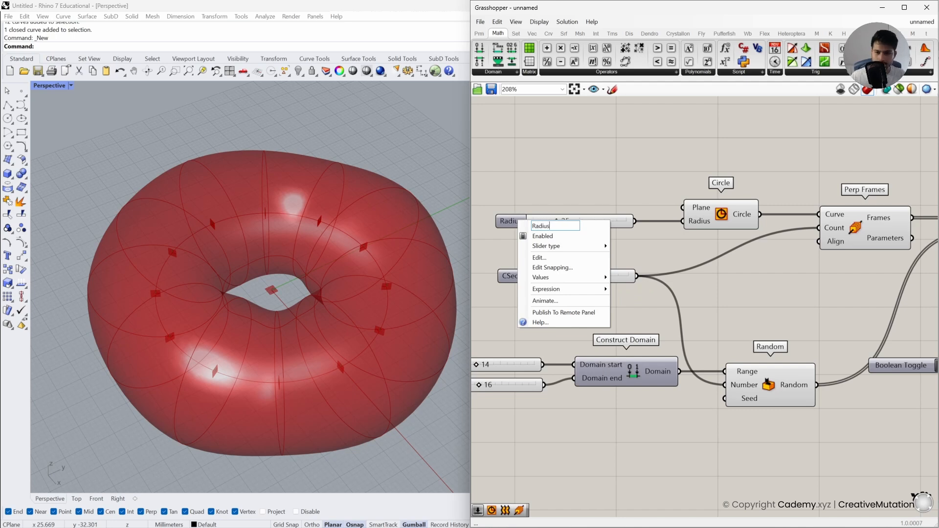
pyautogui.press('Return')
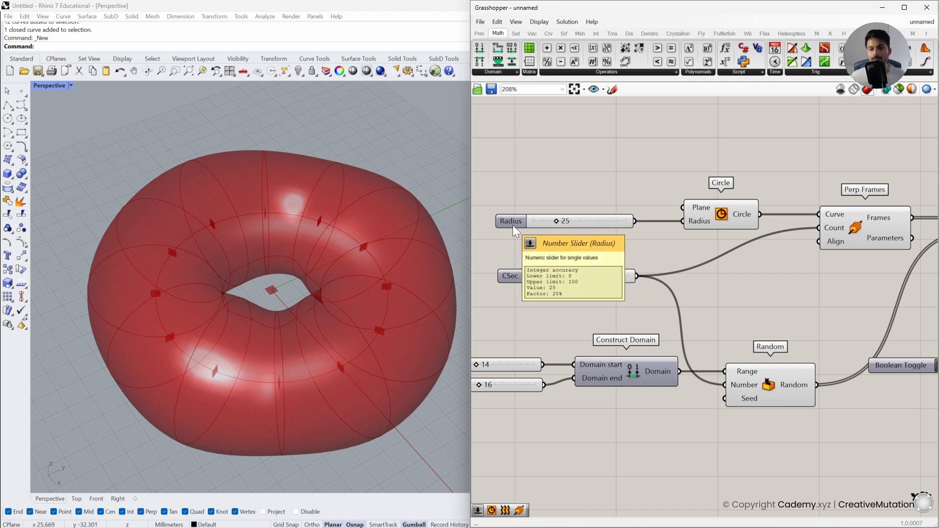
# - Move the two domain sliders closer to Construct Domain and rename the start slider Min and the end slider Max
pyautogui.scroll(-2, 676, 216)
pyautogui.moveTo(668, 341); pyautogui.dragTo(693, 326, button='right')
pyautogui.click(570, 328)
pyautogui.click(568, 342)
pyautogui.keyDown('shift'); pyautogui.click(561, 327); pyautogui.keyUp('shift')
pyautogui.keyDown('shift'); pyautogui.moveTo(635, 340); pyautogui.dragTo(639, 341); pyautogui.keyUp('shift')
pyautogui.click(653, 372)
pyautogui.rightClick(516, 328)
pyautogui.write('Min')
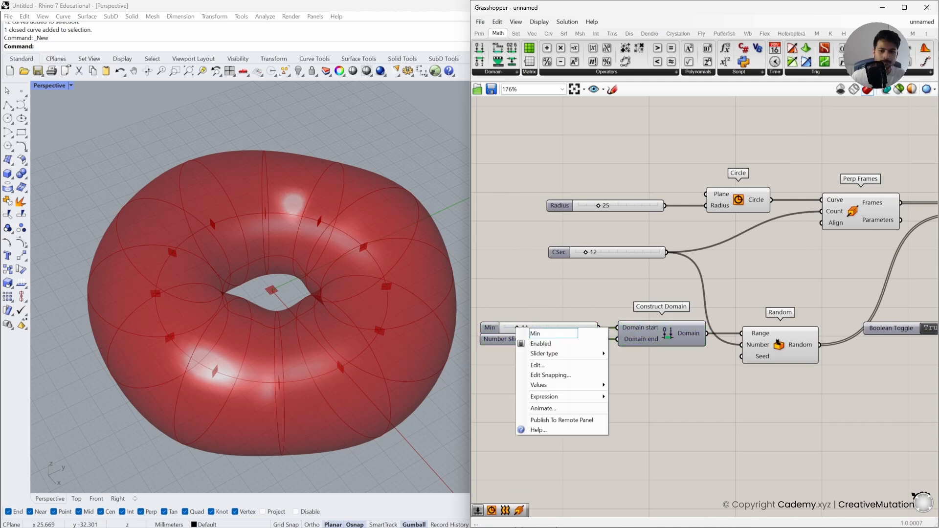
pyautogui.rightClick(496, 338)
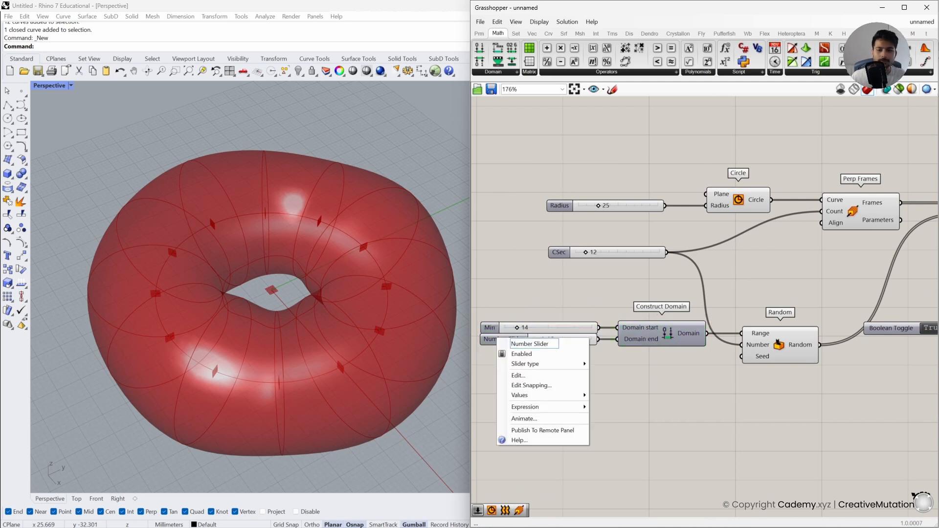
pyautogui.write('Max')
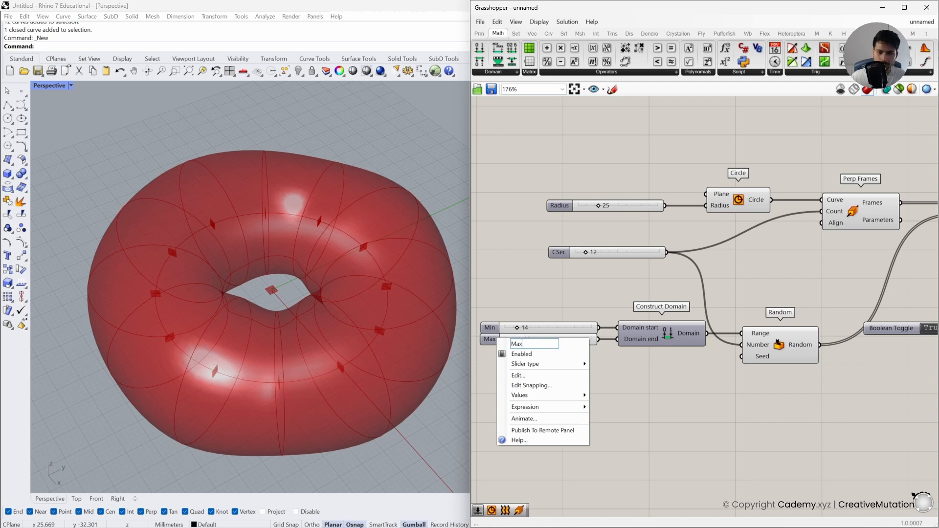
pyautogui.press('Return')
# - Move the Loft component up above the row of Circle and Perp Frames components
pyautogui.moveTo(716, 400); pyautogui.dragTo(685, 394, button='right')
pyautogui.moveTo(771, 394); pyautogui.dragTo(687, 390, button='right')
pyautogui.moveTo(752, 388); pyautogui.dragTo(654, 382, button='right')
pyautogui.moveTo(789, 337); pyautogui.dragTo(768, 363, button='right')
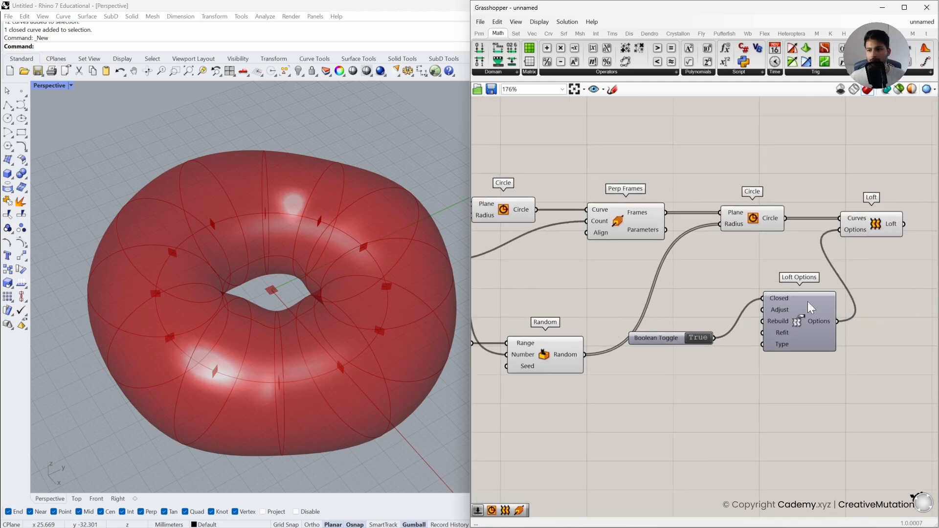
pyautogui.scroll(-1, 812, 320)
pyautogui.moveTo(812, 333); pyautogui.dragTo(797, 360, button='right')
pyautogui.moveTo(851, 289); pyautogui.dragTo(847, 221)
pyautogui.click(835, 432)
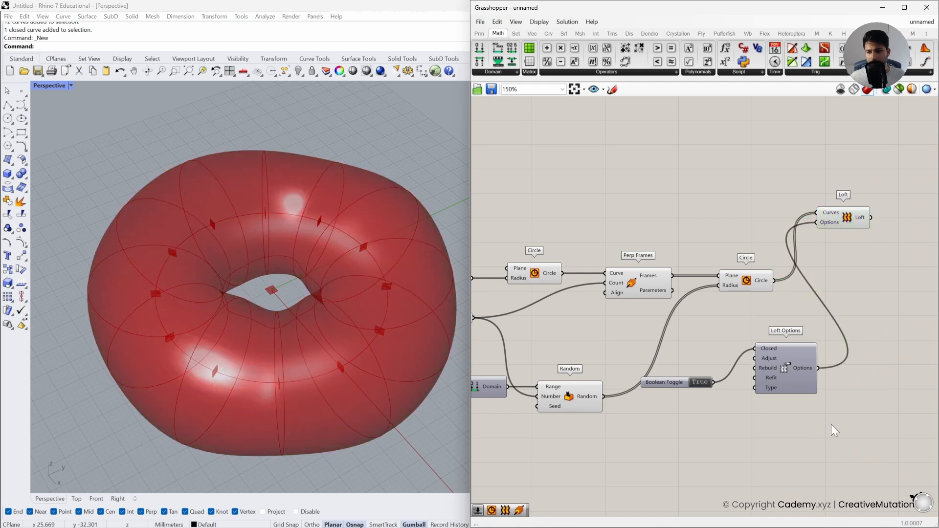
# - Place the Loft Options and Boolean Toggle in line before the Loft, and raise all three further above the second Circle
pyautogui.moveTo(790, 383); pyautogui.dragTo(733, 238)
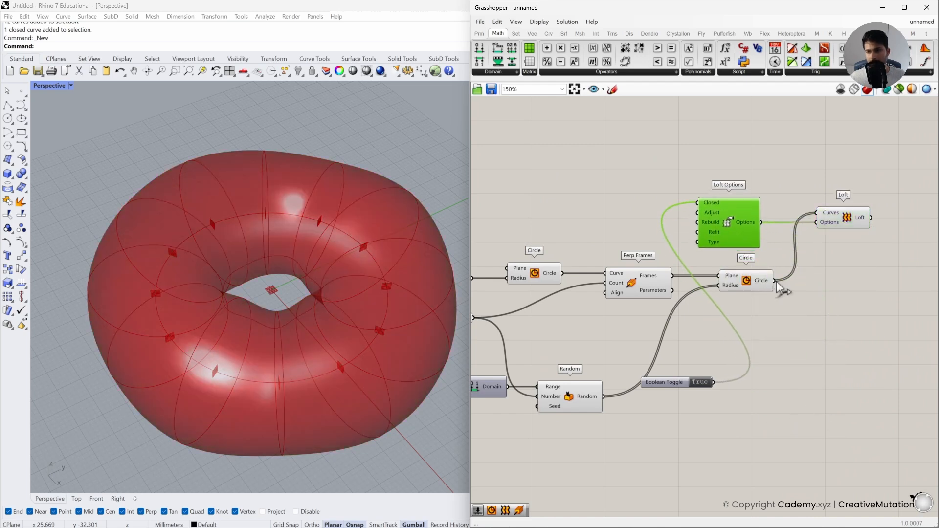
pyautogui.moveTo(677, 383); pyautogui.dragTo(646, 205)
pyautogui.keyDown('shift'); pyautogui.click(727, 218); pyautogui.keyUp('shift')
pyautogui.keyDown('shift'); pyautogui.moveTo(847, 219); pyautogui.dragTo(844, 170); pyautogui.keyUp('shift')
pyautogui.click(843, 221)
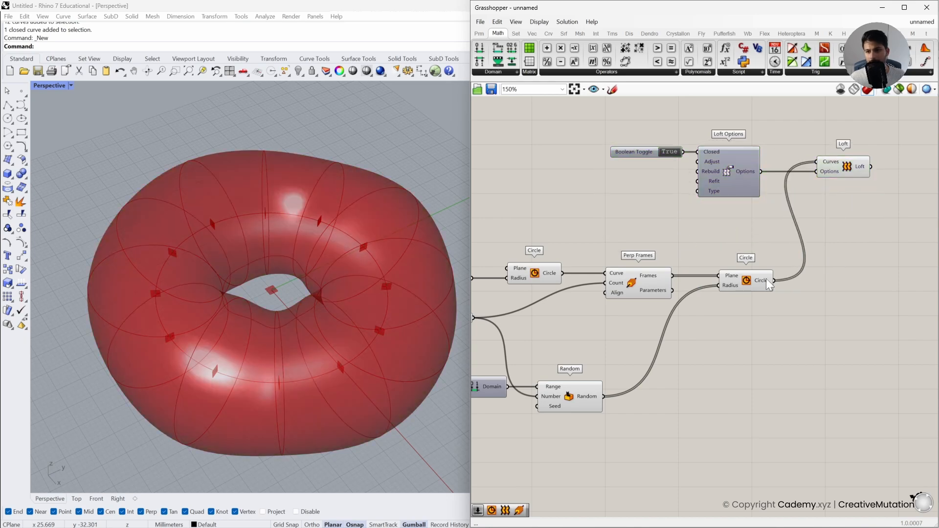
# - Shift Random, Construct Domain and the Min and Max sliders closer to the second Circle, and left-align all four sliders
pyautogui.moveTo(765, 279); pyautogui.dragTo(838, 261, button='right')
pyautogui.scroll(-1, 781, 280)
pyautogui.moveTo(686, 311); pyautogui.dragTo(689, 328, button='right')
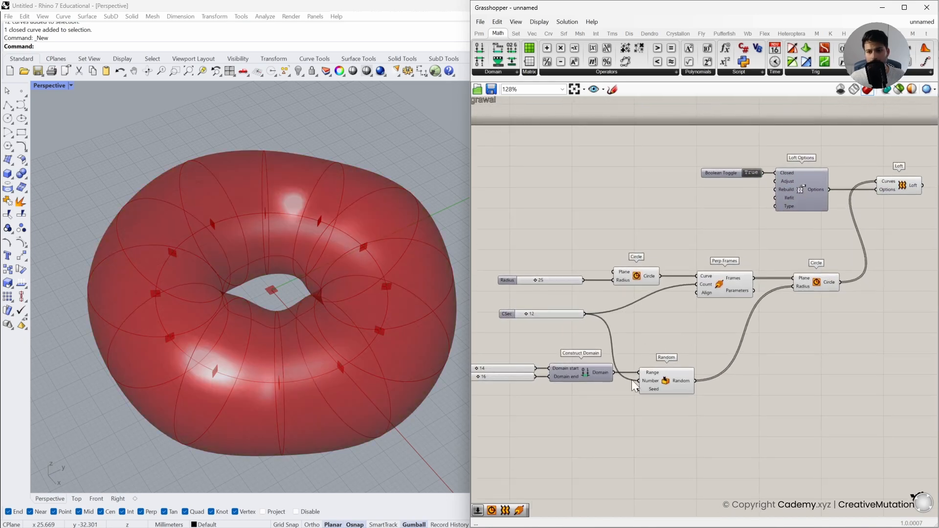
pyautogui.moveTo(814, 400); pyautogui.dragTo(798, 365, button='right')
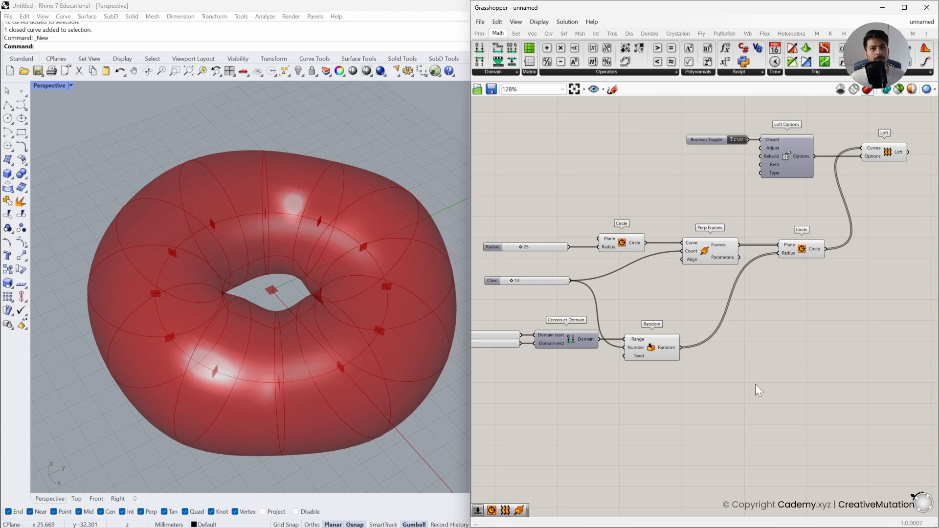
pyautogui.moveTo(712, 397); pyautogui.dragTo(632, 340)
pyautogui.click(658, 416)
pyautogui.moveTo(566, 378); pyautogui.dragTo(537, 245)
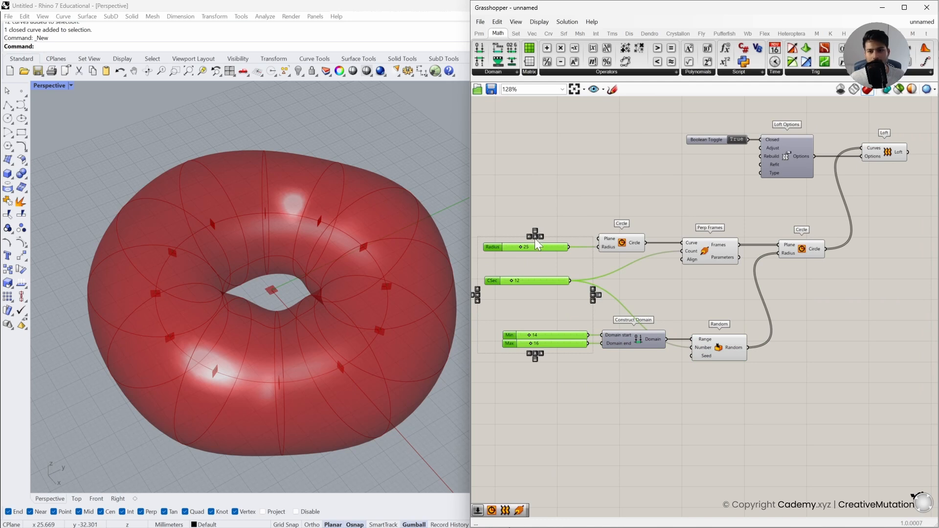
pyautogui.click(530, 238)
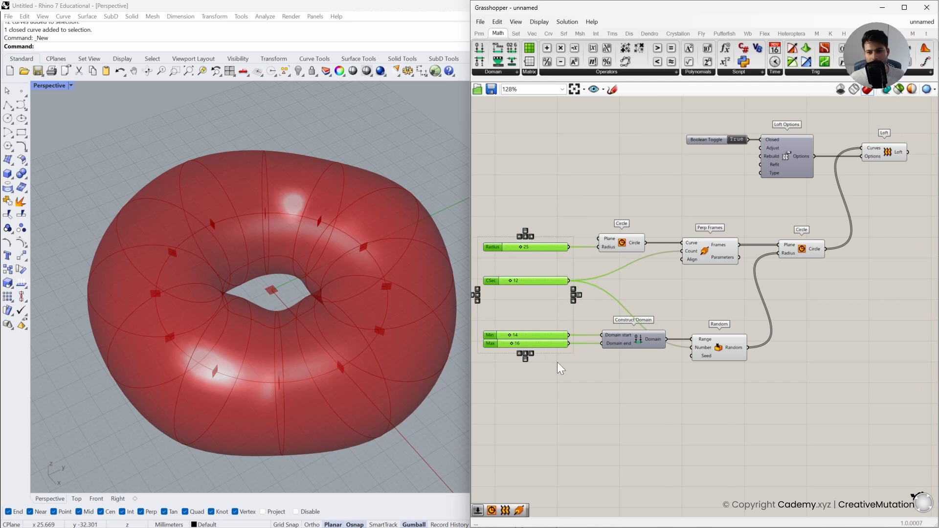
# - Move the Min and Max sliders, Construct Domain and Random up closer to the CSec slider
pyautogui.moveTo(554, 363); pyautogui.dragTo(516, 211)
pyautogui.click(647, 396)
pyautogui.moveTo(730, 388); pyautogui.dragTo(504, 313)
pyautogui.moveTo(716, 348); pyautogui.dragTo(715, 329)
pyautogui.moveTo(509, 380); pyautogui.dragTo(488, 229)
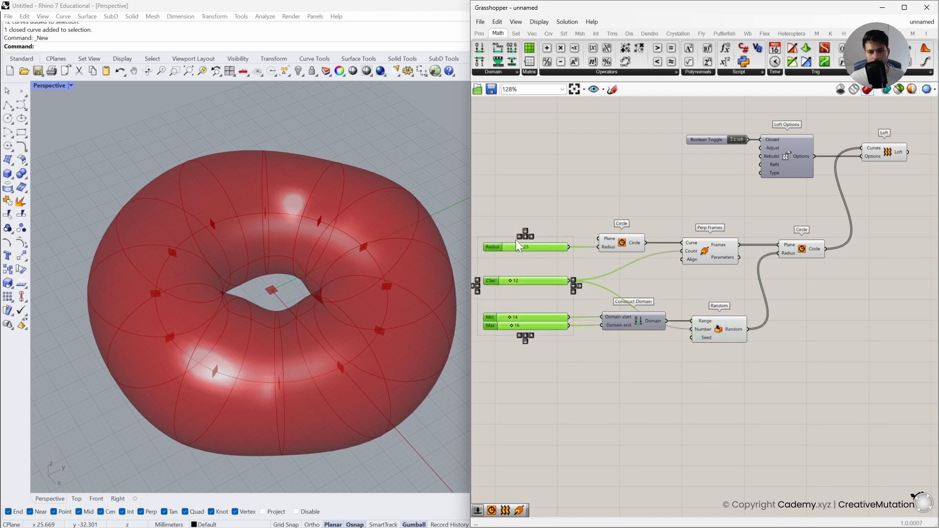
pyautogui.click(611, 415)
# - Select the second Circle to examine its cross-section circles on the lofted form in the viewport
pyautogui.moveTo(713, 379); pyautogui.dragTo(714, 404, button='right')
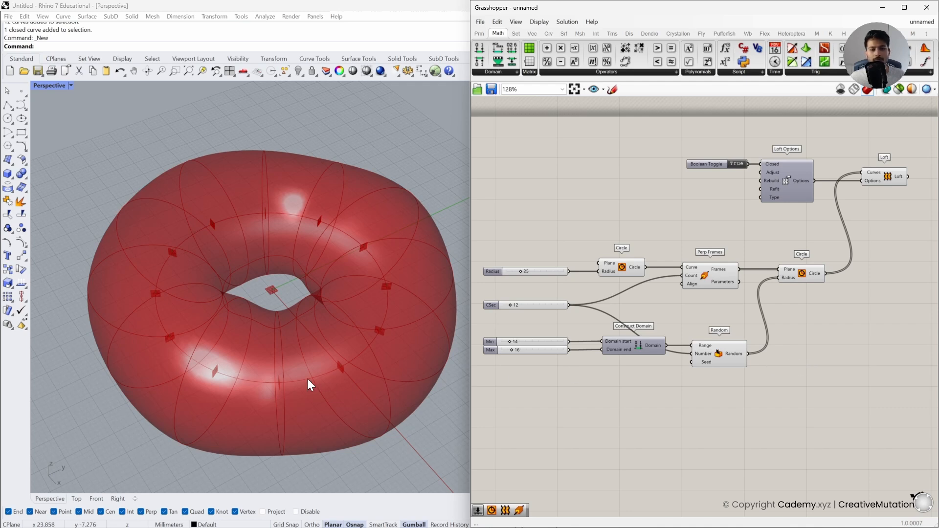
pyautogui.click(791, 284)
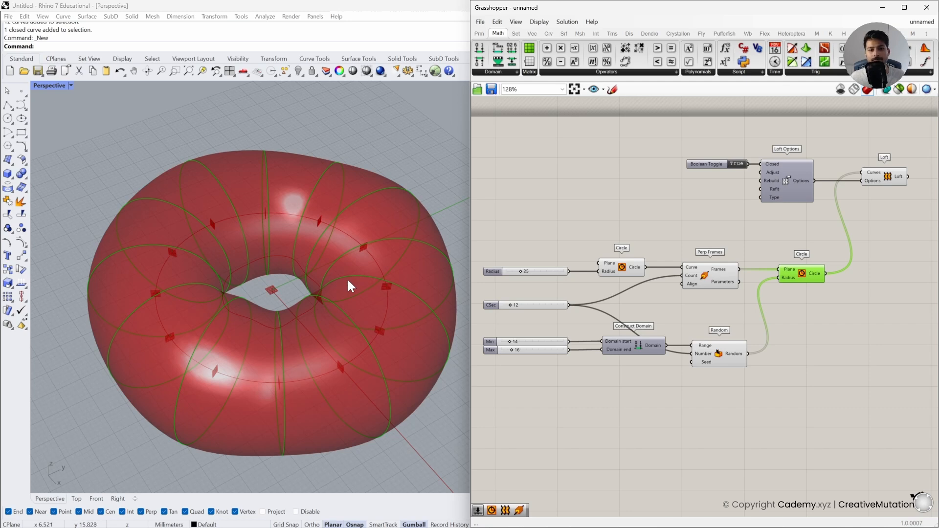
# - Disable the preview of all components feeding the second Circle, including the first Circle and Perp Frames
pyautogui.click(882, 354)
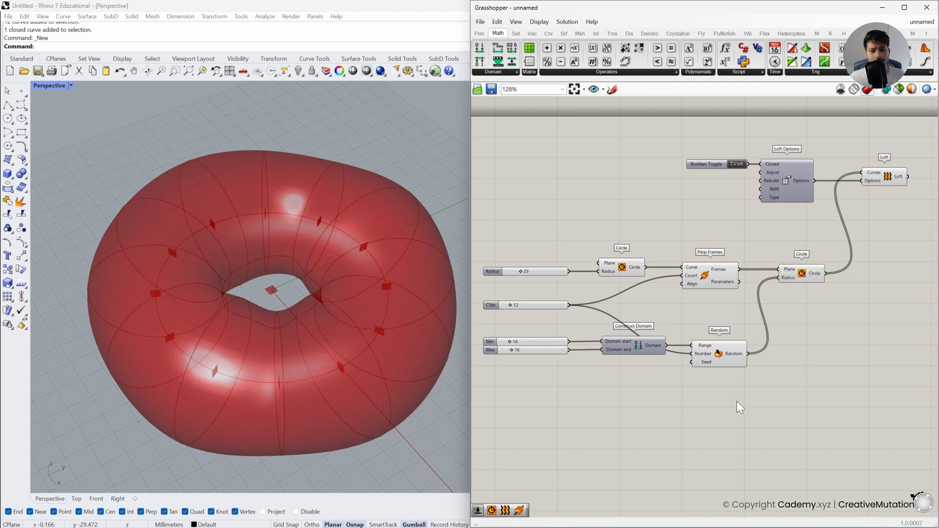
pyautogui.moveTo(746, 413); pyautogui.dragTo(492, 228)
pyautogui.moveTo(740, 407); pyautogui.dragTo(527, 262)
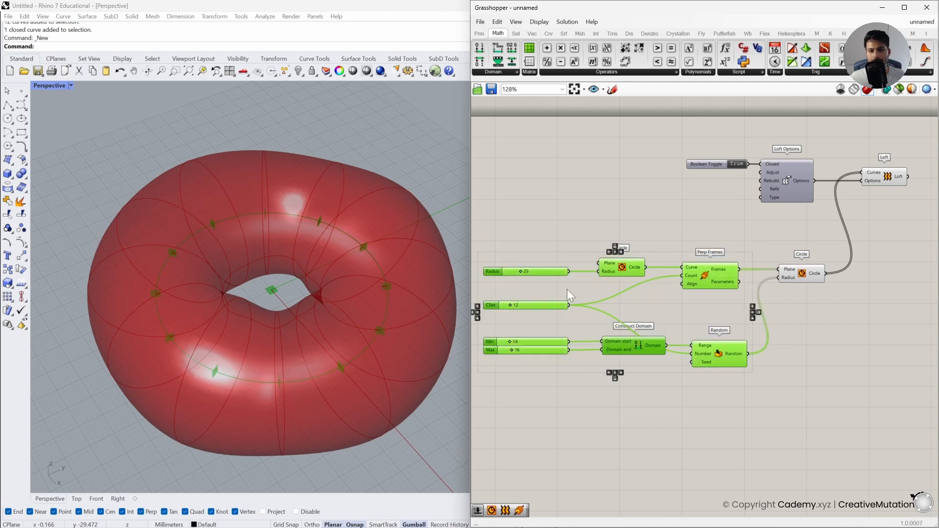
pyautogui.middleClick(652, 307)
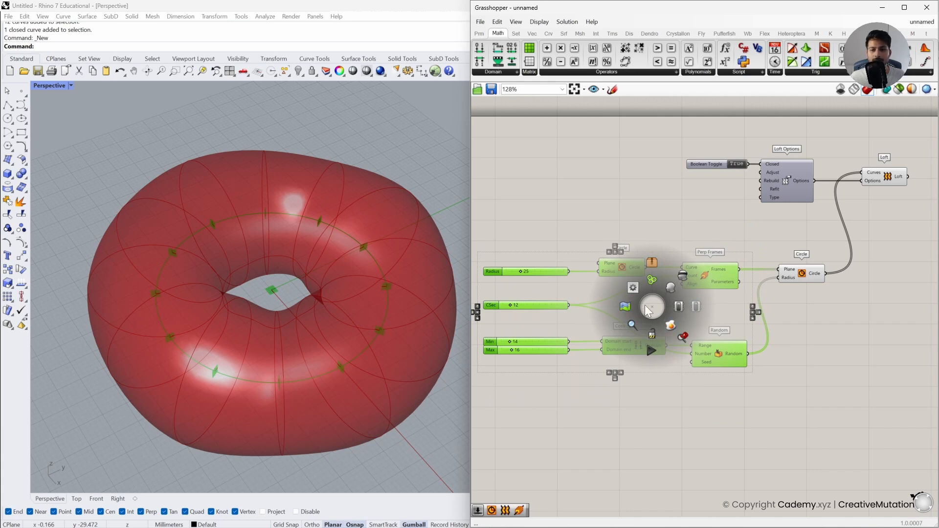
pyautogui.click(683, 277)
pyautogui.click(737, 401)
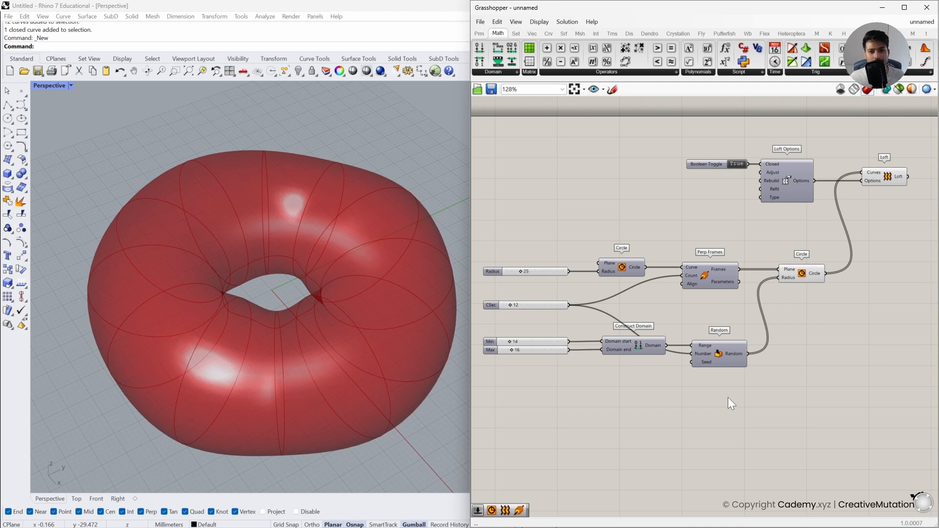
# - Turn the preview of the components before the second Circle back on, and disable it again
pyautogui.moveTo(728, 397); pyautogui.dragTo(525, 236)
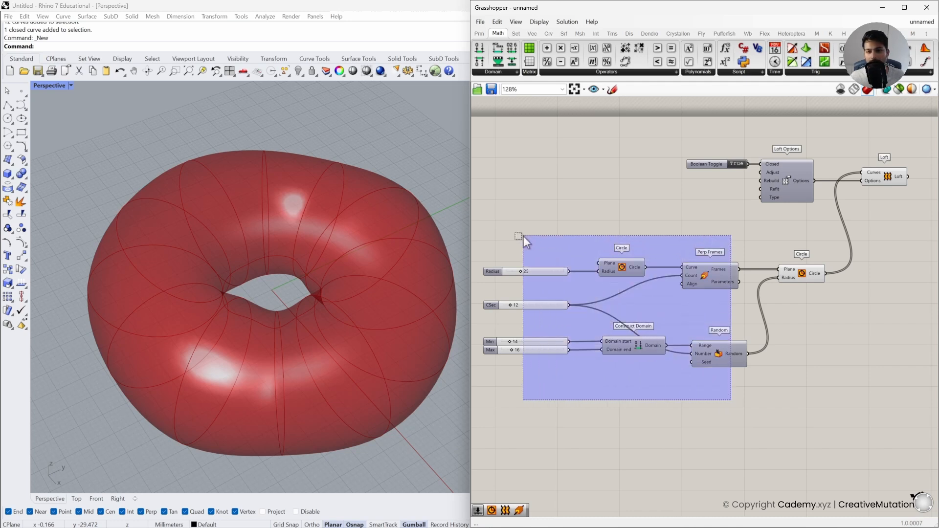
pyautogui.press('space')
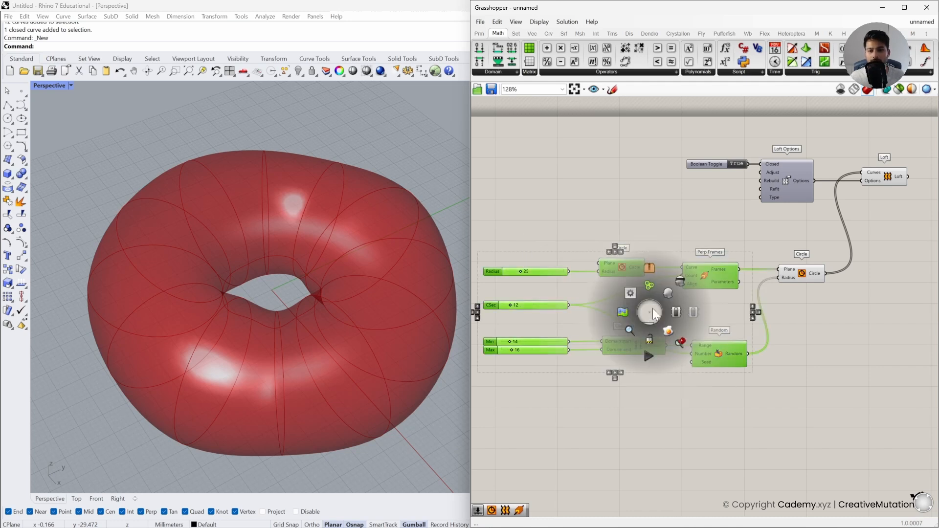
pyautogui.click(668, 294)
pyautogui.moveTo(746, 411); pyautogui.dragTo(529, 231)
pyautogui.press('space')
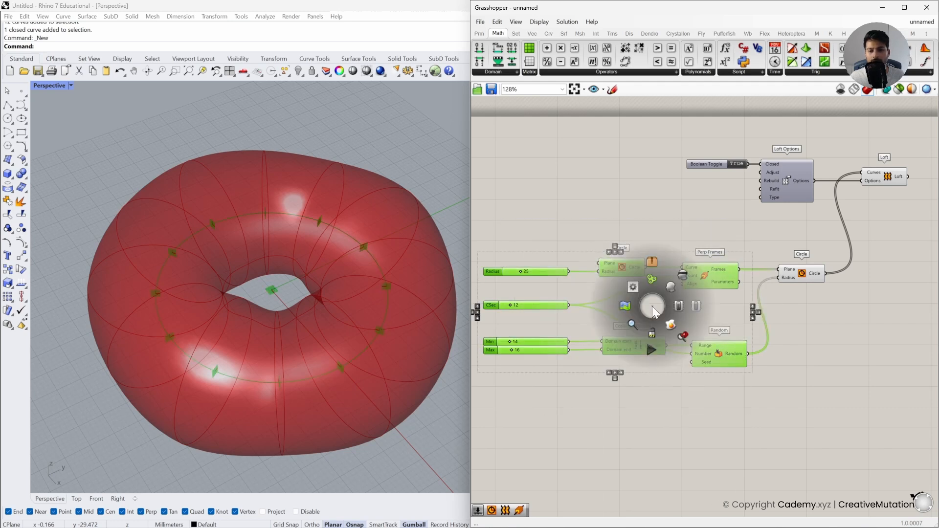
pyautogui.click(682, 277)
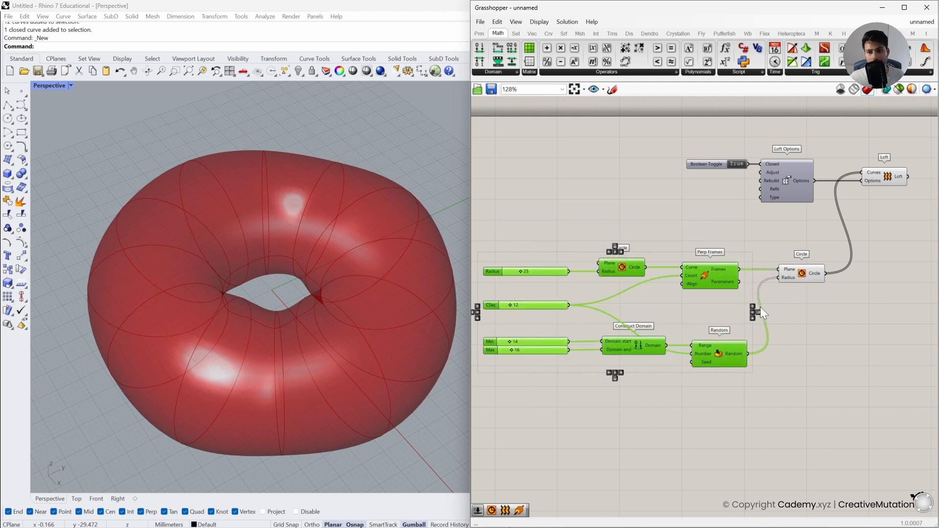
pyautogui.click(783, 337)
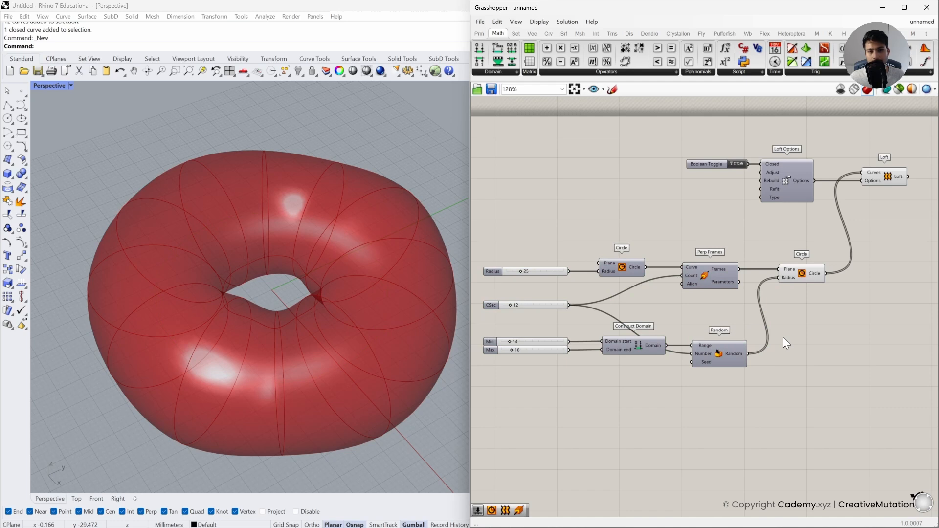
# - Place an Evaluate Curve component beyond the second Circle, below the Loft
pyautogui.click(814, 275)
pyautogui.click(822, 321)
pyautogui.moveTo(821, 319); pyautogui.dragTo(754, 333, button='right')
pyautogui.scroll(3, 737, 357)
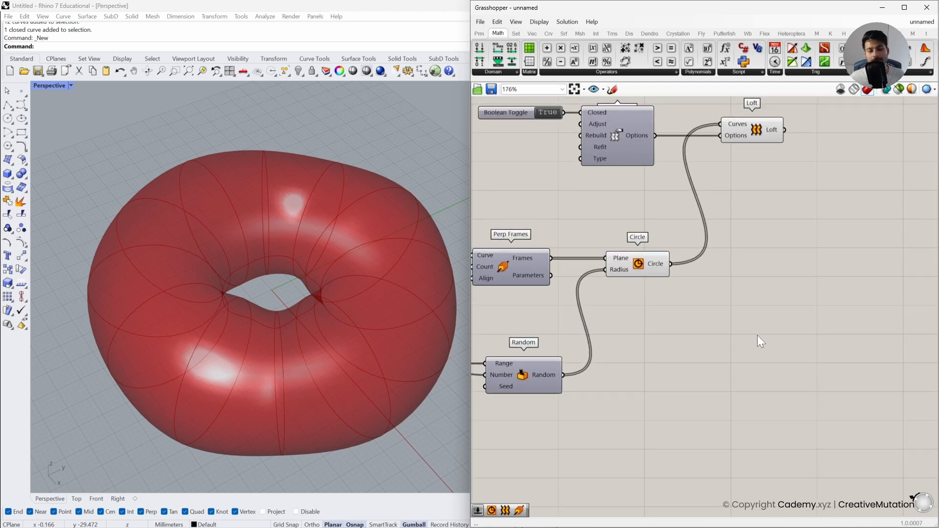
pyautogui.click(549, 34)
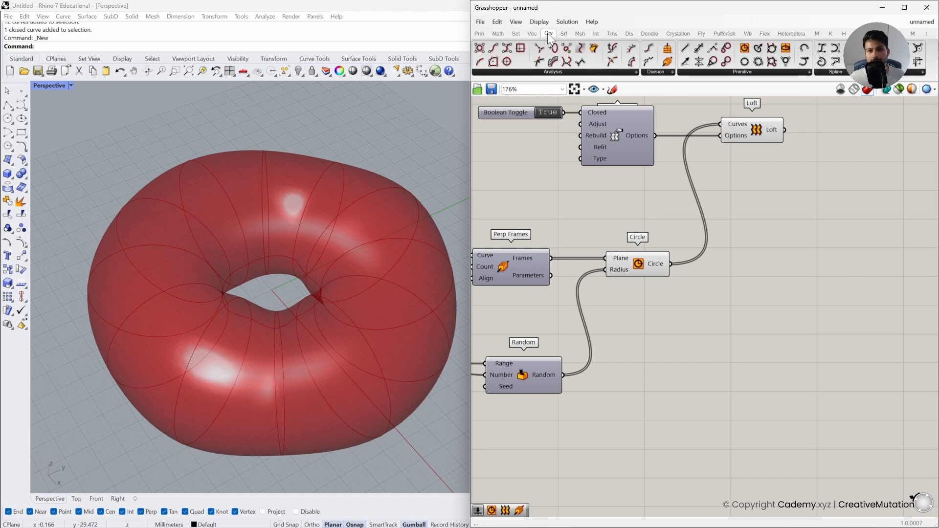
pyautogui.click(563, 72)
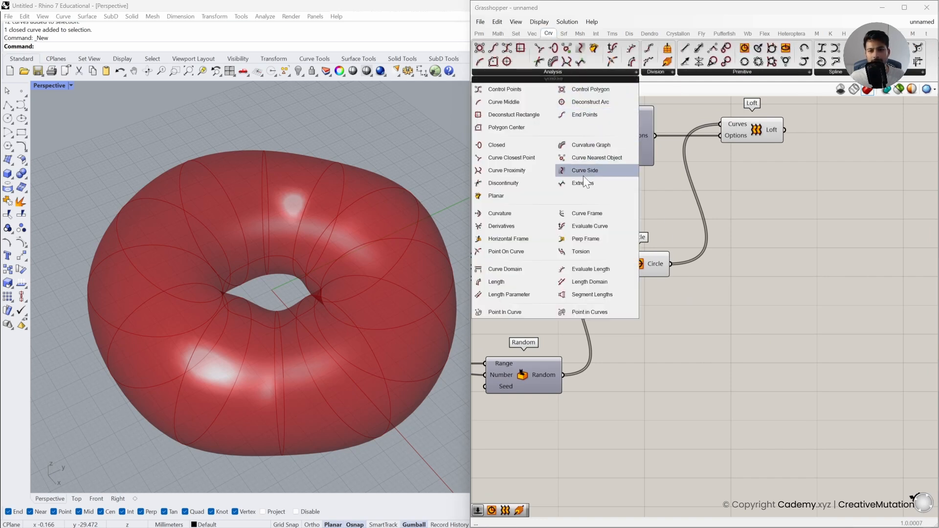
pyautogui.click(594, 226)
pyautogui.click(846, 288)
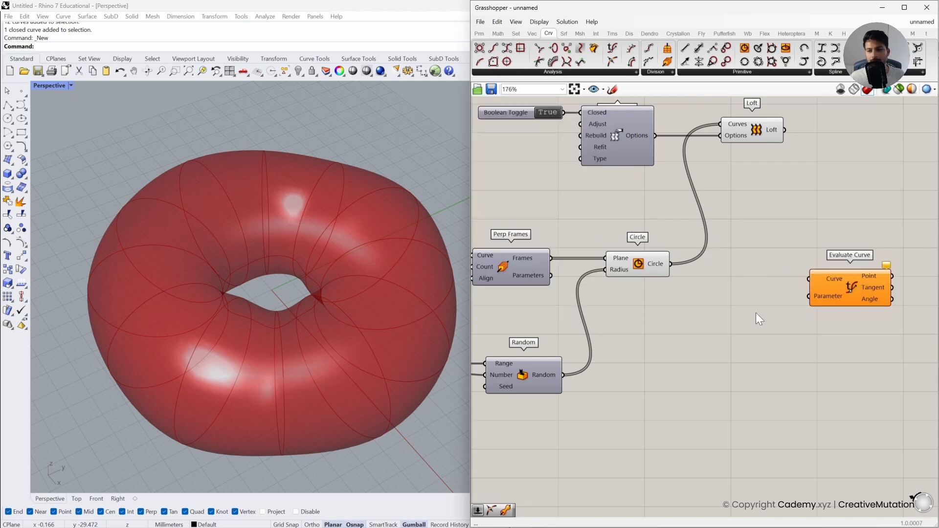
# - Connect the second Circle's output to Evaluate Curve's Curve input and align the component so the wire runs straight
pyautogui.moveTo(743, 308); pyautogui.dragTo(707, 296, button='right')
pyautogui.moveTo(811, 285); pyautogui.dragTo(818, 275)
pyautogui.click(758, 319)
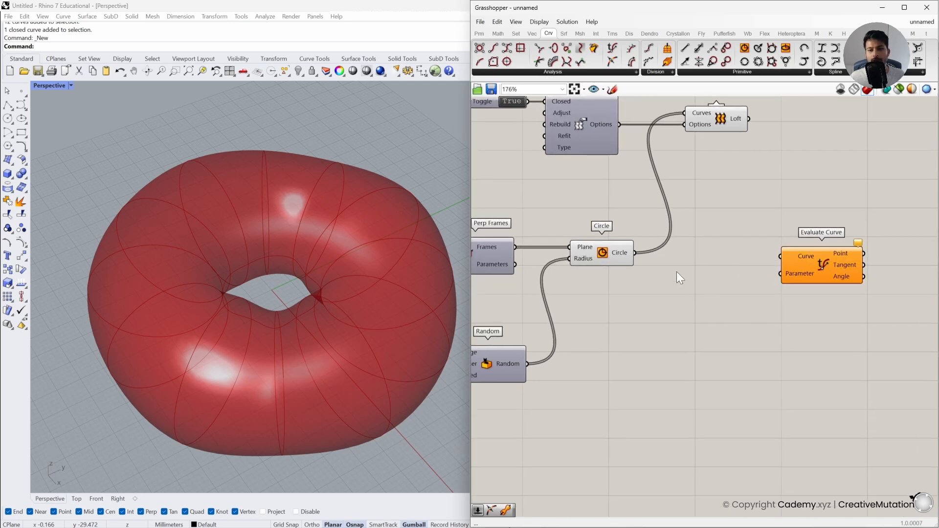
pyautogui.moveTo(685, 256); pyautogui.dragTo(815, 263)
pyautogui.moveTo(815, 262); pyautogui.dragTo(820, 260)
pyautogui.click(806, 289)
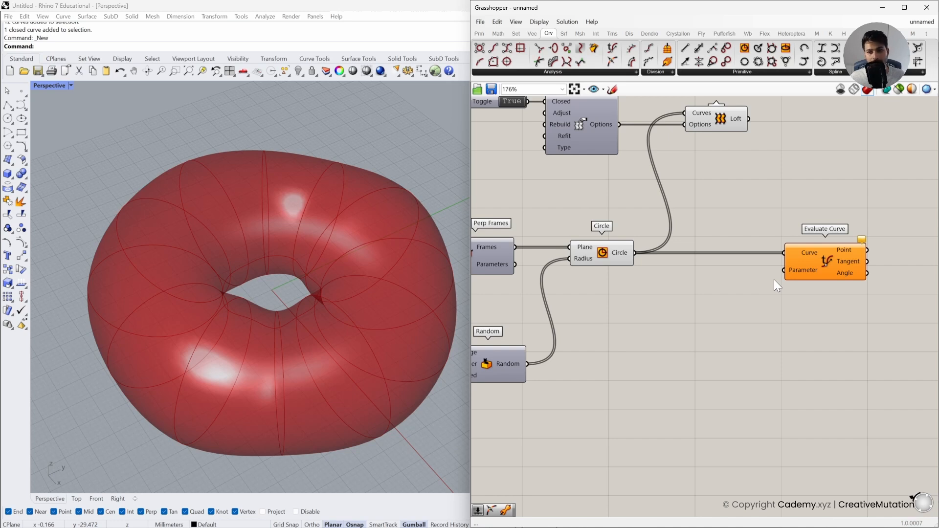
# - Add a Curve Domain component fed by the second Circle and inspect the domains of the circles
pyautogui.doubleClick(728, 291)
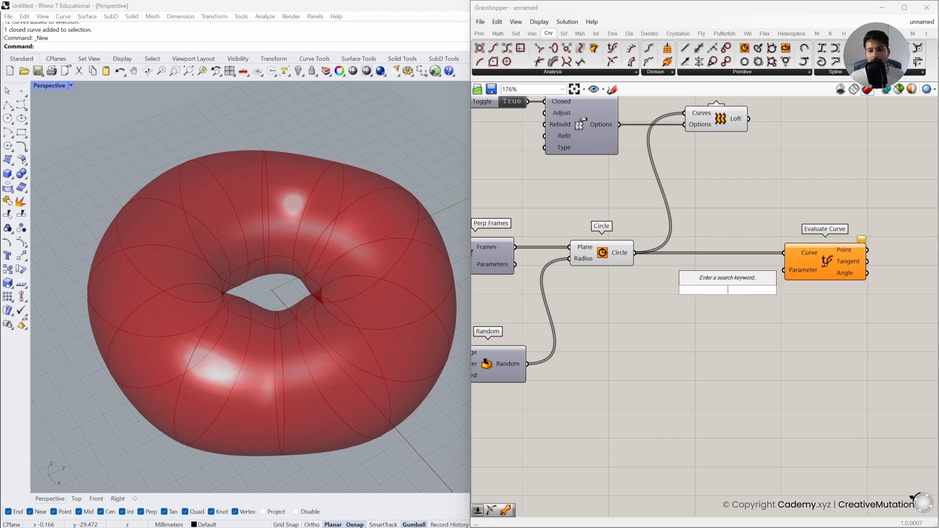
pyautogui.write('curv')
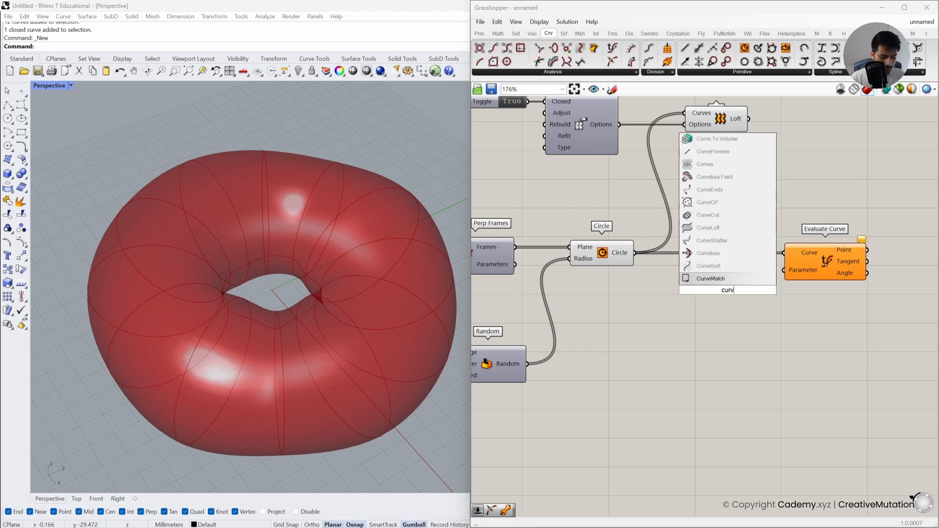
pyautogui.write('e domain')
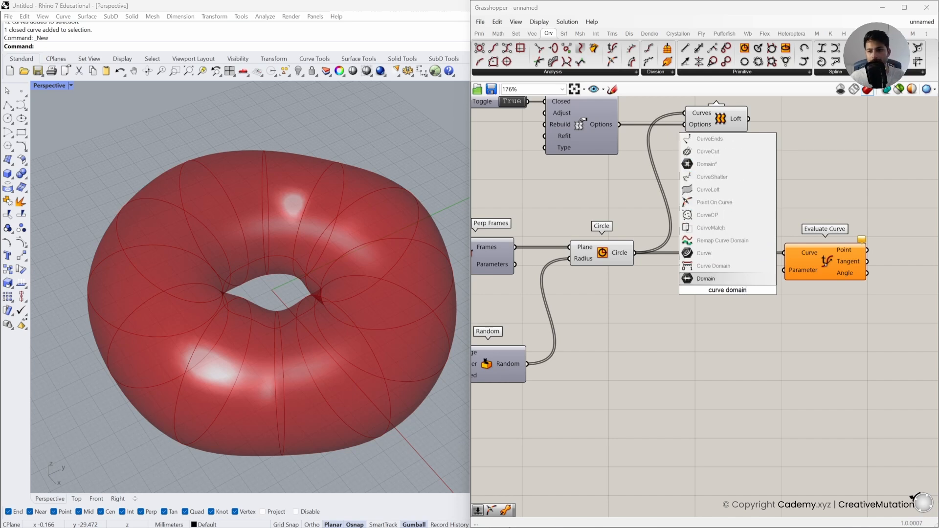
pyautogui.click(743, 264)
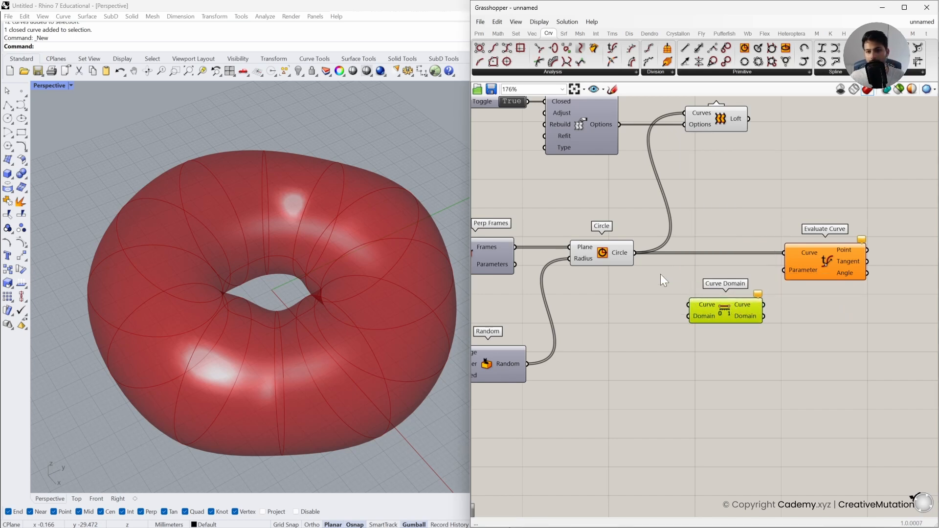
pyautogui.moveTo(635, 253); pyautogui.dragTo(685, 303)
pyautogui.moveTo(749, 321)
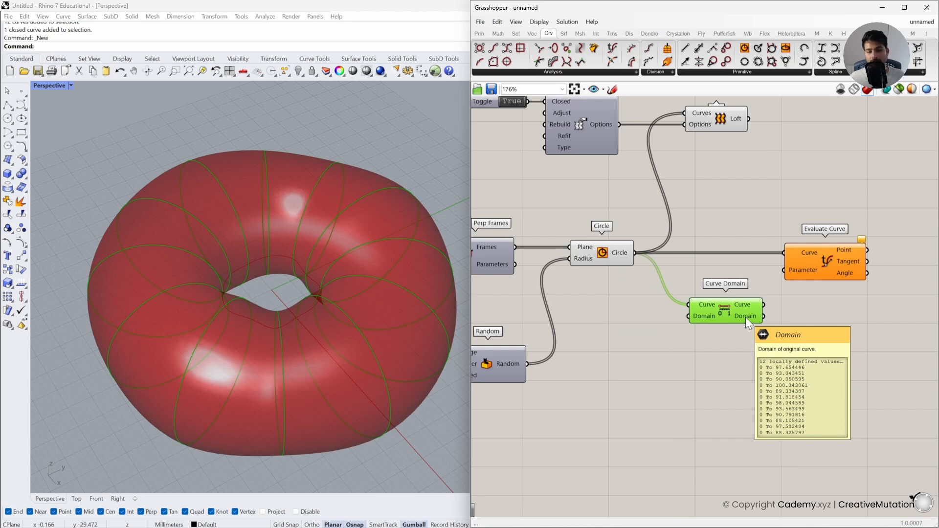
# - Reparameterize the Curve inputs of Evaluate Curve and Curve Domain, and delete the Curve Domain component
pyautogui.rightClick(802, 257)
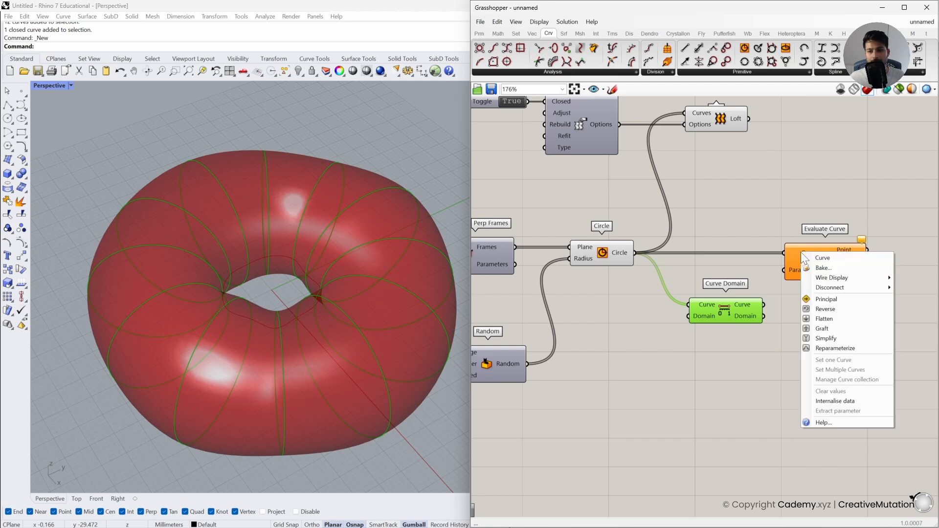
pyautogui.click(821, 348)
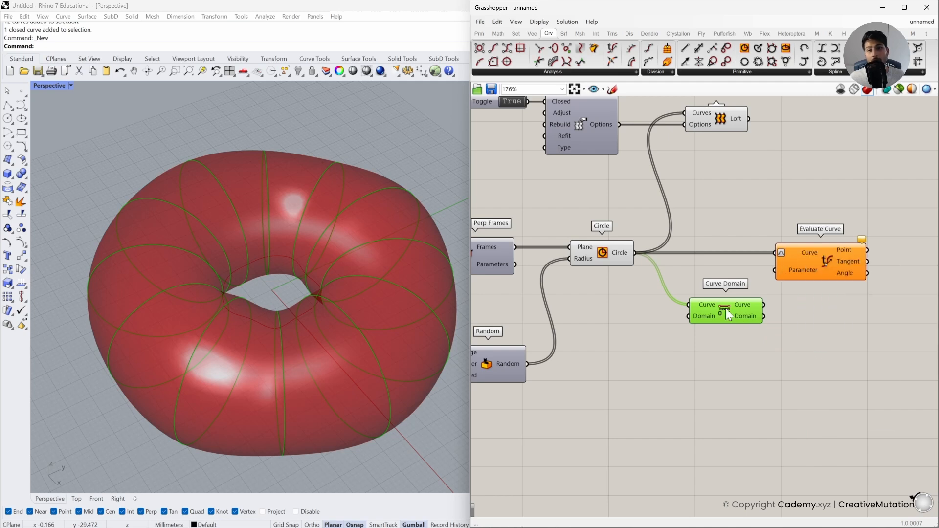
pyautogui.rightClick(697, 304)
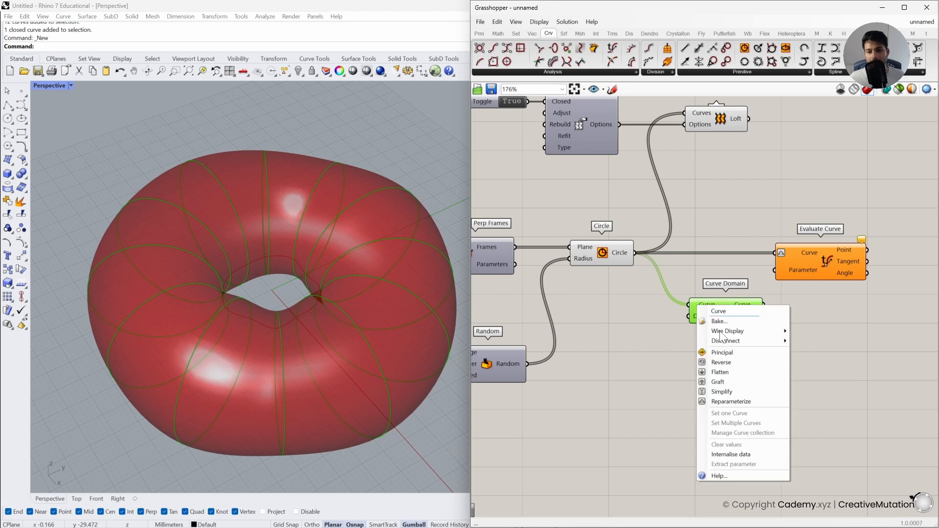
pyautogui.click(720, 398)
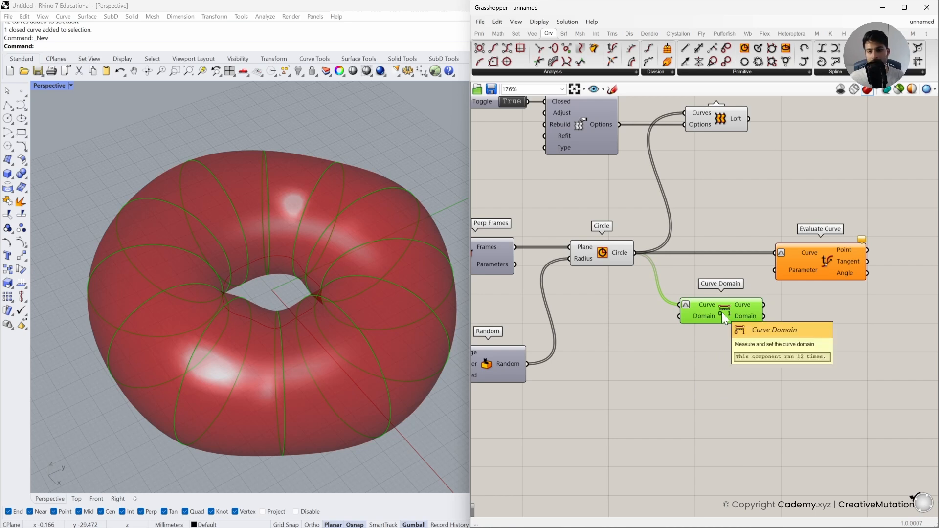
pyautogui.press('Delete')
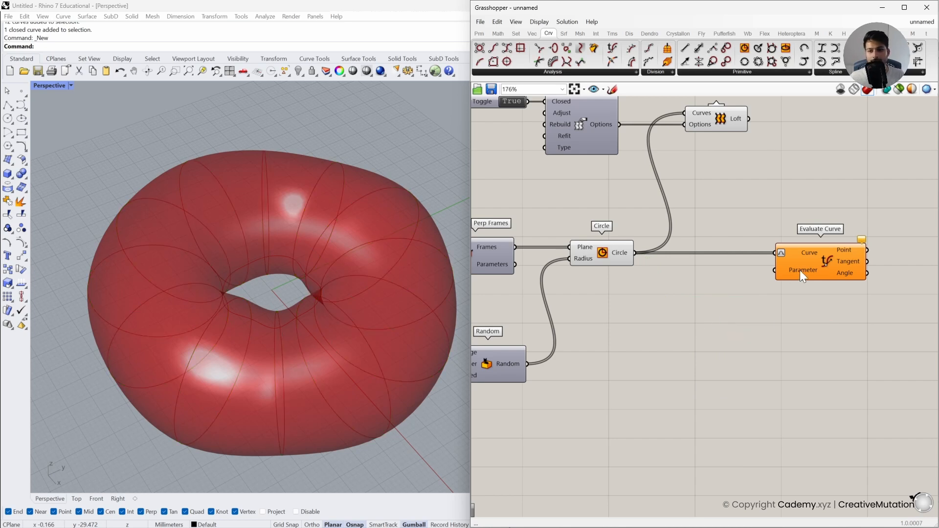
# - Add a number slider at 0.50 and connect it to Evaluate Curve's Parameter input
pyautogui.doubleClick(704, 347)
pyautogui.write('0.5')
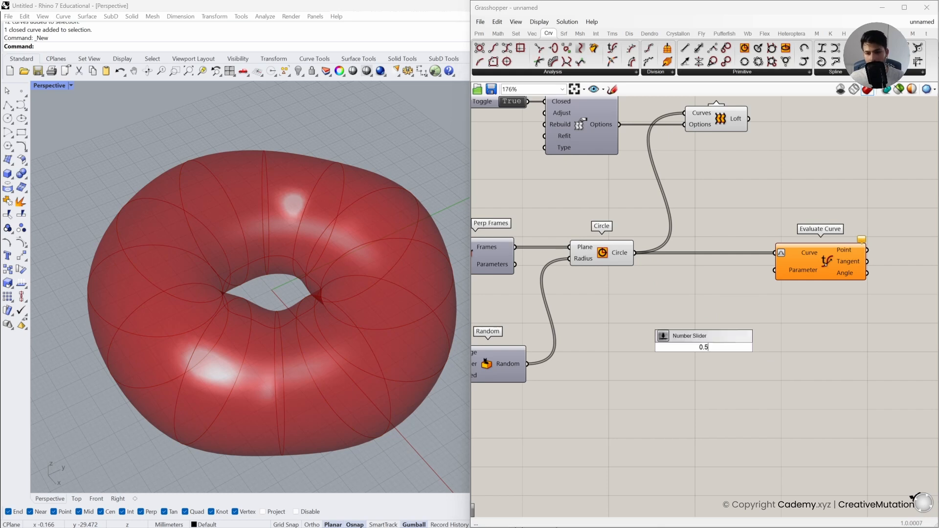
pyautogui.press('Return')
pyautogui.moveTo(749, 346); pyautogui.dragTo(772, 277)
pyautogui.click(770, 265)
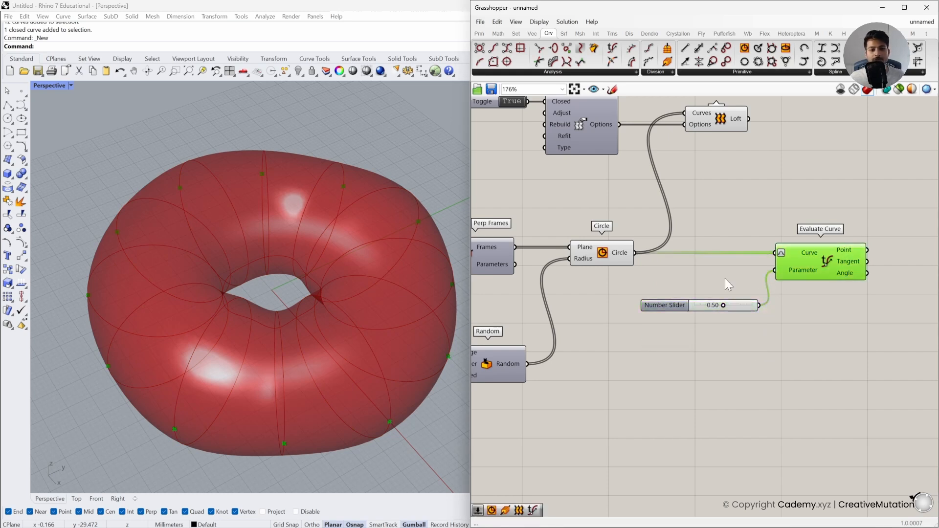
# - Set Evaluate Curve's parameter slider to 0.45
pyautogui.moveTo(723, 306)
pyautogui.mouseDown()
pyautogui.moveTo(698, 307)
pyautogui.moveTo(755, 314)
pyautogui.moveTo(696, 312)
pyautogui.moveTo(721, 313)
pyautogui.mouseUp()
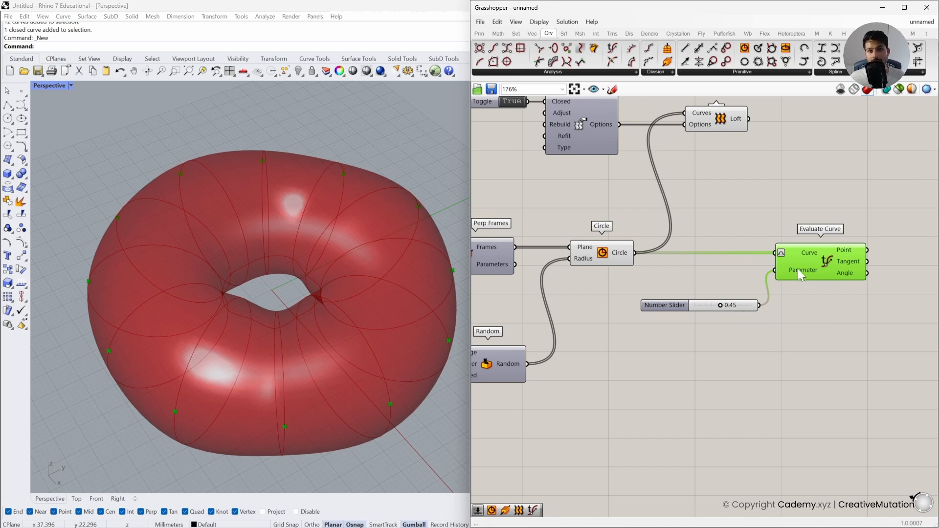
pyautogui.moveTo(797, 269)
pyautogui.click(754, 353)
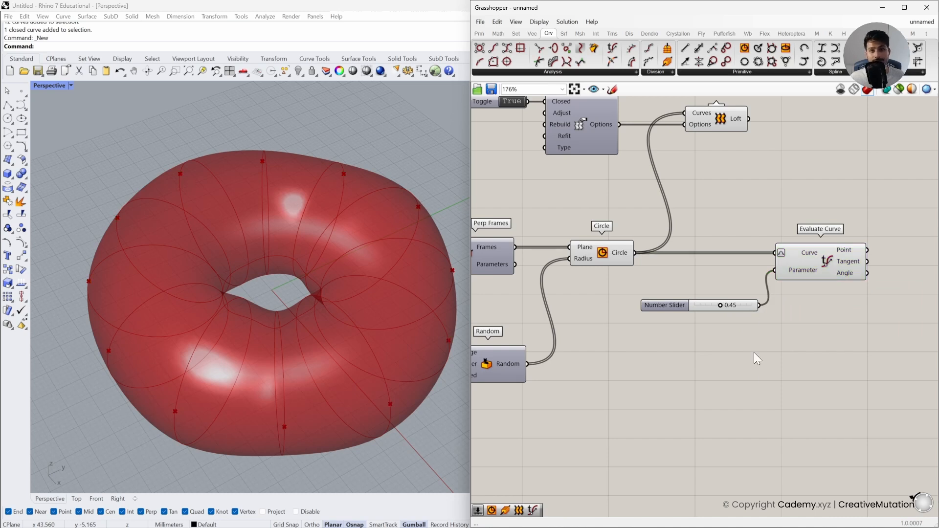
# - Examine the definition from the input sliders through the second Circle to Evaluate Curve and its parameter slider
pyautogui.moveTo(588, 355); pyautogui.dragTo(729, 348, button='right')
pyautogui.scroll(-3, 729, 348)
pyautogui.moveTo(666, 352); pyautogui.dragTo(720, 325, button='right')
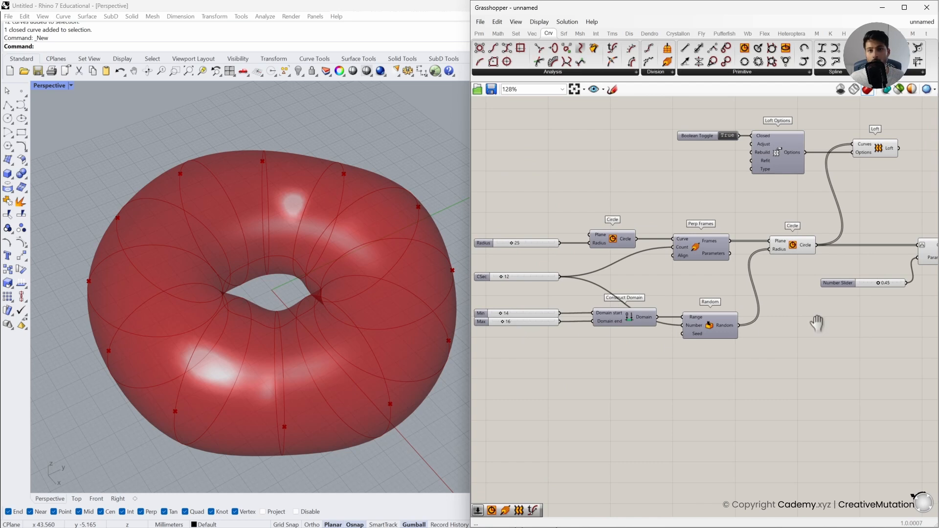
pyautogui.moveTo(886, 272); pyautogui.dragTo(803, 275, button='right')
pyautogui.click(863, 262)
pyautogui.moveTo(797, 290)
pyautogui.mouseDown()
pyautogui.moveTo(780, 289)
pyautogui.moveTo(802, 289)
pyautogui.moveTo(795, 288)
pyautogui.mouseUp()
pyautogui.moveTo(757, 344); pyautogui.dragTo(779, 370, button='right')
pyautogui.scroll(2, 786, 350)
pyautogui.moveTo(746, 305); pyautogui.dragTo(727, 332, button='right')
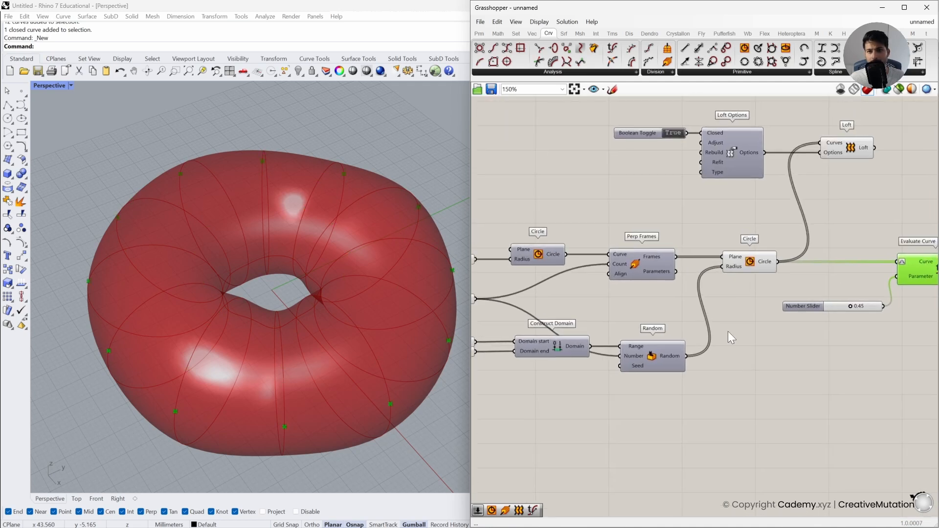
# - Place a second Random component below Evaluate Curve's parameter slider
pyautogui.click(516, 33)
pyautogui.click(626, 74)
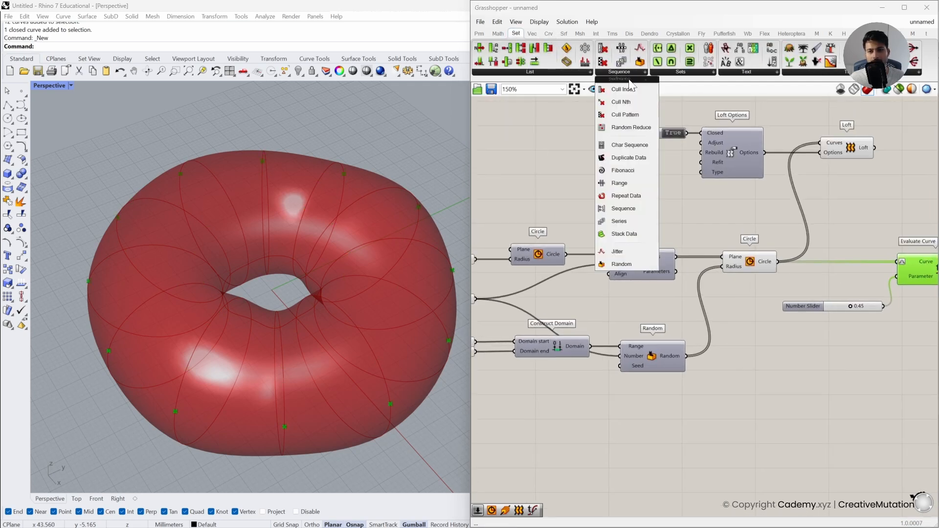
pyautogui.click(620, 264)
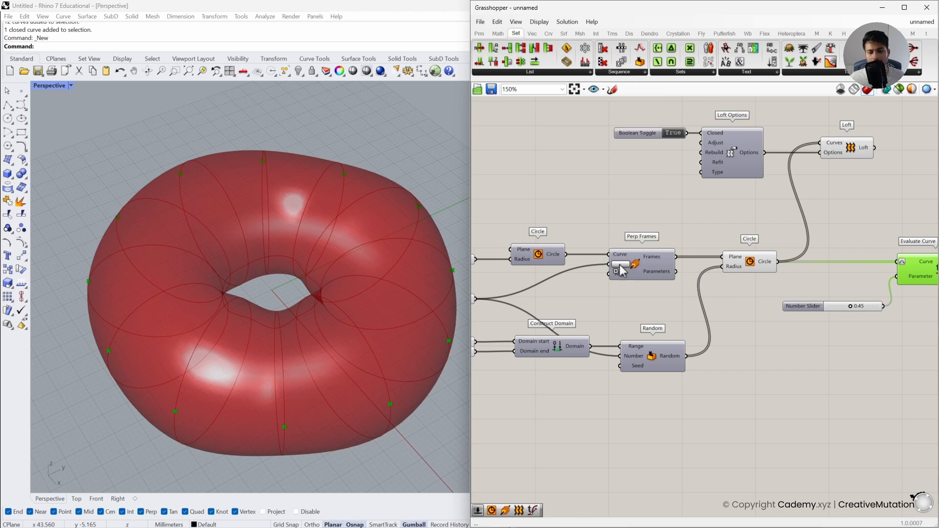
pyautogui.click(793, 373)
pyautogui.moveTo(729, 404); pyautogui.dragTo(751, 361, button='right')
pyautogui.click(712, 356)
pyautogui.moveTo(574, 337); pyautogui.dragTo(622, 330, button='right')
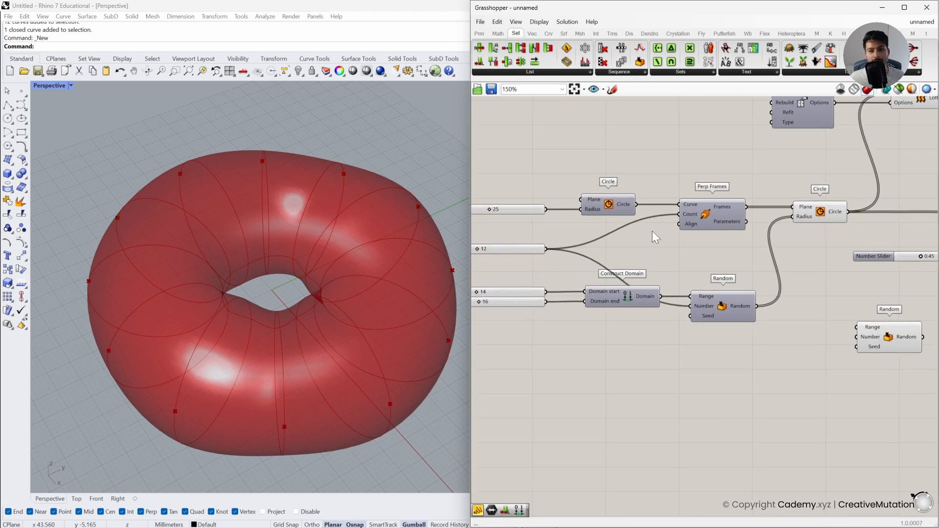
pyautogui.moveTo(826, 237); pyautogui.dragTo(729, 237, button='right')
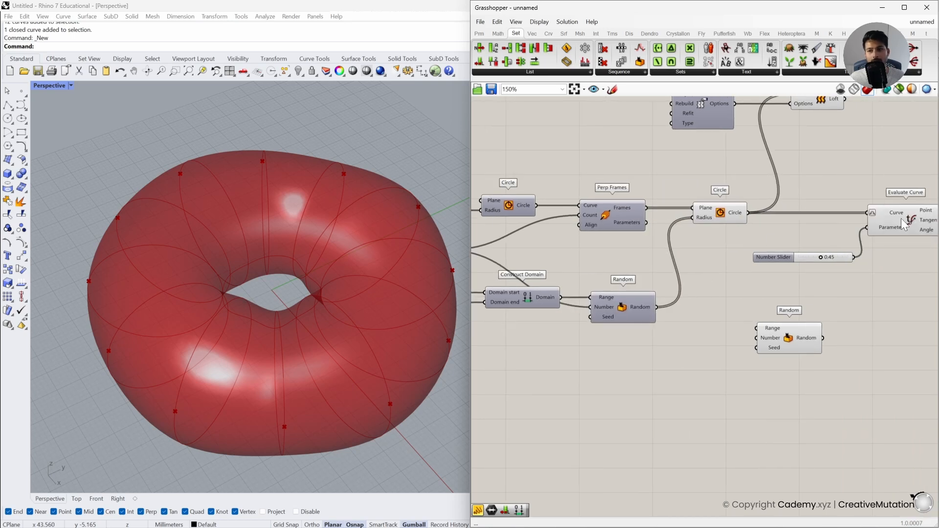
# - Connect the CSec slider to the second Random's Number input and shift that Random slightly up beneath Evaluate Curve
pyautogui.moveTo(668, 277); pyautogui.dragTo(759, 268, button='right')
pyautogui.moveTo(489, 241); pyautogui.dragTo(559, 247, button='right')
pyautogui.click(587, 245)
pyautogui.moveTo(641, 244); pyautogui.dragTo(581, 257, button='right')
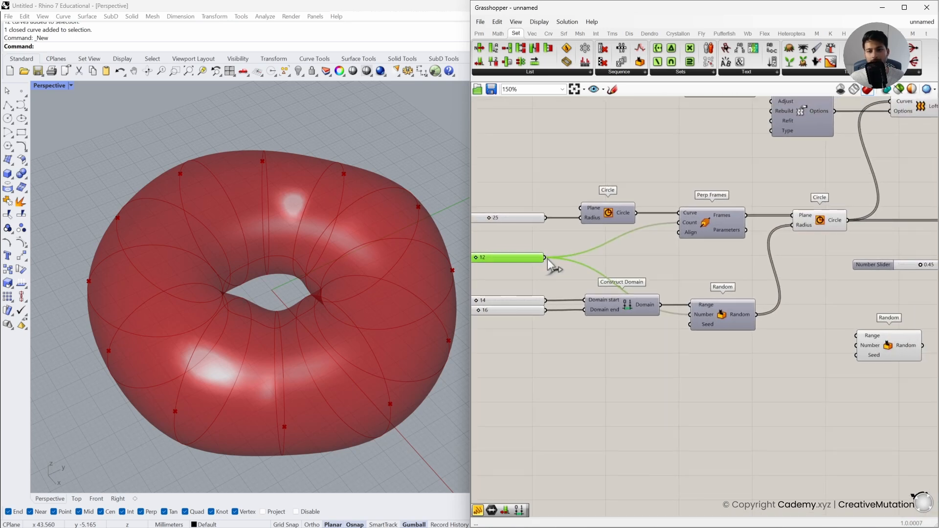
pyautogui.moveTo(545, 259); pyautogui.dragTo(851, 349)
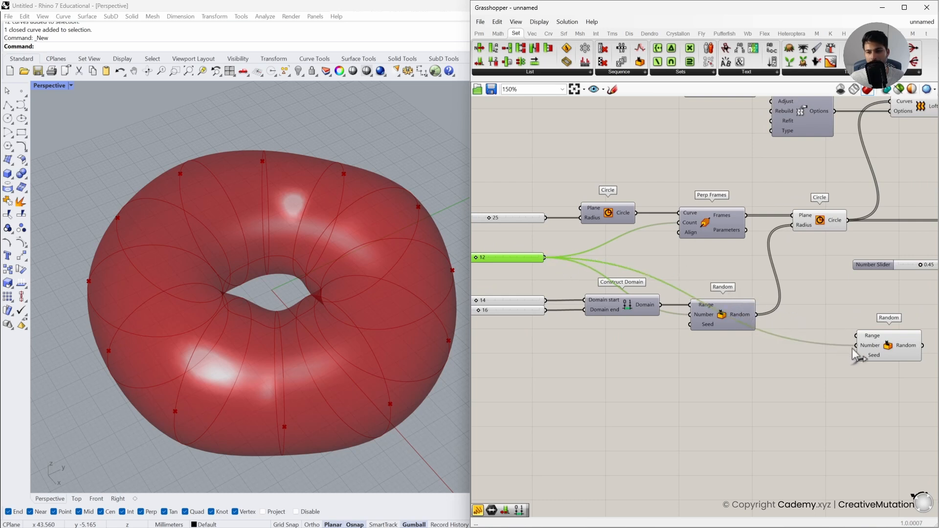
pyautogui.moveTo(851, 376); pyautogui.dragTo(826, 346, button='right')
pyautogui.moveTo(853, 324); pyautogui.dragTo(876, 288)
pyautogui.click(769, 333)
# - Duplicate the Min and Max sliders with their Construct Domain and place the copy below the first Random
pyautogui.moveTo(547, 302); pyautogui.dragTo(662, 317, button='right')
pyautogui.moveTo(631, 299); pyautogui.dragTo(532, 265)
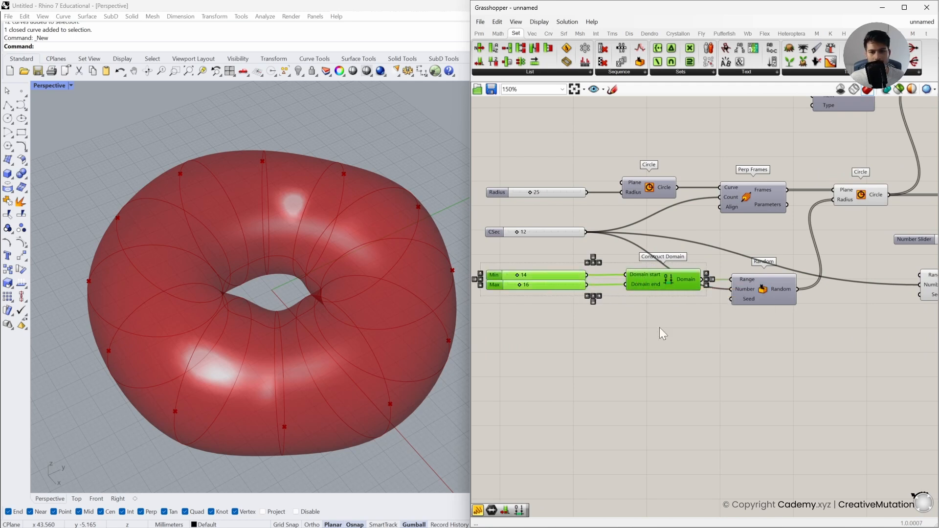
pyautogui.hotkey('ctrl', 'c')
pyautogui.hotkey('ctrl', 'v')
pyautogui.moveTo(661, 292); pyautogui.dragTo(844, 348)
pyautogui.moveTo(844, 349); pyautogui.dragTo(679, 347, button='right')
pyautogui.moveTo(649, 354); pyautogui.dragTo(719, 364)
pyautogui.click(762, 356)
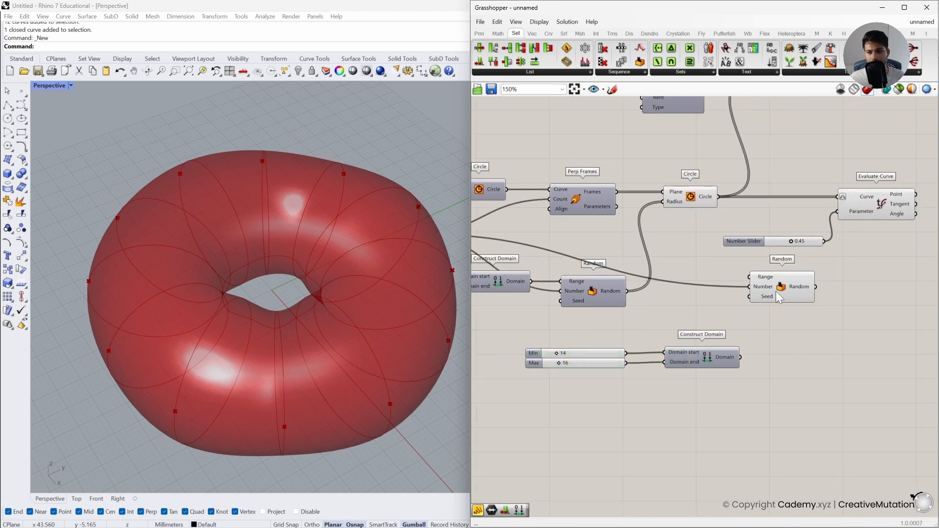
# - Move the second Random beside the copied Construct Domain and connect Domain to its Range input
pyautogui.moveTo(779, 292); pyautogui.dragTo(794, 368)
pyautogui.scroll(1, 756, 366)
pyautogui.moveTo(738, 356); pyautogui.dragTo(794, 363)
# - Set the copied Min slider to 0 and the copied Max slider to 1
pyautogui.moveTo(521, 352); pyautogui.dragTo(507, 352)
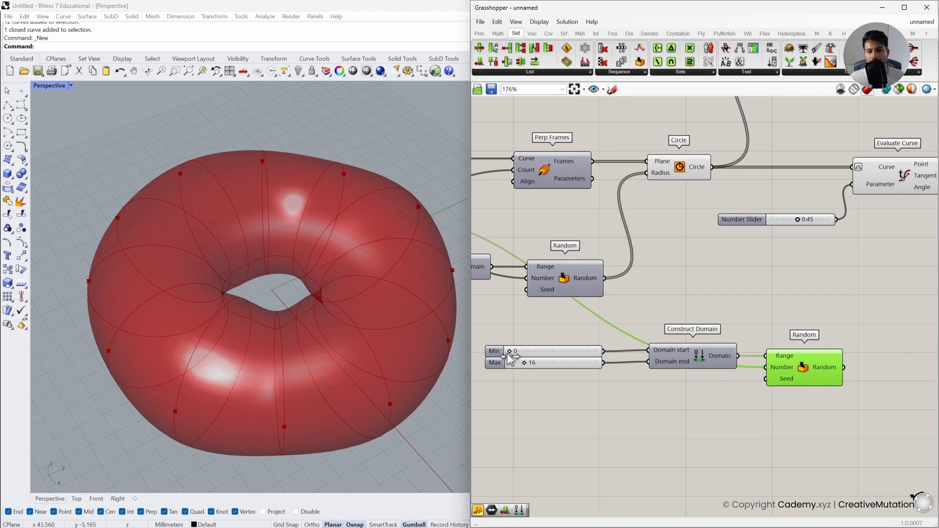
pyautogui.scroll(2, 522, 367)
pyautogui.scroll(3, 620, 349)
pyautogui.moveTo(616, 339); pyautogui.dragTo(577, 343)
pyautogui.scroll(-2, 635, 338)
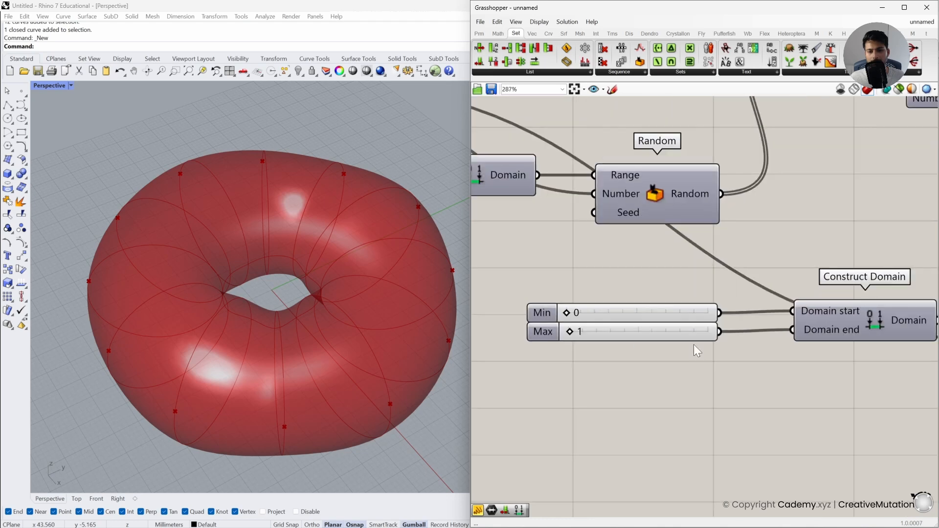
# - Check the second Random's values, connect its output to Evaluate Curve's Parameter input, and inspect the evaluated points on the form
pyautogui.moveTo(787, 337); pyautogui.dragTo(701, 336, button='right')
pyautogui.scroll(-1, 701, 336)
pyautogui.moveTo(863, 339); pyautogui.dragTo(760, 333, button='right')
pyautogui.moveTo(770, 327)
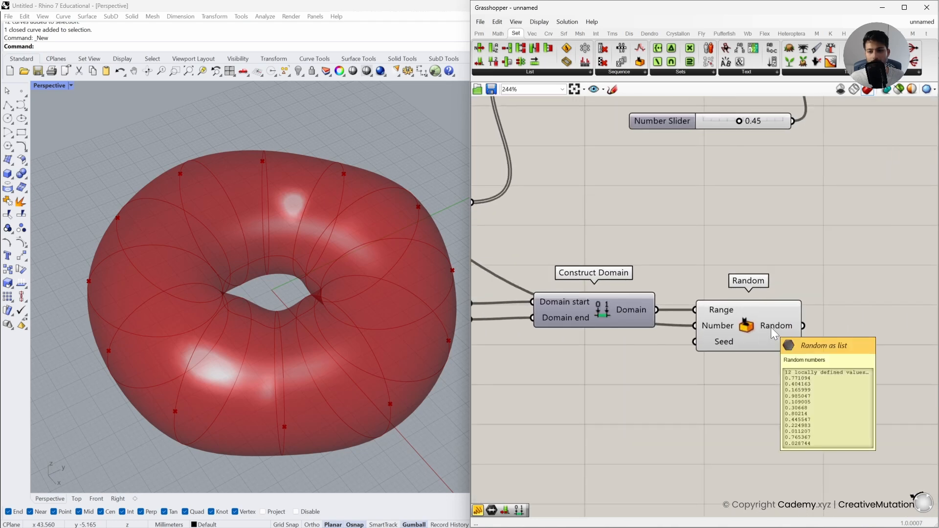
pyautogui.scroll(-2, 741, 343)
pyautogui.moveTo(742, 342); pyautogui.dragTo(748, 370, button='right')
pyautogui.moveTo(792, 359); pyautogui.dragTo(801, 184)
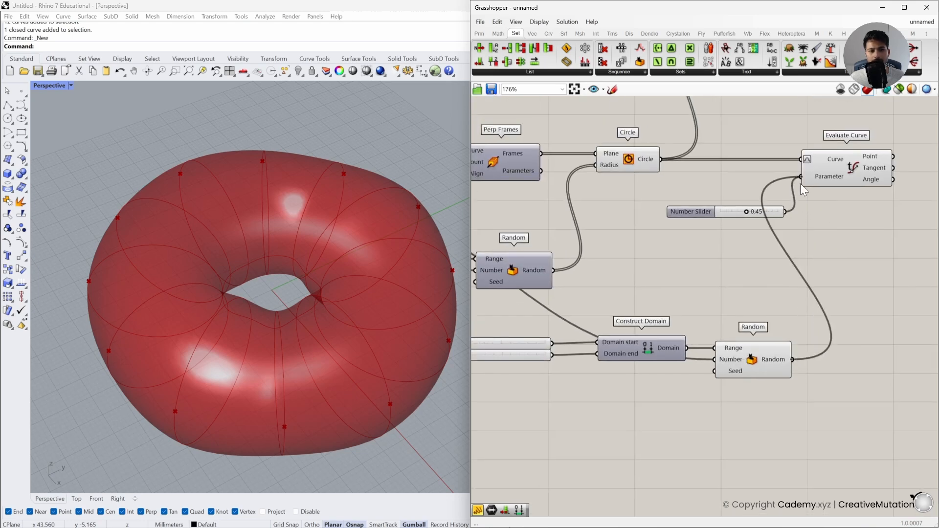
pyautogui.moveTo(397, 332)
pyautogui.mouseDown(button='right')
pyautogui.moveTo(377, 369)
pyautogui.moveTo(358, 360)
pyautogui.moveTo(362, 308)
pyautogui.moveTo(382, 274)
pyautogui.moveTo(384, 329)
pyautogui.mouseUp(button='right')
pyautogui.click(856, 175)
pyautogui.moveTo(361, 285); pyautogui.dragTo(365, 323, button='right')
pyautogui.moveTo(873, 253); pyautogui.dragTo(801, 254, button='right')
pyautogui.moveTo(870, 240); pyautogui.dragTo(792, 243, button='right')
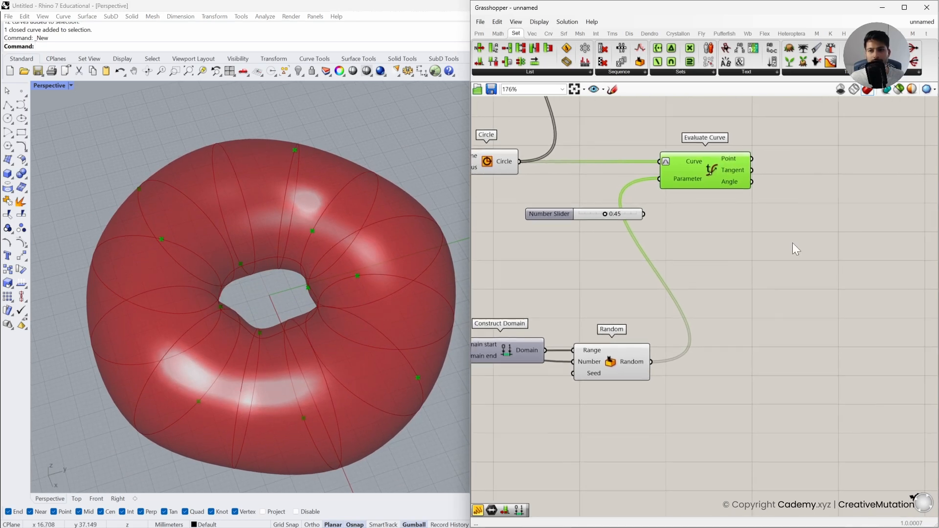
# - Delete the disconnected number slider below Evaluate Curve
pyautogui.click(627, 215)
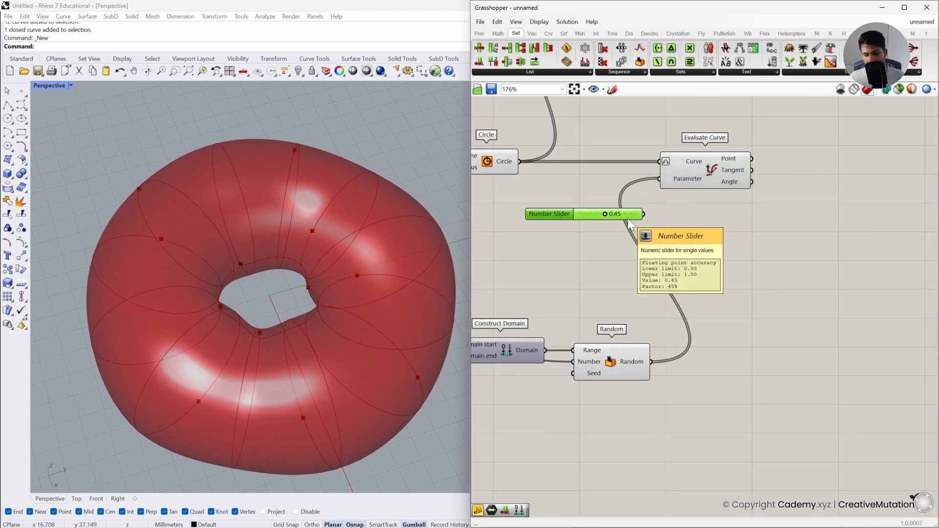
pyautogui.press('Delete')
pyautogui.moveTo(734, 231); pyautogui.dragTo(745, 255, button='right')
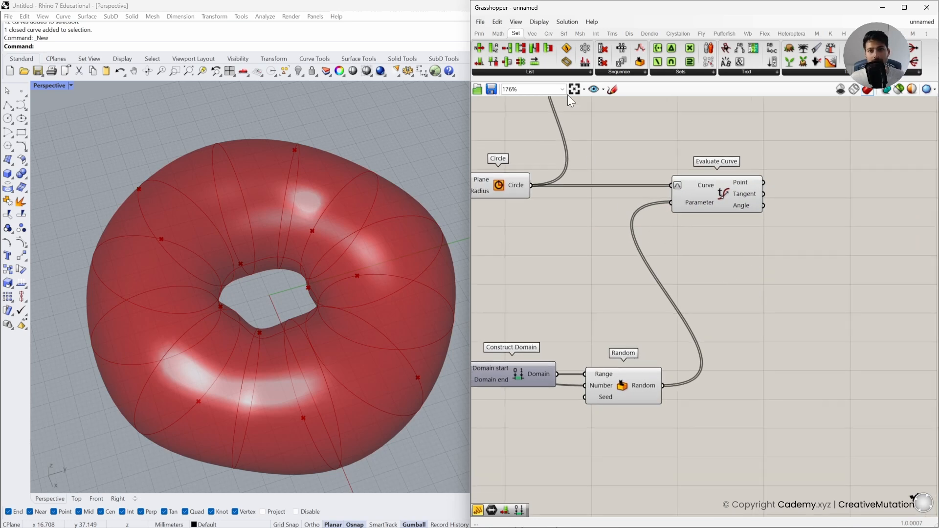
# - Add an Interpolate curve component and connect Evaluate Curve's Point output to its Vertices input
pyautogui.click(548, 33)
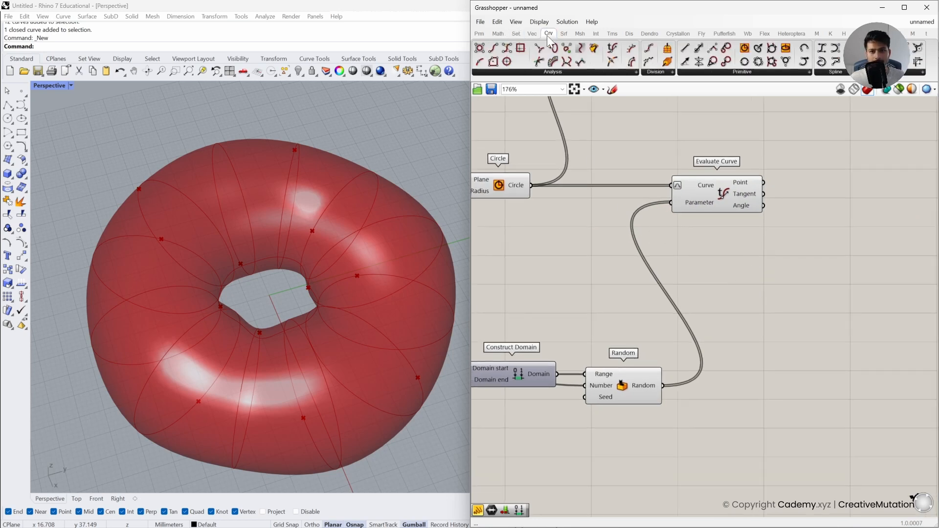
pyautogui.click(838, 74)
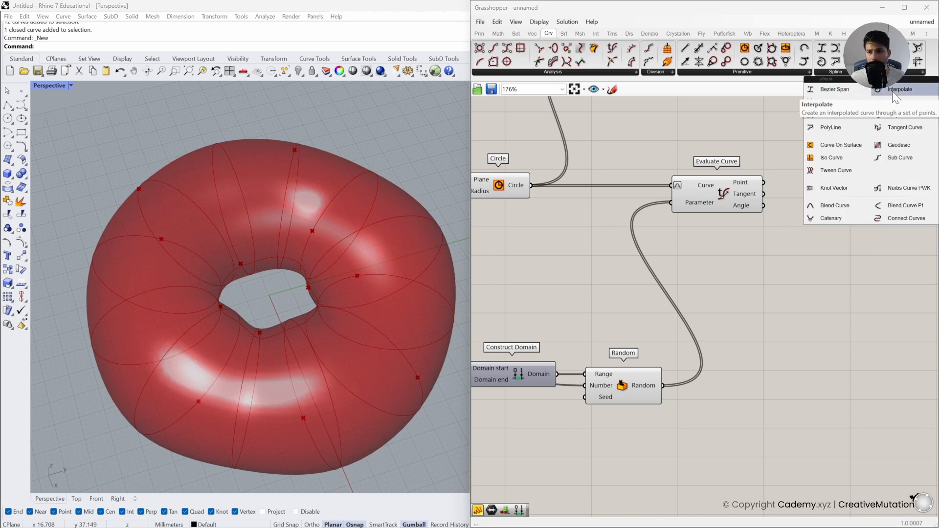
pyautogui.moveTo(892, 91); pyautogui.dragTo(857, 208)
pyautogui.moveTo(763, 182); pyautogui.dragTo(843, 207)
pyautogui.moveTo(378, 377); pyautogui.dragTo(344, 357, button='right')
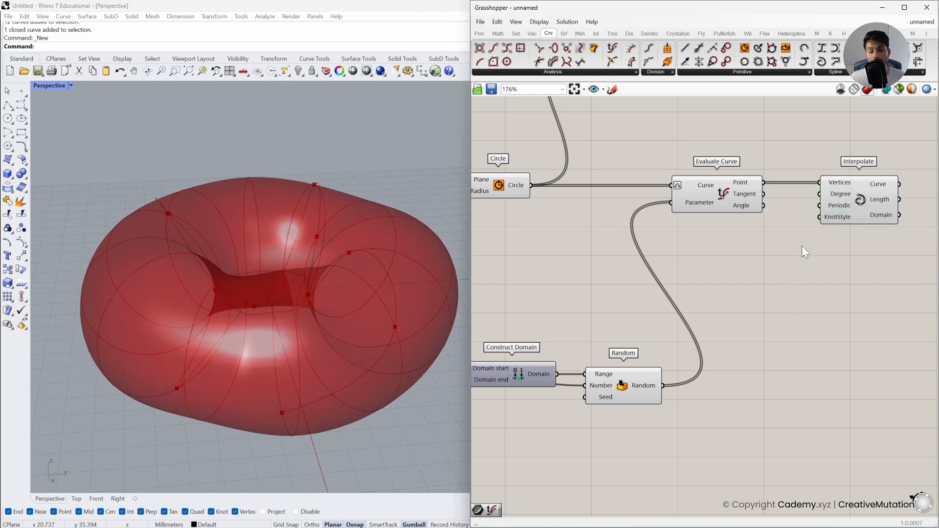
pyautogui.click(854, 207)
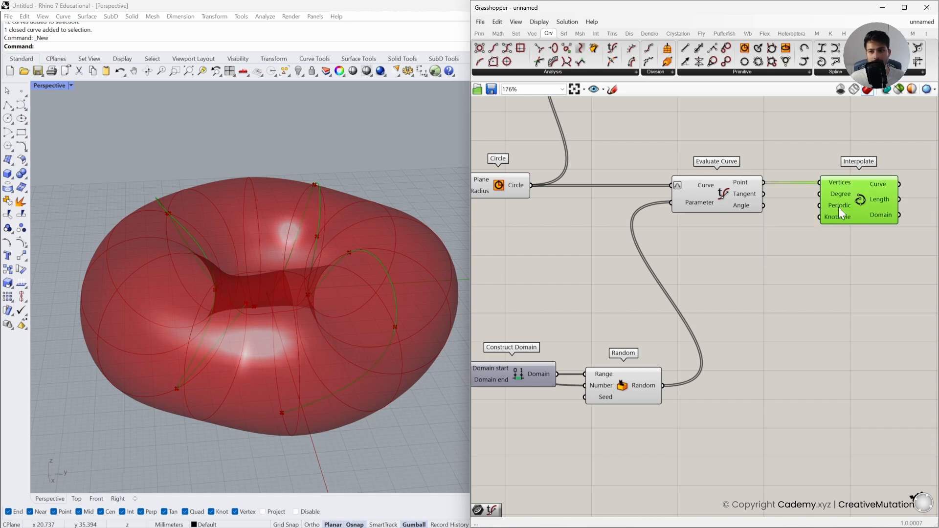
# - Add a Boolean Toggle set to True, connect it to Interpolate's Periodic input, and inspect the curve
pyautogui.moveTo(837, 207)
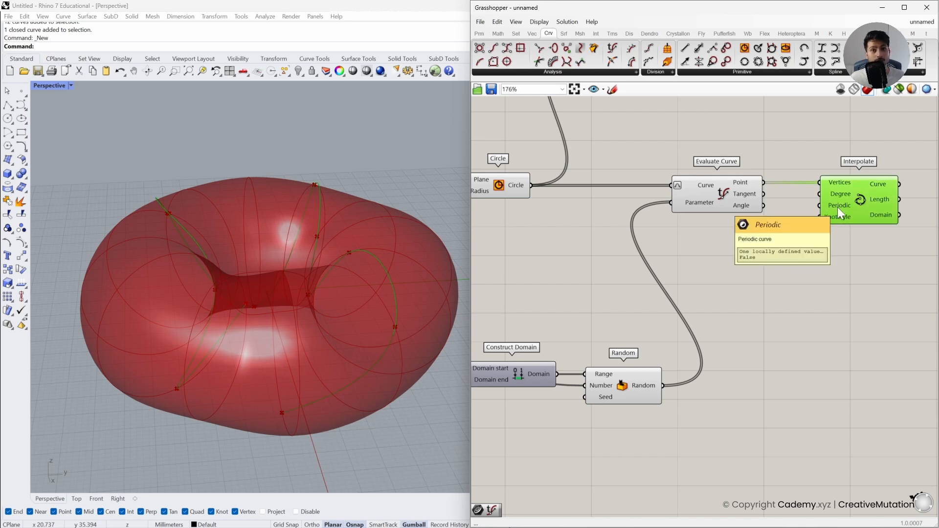
pyautogui.doubleClick(717, 309)
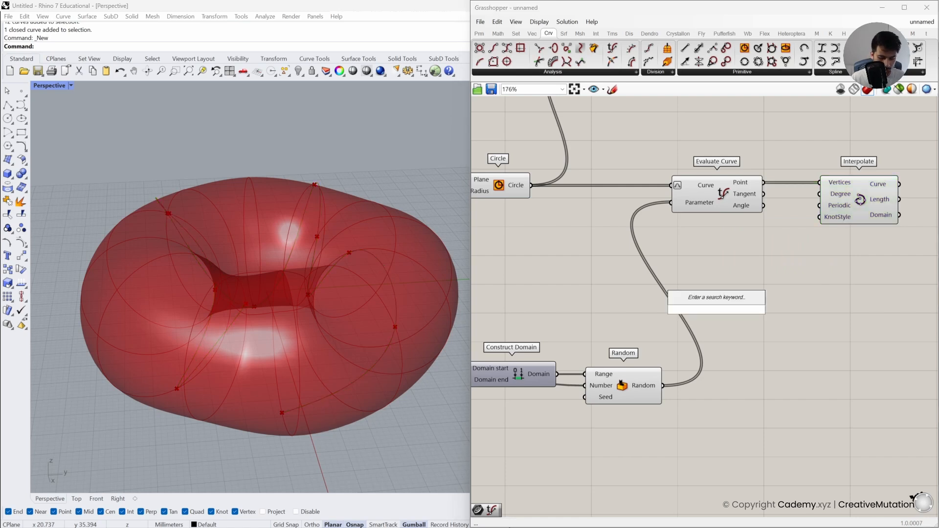
pyautogui.write('boole')
pyautogui.click(723, 285)
pyautogui.moveTo(720, 307); pyautogui.dragTo(745, 249)
pyautogui.moveTo(820, 202); pyautogui.dragTo(790, 246)
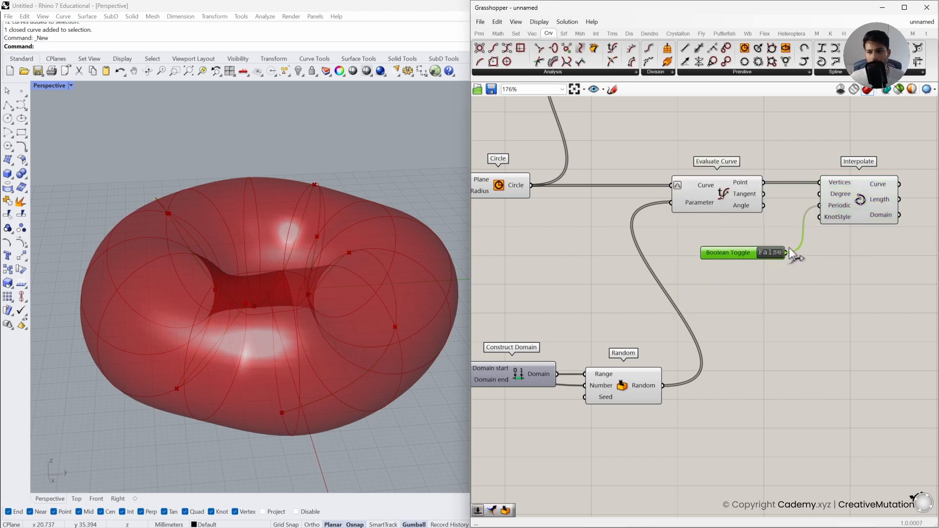
pyautogui.click(774, 254)
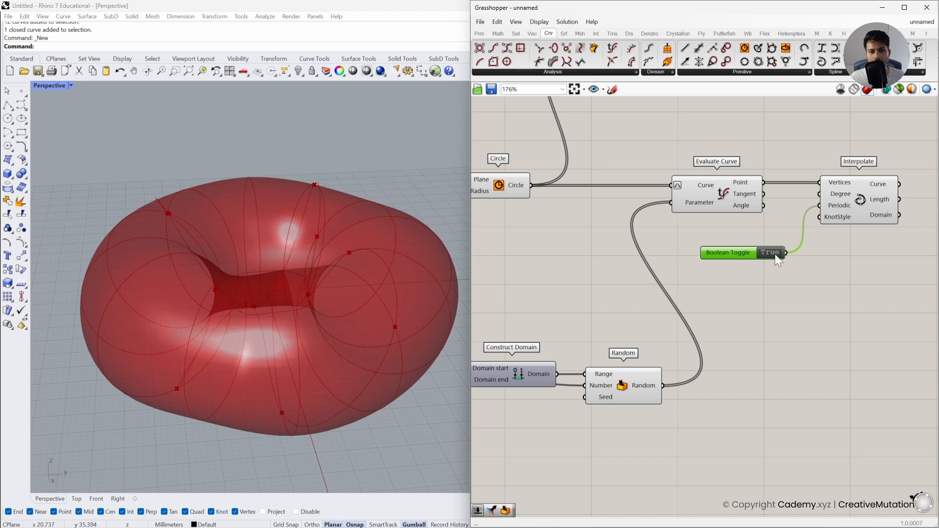
pyautogui.click(848, 197)
pyautogui.moveTo(386, 271); pyautogui.dragTo(318, 273, button='right')
pyautogui.keyDown('shift'); pyautogui.moveTo(316, 320); pyautogui.dragTo(322, 304, button='right'); pyautogui.keyUp('shift')
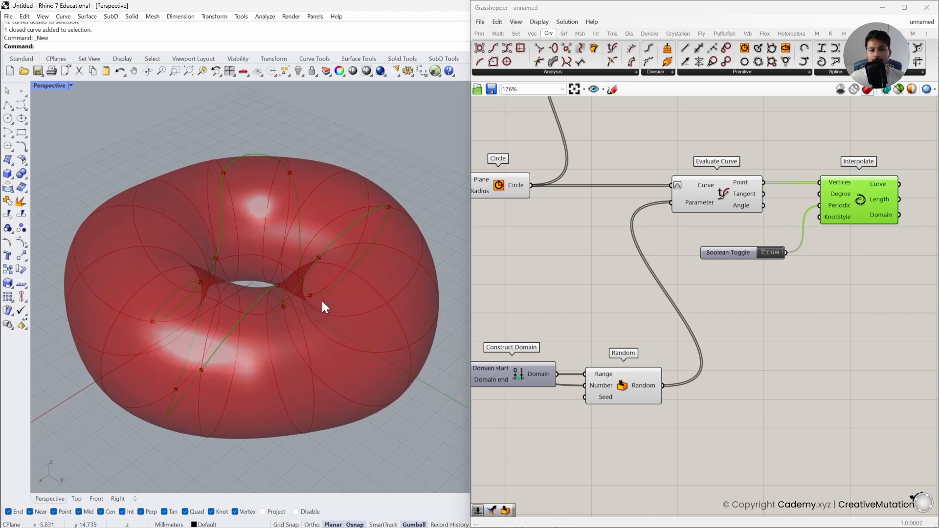
pyautogui.moveTo(369, 350); pyautogui.dragTo(391, 312, button='right')
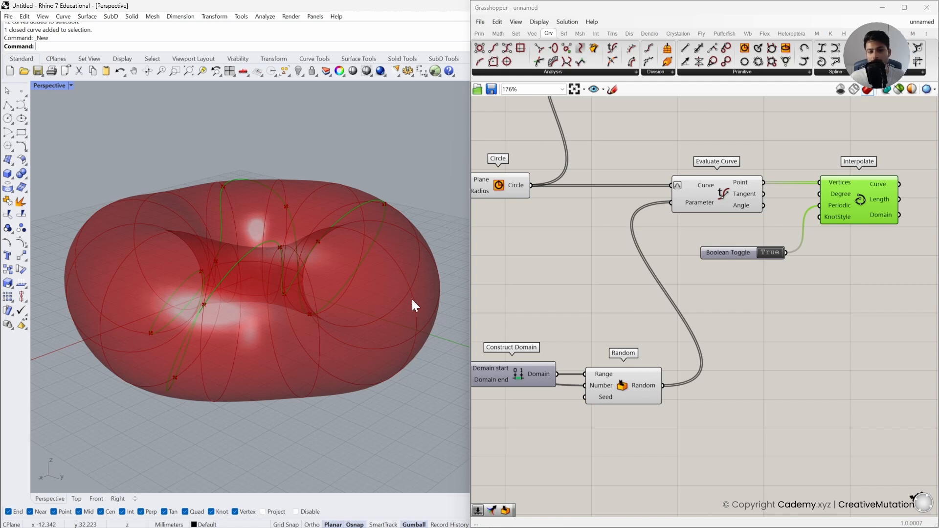
# - Delete the Min and Max sliders feeding the second Construct Domain
pyautogui.moveTo(593, 338); pyautogui.dragTo(704, 322, button='right')
pyautogui.moveTo(618, 329); pyautogui.dragTo(719, 310, button='right')
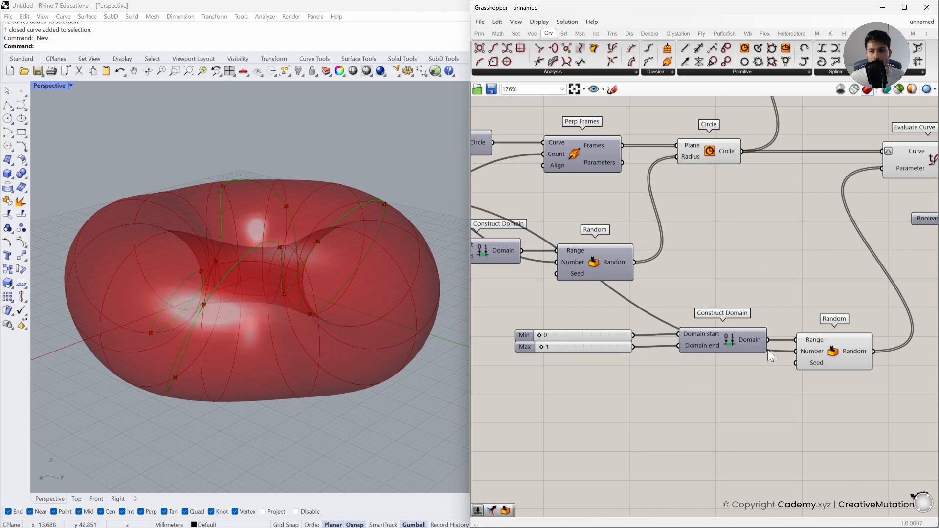
pyautogui.moveTo(597, 373); pyautogui.dragTo(573, 332)
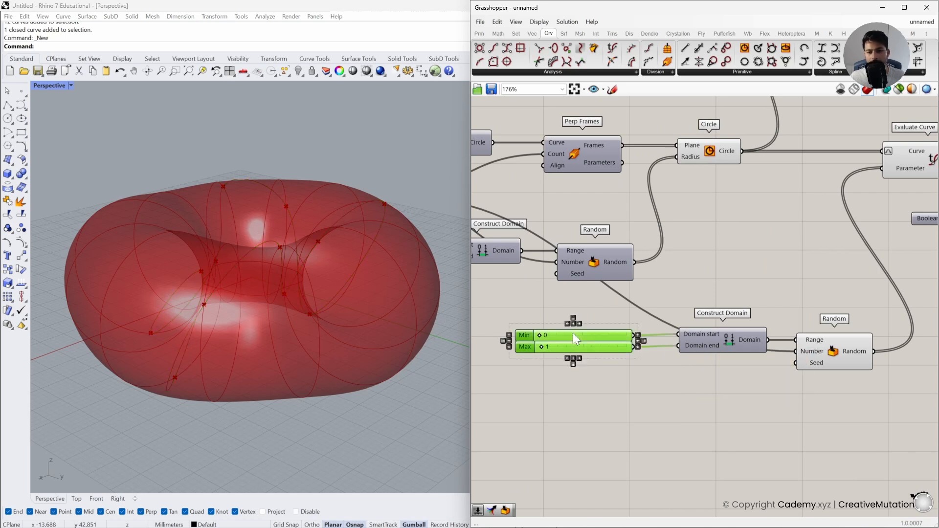
pyautogui.press('Delete')
# - Add a 0.30 number slider and connect it to the second Construct Domain's Domain start input
pyautogui.doubleClick(538, 343)
pyautogui.write('0')
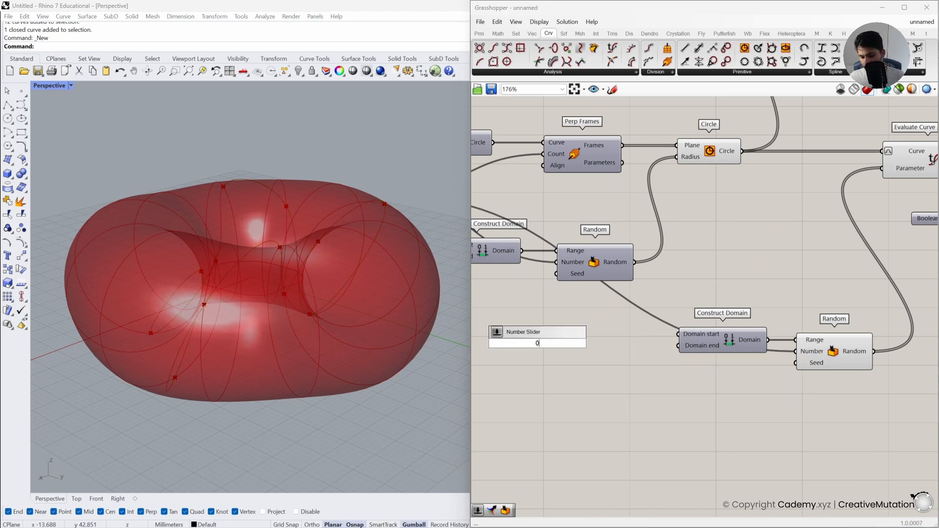
pyautogui.write('.3')
pyautogui.press('Return')
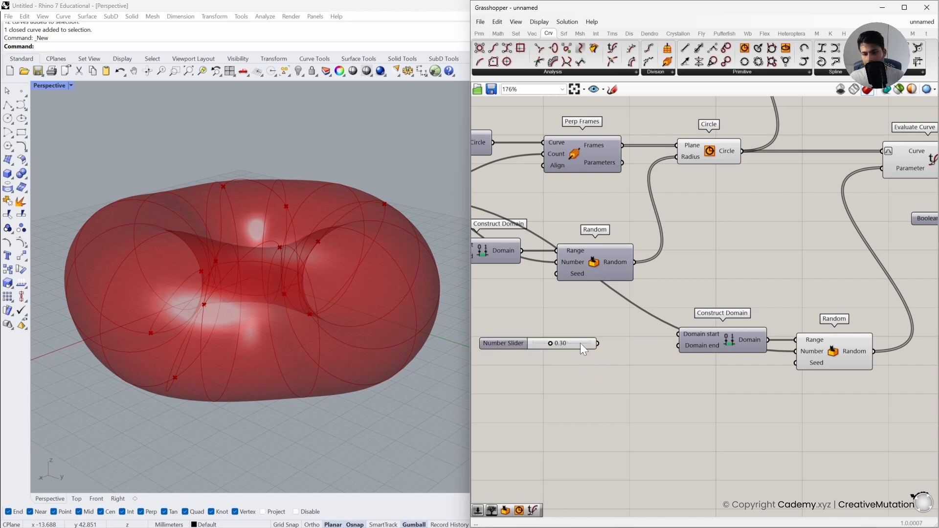
pyautogui.moveTo(679, 335); pyautogui.dragTo(612, 343)
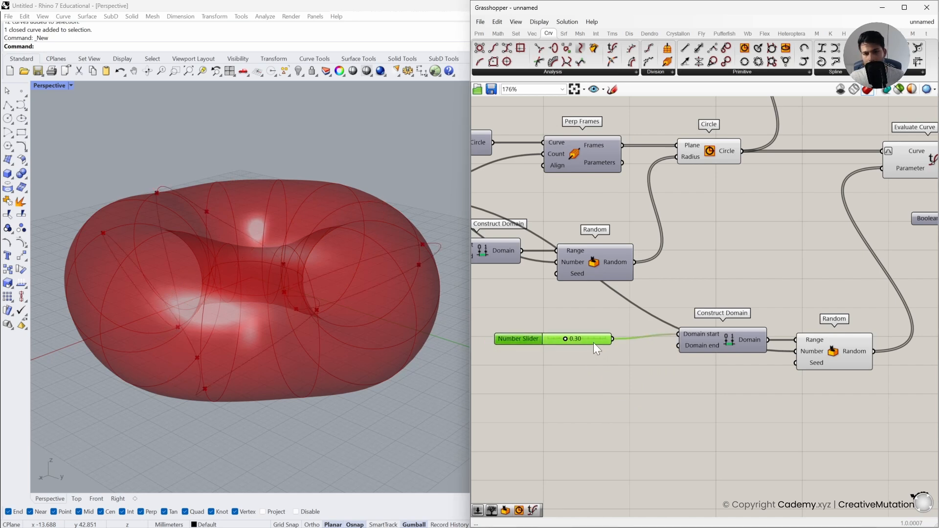
# - Add a 0.40 number slider below the first one and connect it to the second Construct Domain's Domain end input
pyautogui.doubleClick(591, 359)
pyautogui.write('0.4')
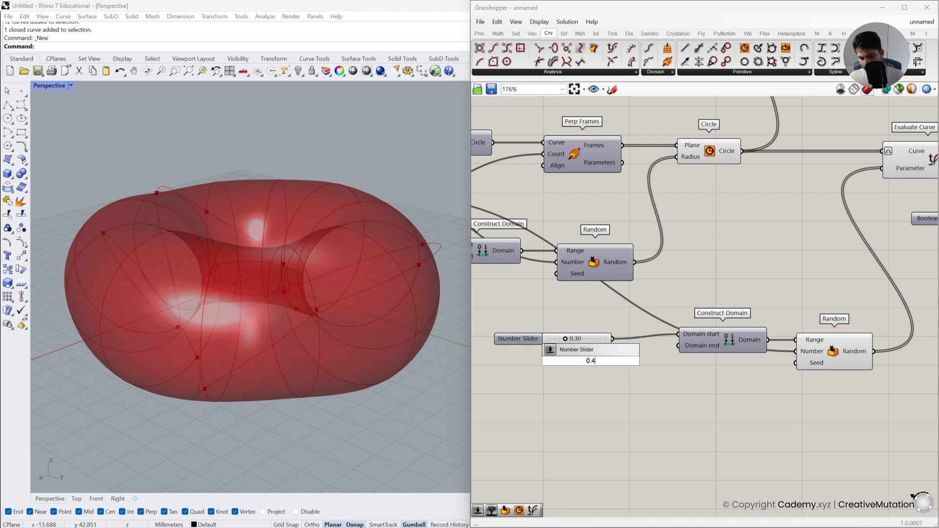
pyautogui.press('Return')
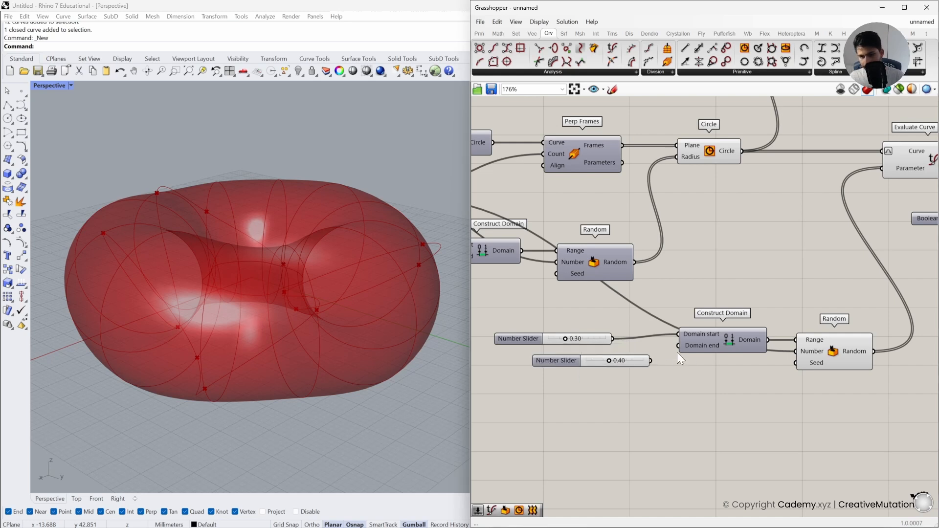
pyautogui.moveTo(661, 356); pyautogui.dragTo(595, 355)
pyautogui.click(594, 337)
pyautogui.click(594, 352)
# - Tidy the positions of the second Construct Domain and Random, and select Interpolate to inspect its curve
pyautogui.scroll(-1, 595, 357)
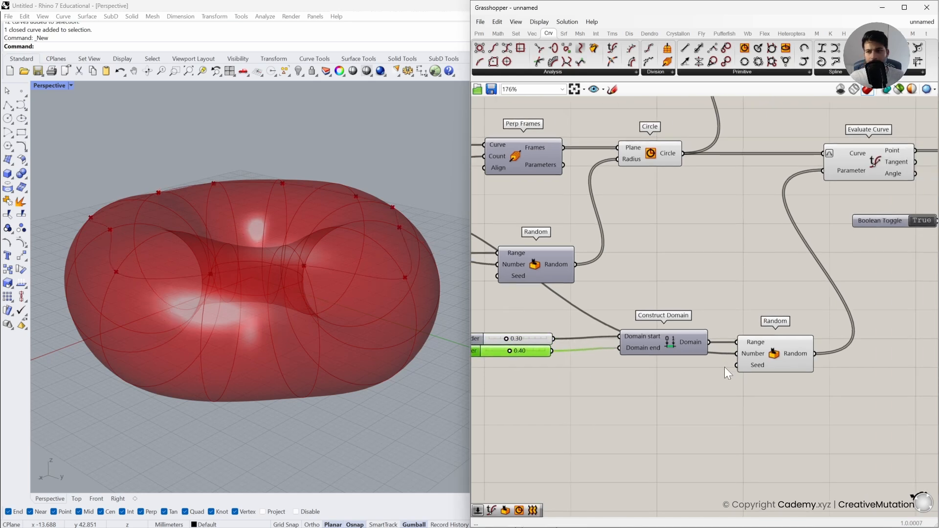
pyautogui.moveTo(786, 339); pyautogui.dragTo(779, 342, button='right')
pyautogui.moveTo(669, 347); pyautogui.dragTo(656, 349)
pyautogui.moveTo(768, 355); pyautogui.dragTo(762, 358)
pyautogui.click(788, 386)
pyautogui.moveTo(788, 385); pyautogui.dragTo(752, 384, button='right')
pyautogui.click(914, 198)
pyautogui.moveTo(379, 292); pyautogui.dragTo(405, 278, button='right')
# - Set the second domain's start slider to 0.45 and end slider to 0.55, and inspect the interpolated curve
pyautogui.moveTo(534, 361); pyautogui.dragTo(541, 333, button='right')
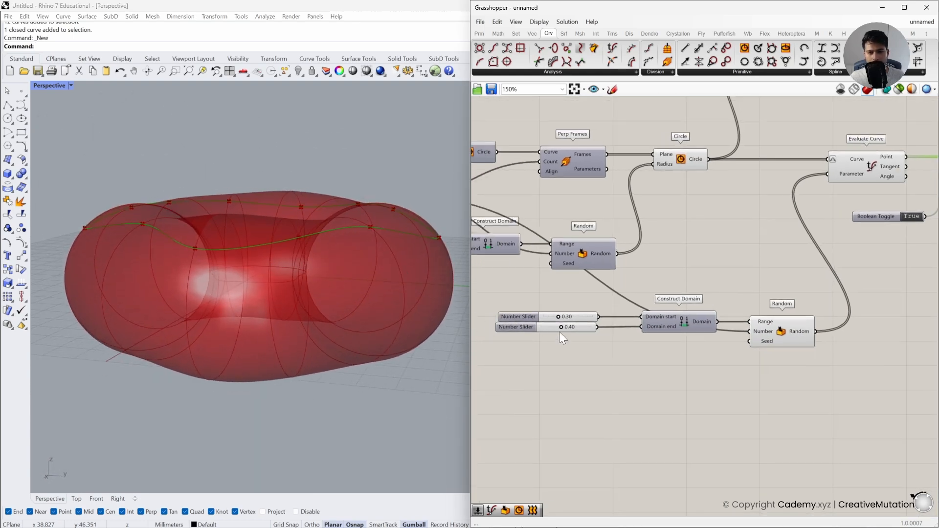
pyautogui.scroll(3, 559, 333)
pyautogui.moveTo(560, 313); pyautogui.dragTo(572, 333)
pyautogui.click(570, 341)
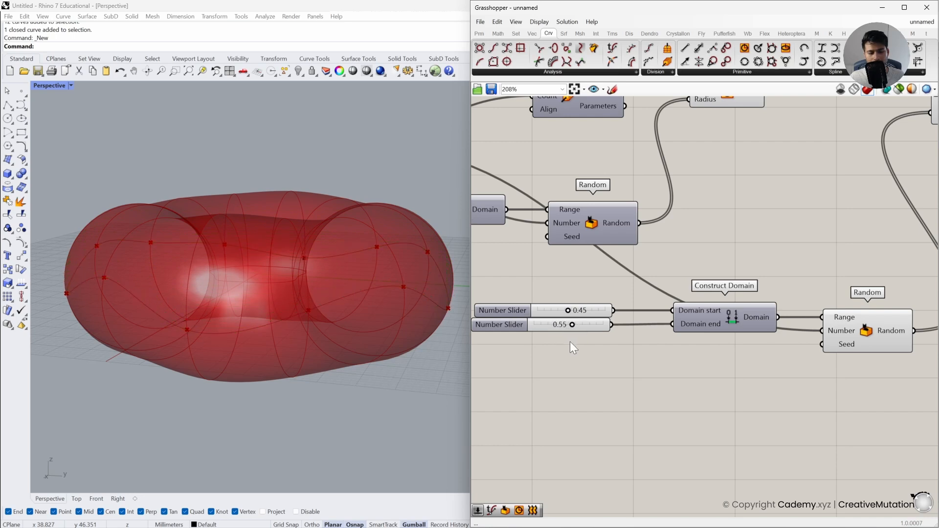
pyautogui.moveTo(908, 291); pyautogui.dragTo(755, 355, button='right')
pyautogui.moveTo(882, 177); pyautogui.dragTo(753, 211, button='right')
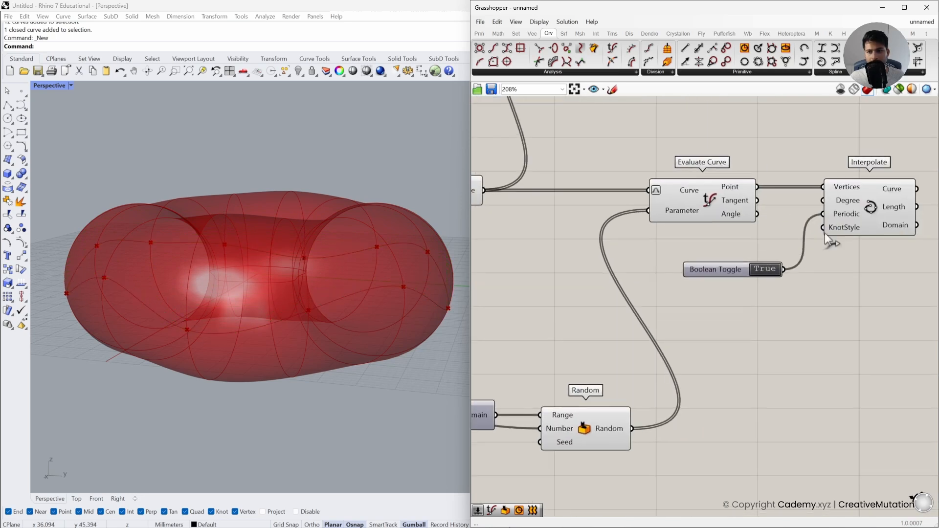
pyautogui.click(856, 229)
pyautogui.moveTo(435, 274); pyautogui.dragTo(279, 286, button='right')
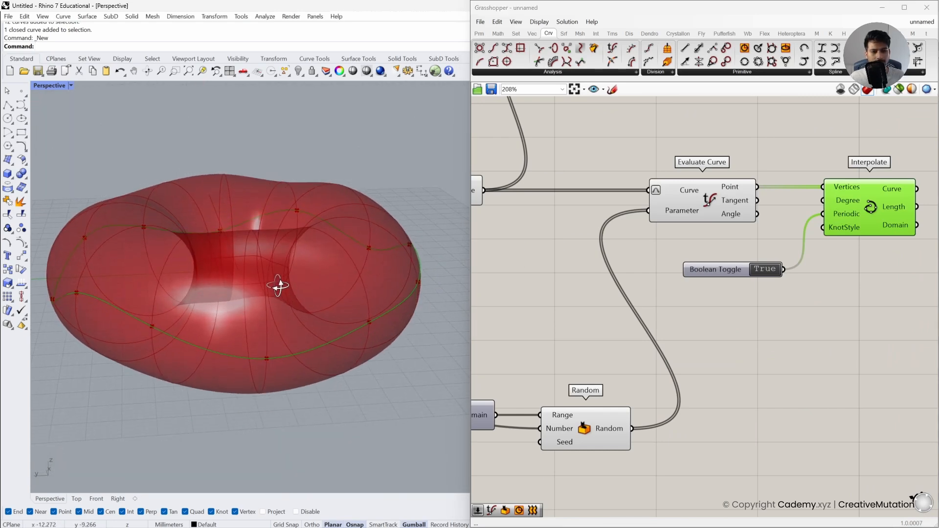
# - Turn off the preview of the components feeding Loft and Interpolate, including the section circles and Evaluate Curve
pyautogui.scroll(-3, 718, 337)
pyautogui.moveTo(755, 442); pyautogui.dragTo(486, 235)
pyautogui.middleClick(598, 334)
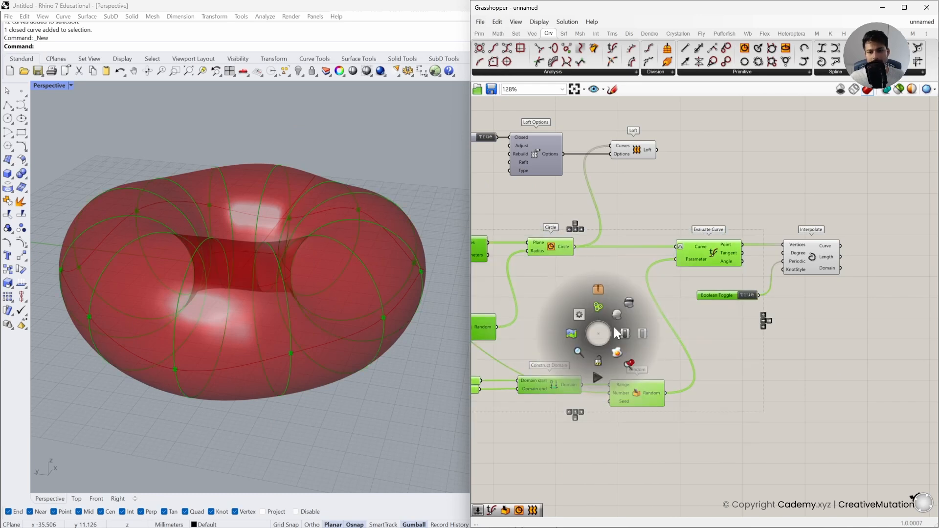
pyautogui.click(629, 302)
pyautogui.click(632, 300)
pyautogui.moveTo(322, 288)
pyautogui.mouseDown(button='right')
pyautogui.moveTo(292, 306)
pyautogui.moveTo(337, 296)
pyautogui.mouseUp(button='right')
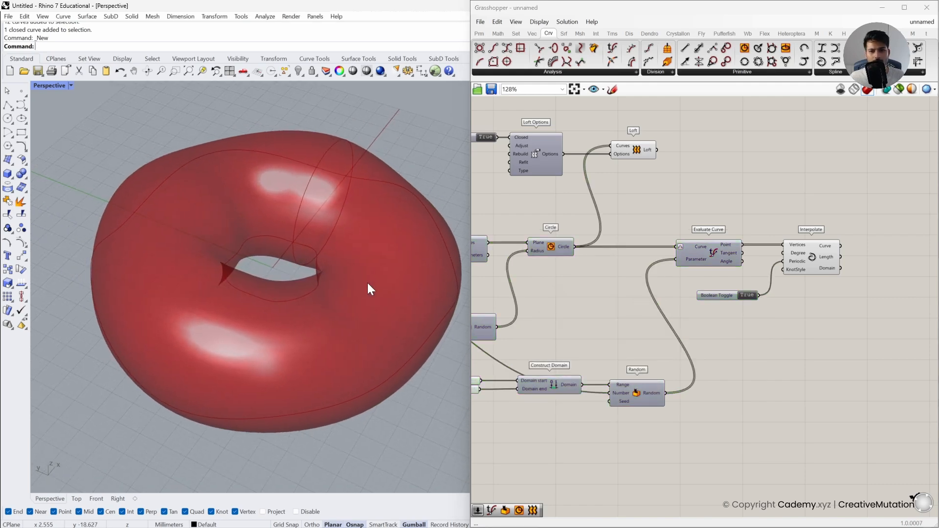
# - Select Loft and Interpolate to compare the surface with the closed curve, and move Loft farther from Loft Options
pyautogui.click(635, 151)
pyautogui.moveTo(345, 374); pyautogui.dragTo(310, 325, button='right')
pyautogui.click(807, 349)
pyautogui.click(827, 252)
pyautogui.click(636, 155)
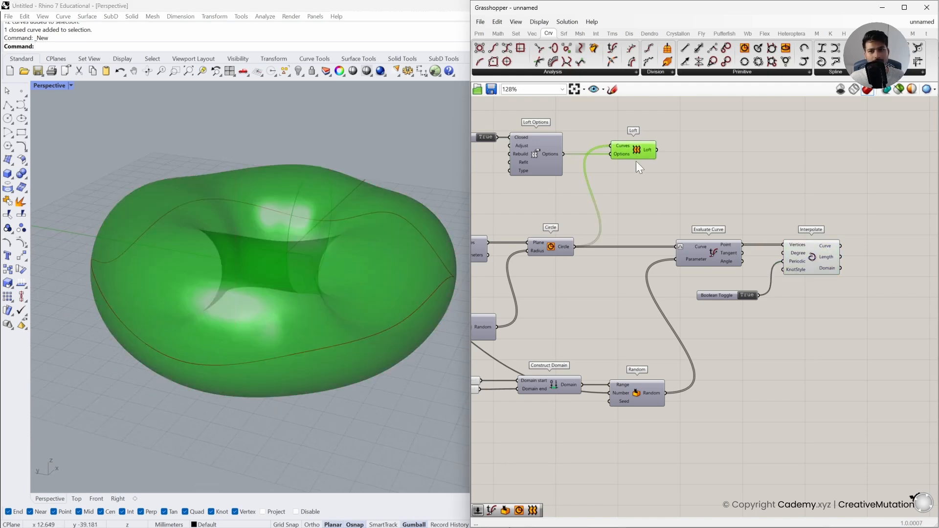
pyautogui.click(726, 174)
pyautogui.moveTo(643, 150); pyautogui.dragTo(686, 150)
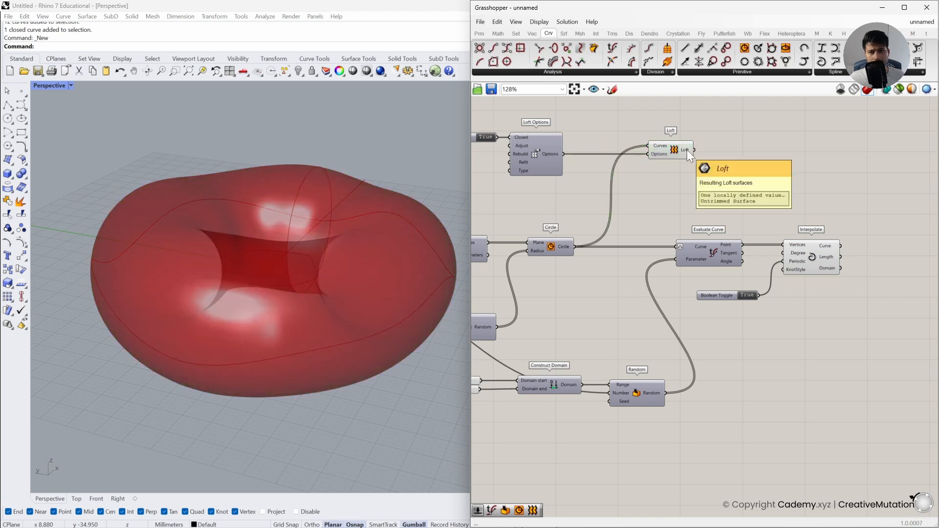
# - Add a Surface Split component and connect Loft to its Surface input and Interpolate's Curve output to its Curves input
pyautogui.doubleClick(805, 187)
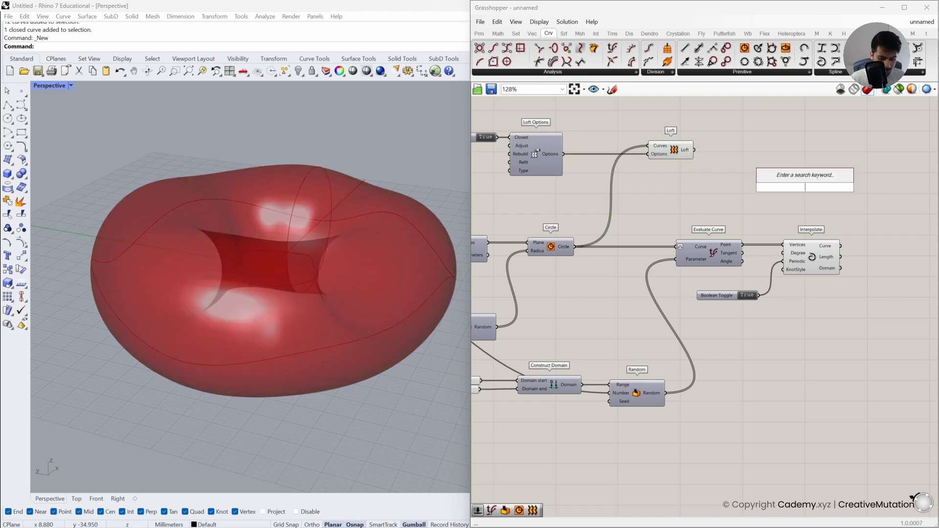
pyautogui.write('split su')
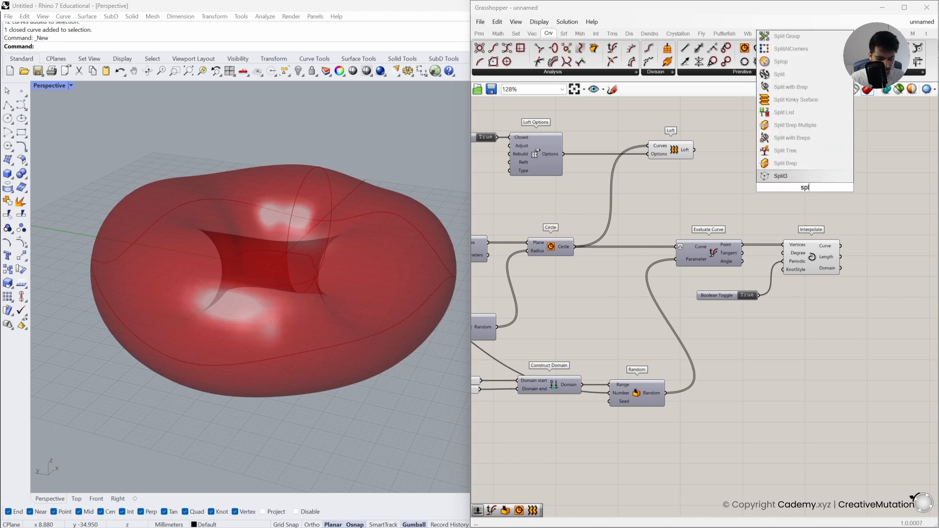
pyautogui.write('rf')
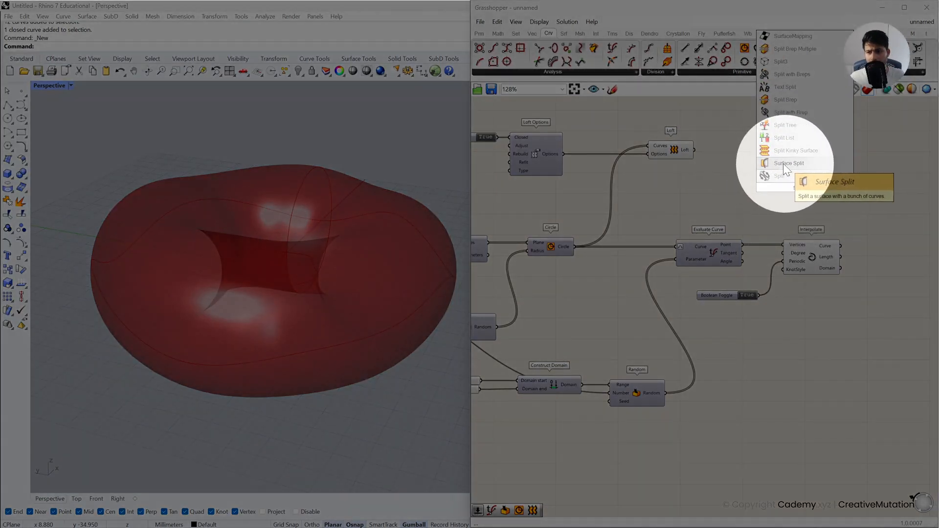
pyautogui.click(783, 163)
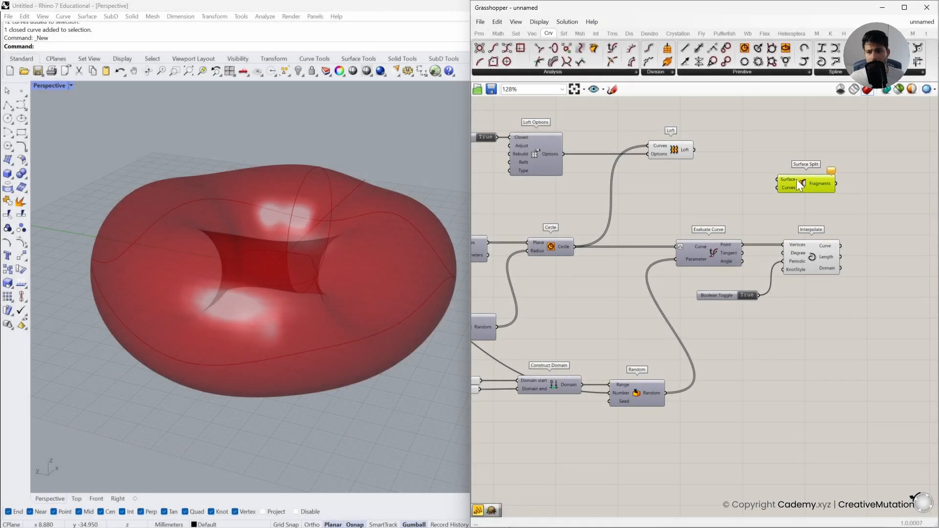
pyautogui.moveTo(746, 154); pyautogui.dragTo(877, 232)
pyautogui.moveTo(868, 266); pyautogui.dragTo(768, 256, button='right')
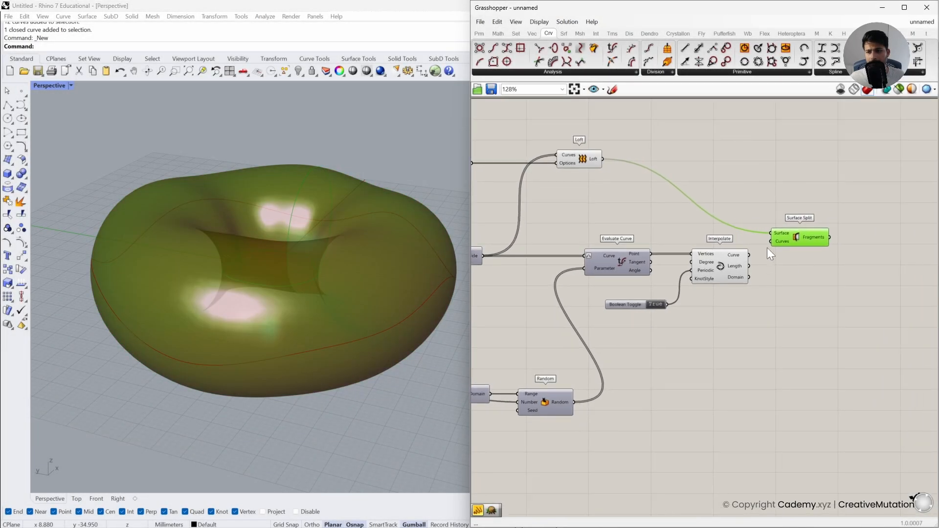
pyautogui.scroll(1, 753, 255)
pyautogui.moveTo(759, 250); pyautogui.dragTo(814, 250)
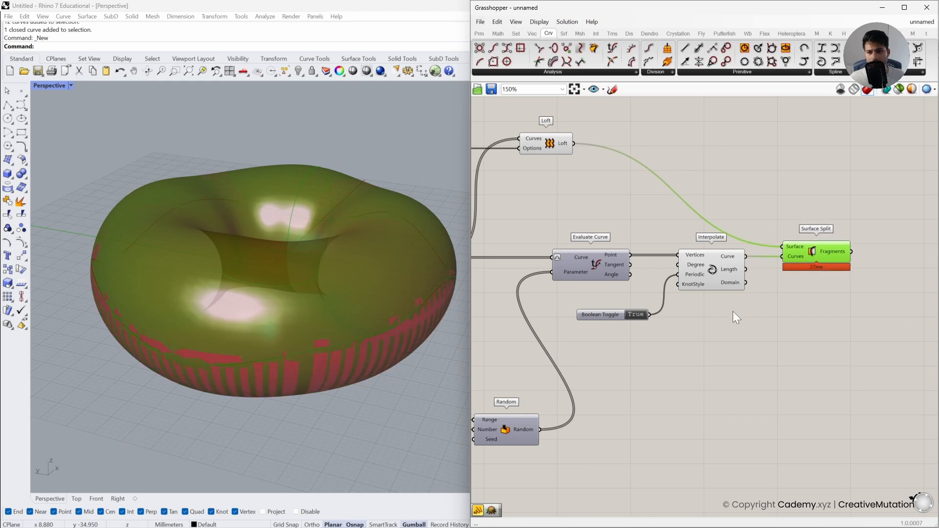
pyautogui.click(714, 307)
# - Inspect the Loft and Surface Split results, and turn off Loft's preview
pyautogui.moveTo(554, 223); pyautogui.dragTo(621, 224, button='right')
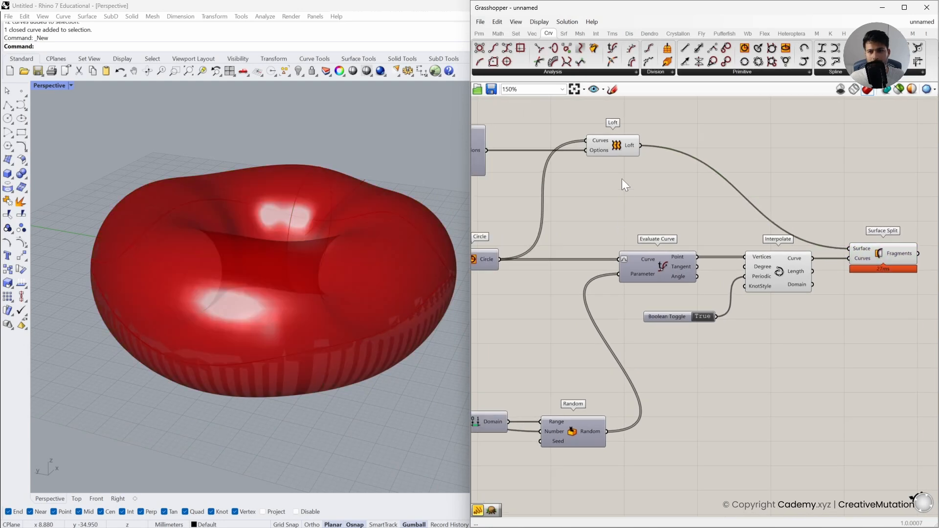
pyautogui.click(614, 145)
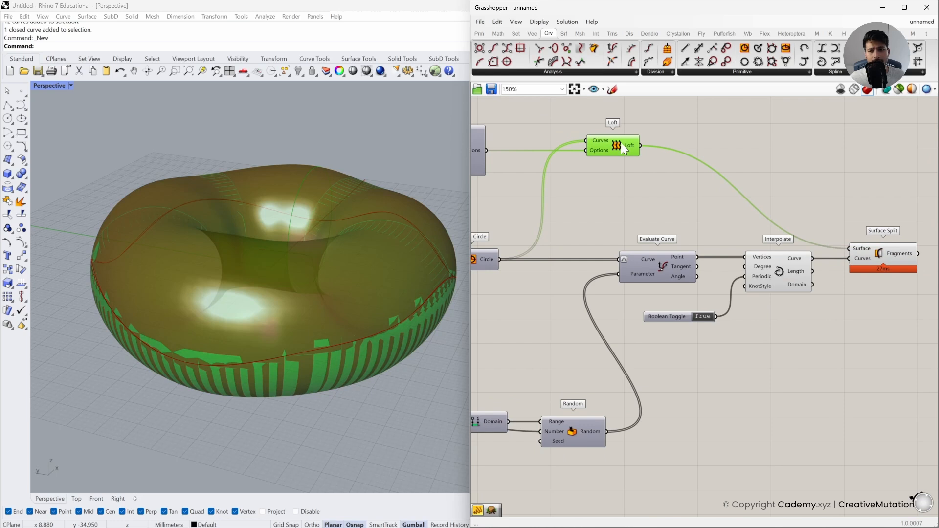
pyautogui.click(608, 200)
pyautogui.click(872, 257)
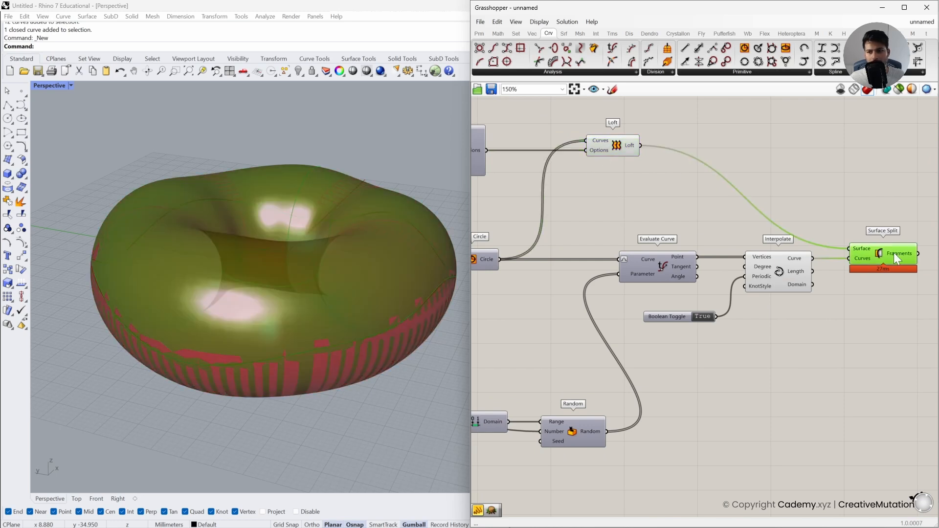
pyautogui.click(629, 150)
pyautogui.middleClick(608, 193)
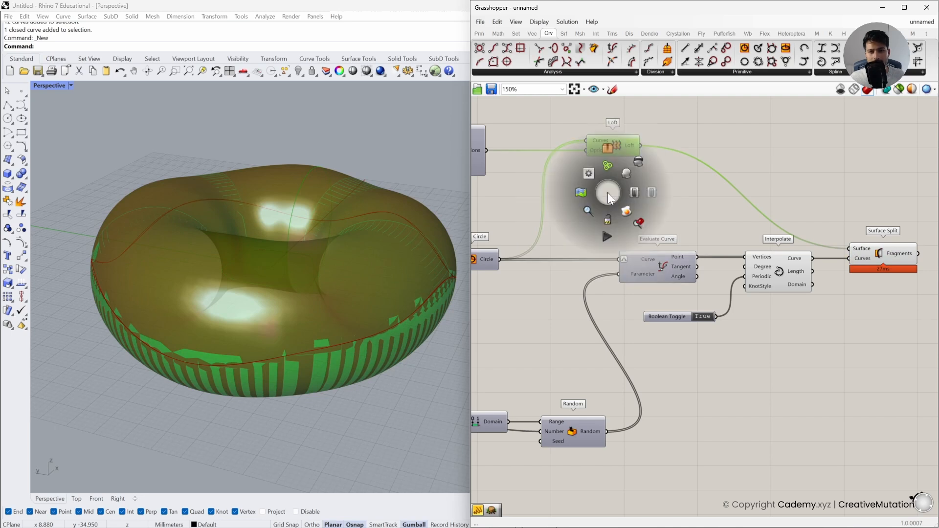
pyautogui.click(639, 164)
pyautogui.moveTo(413, 256)
pyautogui.mouseDown(button='right')
pyautogui.moveTo(403, 289)
pyautogui.moveTo(402, 255)
pyautogui.mouseUp(button='right')
# - Add a List Item component and connect Surface Split's Fragments output to its List input
pyautogui.moveTo(846, 297); pyautogui.dragTo(735, 292, button='right')
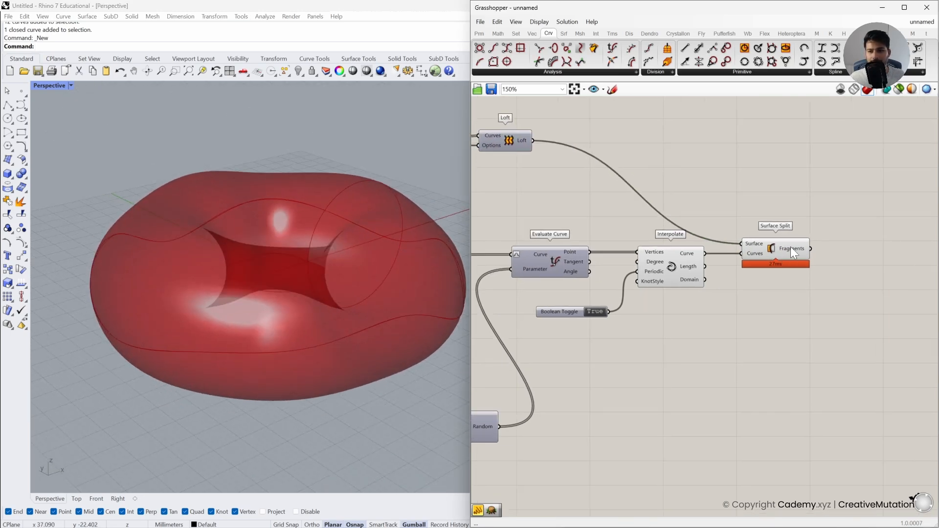
pyautogui.moveTo(791, 247)
pyautogui.click(517, 35)
pyautogui.click(537, 73)
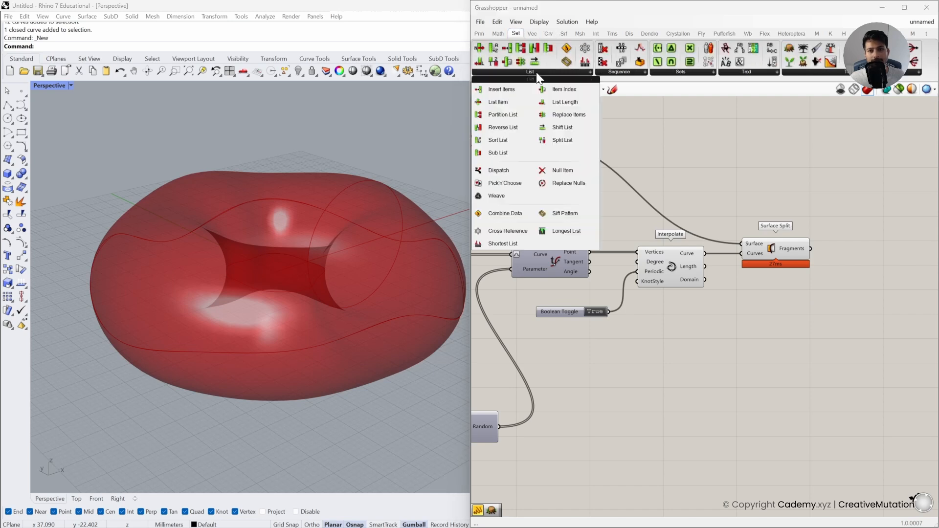
pyautogui.moveTo(515, 102); pyautogui.dragTo(878, 265)
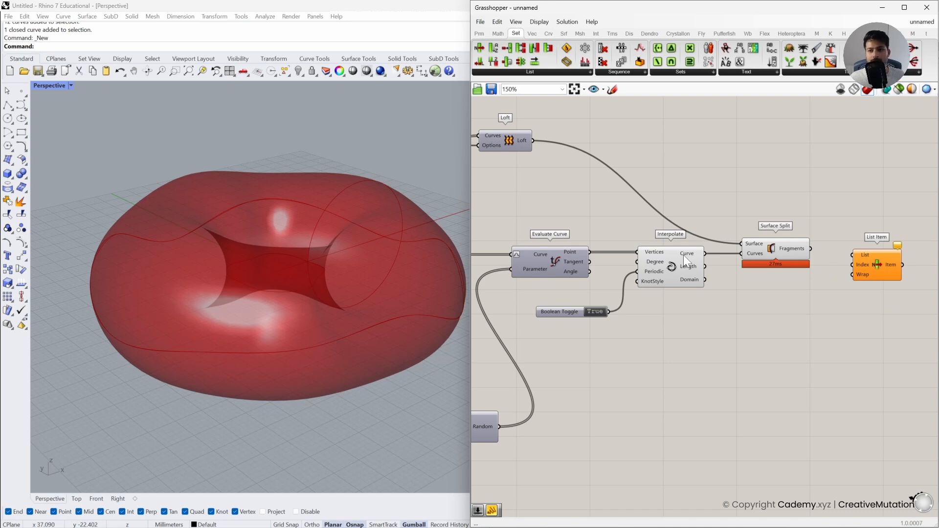
pyautogui.moveTo(810, 248); pyautogui.dragTo(849, 252)
# - Turn off the preview of Interpolate and Surface Split
pyautogui.moveTo(795, 292); pyautogui.dragTo(784, 295, button='right')
pyautogui.moveTo(792, 308); pyautogui.dragTo(661, 236)
pyautogui.middleClick(664, 232)
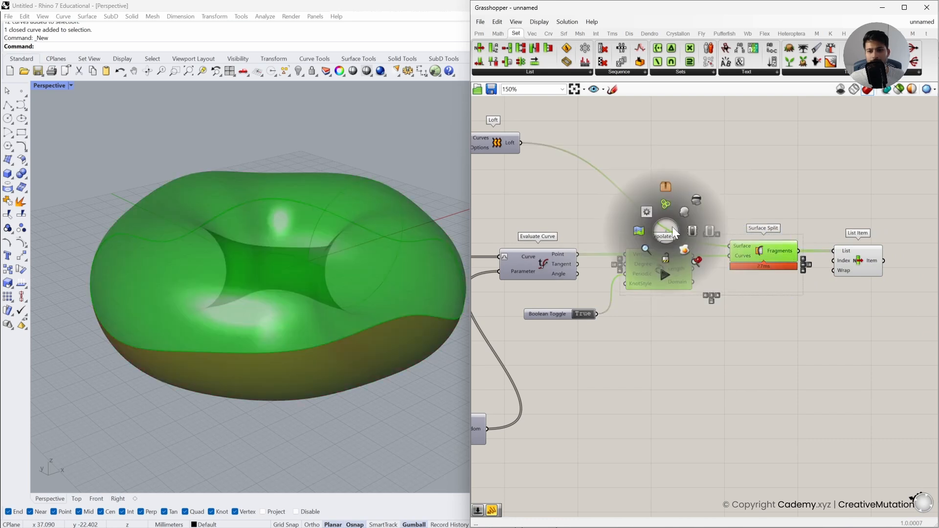
pyautogui.click(700, 201)
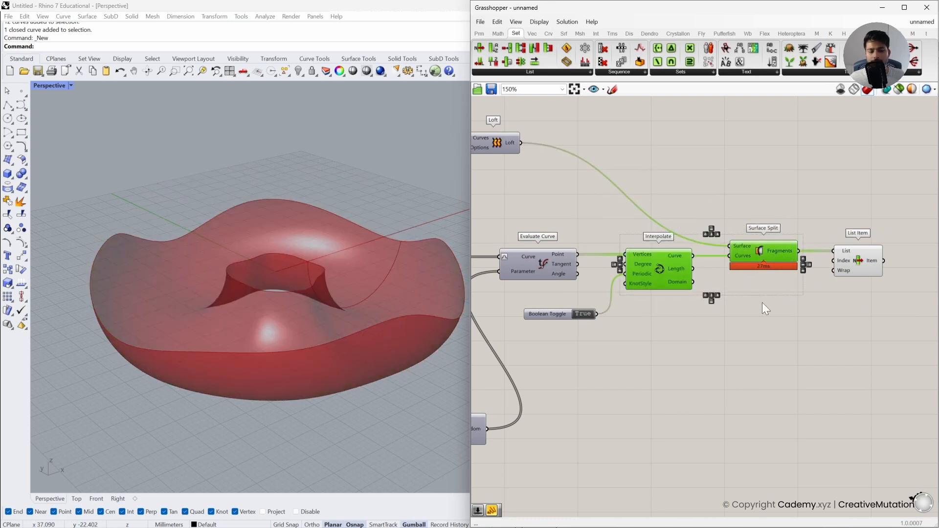
# - Add a number slider with value 1 below Surface Split and connect it to List Item's Index input
pyautogui.doubleClick(793, 315)
pyautogui.write('1')
pyautogui.press('Return')
pyautogui.moveTo(812, 318); pyautogui.dragTo(790, 307)
pyautogui.moveTo(833, 261); pyautogui.dragTo(808, 312)
pyautogui.moveTo(743, 313); pyautogui.dragTo(779, 318, button='right')
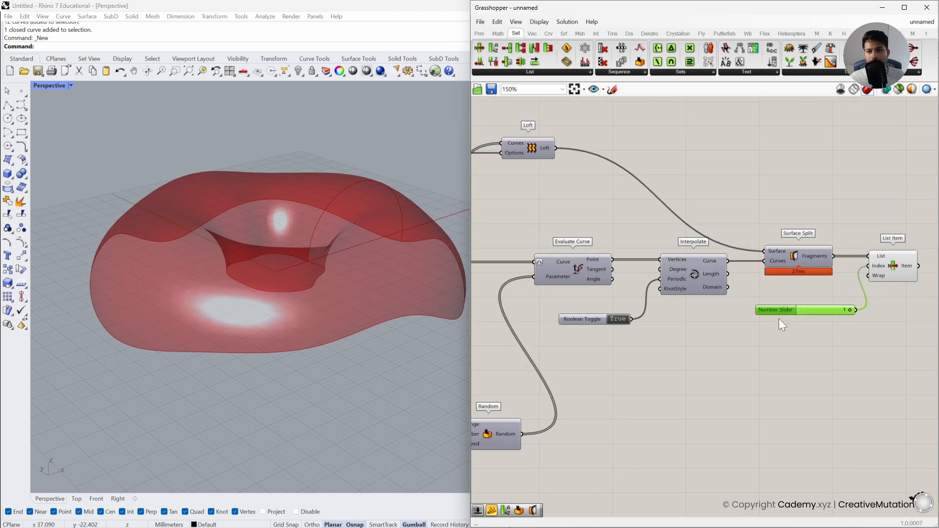
# - Turn off the preview of all components feeding List Item, from Loft and Evaluate Curve to Surface Split
pyautogui.moveTo(834, 132); pyautogui.dragTo(486, 383)
pyautogui.middleClick(574, 366)
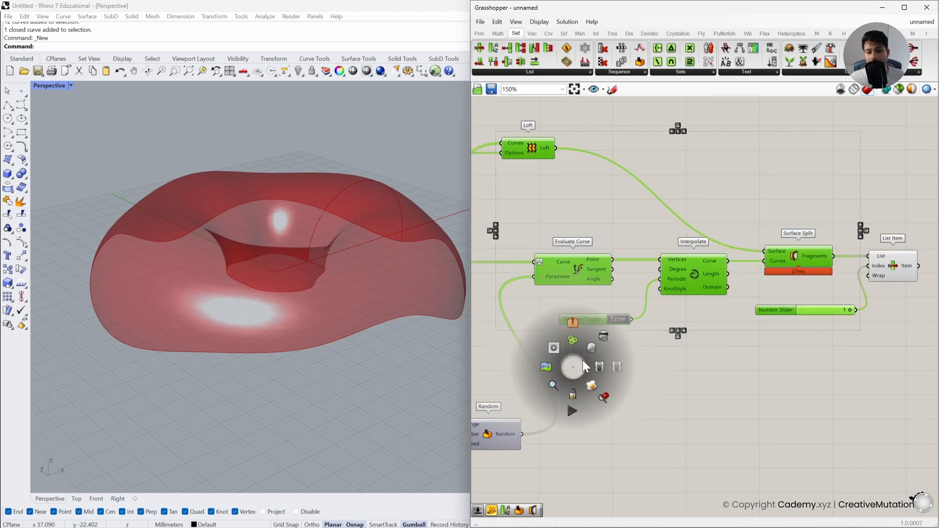
pyautogui.click(608, 337)
pyautogui.click(789, 367)
# - Turn Surface Split's preview on to compare both fragments with List Item's piece, and turn it off again
pyautogui.click(808, 259)
pyautogui.middleClick(808, 260)
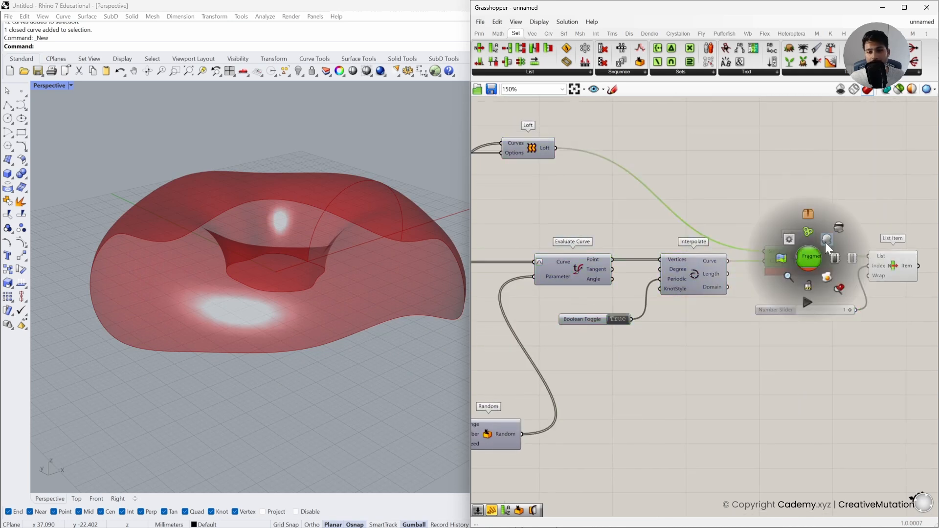
pyautogui.click(827, 243)
pyautogui.click(816, 356)
pyautogui.click(899, 263)
pyautogui.click(809, 301)
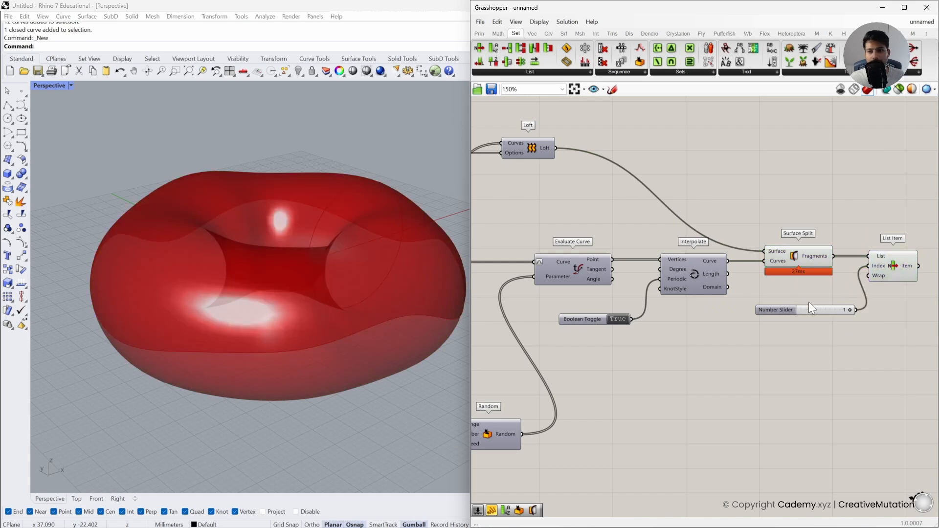
pyautogui.click(798, 260)
pyautogui.middleClick(798, 259)
pyautogui.click(830, 225)
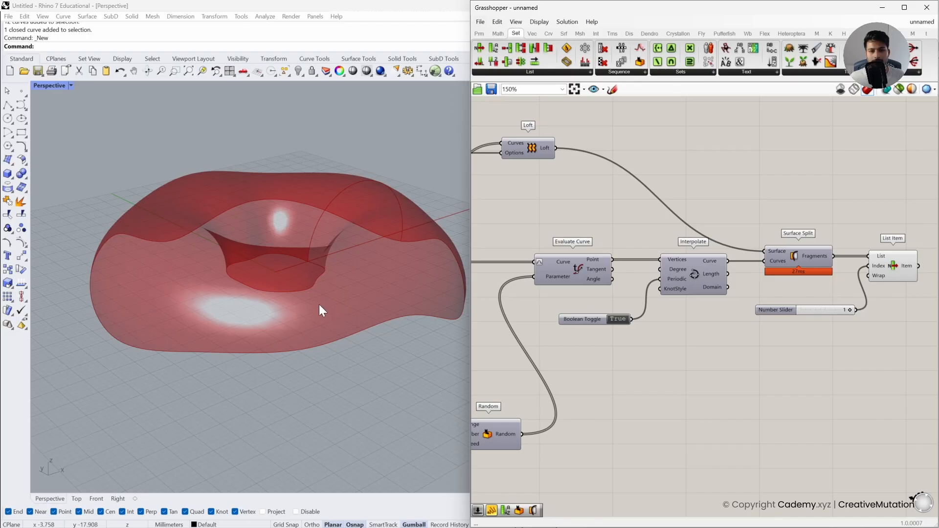
# - Inspect the surface fragment picked by List Item from a different viewing angle
pyautogui.click(890, 265)
pyautogui.click(660, 357)
pyautogui.moveTo(398, 352); pyautogui.dragTo(304, 341, button='right')
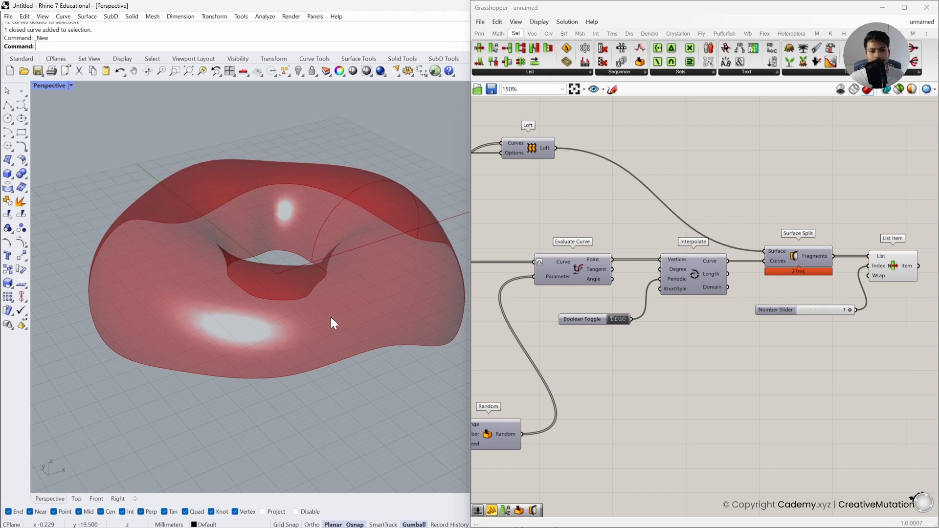
pyautogui.moveTo(366, 311)
pyautogui.mouseDown(button='right')
pyautogui.moveTo(329, 321)
pyautogui.moveTo(363, 318)
pyautogui.mouseUp(button='right')
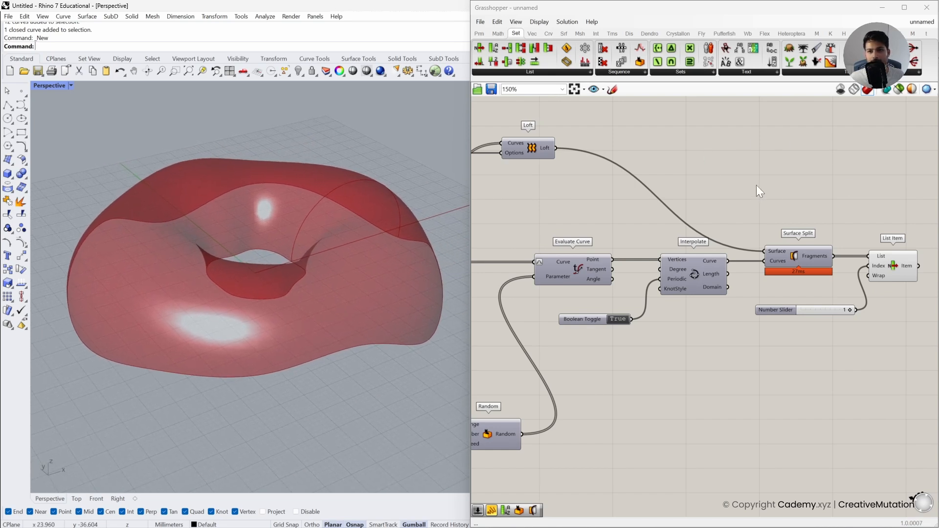
# - Try an Offset Surface component fed by List Item's Item output, and delete it
pyautogui.moveTo(776, 187); pyautogui.dragTo(694, 188, button='right')
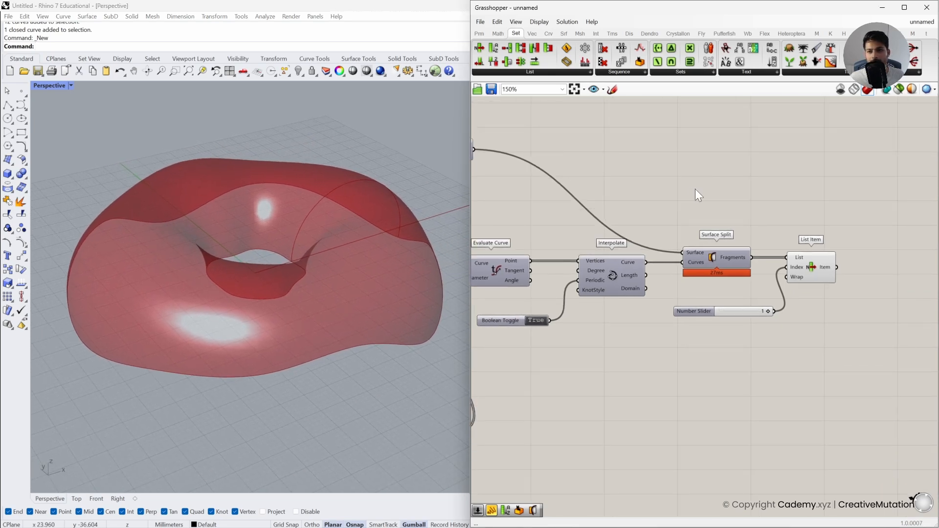
pyautogui.doubleClick(859, 323)
pyautogui.write('off')
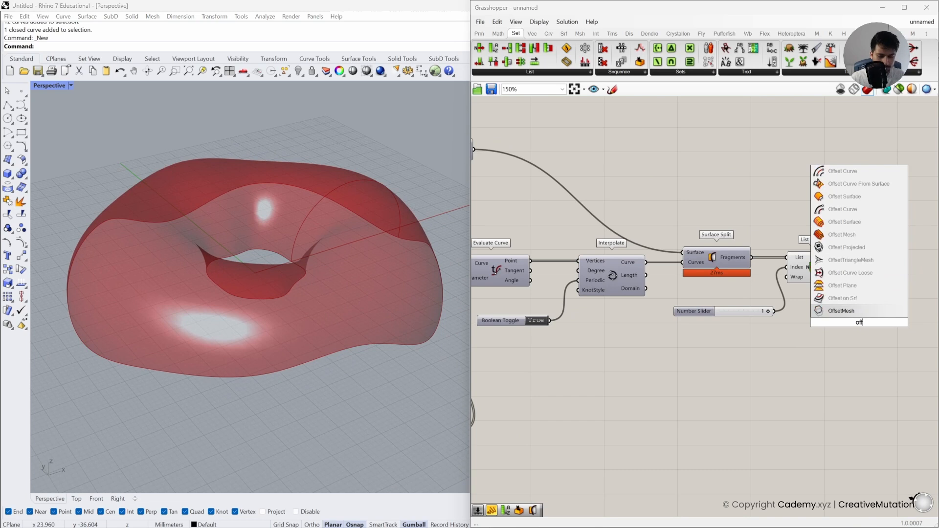
pyautogui.click(866, 198)
pyautogui.moveTo(858, 310); pyautogui.dragTo(878, 277)
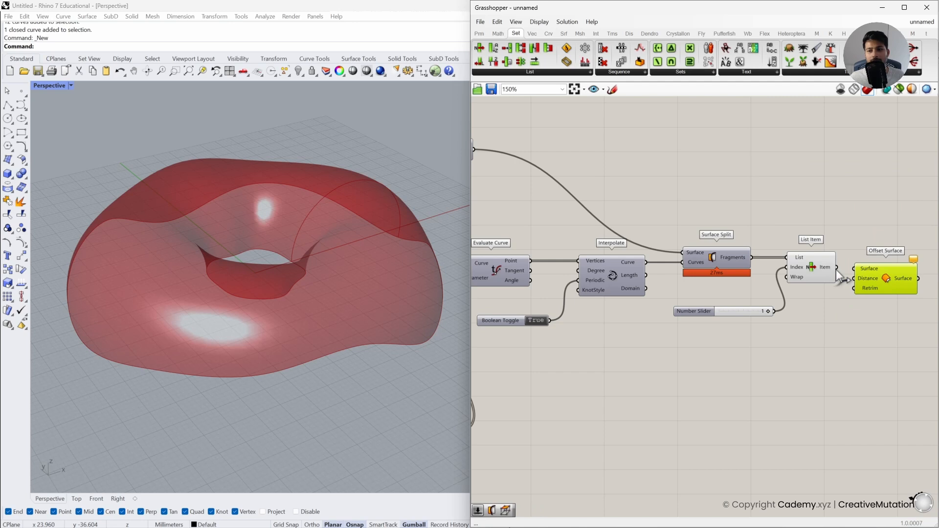
pyautogui.moveTo(836, 269); pyautogui.dragTo(854, 268)
pyautogui.moveTo(906, 294); pyautogui.dragTo(908, 293)
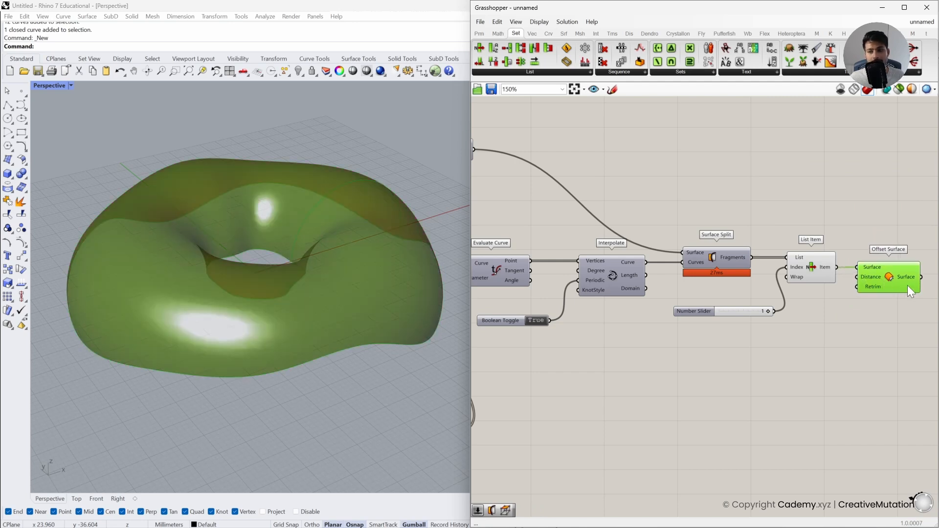
pyautogui.moveTo(913, 286)
pyautogui.click(892, 344)
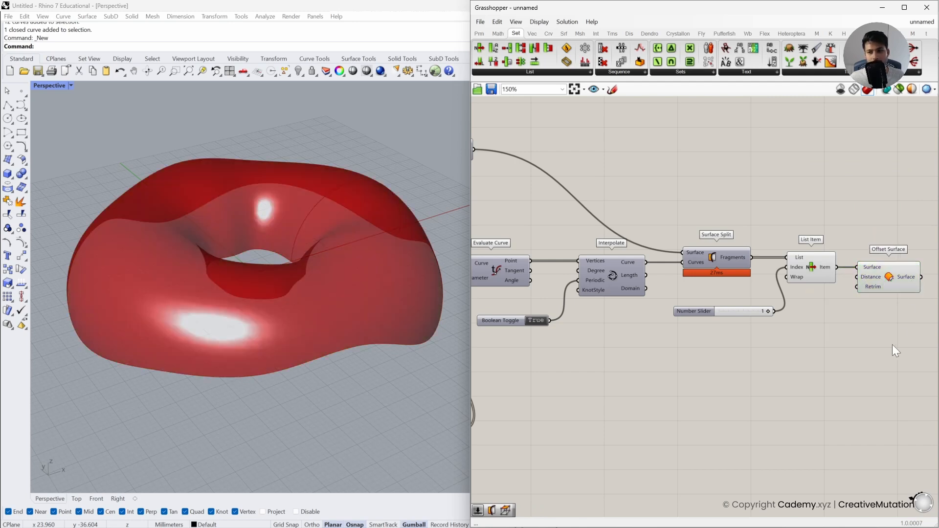
pyautogui.click(888, 283)
pyautogui.press('Delete')
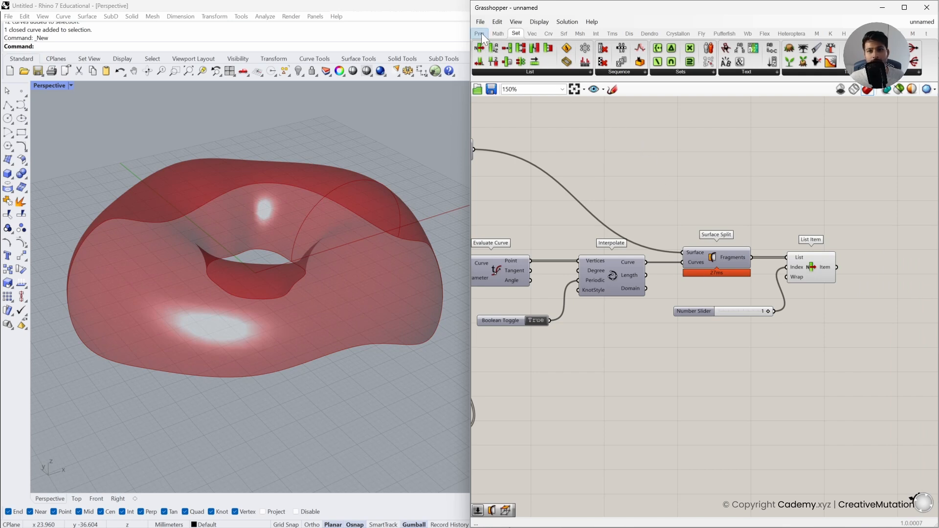
# - Add a GhPython Script component beside List Item and open its script editor
pyautogui.click(497, 33)
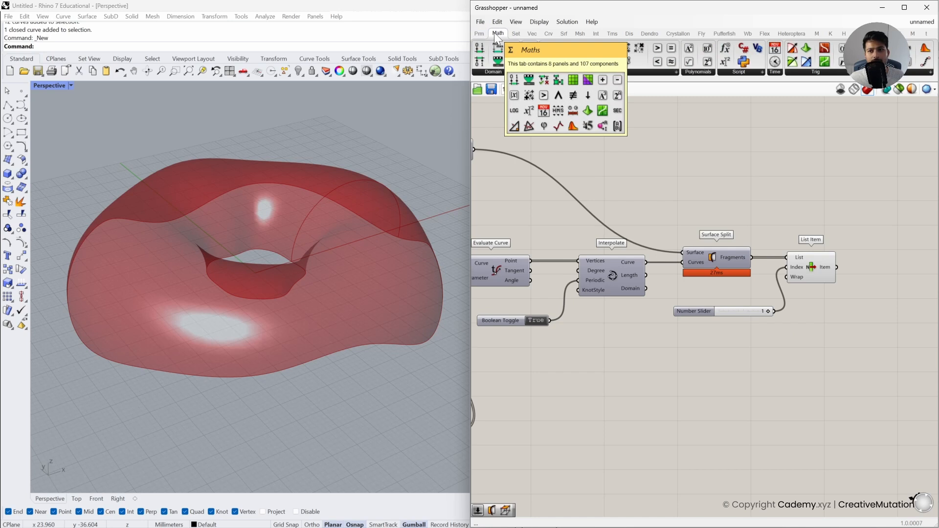
pyautogui.click(738, 73)
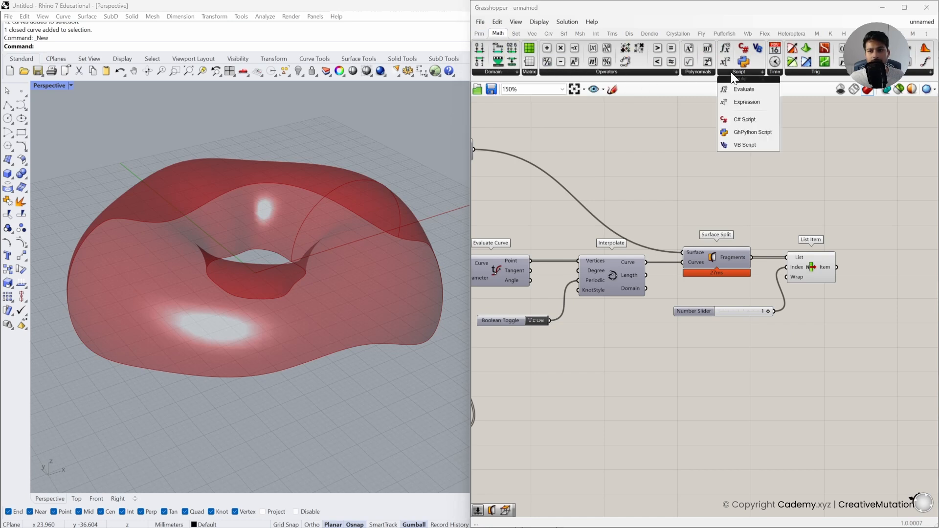
pyautogui.click(752, 132)
pyautogui.click(901, 273)
pyautogui.moveTo(870, 293); pyautogui.dragTo(786, 271, button='right')
pyautogui.scroll(3, 769, 249)
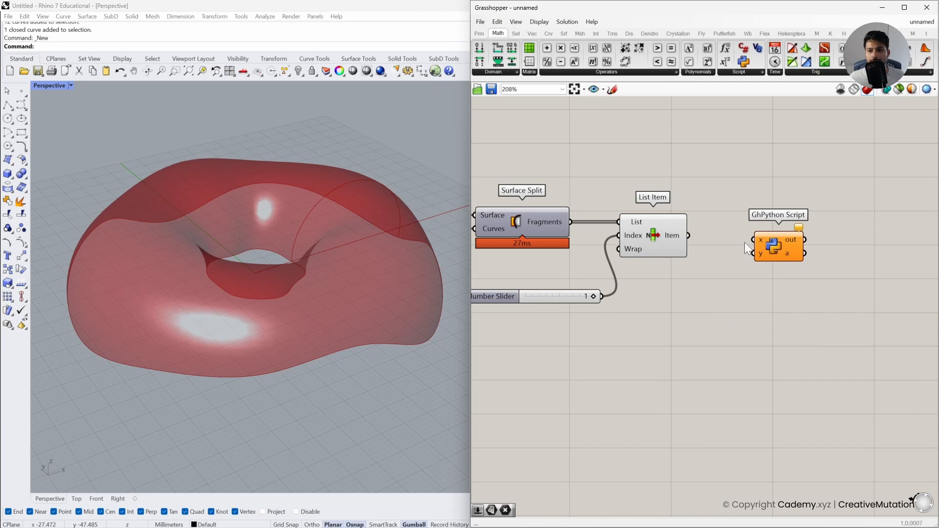
pyautogui.doubleClick(773, 247)
pyautogui.moveTo(440, 168)
pyautogui.mouseDown()
pyautogui.moveTo(492, 150)
pyautogui.moveTo(450, 161)
pyautogui.mouseUp()
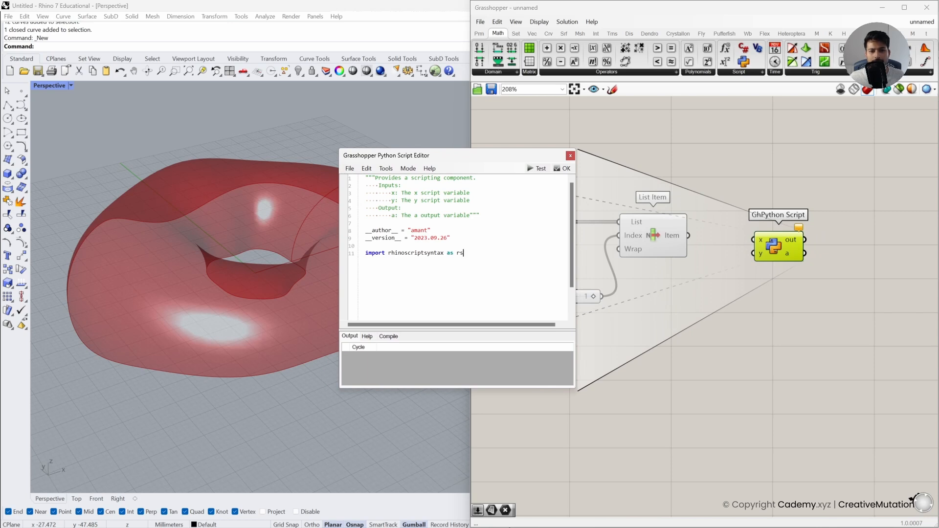
# - Delete the default docstring, author and version lines, keeping only the rhinoscriptsyntax import, and enlarge the code text
pyautogui.moveTo(450, 237); pyautogui.dragTo(349, 180)
pyautogui.press('Delete')
pyautogui.press('Delete')
pyautogui.press('Delete')
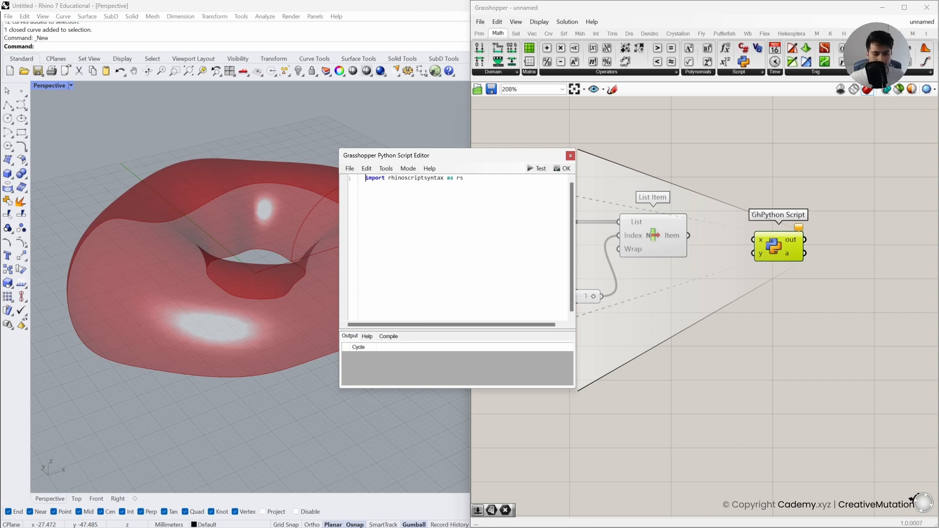
pyautogui.keyDown('ctrl'); pyautogui.scroll(3, 458, 248); pyautogui.keyUp('ctrl')
pyautogui.keyDown('ctrl'); pyautogui.scroll(4, 458, 247); pyautogui.keyUp('ctrl')
pyautogui.keyDown('ctrl'); pyautogui.scroll(-5, 458, 247); pyautogui.keyUp('ctrl')
pyautogui.keyDown('ctrl'); pyautogui.scroll(4, 457, 247); pyautogui.keyUp('ctrl')
pyautogui.keyDown('ctrl'); pyautogui.scroll(-2, 458, 248); pyautogui.keyUp('ctrl')
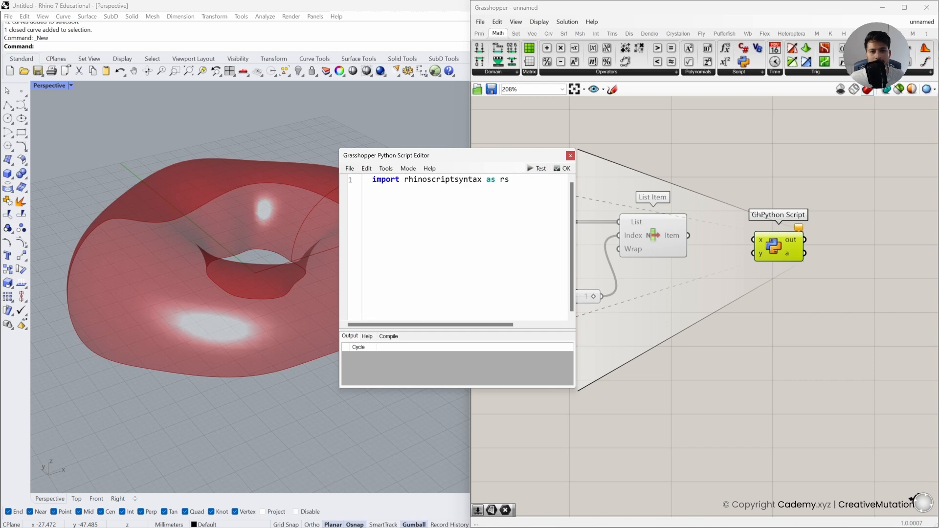
pyautogui.click(509, 179)
pyautogui.doubleClick(385, 180)
pyautogui.click(408, 179)
pyautogui.moveTo(404, 179); pyautogui.dragTo(509, 179)
pyautogui.click(496, 179)
# - Below the import, leave a blank line and write a=rs.OffsetSurface( to start the function call
pyautogui.click(509, 180)
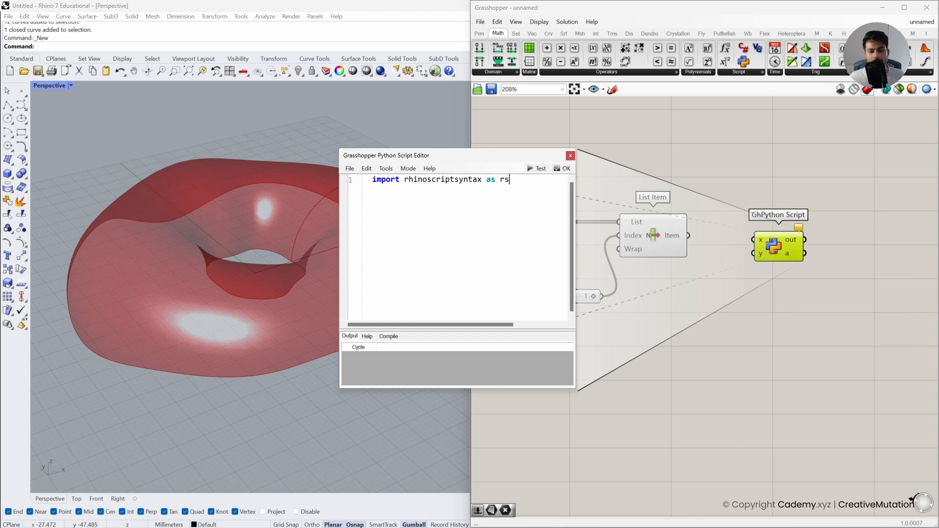
pyautogui.press('Return')
pyautogui.press('Return')
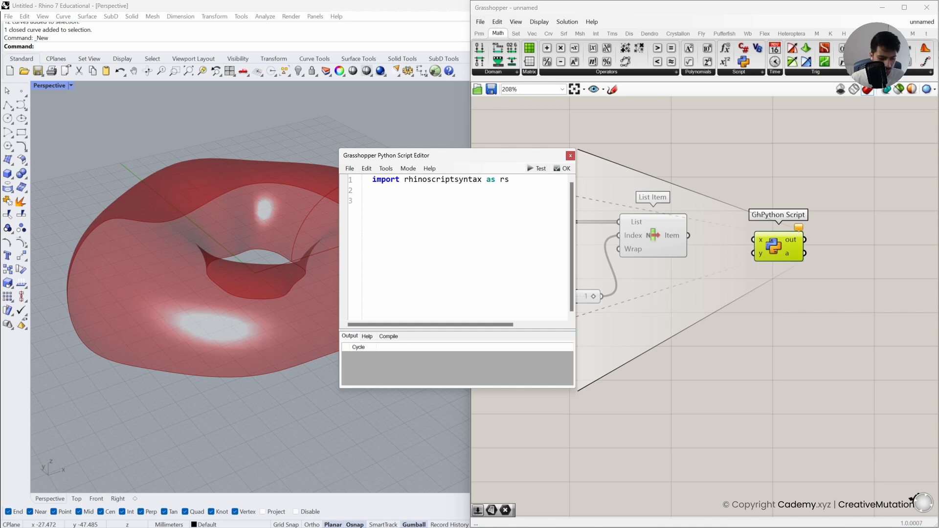
pyautogui.write('a')
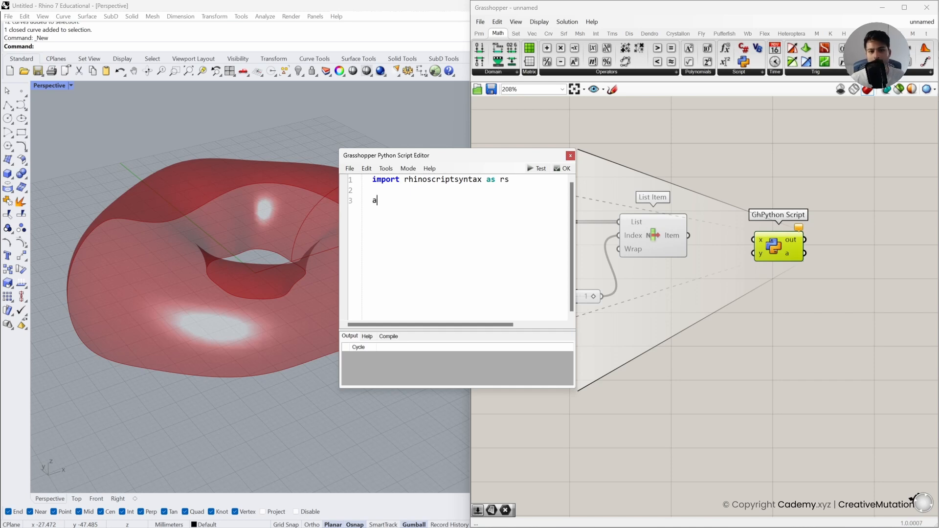
pyautogui.write('=')
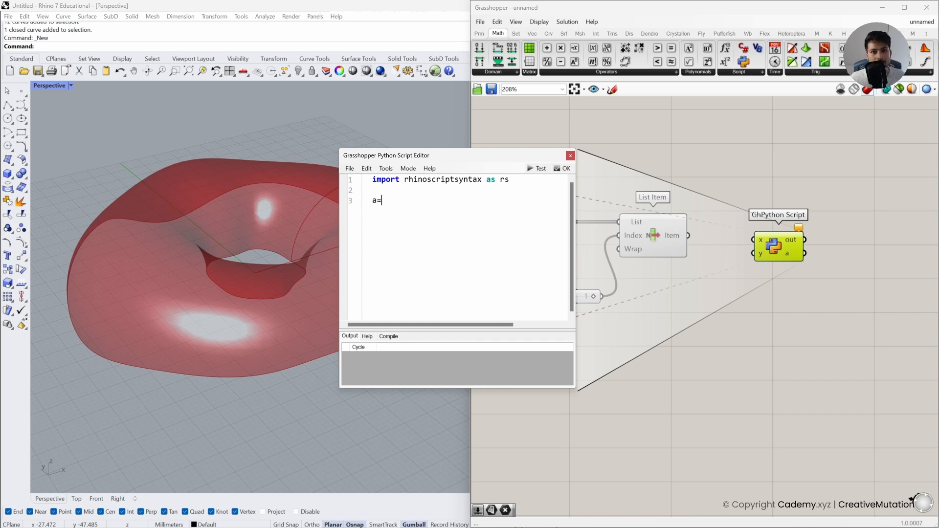
pyautogui.write('rs')
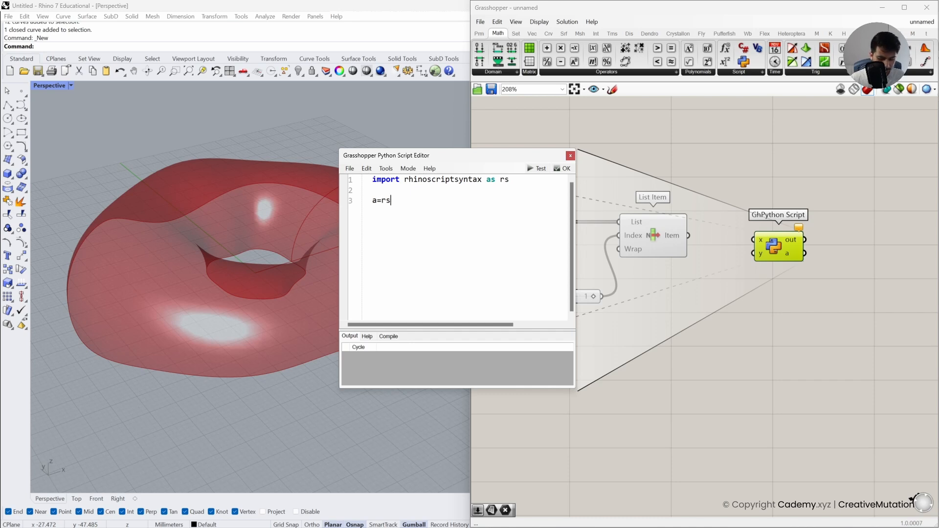
pyautogui.write('.')
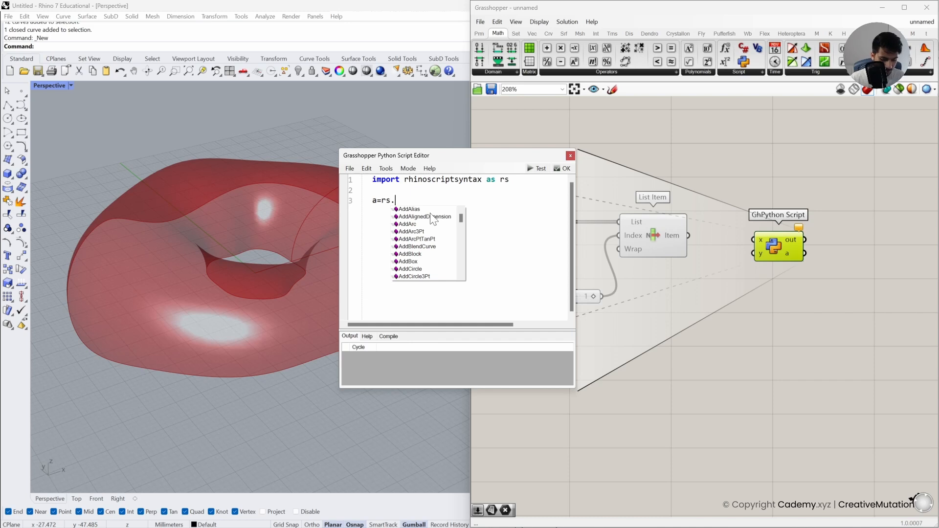
pyautogui.write('off')
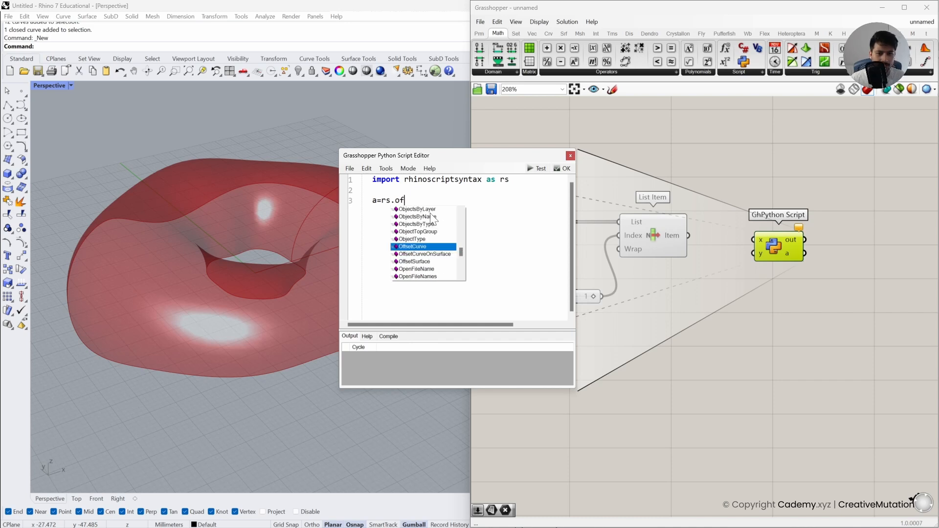
pyautogui.click(416, 263)
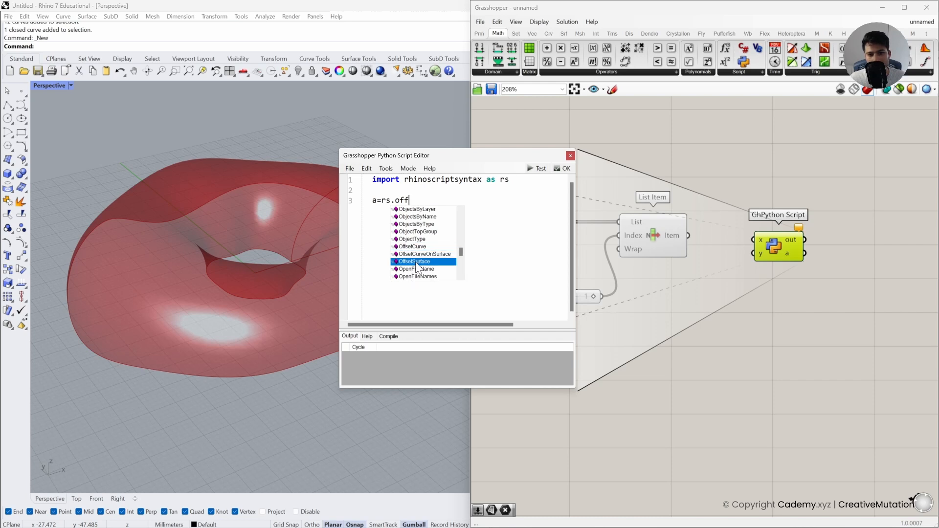
pyautogui.press('Return')
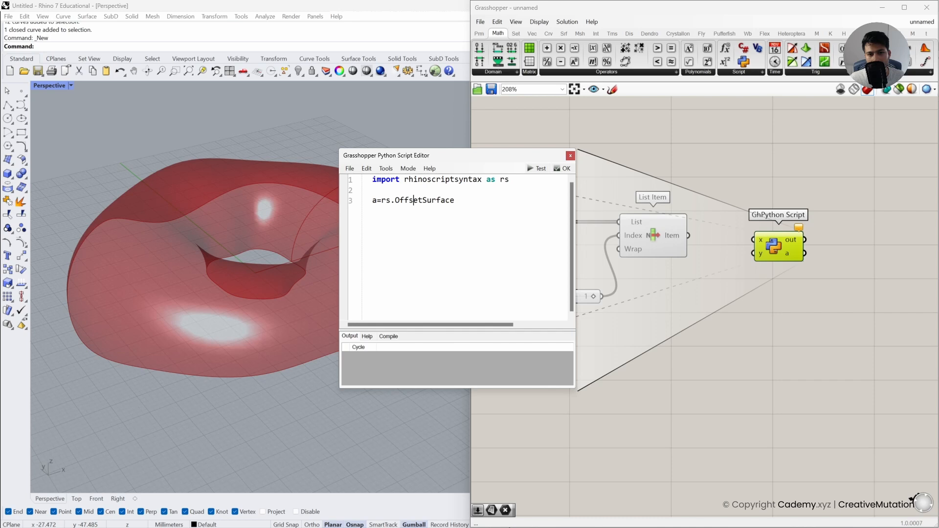
pyautogui.moveTo(372, 200); pyautogui.dragTo(467, 207)
pyautogui.click(396, 201)
pyautogui.click(467, 208)
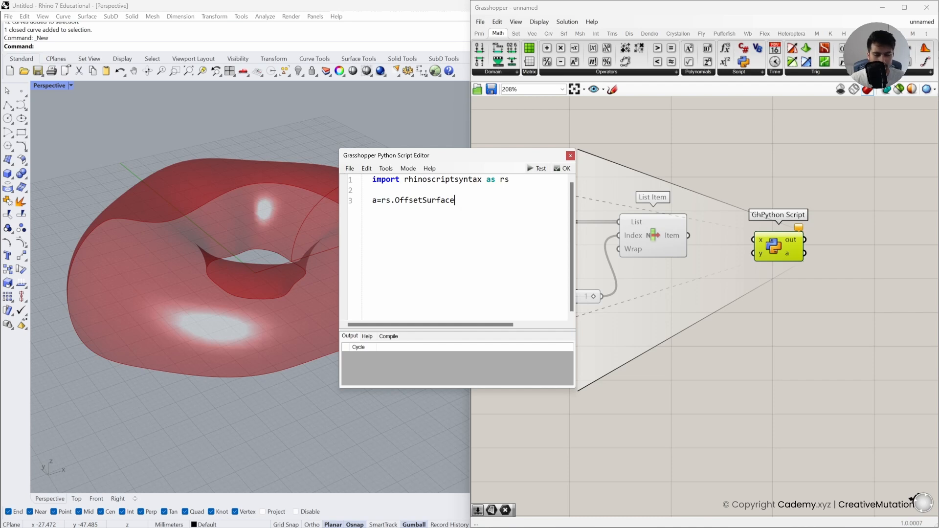
pyautogui.write('(')
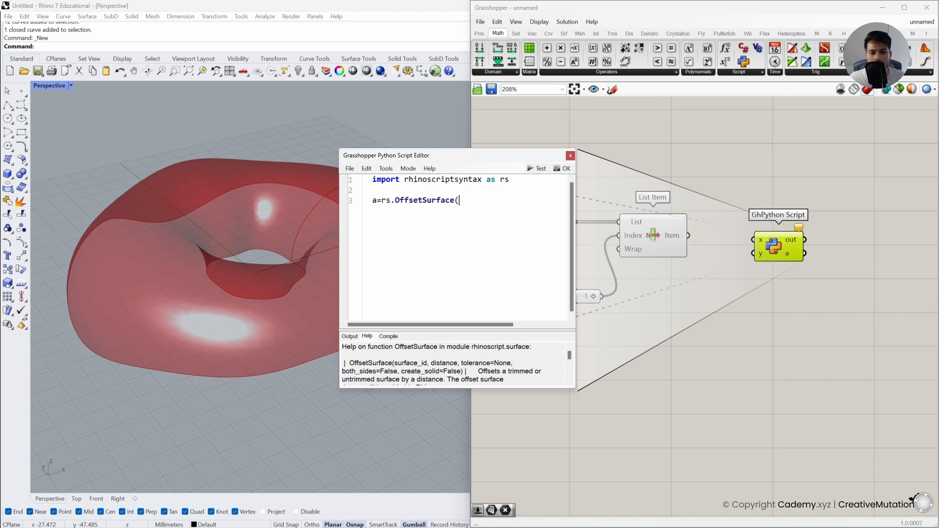
# - Examine the tolerance, both_sides and create_solid parameters in the OffsetSurface function help
pyautogui.moveTo(394, 363); pyautogui.dragTo(510, 363)
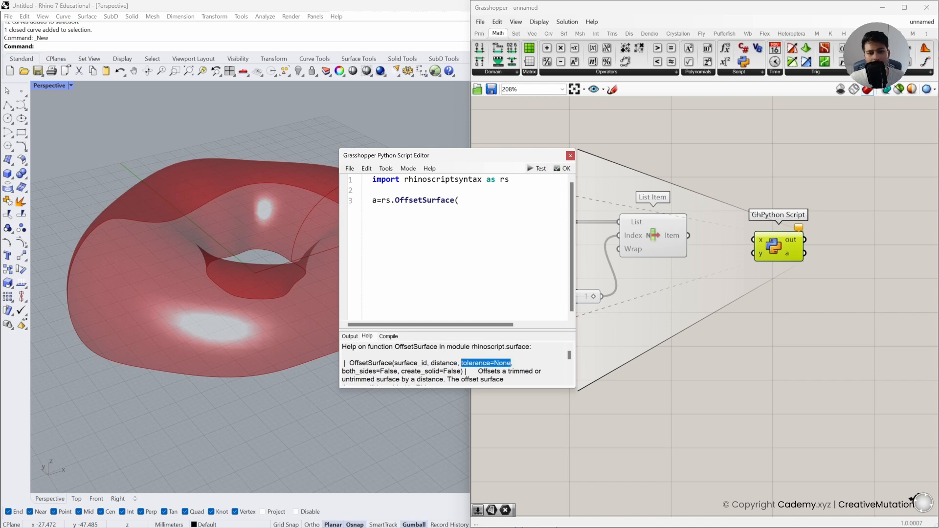
pyautogui.moveTo(398, 371); pyautogui.dragTo(341, 371)
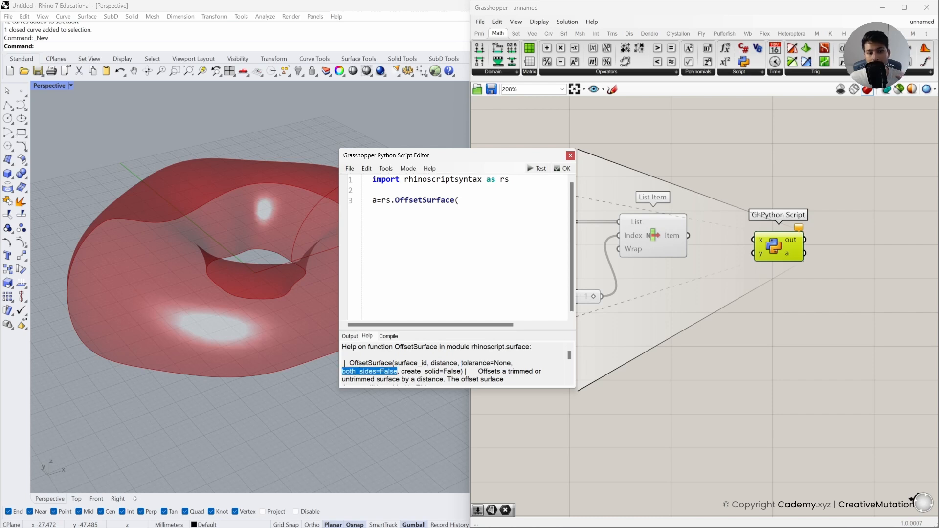
pyautogui.moveTo(402, 371); pyautogui.dragTo(461, 371)
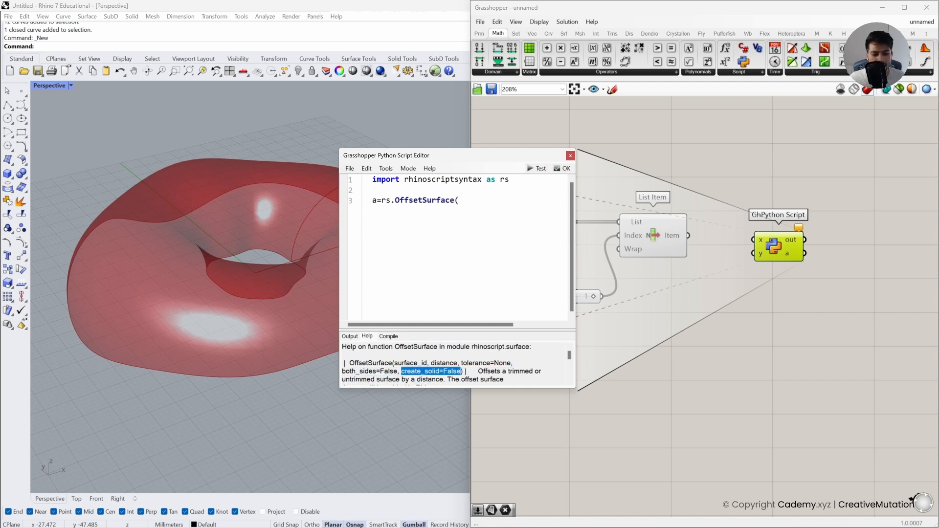
pyautogui.click(466, 372)
pyautogui.moveTo(461, 371); pyautogui.dragTo(401, 371)
pyautogui.click(406, 371)
# - Copy the full parameter list from the OffsetSurface help and paste it into the function call
pyautogui.moveTo(395, 363); pyautogui.dragTo(461, 371)
pyautogui.hotkey('ctrl', 'c')
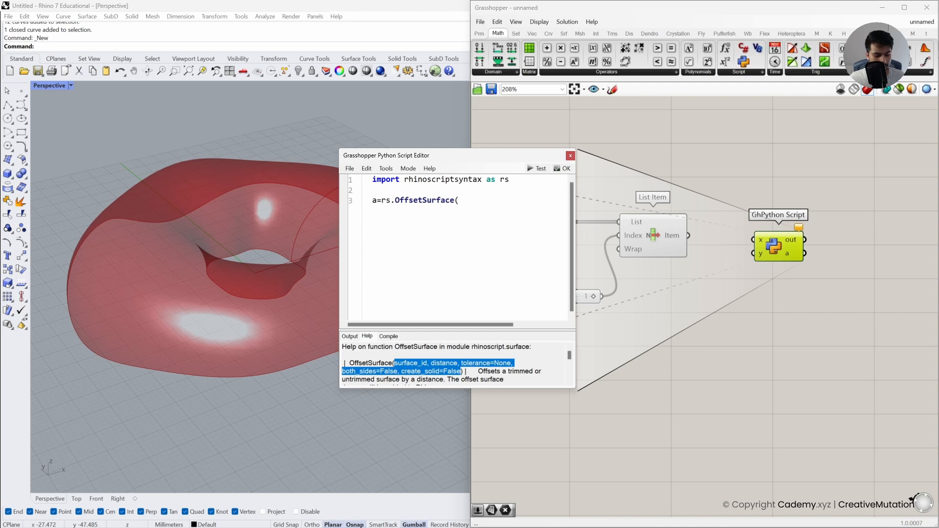
pyautogui.click(460, 200)
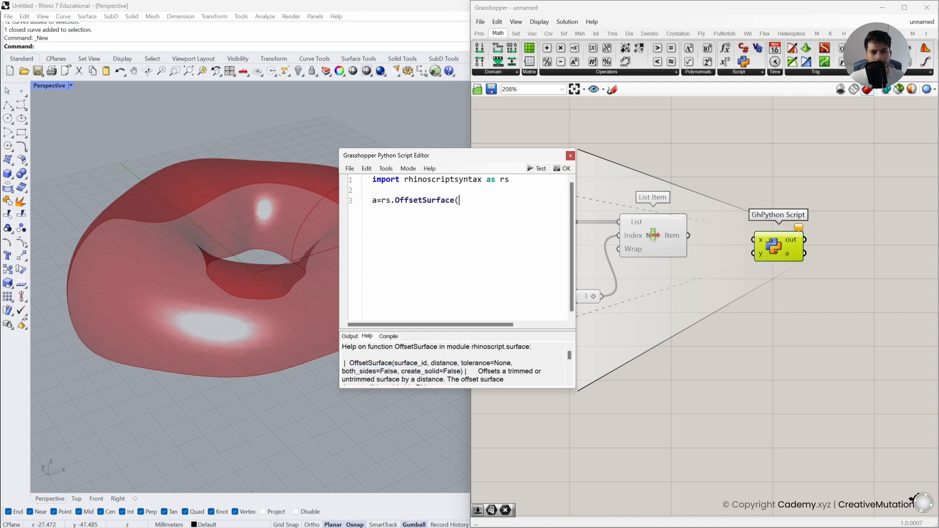
pyautogui.hotkey('ctrl', 'v')
pyautogui.keyDown('ctrl'); pyautogui.scroll(-2, 457, 249); pyautogui.keyUp('ctrl')
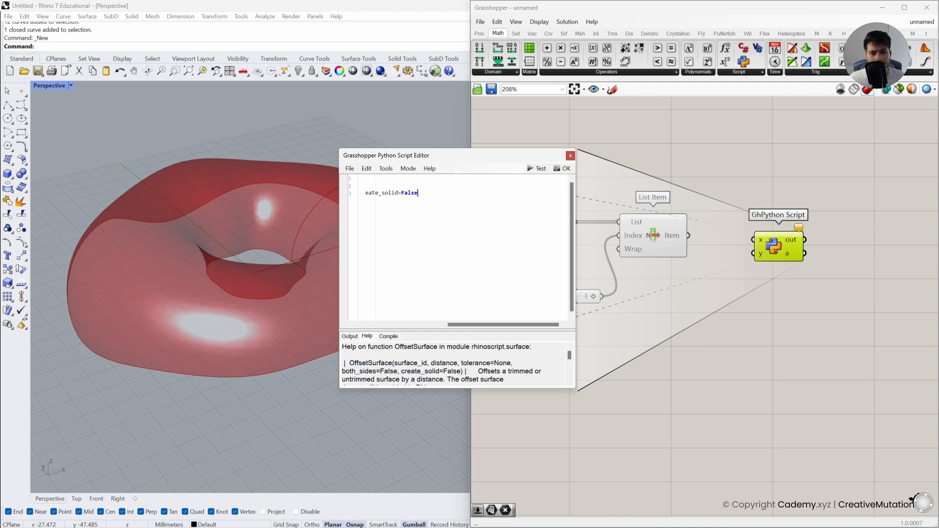
pyautogui.moveTo(468, 325); pyautogui.dragTo(357, 322)
pyautogui.keyDown('ctrl'); pyautogui.scroll(2, 358, 322); pyautogui.keyUp('ctrl')
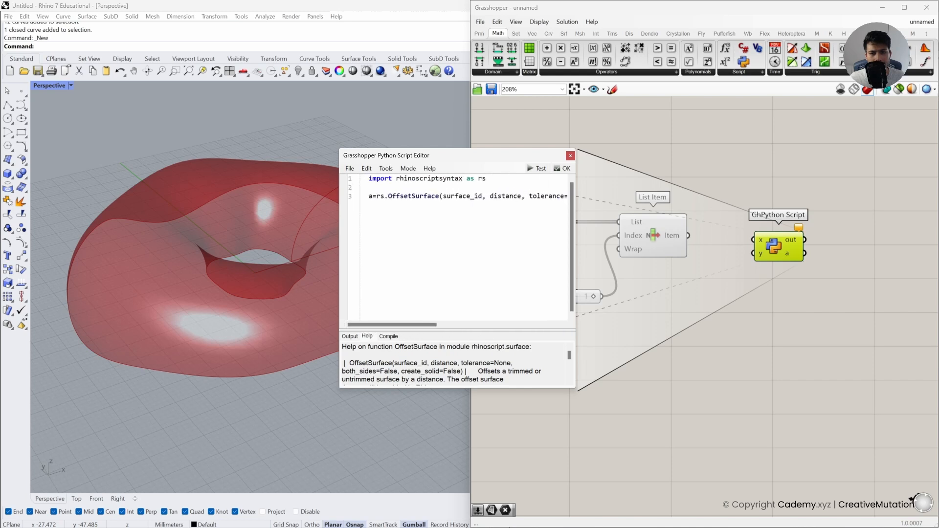
# - Replace the surface_id argument in the OffsetSurface call with x
pyautogui.hotkey('shift', 'Left')
pyautogui.hotkey('shift', 'Left')
pyautogui.hotkey('shift', 'Left')
pyautogui.hotkey('shift', 'Left')
pyautogui.hotkey('shift', 'Left')
pyautogui.hotkey('shift', 'Left')
pyautogui.hotkey('shift', 'Left')
pyautogui.hotkey('shift', 'Left')
pyautogui.hotkey('shift', 'Left')
pyautogui.hotkey('shift', 'Left')
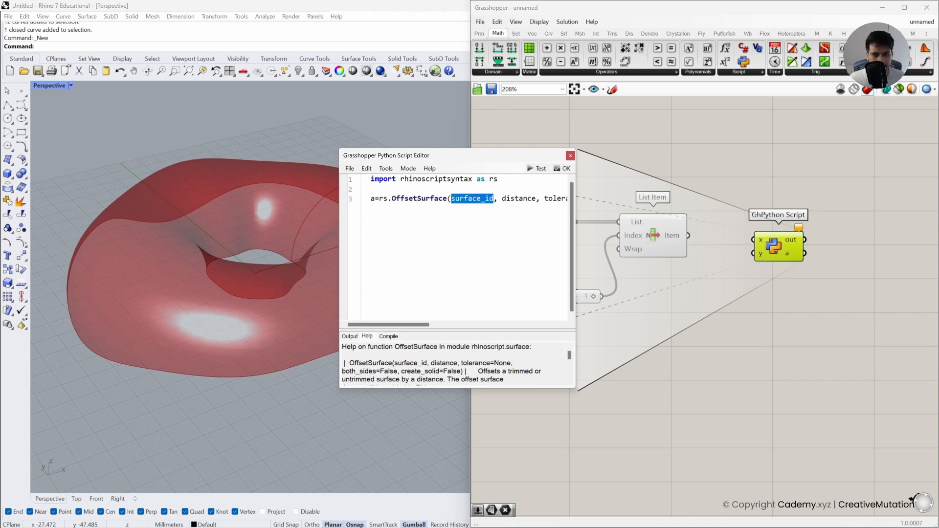
pyautogui.write('x')
# - Replace the distance argument in the OffsetSurface call with y
pyautogui.press('Right')
pyautogui.hotkey('shift', 'Right')
pyautogui.hotkey('shift', 'Right')
pyautogui.hotkey('shift', 'Right')
pyautogui.hotkey('shift', 'Right')
pyautogui.hotkey('shift', 'Right')
pyautogui.hotkey('shift', 'Right')
pyautogui.hotkey('shift', 'Right')
pyautogui.hotkey('shift', 'Right')
pyautogui.hotkey('shift', 'Right')
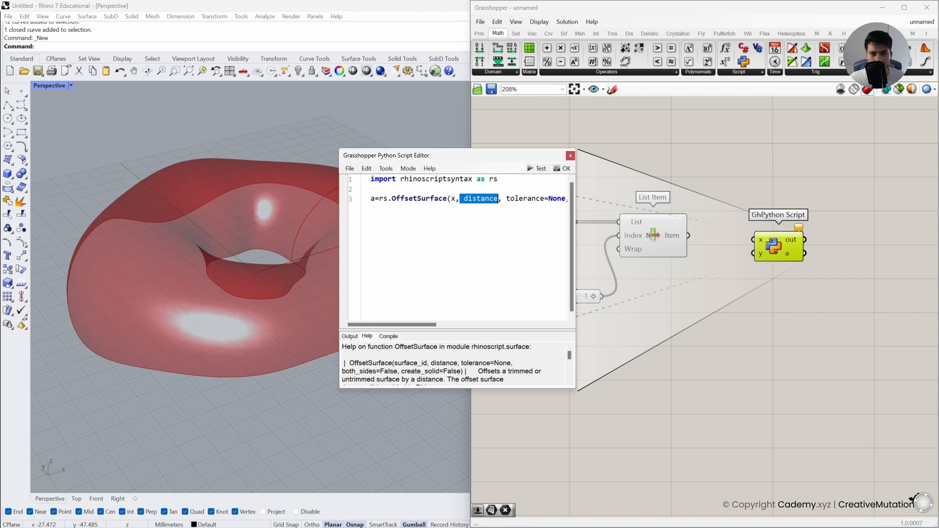
pyautogui.write('y')
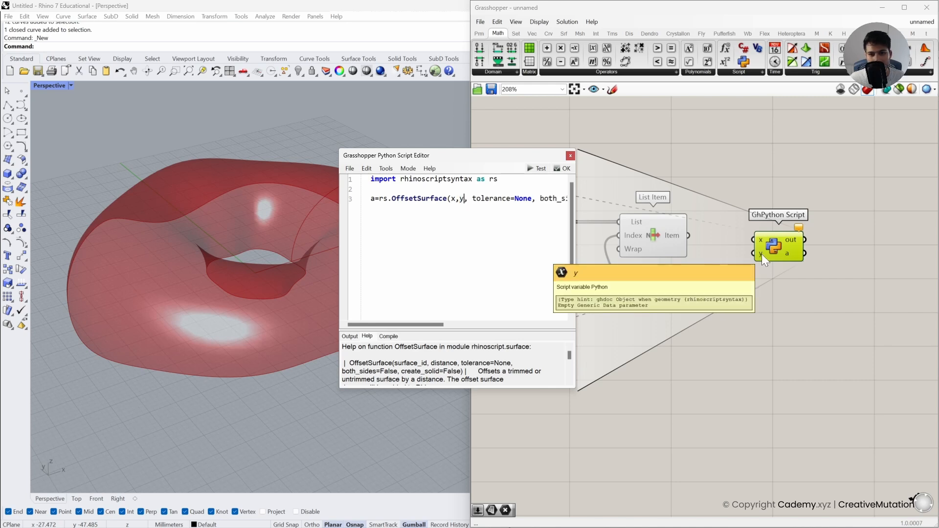
# - Replace the tolerance=None argument in the OffsetSurface call with 0.001
pyautogui.click(468, 199)
pyautogui.hotkey('shift', 'Right')
pyautogui.hotkey('shift', 'Right')
pyautogui.hotkey('shift', 'Right')
pyautogui.hotkey('shift', 'Right')
pyautogui.hotkey('shift', 'Right')
pyautogui.hotkey('shift', 'Right')
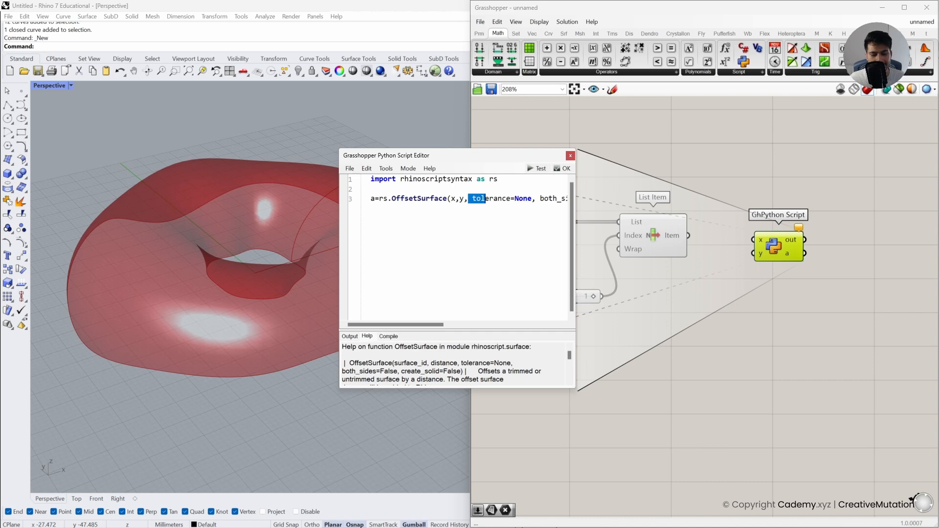
pyautogui.hotkey('shift', 'Right')
pyautogui.hotkey('shift', 'Right')
pyautogui.hotkey('shift', 'Right')
pyautogui.hotkey('shift', 'Right')
pyautogui.hotkey('shift', 'Right')
pyautogui.hotkey('shift', 'Right')
pyautogui.hotkey('shift', 'Right')
pyautogui.hotkey('shift', 'Right')
pyautogui.hotkey('shift', 'Right')
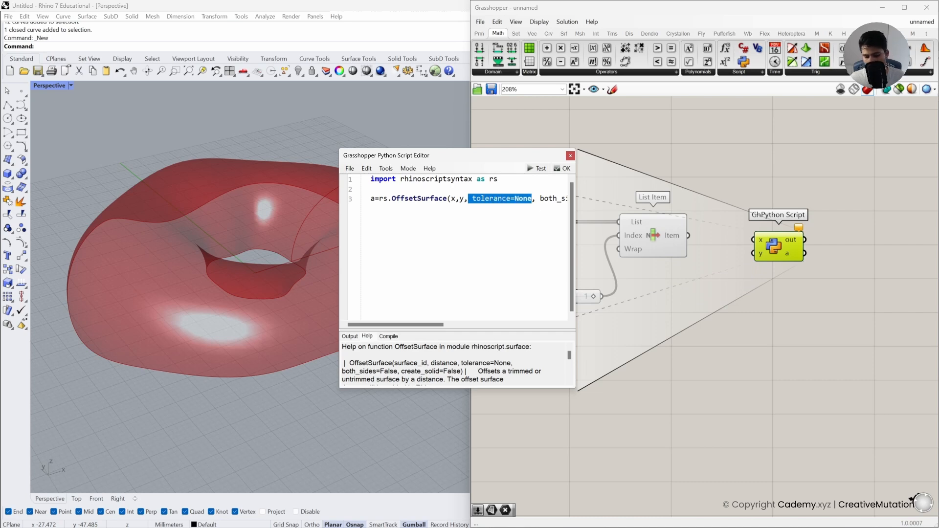
pyautogui.press('BackSpace')
pyautogui.write('0.00')
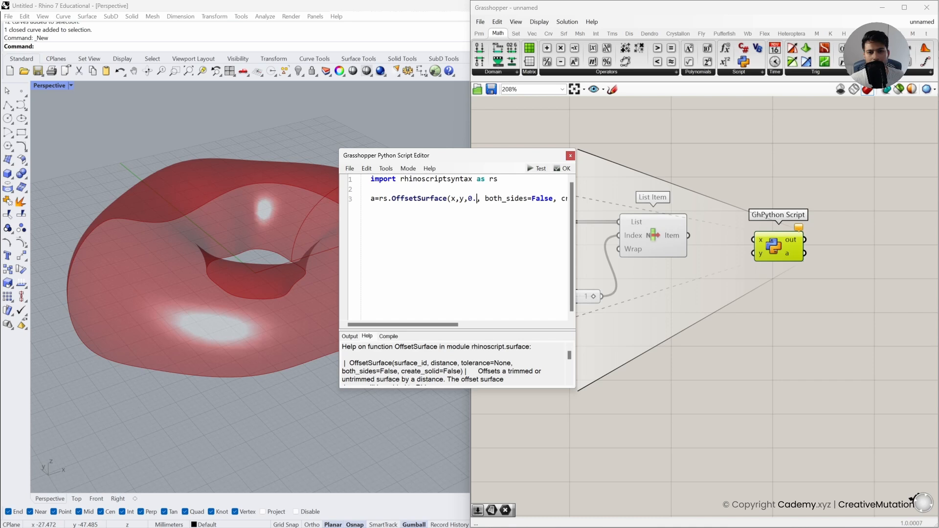
pyautogui.write('1')
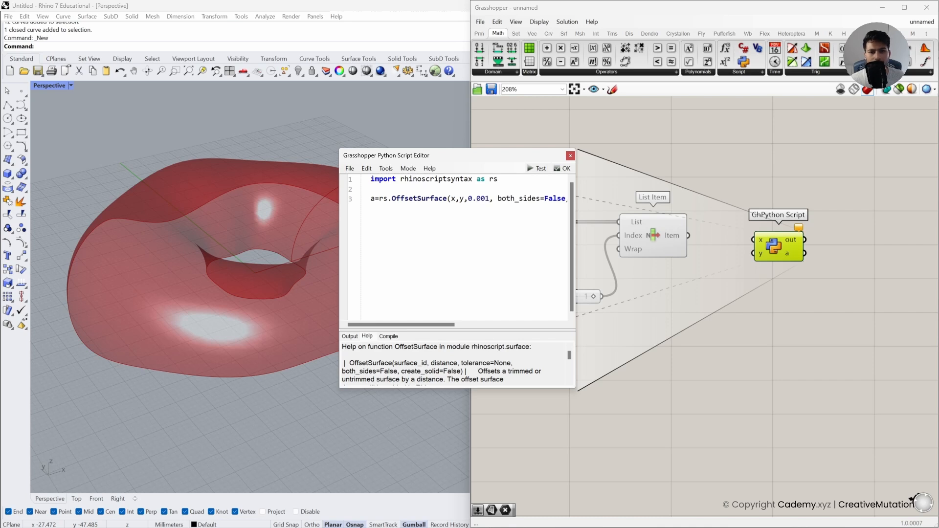
# - Replace the both_sides=False argument in the OffsetSurface call with 0
pyautogui.hotkey('shift', 'Right')
pyautogui.hotkey('shift', 'Right')
pyautogui.hotkey('shift', 'Right')
pyautogui.hotkey('shift', 'Right')
pyautogui.hotkey('shift', 'Right')
pyautogui.hotkey('shift', 'Right')
pyautogui.hotkey('shift', 'Right')
pyautogui.hotkey('shift', 'Right')
pyautogui.hotkey('shift', 'Right')
pyautogui.hotkey('shift', 'Right')
pyautogui.hotkey('shift', 'Right')
pyautogui.hotkey('shift', 'Right')
pyautogui.hotkey('shift', 'Right')
pyautogui.hotkey('shift', 'Right')
pyautogui.hotkey('shift', 'Right')
pyautogui.hotkey('shift', 'Right')
pyautogui.hotkey('shift', 'Right')
pyautogui.hotkey('shift', 'Right')
pyautogui.hotkey('shift', 'Right')
pyautogui.hotkey('shift', 'Right')
pyautogui.hotkey('shift', 'Right')
pyautogui.hotkey('shift', 'Right')
pyautogui.hotkey('shift', 'Right')
pyautogui.hotkey('shift', 'Right')
pyautogui.hotkey('shift', 'Right')
pyautogui.hotkey('shift', 'Right')
pyautogui.hotkey('shift', 'Right')
pyautogui.hotkey('shift', 'Right')
pyautogui.hotkey('shift', 'Right')
pyautogui.click(481, 199)
pyautogui.moveTo(427, 199); pyautogui.dragTo(498, 199)
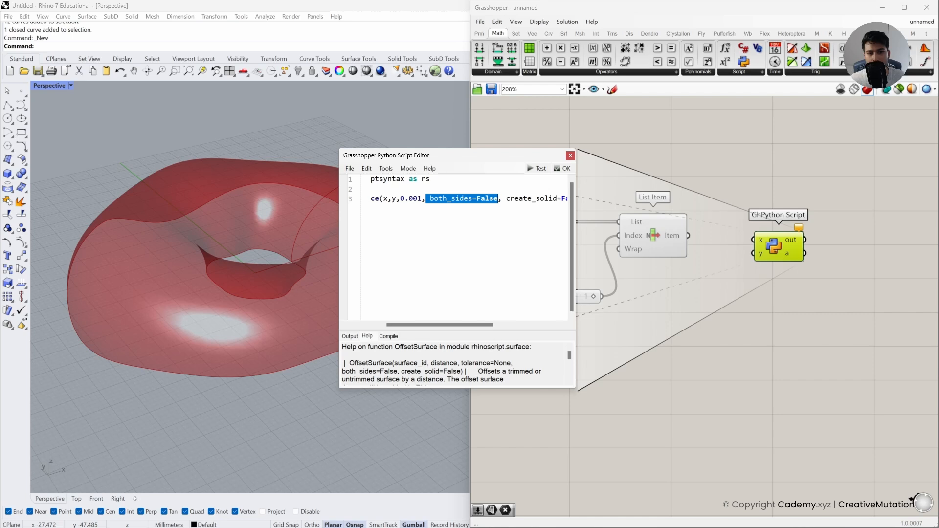
pyautogui.write('0')
# - Replace the create_solid=False argument with 1 and close the OffsetSurface call with a parenthesis
pyautogui.hotkey('shift', 'Right')
pyautogui.hotkey('shift', 'Right')
pyautogui.hotkey('shift', 'Right')
pyautogui.hotkey('shift', 'Right')
pyautogui.hotkey('shift', 'Right')
pyautogui.hotkey('shift', 'Right')
pyautogui.hotkey('shift', 'Right')
pyautogui.hotkey('shift', 'Right')
pyautogui.hotkey('shift', 'Right')
pyautogui.hotkey('shift', 'Right')
pyautogui.hotkey('shift', 'Right')
pyautogui.hotkey('shift', 'Right')
pyautogui.hotkey('shift', 'Right')
pyautogui.hotkey('shift', 'Right')
pyautogui.hotkey('shift', 'Right')
pyautogui.hotkey('shift', 'Right')
pyautogui.hotkey('shift', 'Right')
pyautogui.hotkey('shift', 'Right')
pyautogui.hotkey('shift', 'Right')
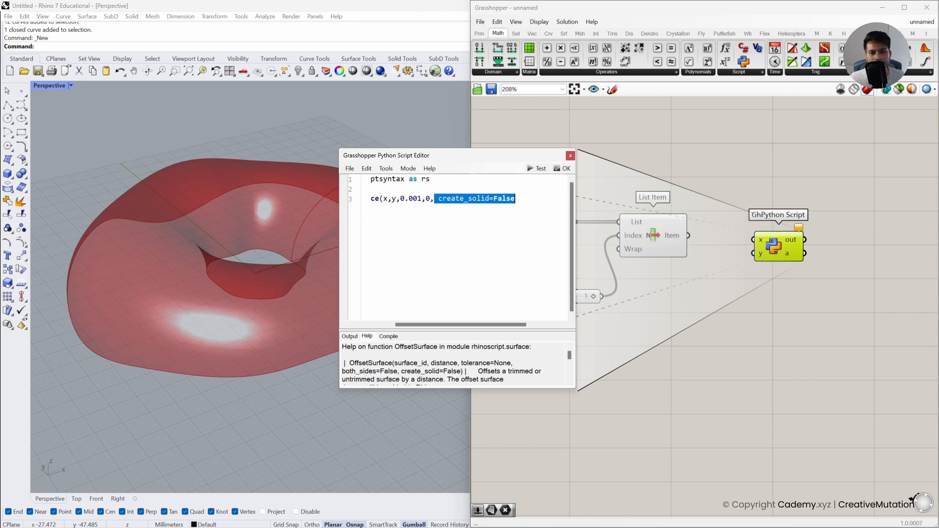
pyautogui.write('1,0,1')
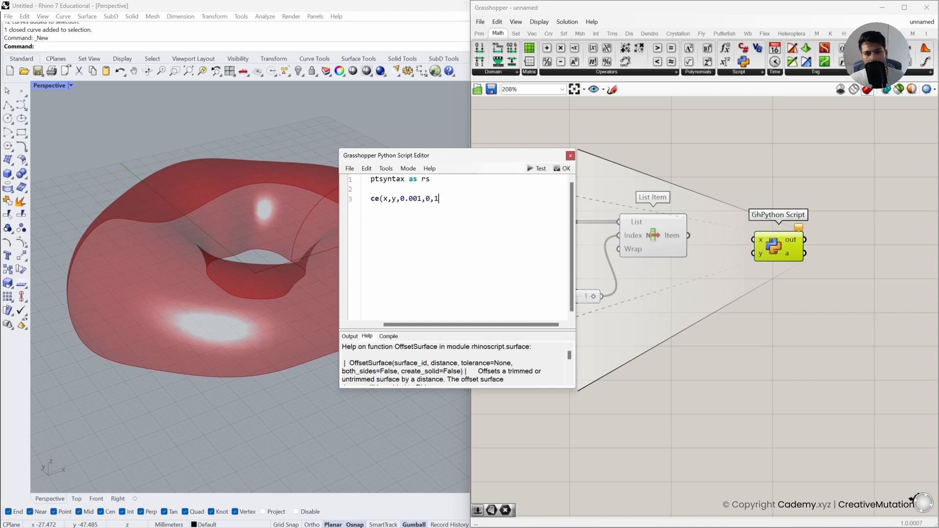
pyautogui.write(')')
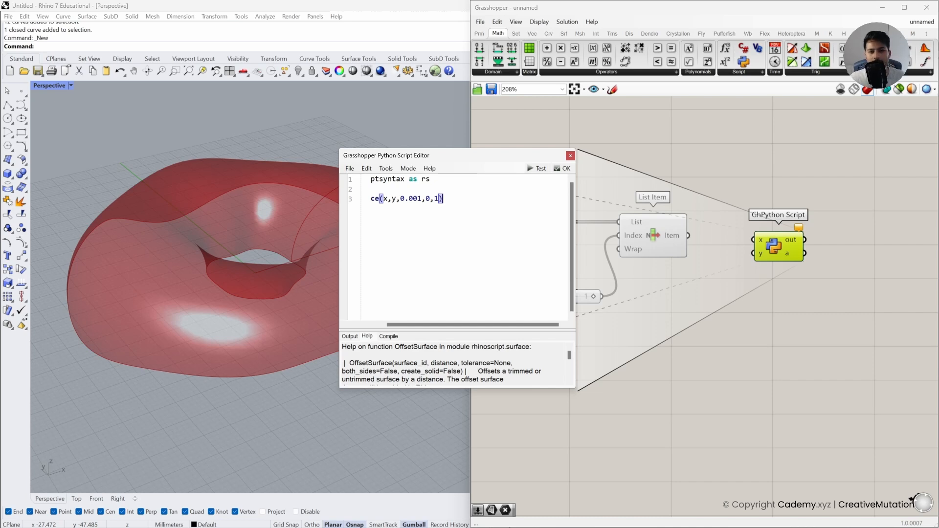
# - Accept the finished script and close the Python editor
pyautogui.moveTo(419, 325); pyautogui.dragTo(370, 326)
pyautogui.click(447, 199)
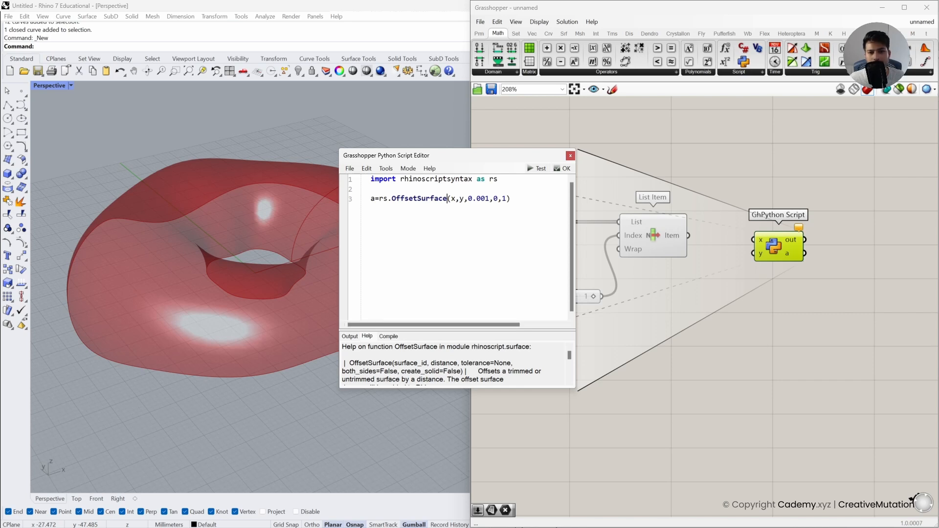
pyautogui.click(564, 168)
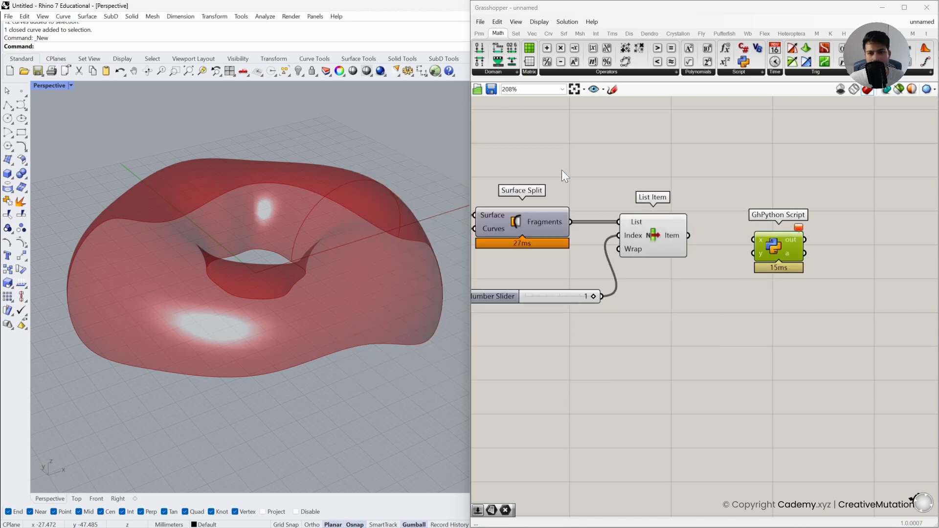
# - Align the GhPython Script component with List Item and connect the Item output to its x input
pyautogui.click(759, 324)
pyautogui.moveTo(768, 243); pyautogui.dragTo(777, 245)
pyautogui.click(712, 312)
pyautogui.moveTo(688, 235); pyautogui.dragTo(780, 249)
# - Add a number slider set to 2.00 below List Item and connect it to the GhPython Script's y input
pyautogui.doubleClick(718, 333)
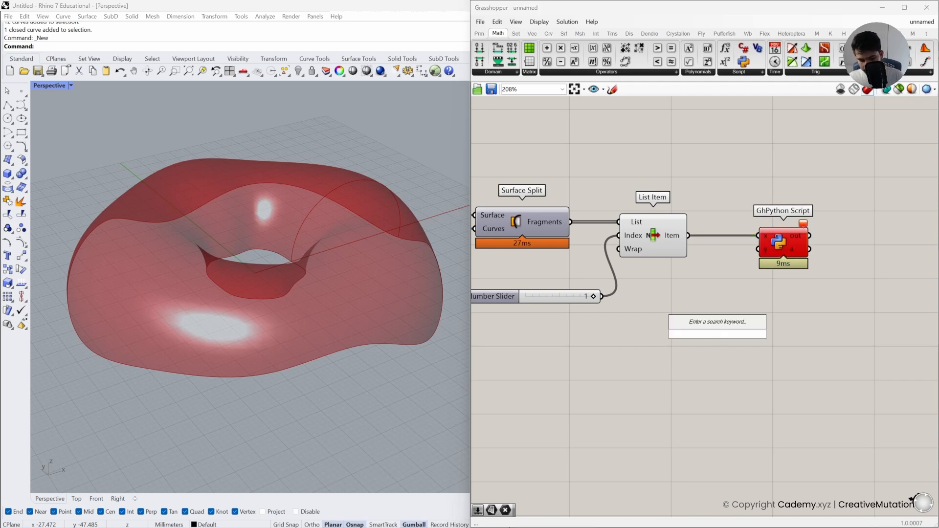
pyautogui.write('2')
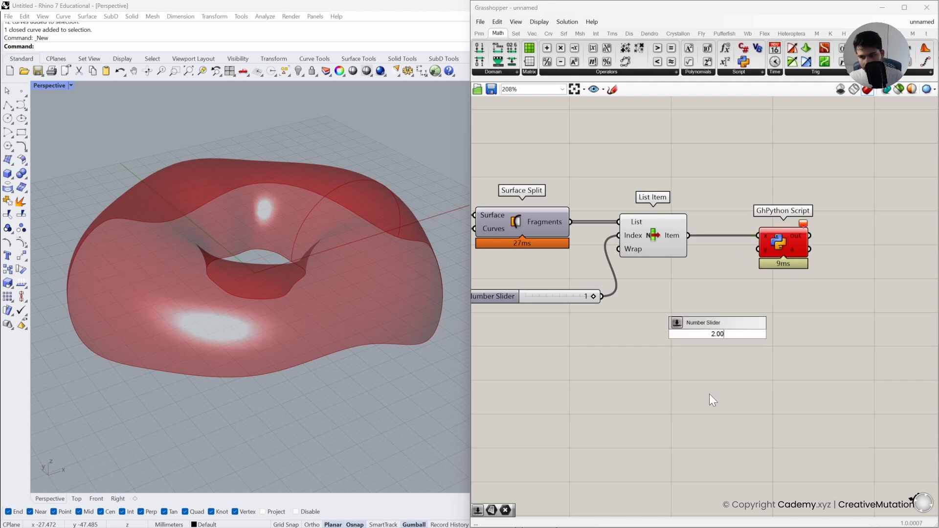
pyautogui.press('Return')
pyautogui.moveTo(761, 333); pyautogui.dragTo(713, 321)
pyautogui.moveTo(759, 249); pyautogui.dragTo(718, 341)
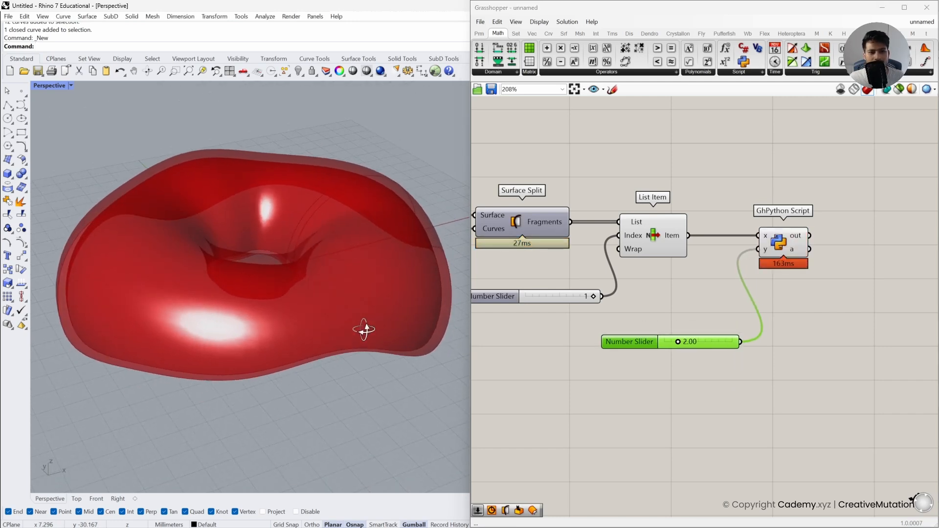
# - Turn off the preview of the List Item component between Surface Split and GhPython Script
pyautogui.click(644, 240)
pyautogui.middleClick(645, 240)
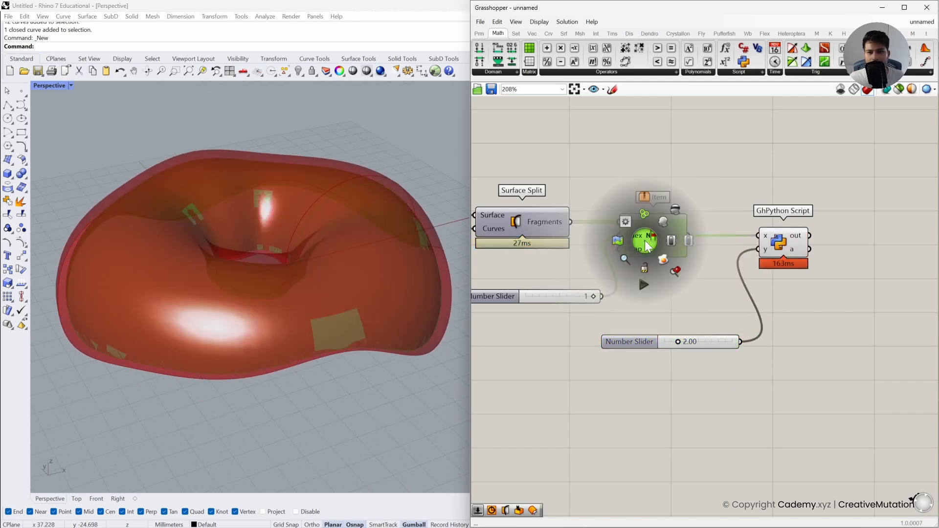
pyautogui.click(677, 211)
pyautogui.click(689, 183)
pyautogui.moveTo(400, 361)
pyautogui.mouseDown(button='right')
pyautogui.moveTo(403, 277)
pyautogui.moveTo(400, 361)
pyautogui.mouseUp(button='right')
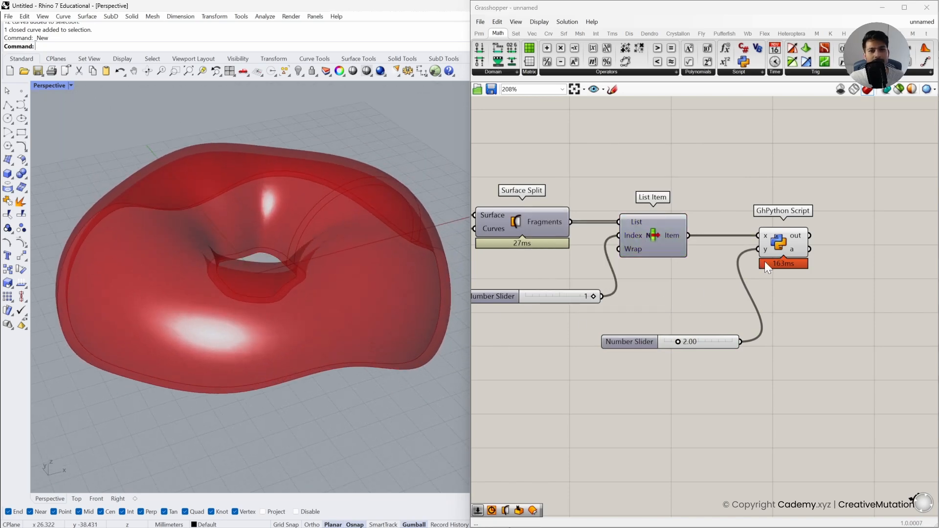
# - Set the offset distance slider feeding the script's y input to 1.00
pyautogui.moveTo(680, 343); pyautogui.dragTo(673, 344)
pyautogui.doubleClick(673, 344)
pyautogui.write('1')
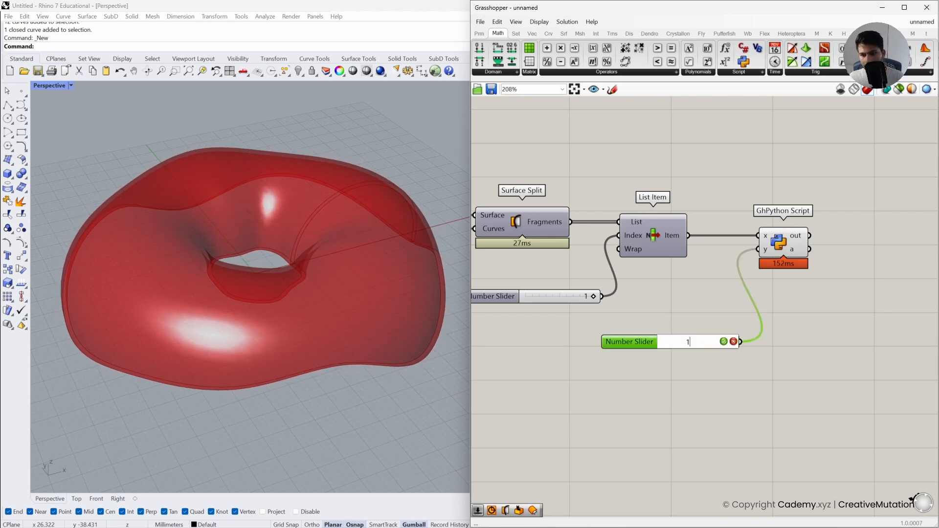
pyautogui.press('Return')
pyautogui.moveTo(792, 250)
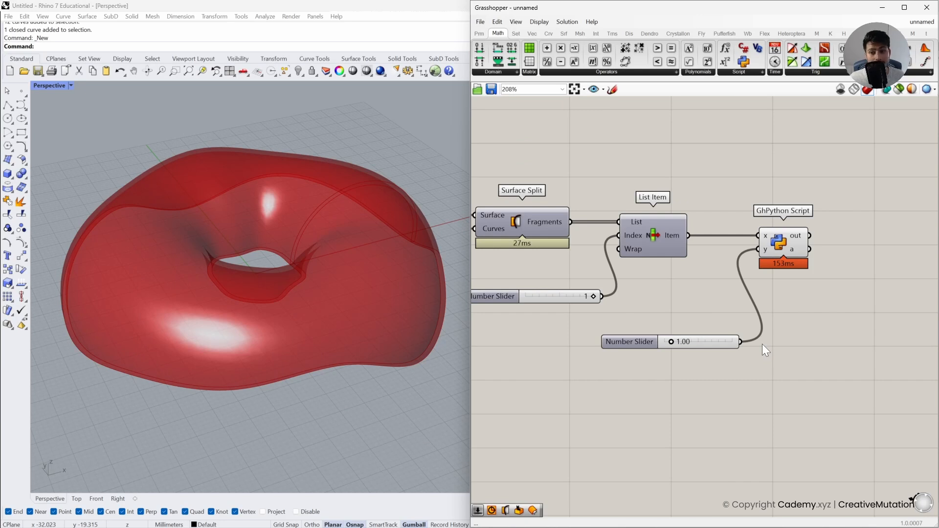
# - Turn on the Loft component's preview to compare the full torus with the offset solid
pyautogui.scroll(-2, 762, 344)
pyautogui.moveTo(586, 228); pyautogui.dragTo(648, 234, button='right')
pyautogui.scroll(-1, 577, 216)
pyautogui.click(512, 185)
pyautogui.middleClick(512, 180)
pyautogui.click(528, 163)
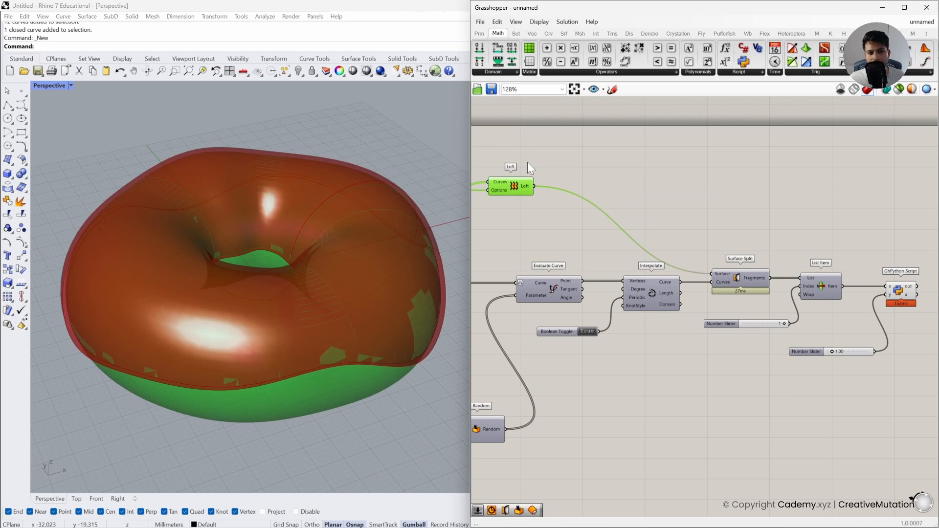
pyautogui.click(680, 169)
pyautogui.moveTo(830, 277); pyautogui.dragTo(715, 271, button='right')
pyautogui.scroll(1, 822, 284)
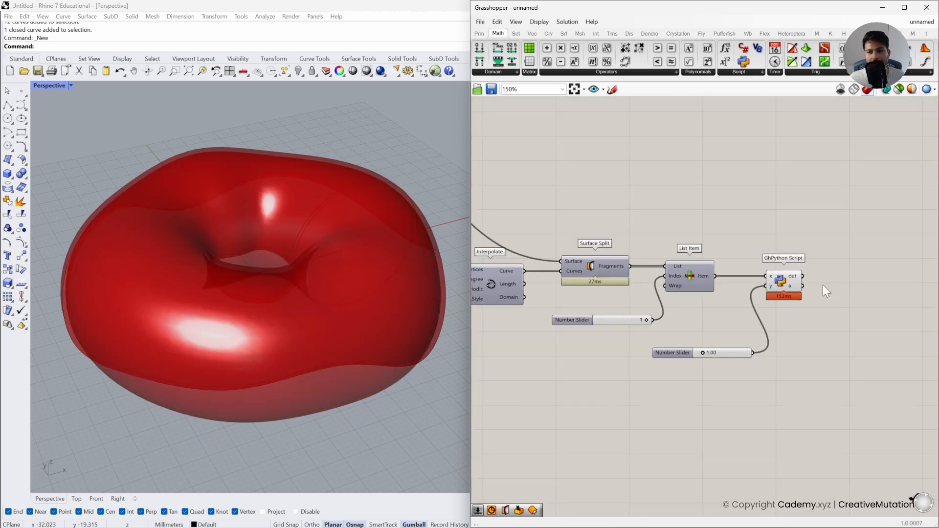
pyautogui.scroll(1, 823, 284)
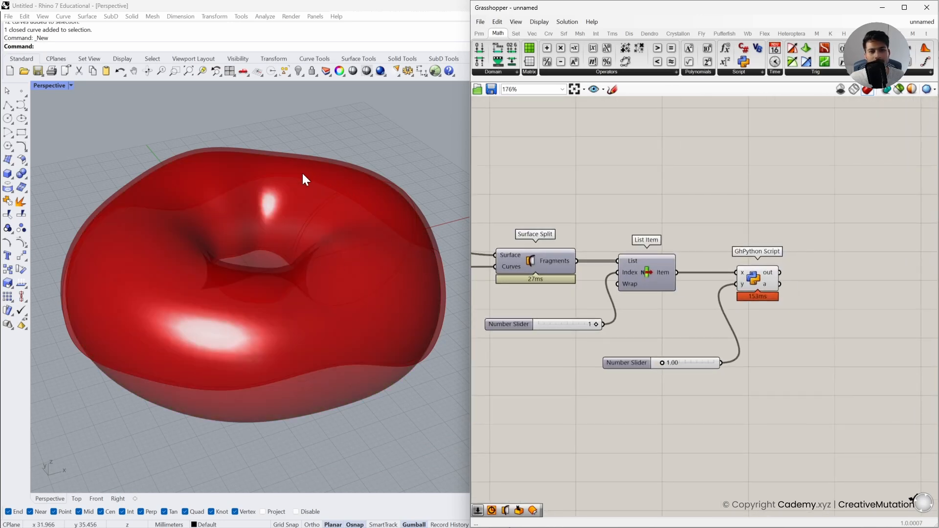
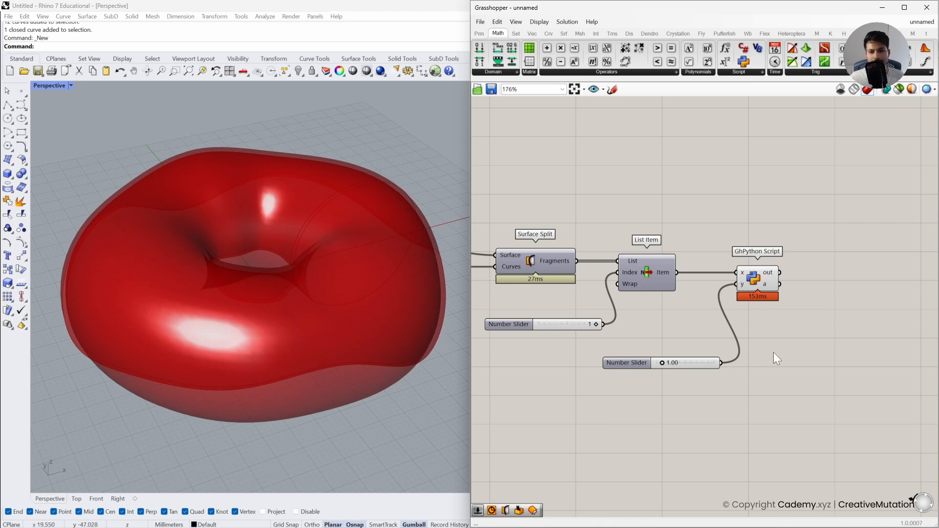
# - Hide the Loft component's preview again and select the GhPython Script component to highlight its solid
pyautogui.click(754, 275)
pyautogui.click(775, 297)
pyautogui.scroll(-1, 645, 267)
pyautogui.moveTo(646, 267); pyautogui.dragTo(694, 269, button='right')
pyautogui.scroll(-1, 636, 265)
pyautogui.click(542, 196)
pyautogui.middleClick(596, 243)
pyautogui.click(628, 211)
pyautogui.moveTo(886, 286); pyautogui.dragTo(627, 272, button='right')
pyautogui.scroll(2, 684, 312)
pyautogui.moveTo(684, 312); pyautogui.dragTo(698, 307, button='right')
pyautogui.scroll(1, 656, 307)
pyautogui.click(668, 263)
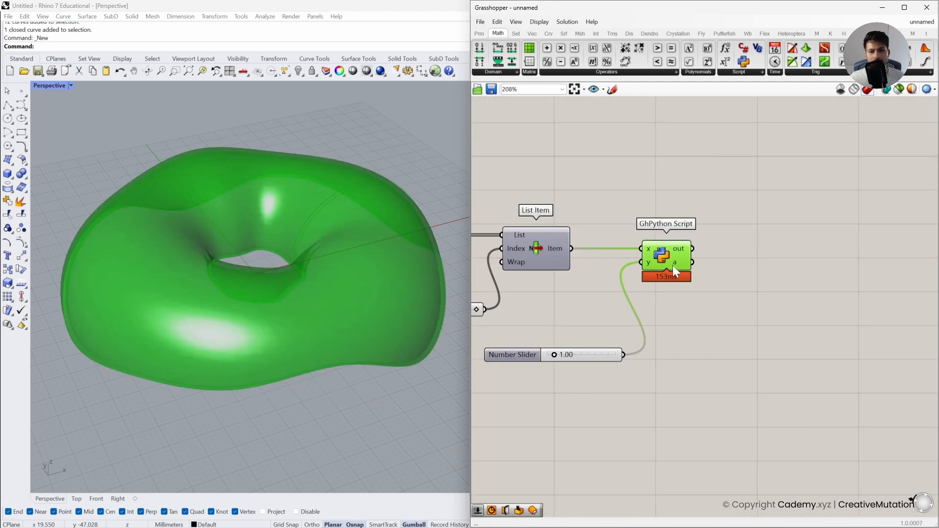
# - Add a Deconstruct Brep component beside the GhPython Script component
pyautogui.doubleClick(783, 301)
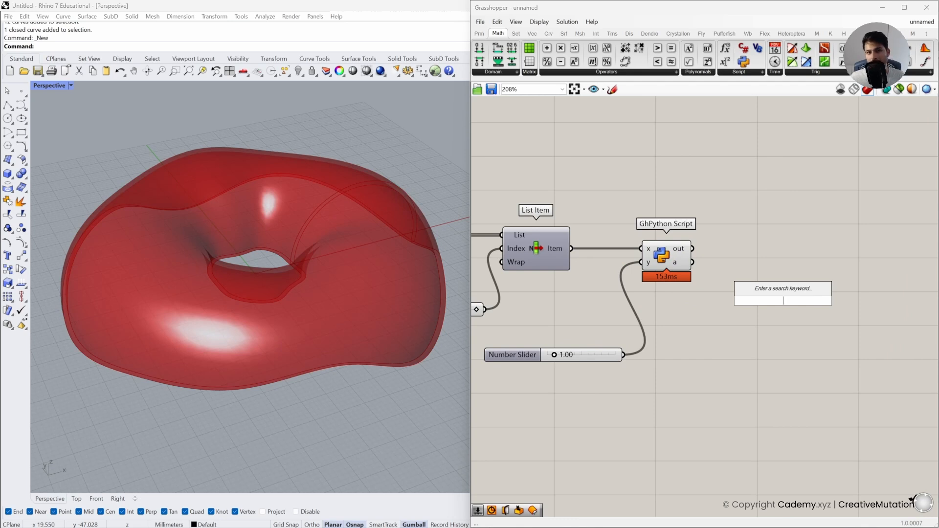
pyautogui.write('deconstruct')
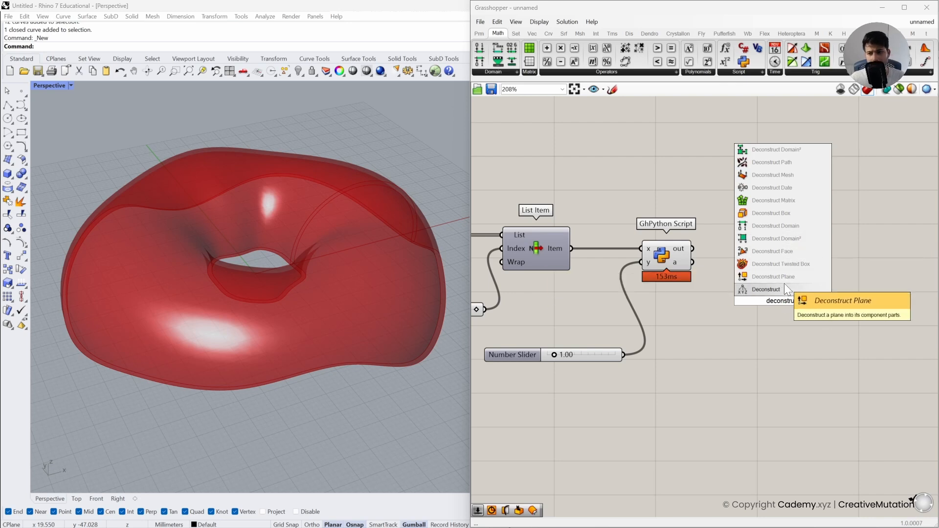
pyautogui.write(' bre')
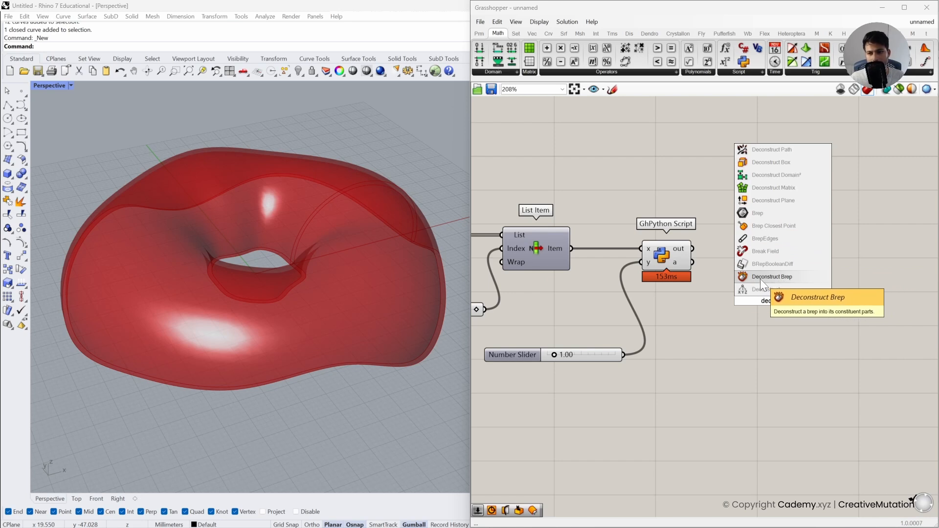
pyautogui.click(759, 277)
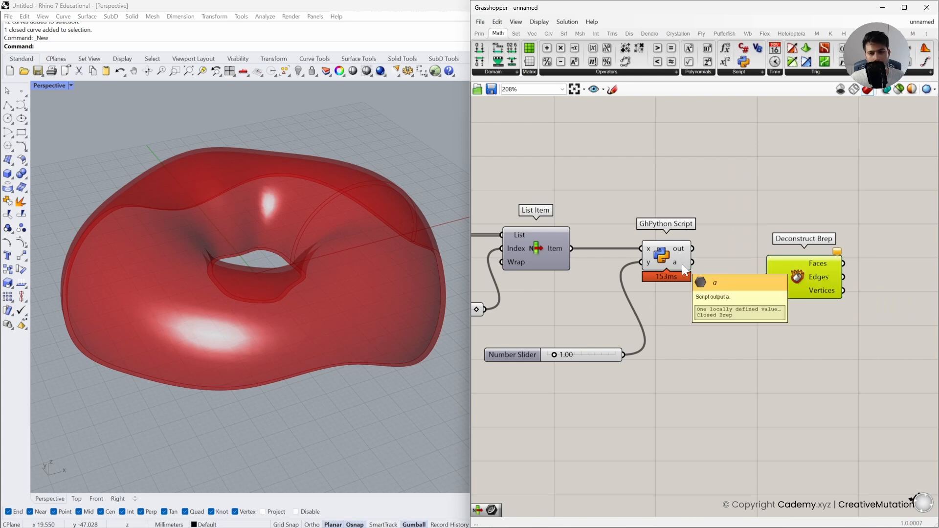
# - Review the OffsetSurface script without changes, and connect the script's a output to the Deconstruct Brep input
pyautogui.doubleClick(664, 258)
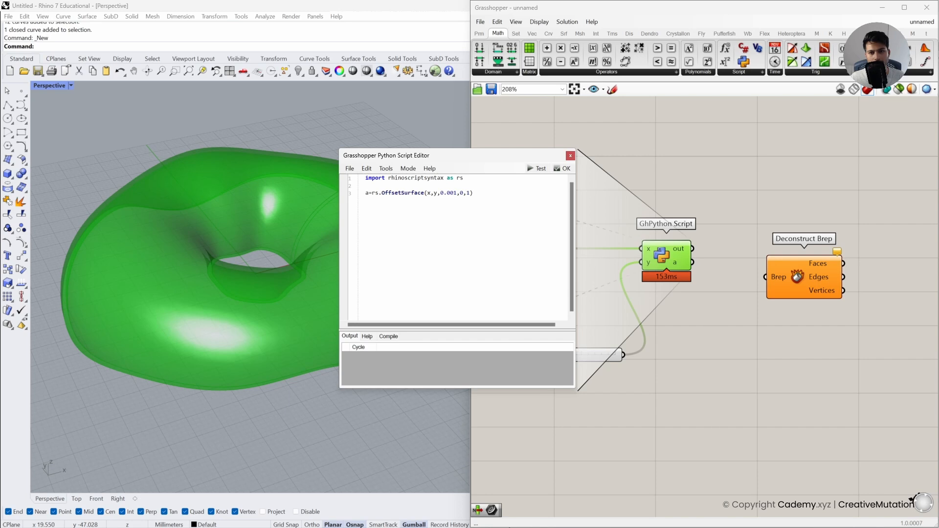
pyautogui.click(570, 157)
pyautogui.moveTo(694, 263); pyautogui.dragTo(786, 266)
pyautogui.click(744, 293)
# - Turn off the preview of the GhPython Script component
pyautogui.moveTo(694, 385); pyautogui.dragTo(577, 244)
pyautogui.middleClick(591, 284)
pyautogui.click(619, 253)
pyautogui.click(802, 330)
pyautogui.moveTo(816, 333); pyautogui.dragTo(729, 328, button='right')
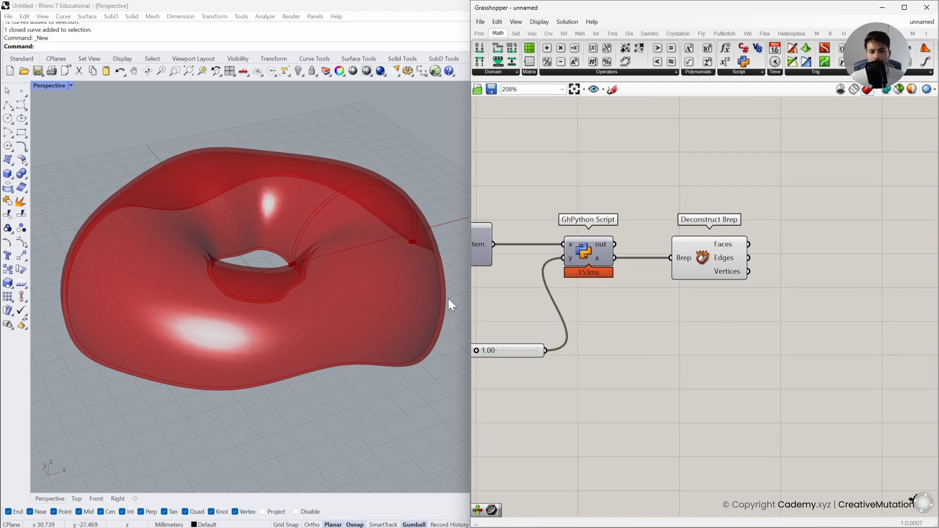
# - Inspect the offset solid up close and check the Faces output of Deconstruct Brep
pyautogui.scroll(3, 405, 302)
pyautogui.moveTo(415, 344); pyautogui.dragTo(411, 321, button='right')
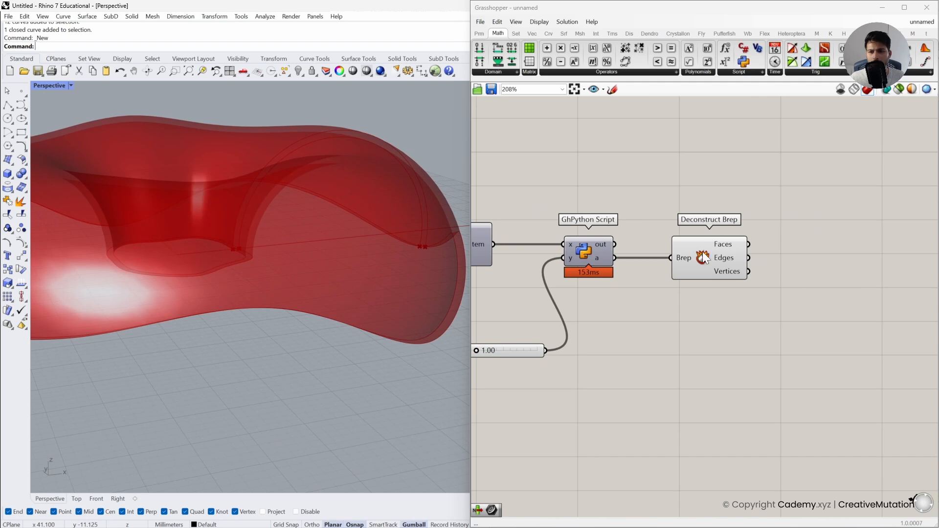
pyautogui.moveTo(733, 243)
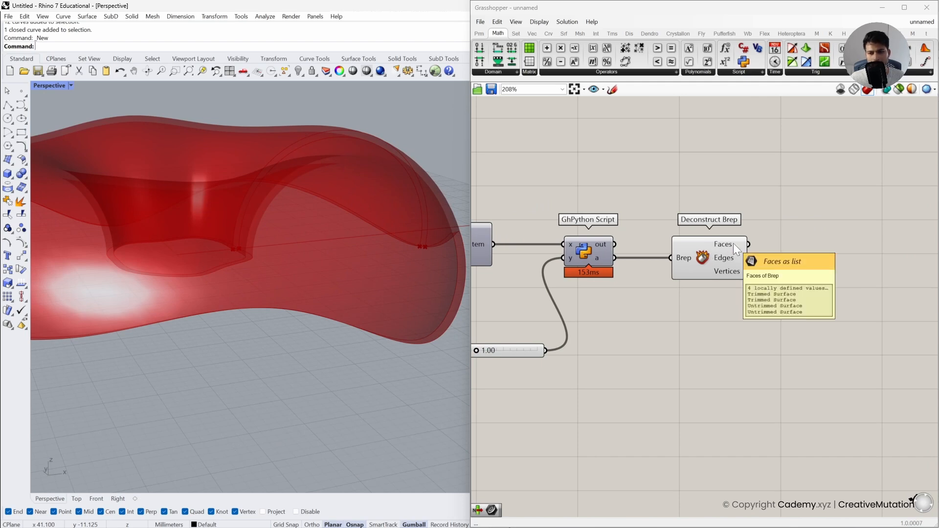
pyautogui.moveTo(648, 290); pyautogui.dragTo(732, 291, button='right')
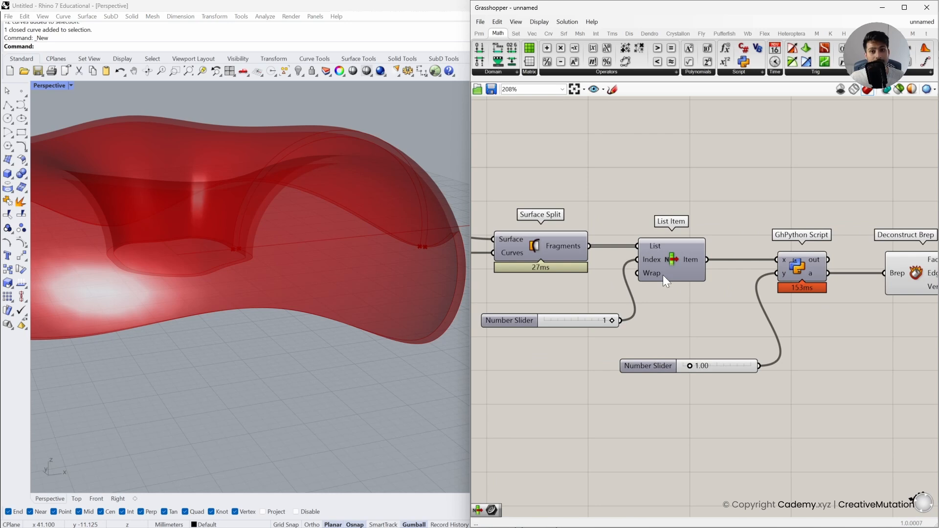
pyautogui.moveTo(847, 307); pyautogui.dragTo(683, 295, button='right')
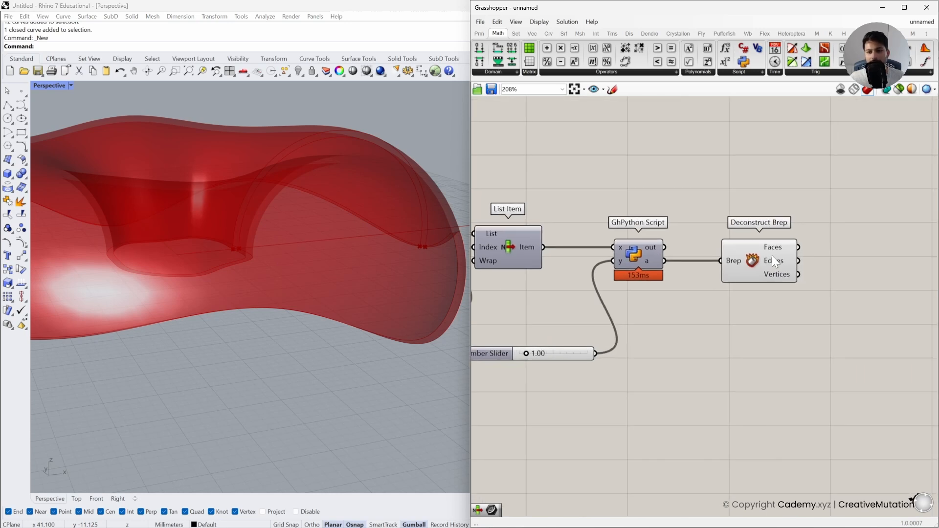
pyautogui.moveTo(838, 264); pyautogui.dragTo(773, 263, button='right')
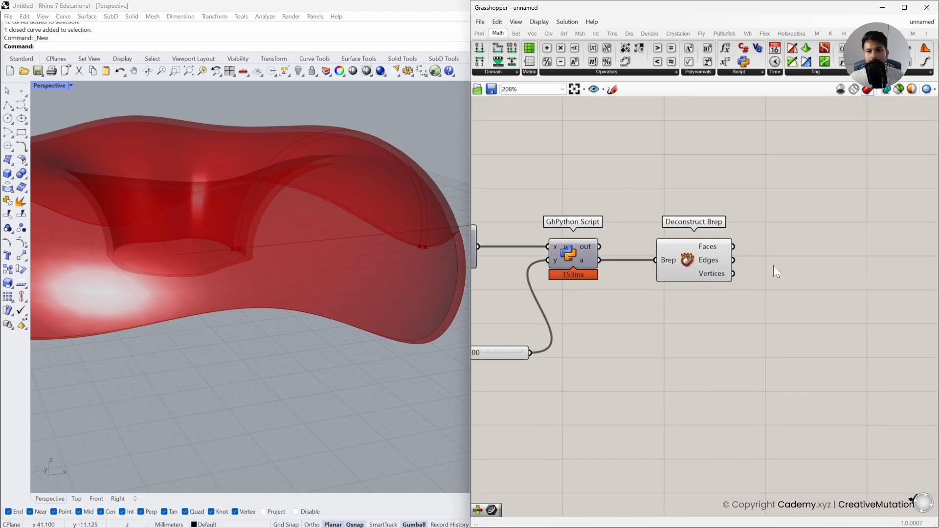
# - Place a List Item component after Deconstruct Brep and connect the Faces output to its List input
pyautogui.click(516, 33)
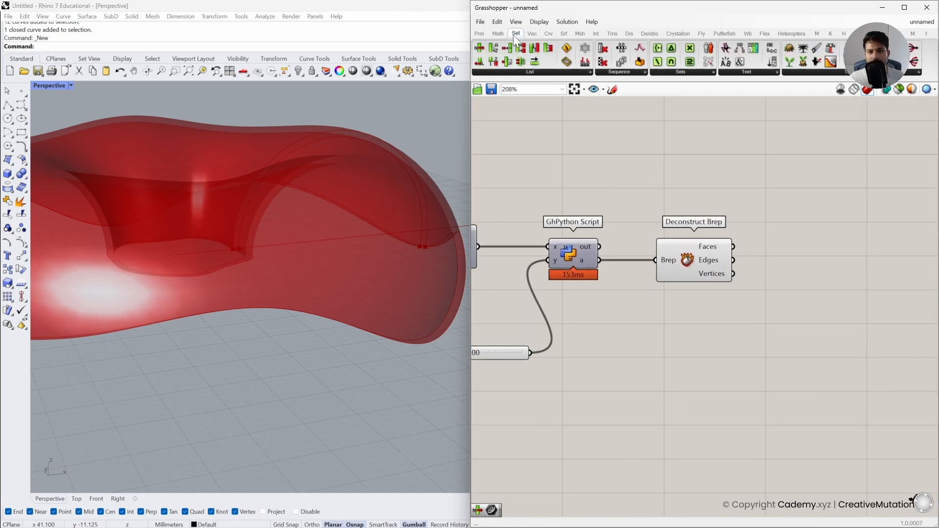
pyautogui.click(520, 74)
pyautogui.moveTo(511, 102); pyautogui.dragTo(589, 131)
pyautogui.moveTo(822, 269); pyautogui.dragTo(821, 269)
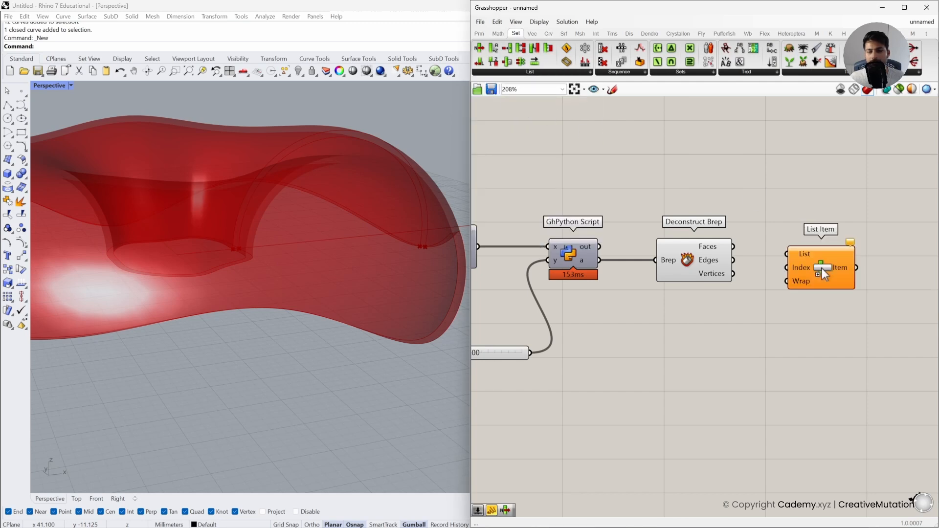
pyautogui.moveTo(767, 248); pyautogui.dragTo(782, 252)
pyautogui.click(820, 256)
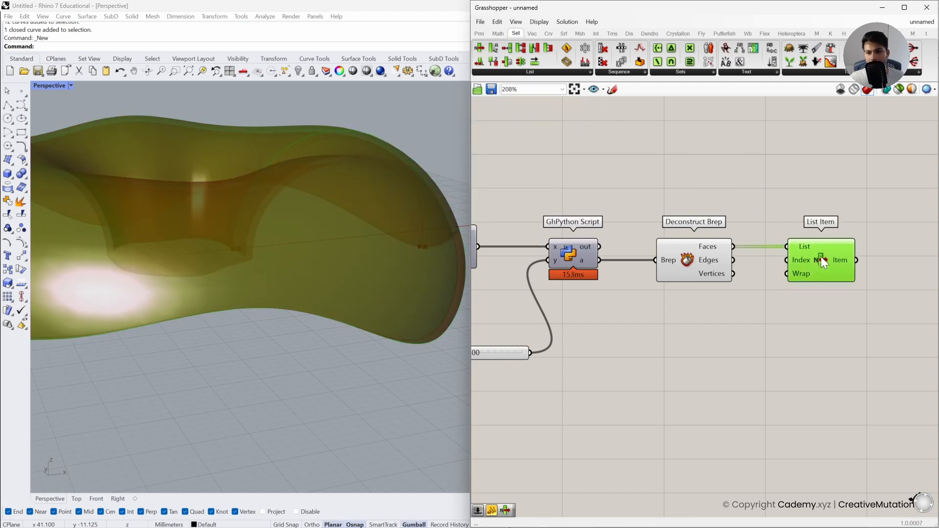
# - Turn off the preview of the Deconstruct Brep component so only the picked face is displayed
pyautogui.moveTo(725, 333); pyautogui.dragTo(560, 235)
pyautogui.middleClick(631, 241)
pyautogui.click(655, 213)
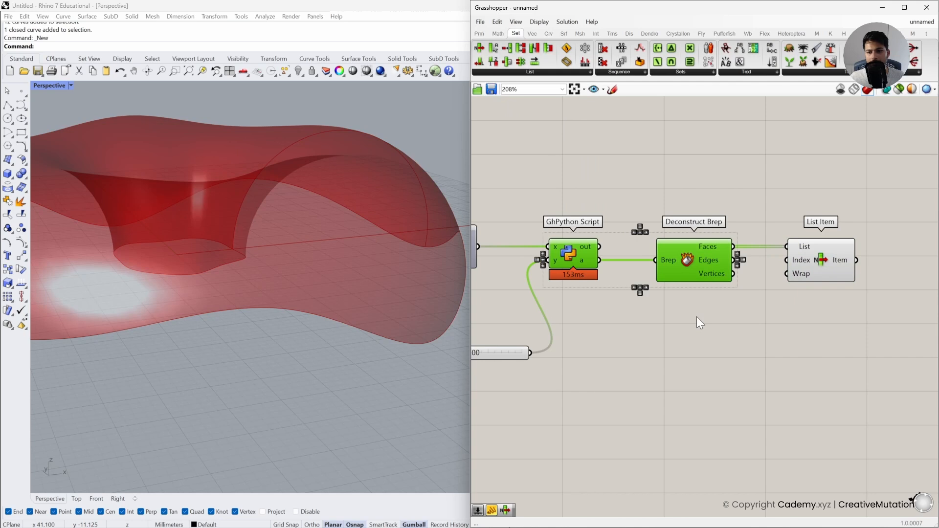
# - Add an integer slider created from 3, connect it to the new List Item's Index input, and set it to 0
pyautogui.doubleClick(697, 316)
pyautogui.write('3')
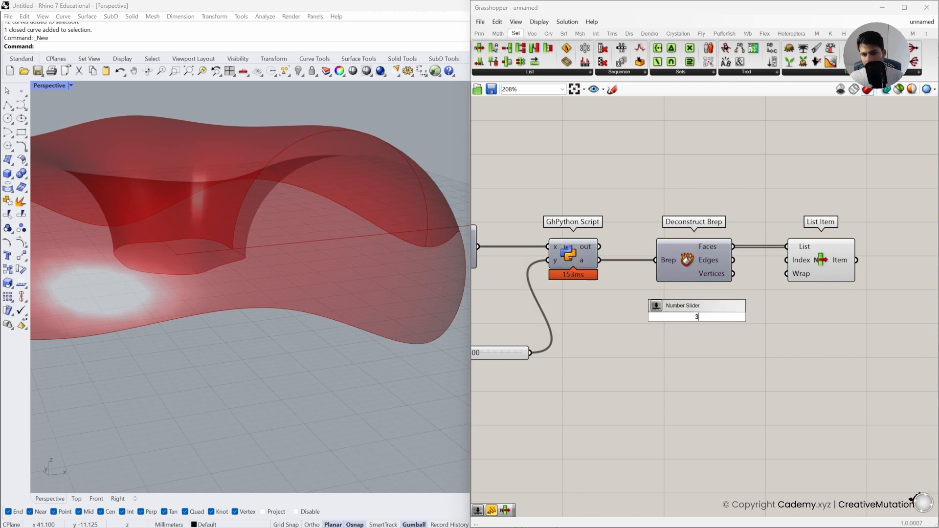
pyautogui.press('Return')
pyautogui.moveTo(786, 260); pyautogui.dragTo(767, 318)
pyautogui.moveTo(709, 317); pyautogui.dragTo(692, 321)
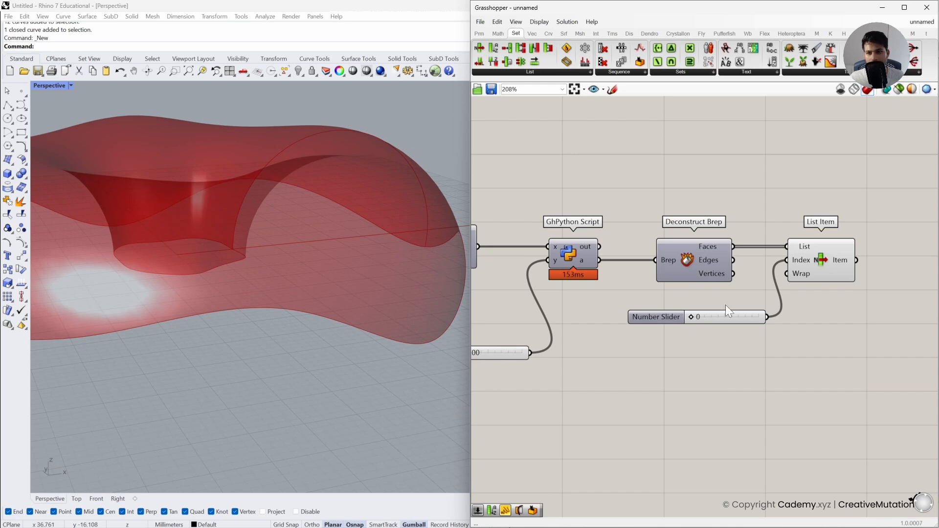
# - Move the face index slider and its List Item lower on the canvas, below Deconstruct Brep
pyautogui.moveTo(739, 316); pyautogui.dragTo(731, 378)
pyautogui.moveTo(819, 256); pyautogui.dragTo(823, 381)
pyautogui.click(825, 336)
pyautogui.moveTo(825, 336); pyautogui.dragTo(728, 314, button='right')
pyautogui.moveTo(286, 228)
pyautogui.mouseDown(button='right')
pyautogui.moveTo(292, 255)
pyautogui.moveTo(307, 258)
pyautogui.moveTo(272, 287)
pyautogui.moveTo(283, 241)
pyautogui.moveTo(293, 275)
pyautogui.moveTo(275, 253)
pyautogui.moveTo(281, 243)
pyautogui.mouseUp(button='right')
pyautogui.scroll(-3, 307, 258)
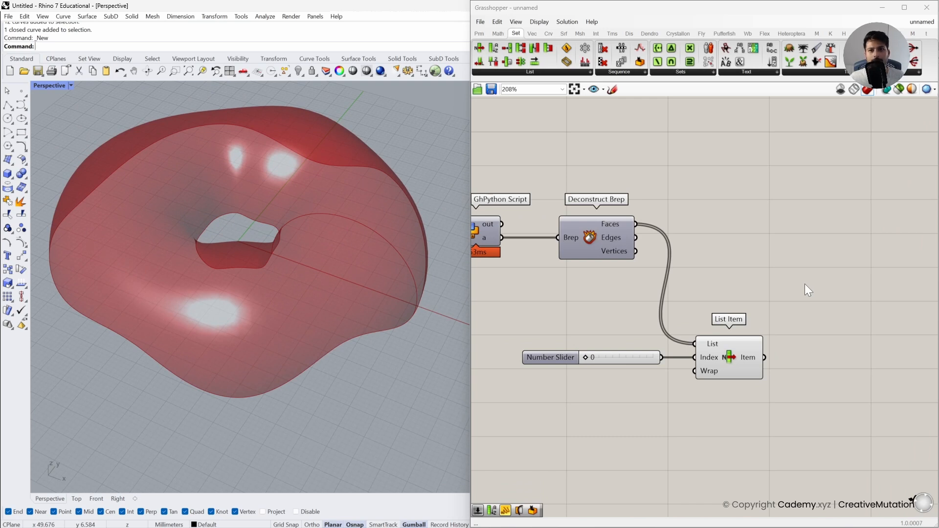
# - Place a Populate Geometry component and connect the List Item's Item output to its Geometry input
pyautogui.click(533, 35)
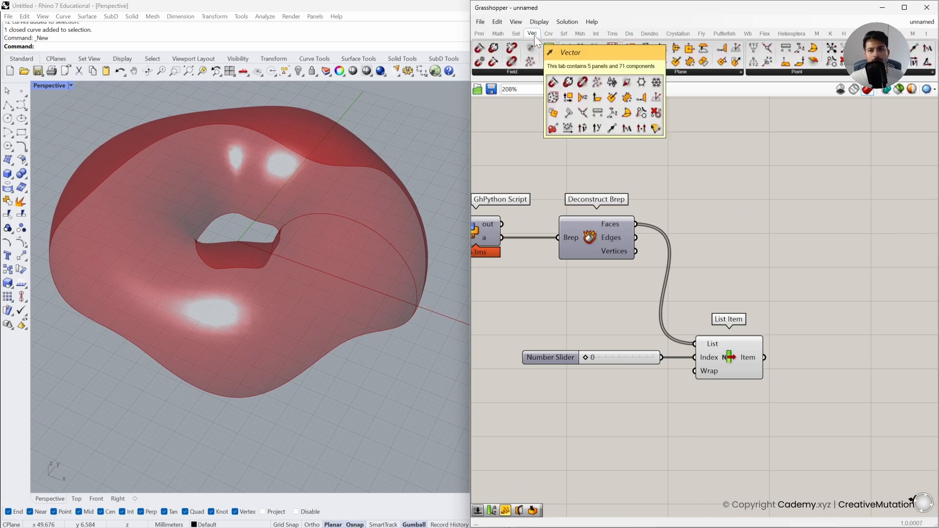
pyautogui.click(589, 72)
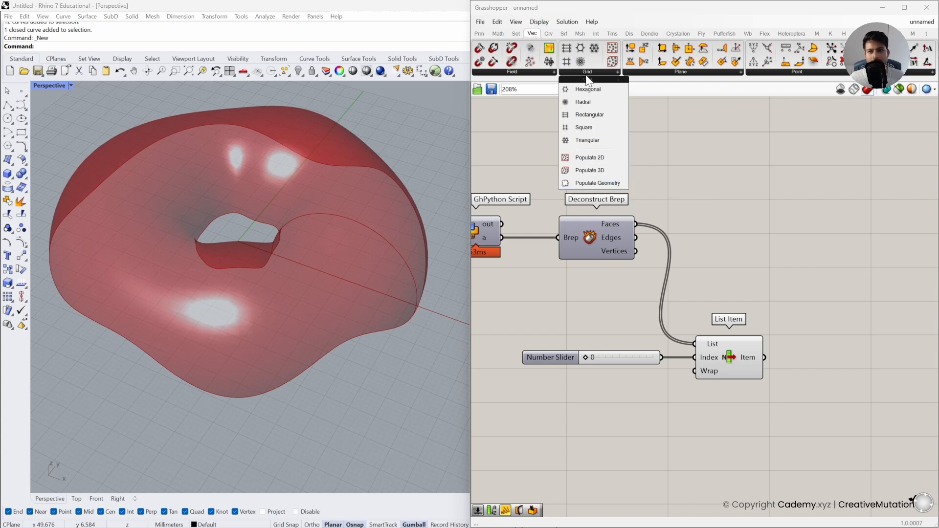
pyautogui.click(596, 184)
pyautogui.click(858, 386)
pyautogui.moveTo(757, 408); pyautogui.dragTo(707, 383, button='right')
pyautogui.moveTo(777, 375); pyautogui.dragTo(791, 375)
pyautogui.moveTo(713, 332); pyautogui.dragTo(804, 344)
pyautogui.click(722, 367)
pyautogui.moveTo(357, 260); pyautogui.dragTo(333, 266, button='right')
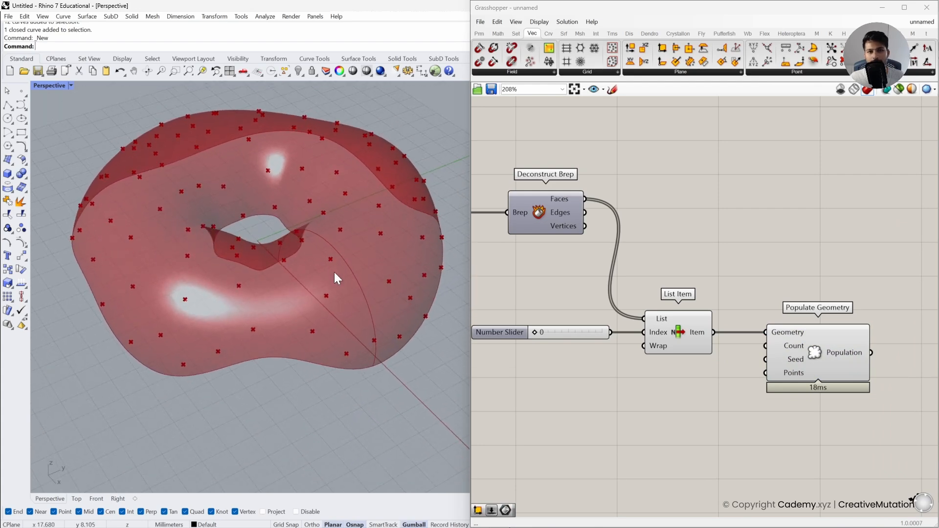
# - Add an integer slider created from 200 and connect it to Populate Geometry's Count input
pyautogui.moveTo(655, 396); pyautogui.dragTo(677, 391, button='right')
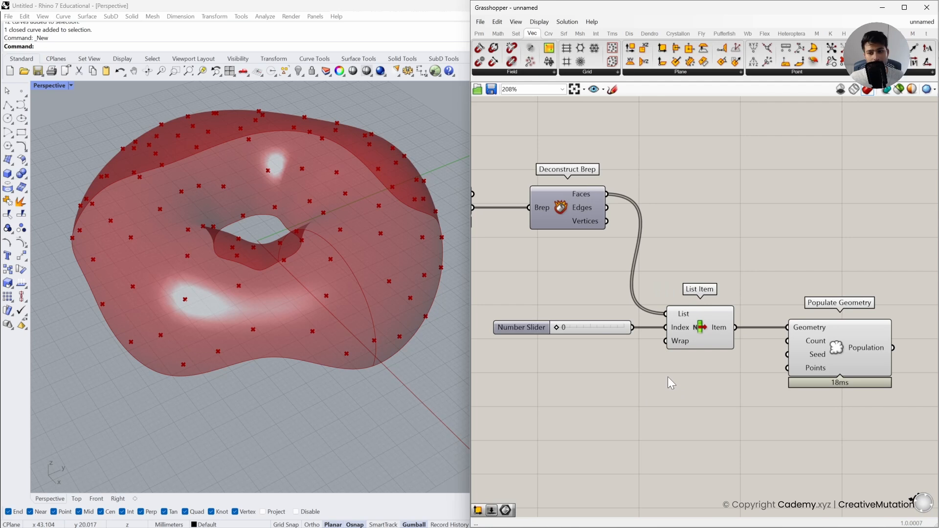
pyautogui.doubleClick(668, 378)
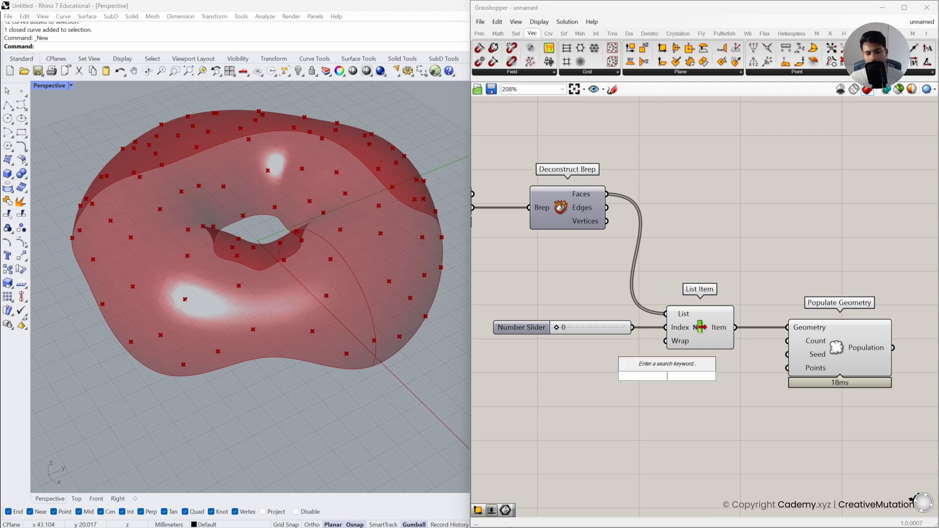
pyautogui.write('200')
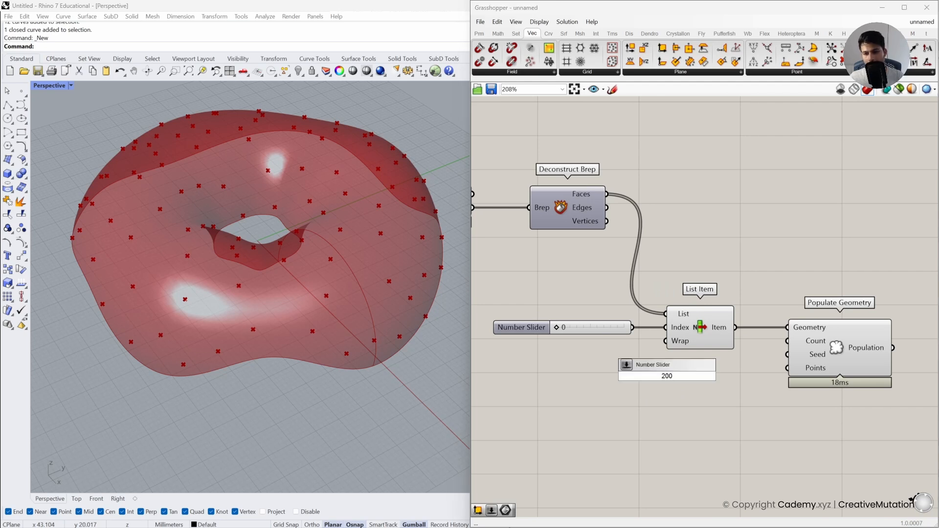
pyautogui.press('Return')
pyautogui.moveTo(787, 340); pyautogui.dragTo(706, 391)
pyautogui.click(716, 412)
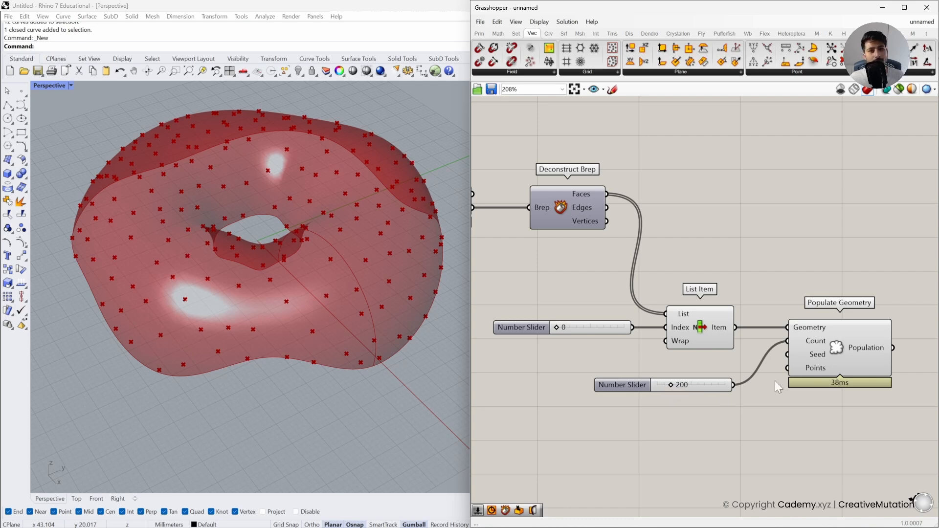
# - Try a population count of 50 on the Count slider and set it back to 200
pyautogui.moveTo(224, 304); pyautogui.dragTo(300, 272, button='right')
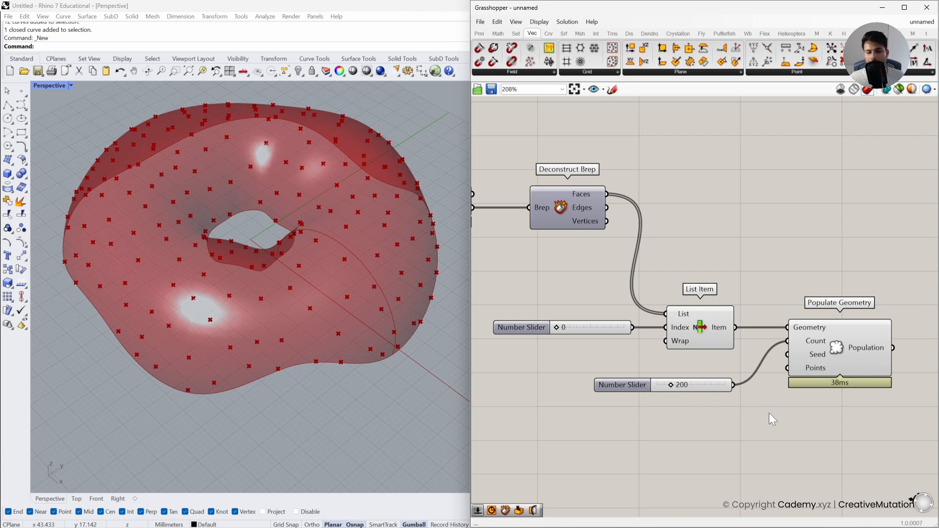
pyautogui.doubleClick(700, 387)
pyautogui.write('50')
pyautogui.press('Return')
pyautogui.click(694, 406)
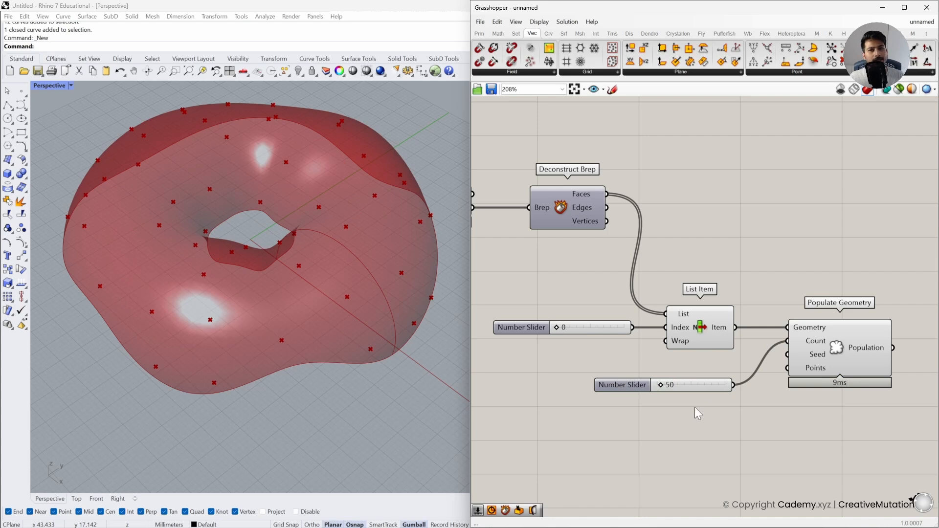
pyautogui.doubleClick(691, 386)
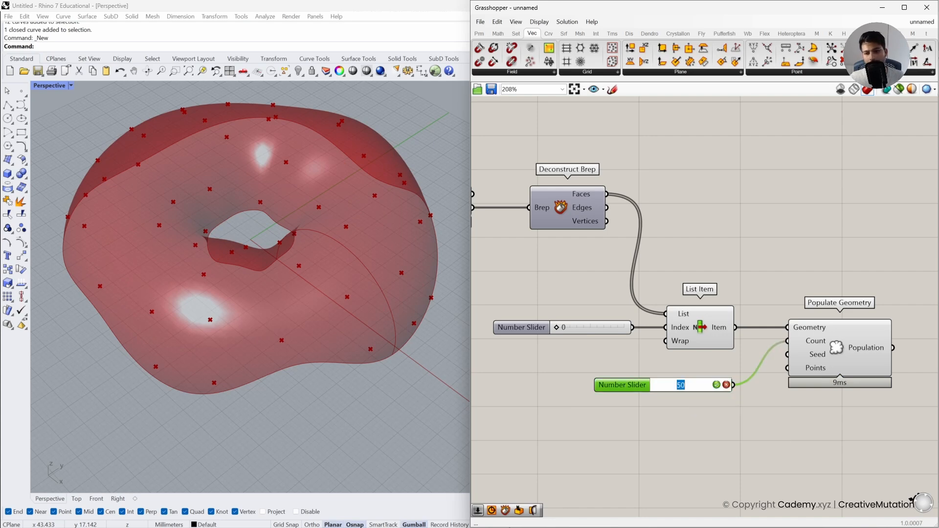
pyautogui.write('200')
pyautogui.click(785, 413)
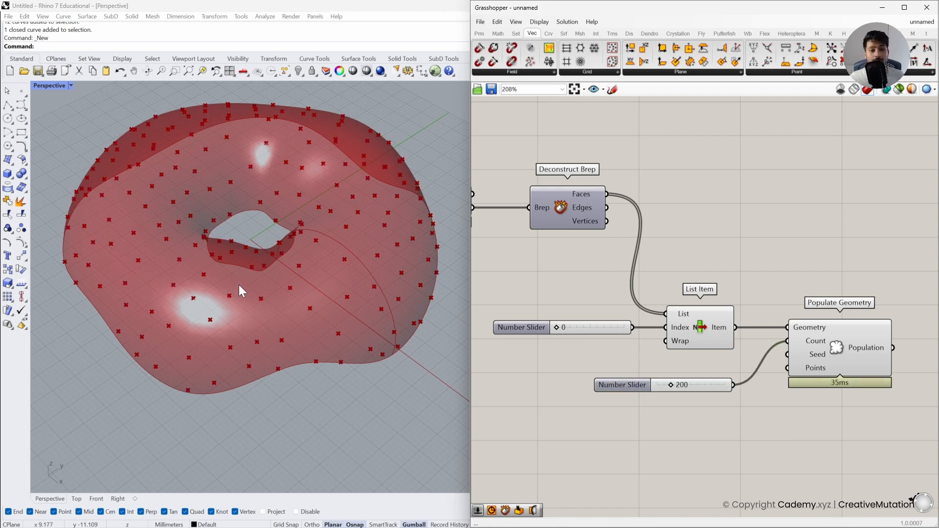
# - Sketch three short polylines in different directions, each starting from a populated point near the surface opening, and delete all three
pyautogui.scroll(4, 353, 259)
pyautogui.moveTo(351, 272); pyautogui.dragTo(325, 276, button='right')
pyautogui.scroll(5, 283, 264)
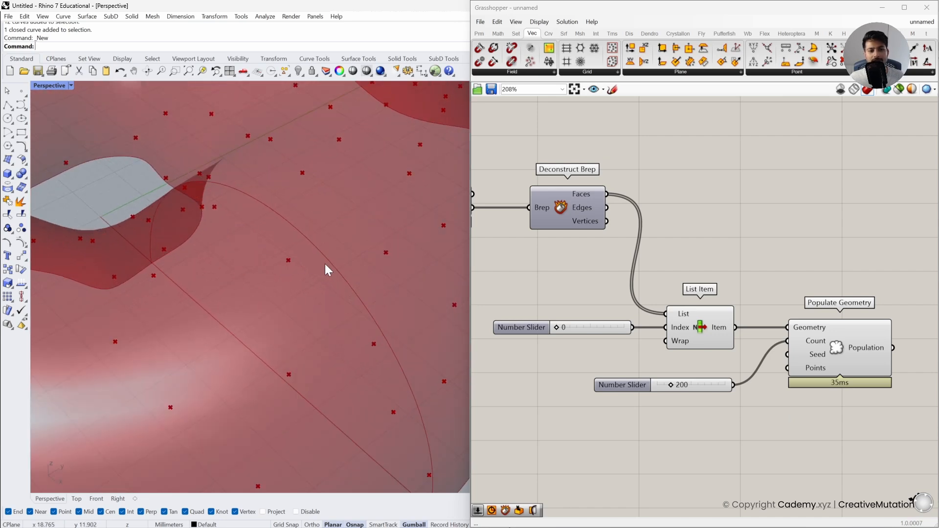
pyautogui.click(8, 105)
pyautogui.click(288, 260)
pyautogui.click(335, 264)
pyautogui.rightClick(334, 264)
pyautogui.rightClick(384, 257)
pyautogui.click(386, 253)
pyautogui.click(372, 221)
pyautogui.rightClick(342, 196)
pyautogui.rightClick(313, 177)
pyautogui.click(302, 172)
pyautogui.click(323, 215)
pyautogui.rightClick(328, 235)
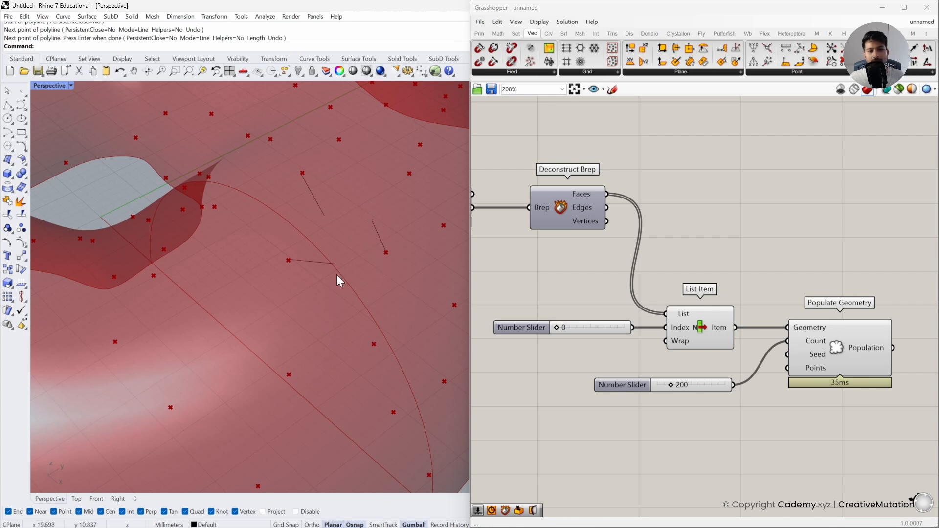
pyautogui.moveTo(395, 154); pyautogui.dragTo(261, 279)
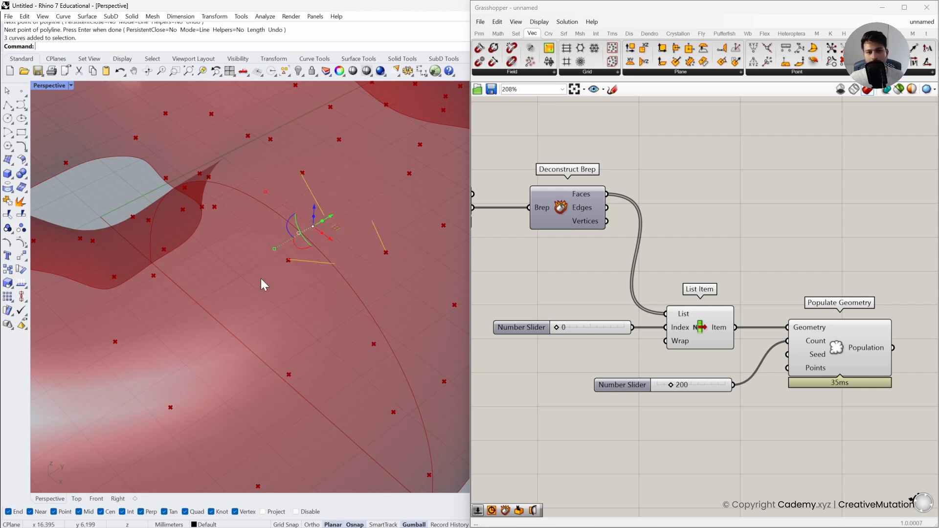
pyautogui.press('Delete')
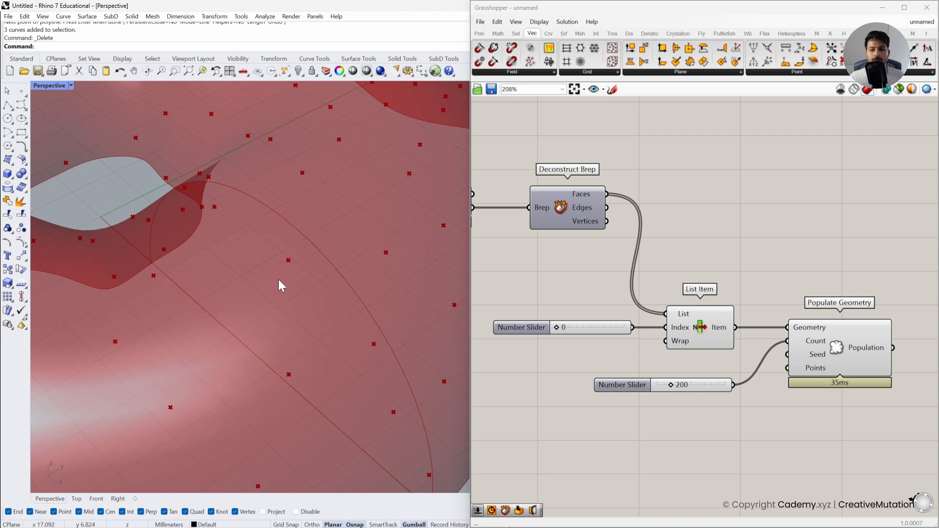
# - Place a Line SDL component beyond Populate Geometry and connect the Population output to its Start input
pyautogui.moveTo(816, 399); pyautogui.dragTo(650, 383, button='right')
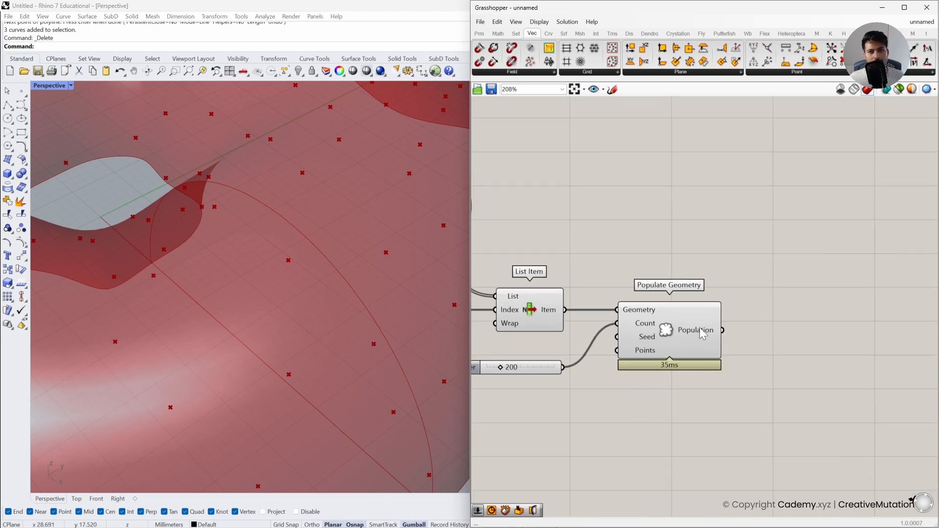
pyautogui.click(548, 33)
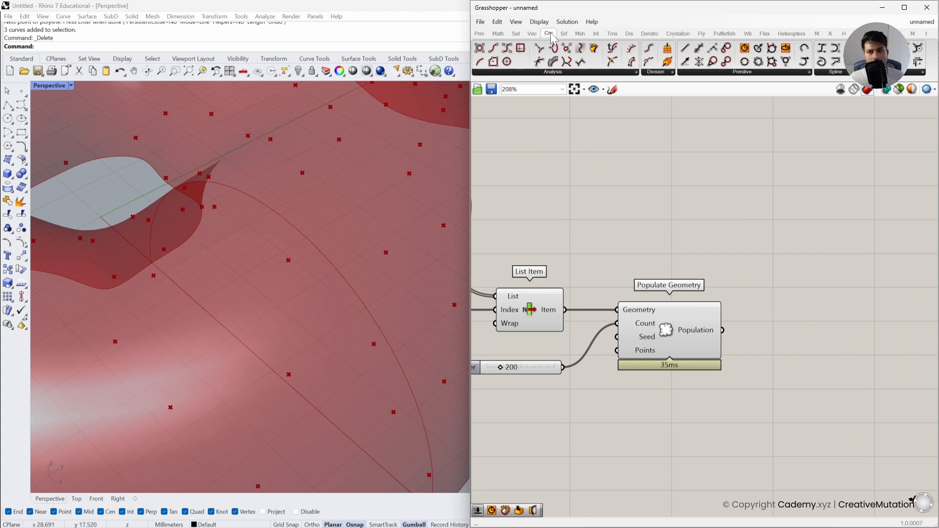
pyautogui.click(724, 73)
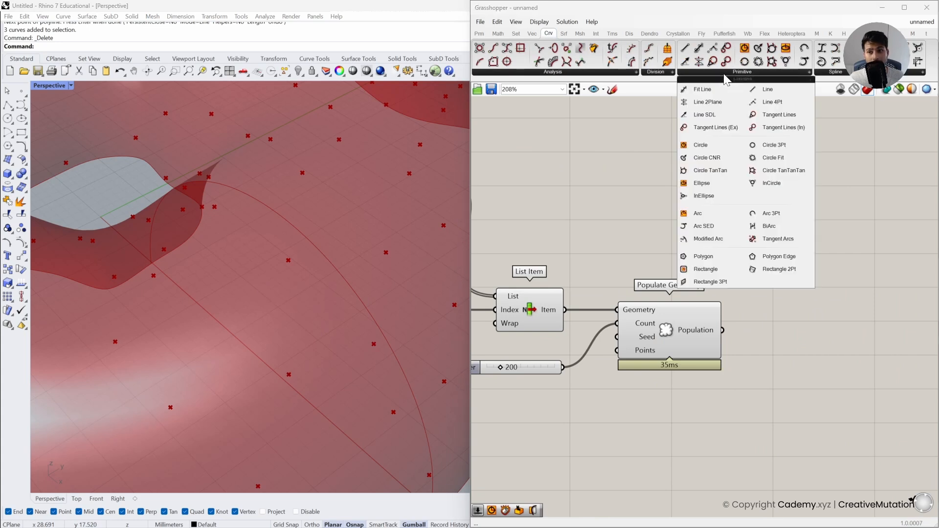
pyautogui.click(704, 115)
pyautogui.click(838, 337)
pyautogui.moveTo(813, 359); pyautogui.dragTo(742, 308, button='right')
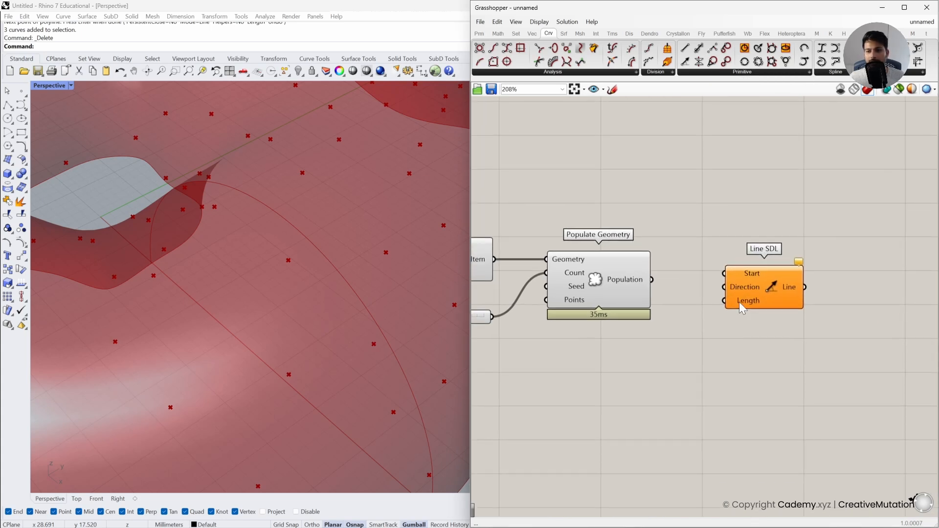
pyautogui.moveTo(742, 308); pyautogui.dragTo(752, 322)
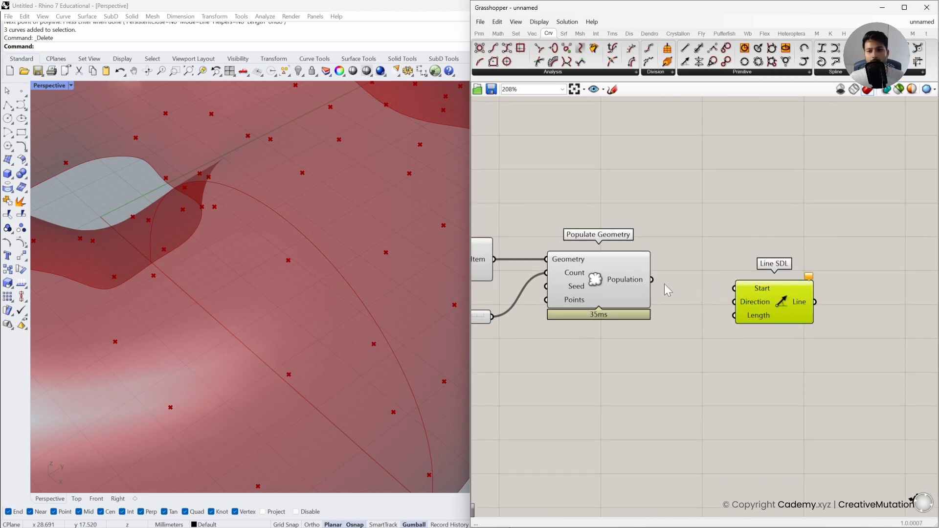
pyautogui.moveTo(652, 279); pyautogui.dragTo(734, 289)
pyautogui.moveTo(777, 300); pyautogui.dragTo(779, 316)
pyautogui.click(671, 335)
pyautogui.moveTo(295, 286); pyautogui.dragTo(295, 224, button='right')
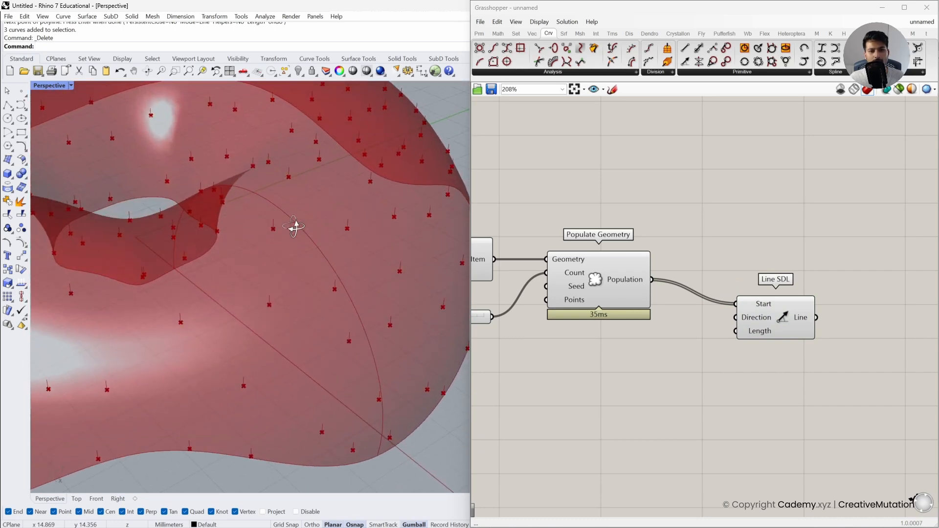
# - Add a decimal slider created from 2.0, connect it to Line SDL's Length input, and set it to 10.00
pyautogui.doubleClick(661, 364)
pyautogui.write('2')
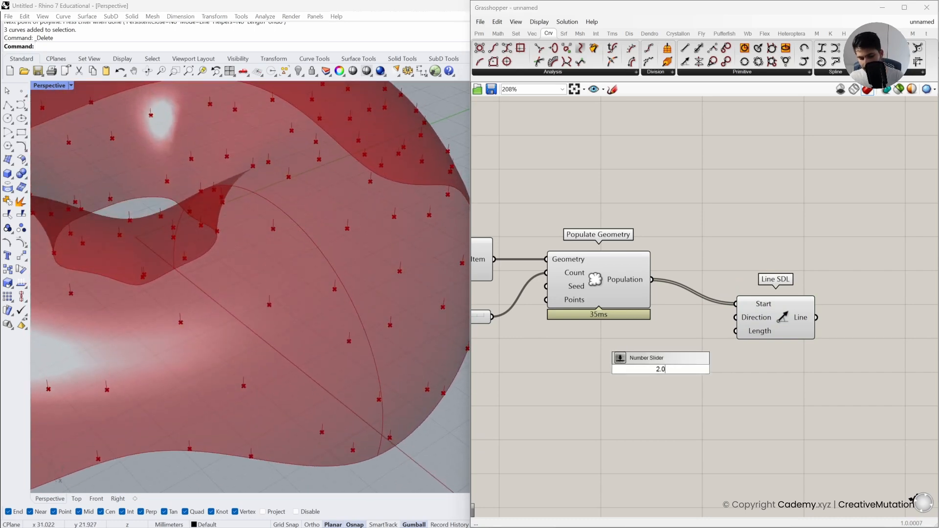
pyautogui.press('Return')
pyautogui.moveTo(730, 368); pyautogui.dragTo(736, 331)
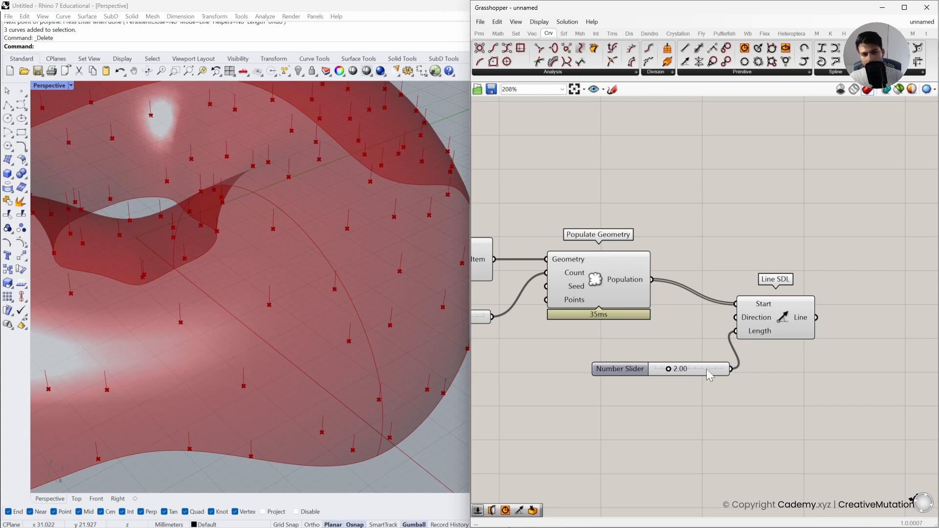
pyautogui.moveTo(668, 369); pyautogui.dragTo(722, 369)
pyautogui.scroll(-5, 345, 342)
pyautogui.moveTo(344, 343); pyautogui.dragTo(337, 313, button='right')
# - Move the Line SDL component and its length slider lower on the canvas, below Populate Geometry
pyautogui.moveTo(620, 369); pyautogui.dragTo(620, 417)
pyautogui.moveTo(764, 337); pyautogui.dragTo(786, 428)
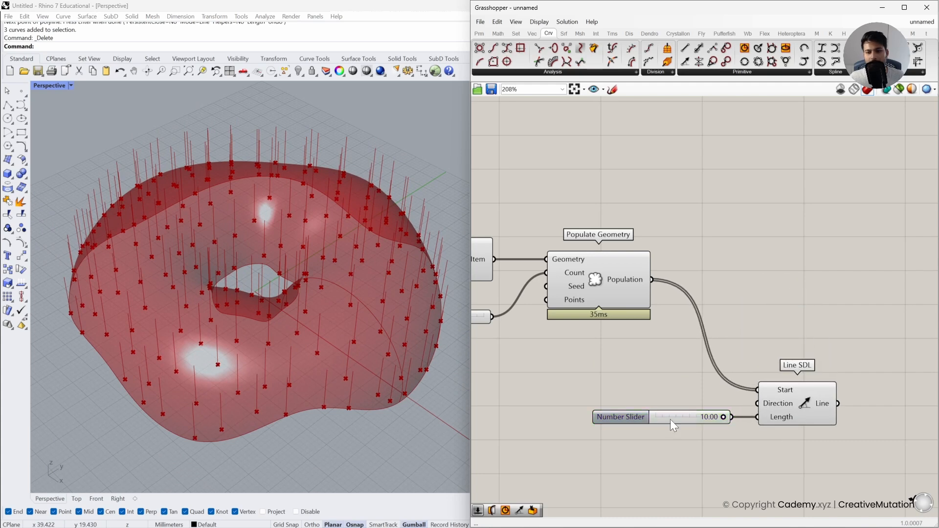
pyautogui.moveTo(670, 418); pyautogui.dragTo(674, 456)
pyautogui.moveTo(656, 421); pyautogui.dragTo(666, 393, button='right')
pyautogui.moveTo(361, 289); pyautogui.dragTo(348, 323, button='right')
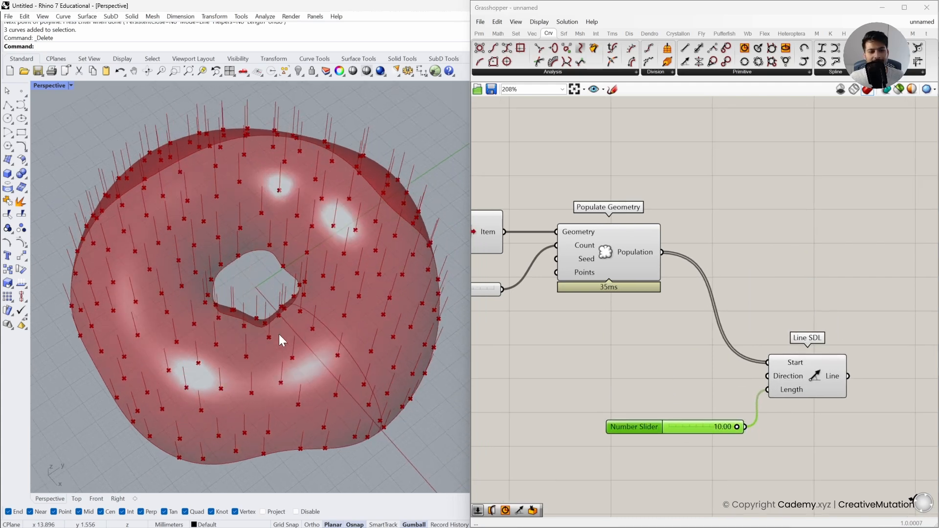
pyautogui.moveTo(316, 333); pyautogui.dragTo(335, 316, button='right')
# - Place a Vector XYZ component on the canvas between Populate Geometry and the line length slider
pyautogui.click(694, 368)
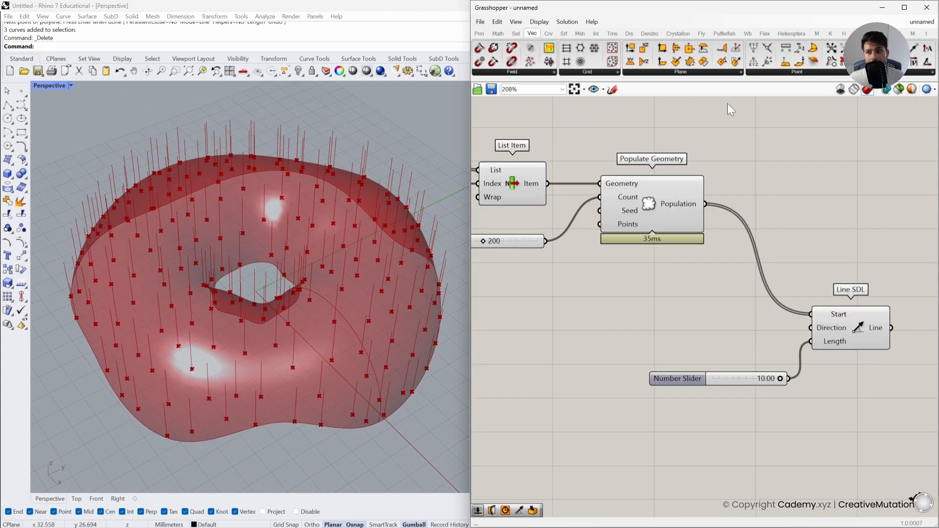
pyautogui.click(891, 72)
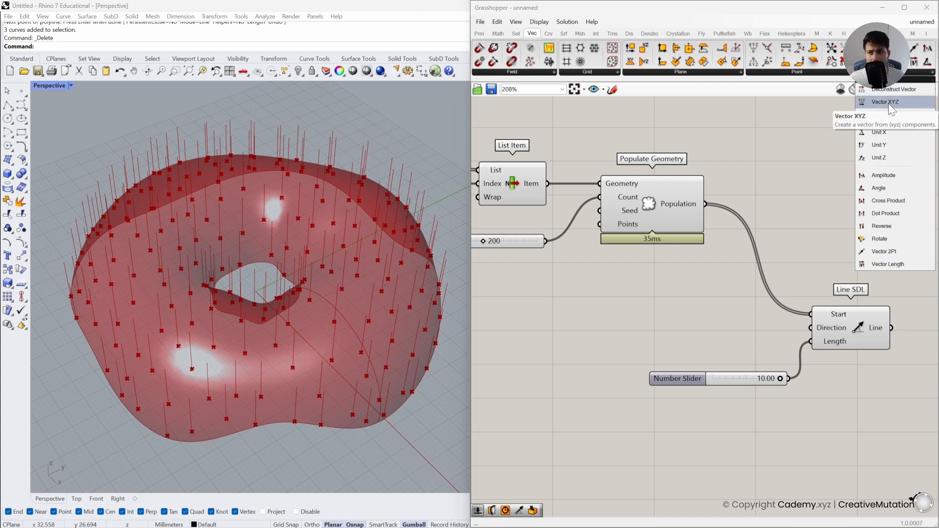
pyautogui.moveTo(890, 102); pyautogui.dragTo(666, 336)
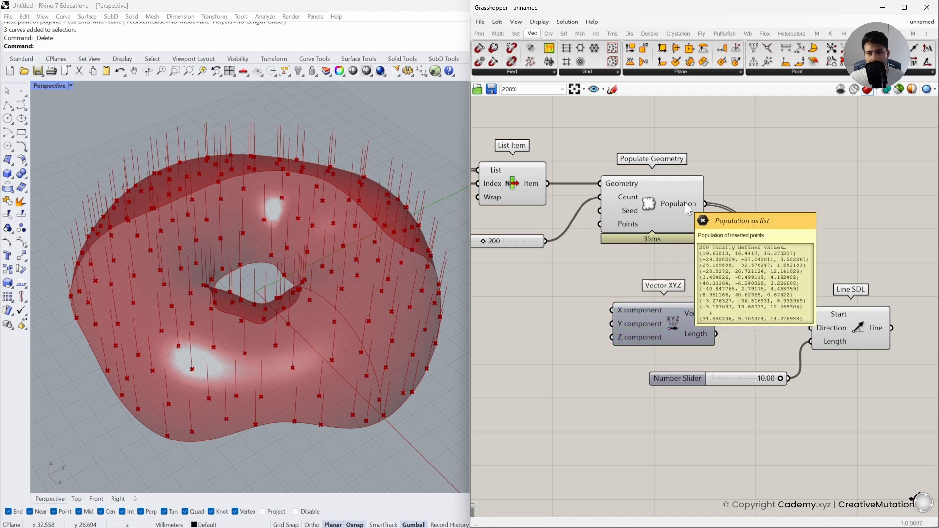
pyautogui.moveTo(597, 324); pyautogui.dragTo(682, 281, button='right')
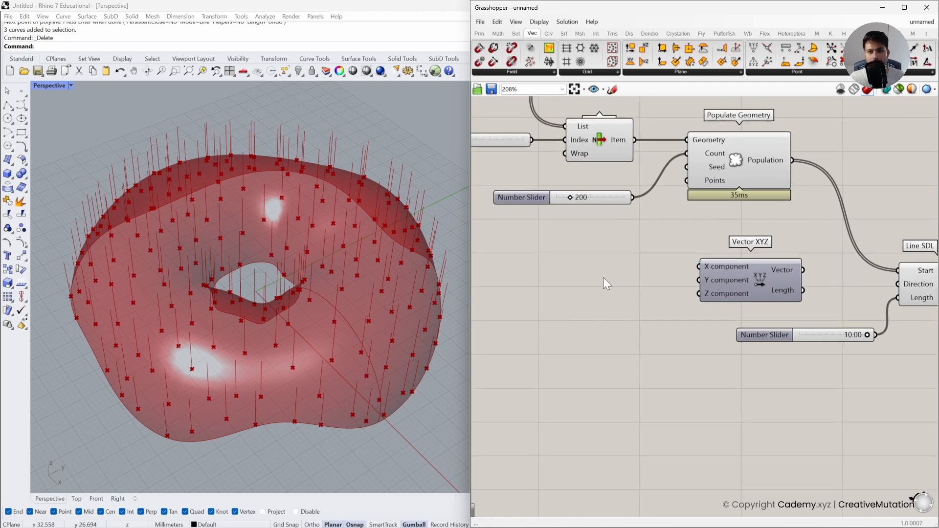
# - Place a Random component ahead of Vector XYZ, below the 200 count slider
pyautogui.click(517, 35)
pyautogui.click(641, 75)
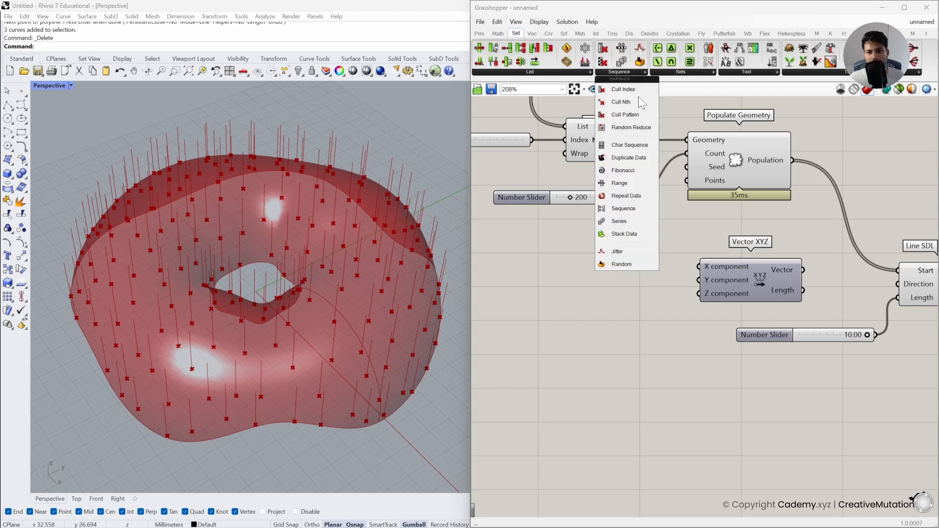
pyautogui.click(615, 264)
pyautogui.click(578, 291)
pyautogui.moveTo(635, 329); pyautogui.dragTo(722, 322, button='right')
pyautogui.moveTo(639, 270); pyautogui.dragTo(641, 281)
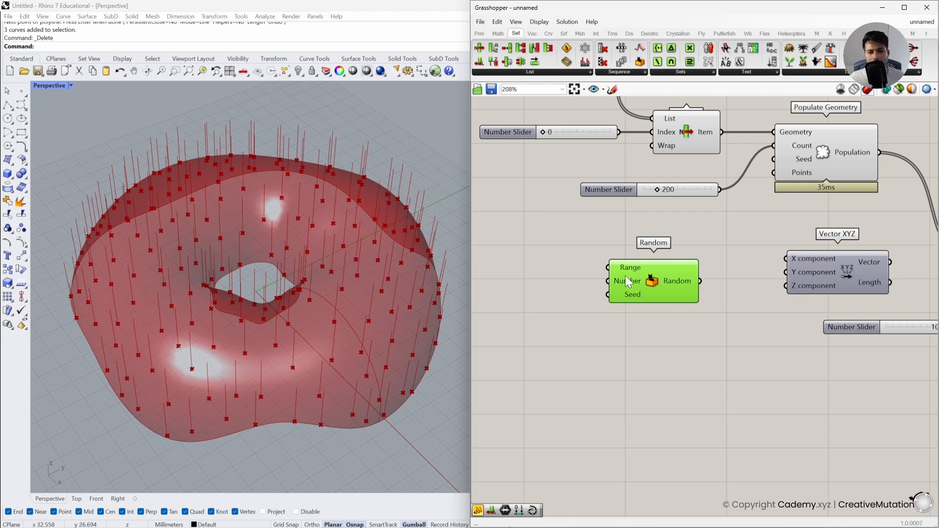
pyautogui.moveTo(536, 271); pyautogui.dragTo(573, 273, button='right')
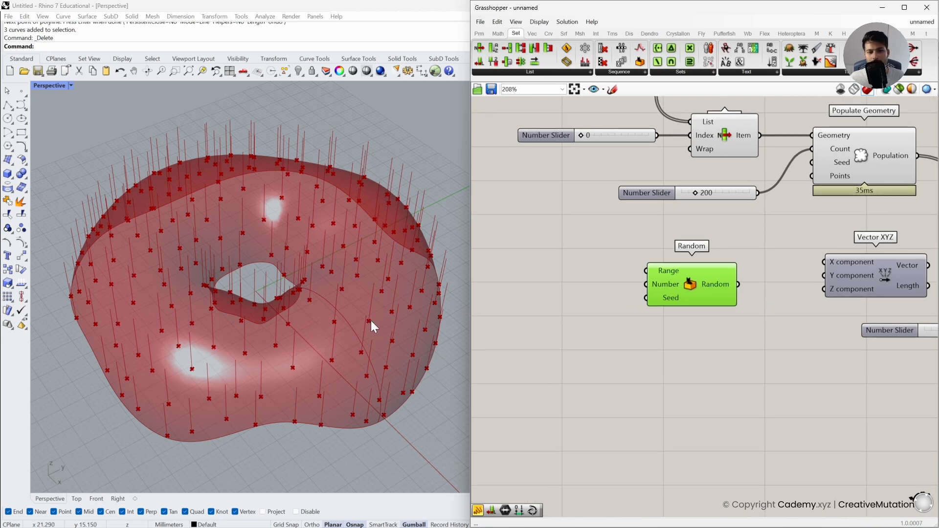
pyautogui.scroll(5, 379, 327)
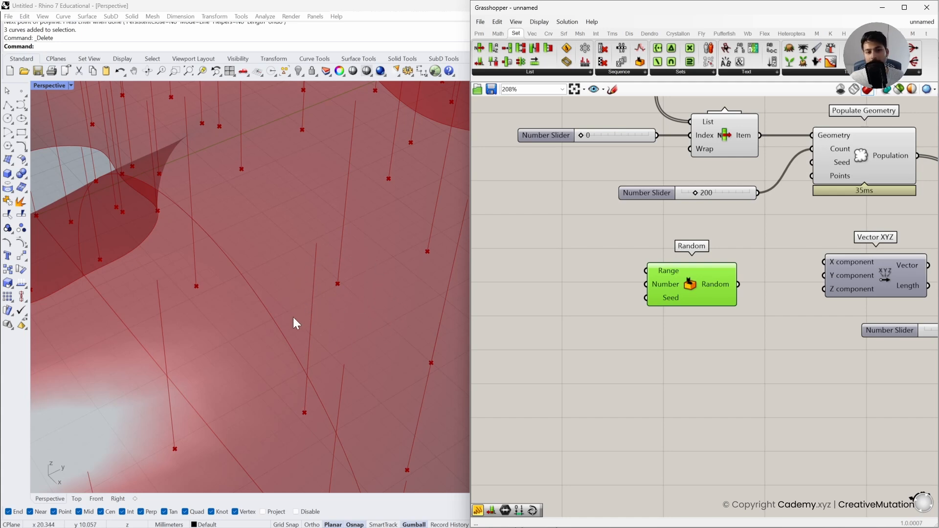
pyautogui.click(547, 311)
pyautogui.moveTo(683, 294); pyautogui.dragTo(674, 286)
# - Place a Construct Domain component ahead of the Random component, roughly level with its Range input
pyautogui.moveTo(594, 306); pyautogui.dragTo(642, 304, button='right')
pyautogui.moveTo(593, 219); pyautogui.dragTo(617, 227, button='right')
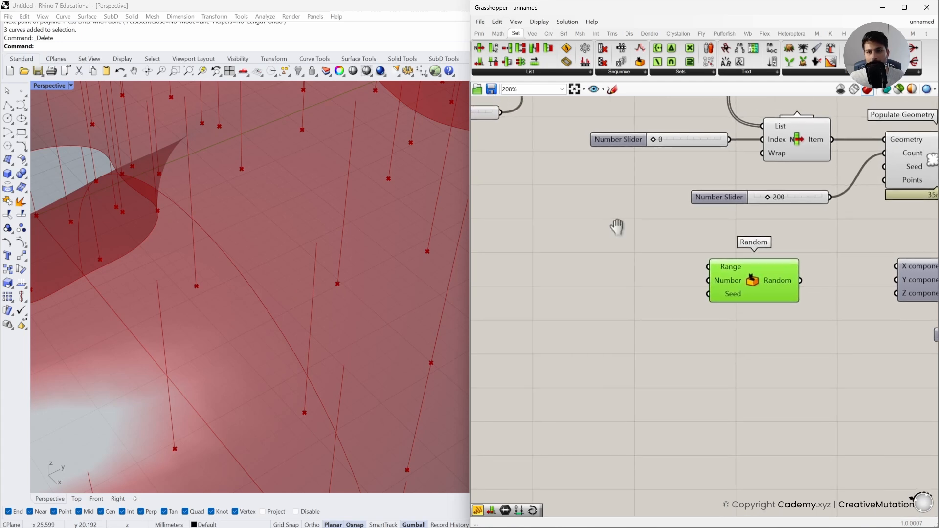
pyautogui.click(498, 34)
pyautogui.click(503, 73)
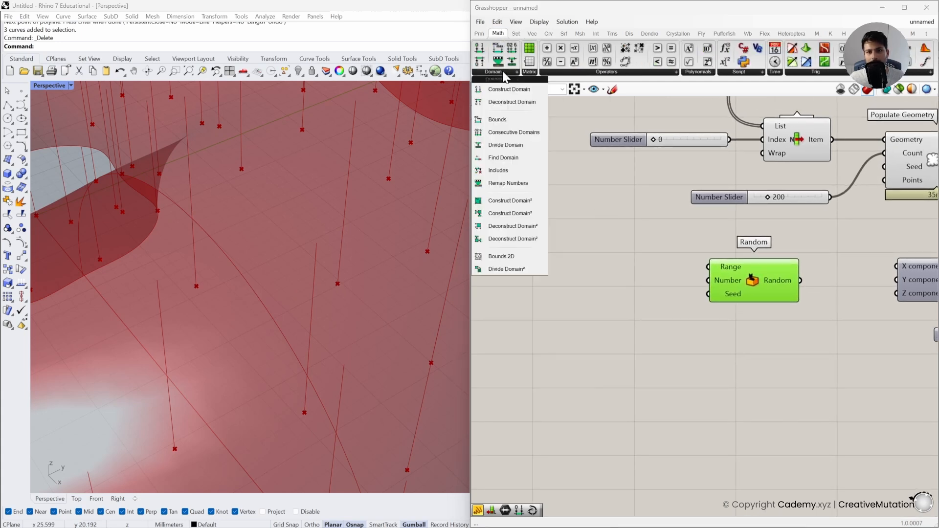
pyautogui.click(503, 89)
pyautogui.click(592, 284)
pyautogui.moveTo(590, 285); pyautogui.dragTo(640, 294, button='right')
pyautogui.moveTo(637, 288); pyautogui.dragTo(632, 286)
pyautogui.moveTo(585, 311); pyautogui.dragTo(622, 277, button='right')
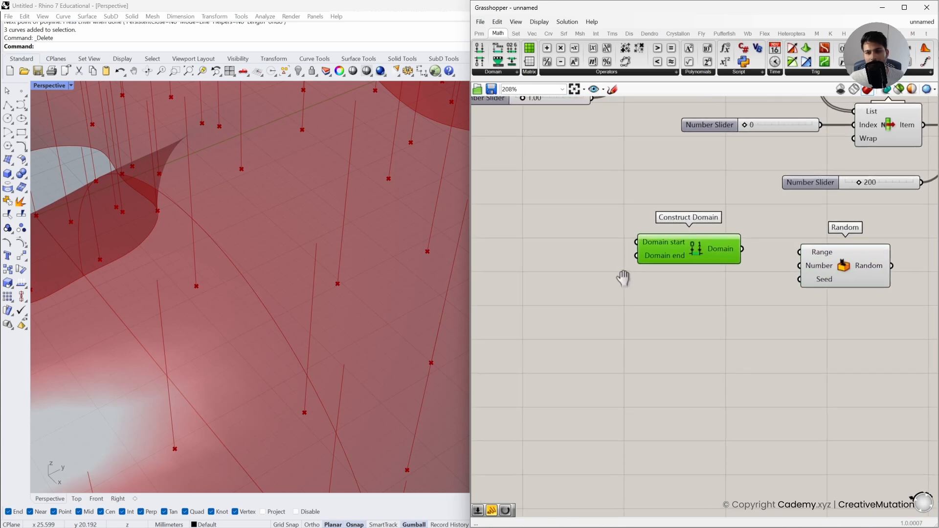
# - Add an integer slider set to 1 and connect it to Construct Domain's Domain end input
pyautogui.click(537, 276)
pyautogui.doubleClick(536, 277)
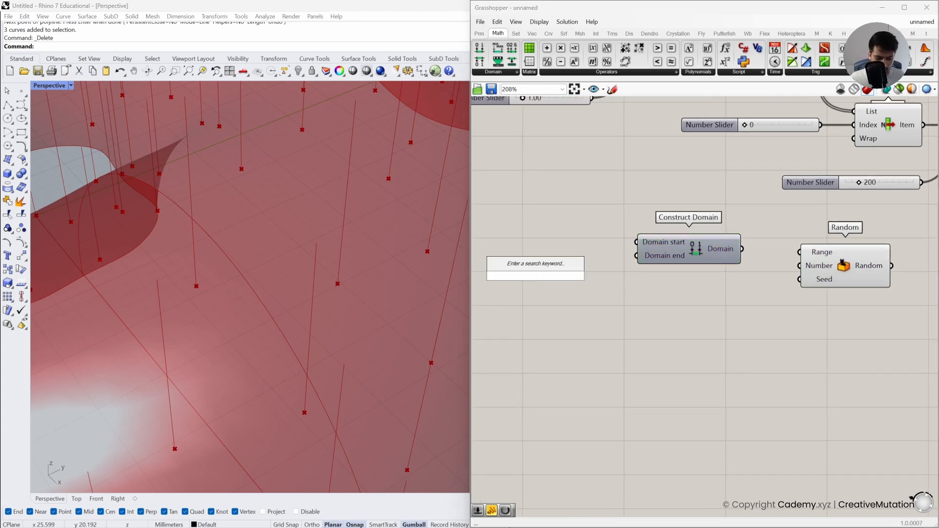
pyautogui.write('1')
pyautogui.press('Return')
pyautogui.moveTo(561, 275); pyautogui.dragTo(534, 264)
pyautogui.moveTo(534, 263); pyautogui.dragTo(585, 265, button='right')
pyautogui.moveTo(584, 264); pyautogui.dragTo(546, 255)
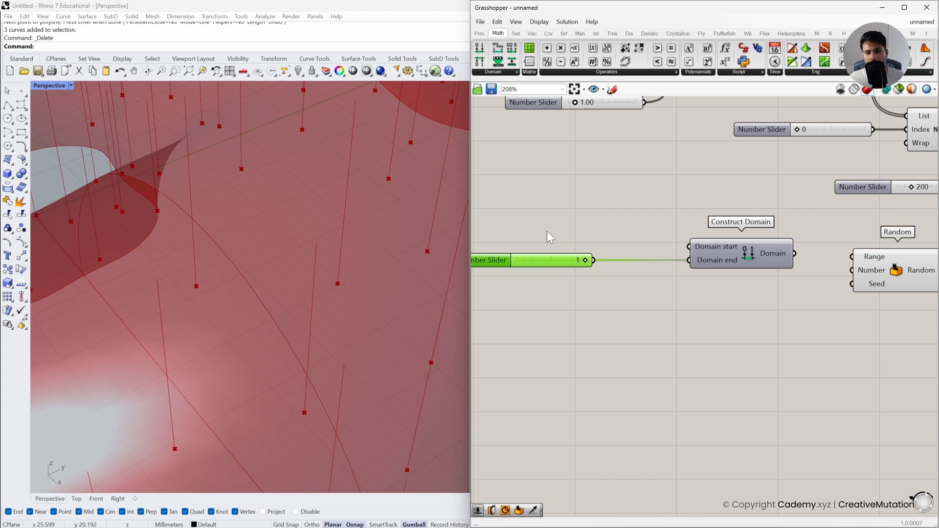
# - Add a Negative component, feed it from the slider set to 1, and connect its Result to Construct Domain's Domain start input
pyautogui.moveTo(555, 235); pyautogui.dragTo(597, 231, button='right')
pyautogui.doubleClick(596, 231)
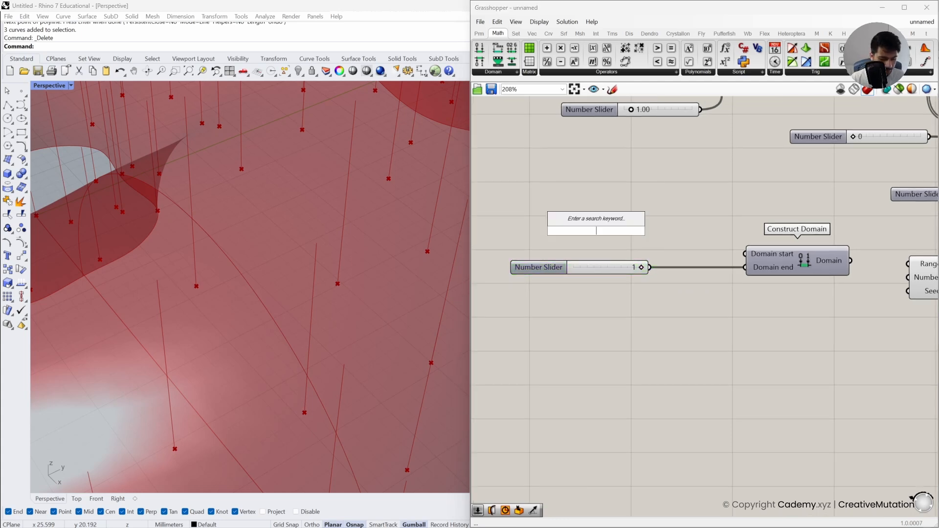
pyautogui.write('nega')
pyautogui.press('Return')
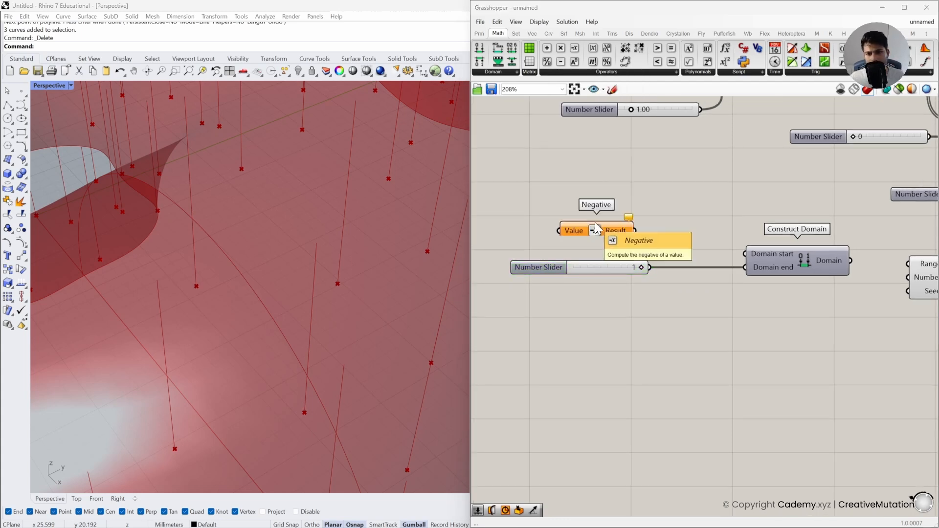
pyautogui.moveTo(612, 268); pyautogui.dragTo(559, 231)
pyautogui.moveTo(601, 235); pyautogui.dragTo(744, 254)
pyautogui.moveTo(657, 287); pyautogui.dragTo(665, 291)
pyautogui.moveTo(657, 246); pyautogui.dragTo(668, 256)
pyautogui.click(684, 298)
pyautogui.moveTo(747, 300); pyautogui.dragTo(683, 293, button='right')
# - Connect the Domain output to Random's Range input and move the domain and Random components as a group closer to Vector XYZ
pyautogui.moveTo(761, 250)
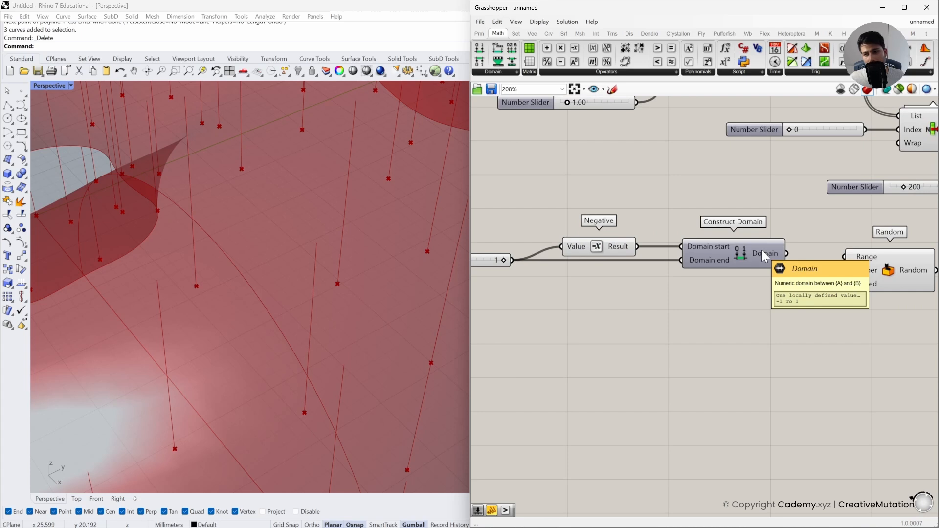
pyautogui.moveTo(839, 312); pyautogui.dragTo(769, 310, button='right')
pyautogui.moveTo(716, 251); pyautogui.dragTo(767, 256)
pyautogui.scroll(-1, 748, 294)
pyautogui.scroll(-1, 718, 301)
pyautogui.moveTo(786, 325); pyautogui.dragTo(499, 238)
pyautogui.moveTo(598, 265); pyautogui.dragTo(647, 304)
pyautogui.moveTo(854, 353); pyautogui.dragTo(777, 349, button='right')
pyautogui.moveTo(909, 353); pyautogui.dragTo(801, 351, button='right')
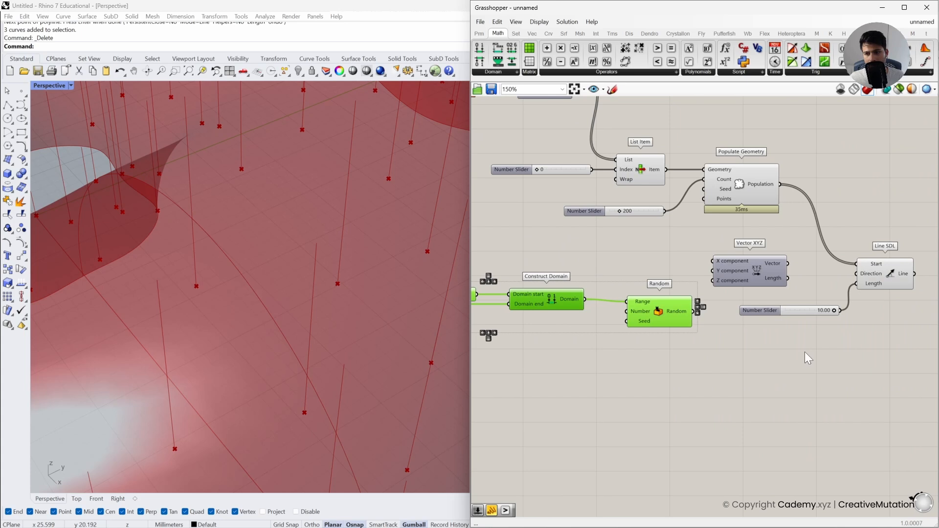
# - Move the 200 count slider ahead of the Random component and connect it to Random's Number input
pyautogui.moveTo(732, 343); pyautogui.dragTo(793, 352, button='right')
pyautogui.click(788, 351)
pyautogui.moveTo(711, 314); pyautogui.dragTo(691, 313)
pyautogui.click(753, 315)
pyautogui.scroll(1, 509, 298)
pyautogui.moveTo(738, 209); pyautogui.dragTo(640, 232)
pyautogui.click(659, 374)
pyautogui.moveTo(656, 371); pyautogui.dragTo(684, 365, button='right')
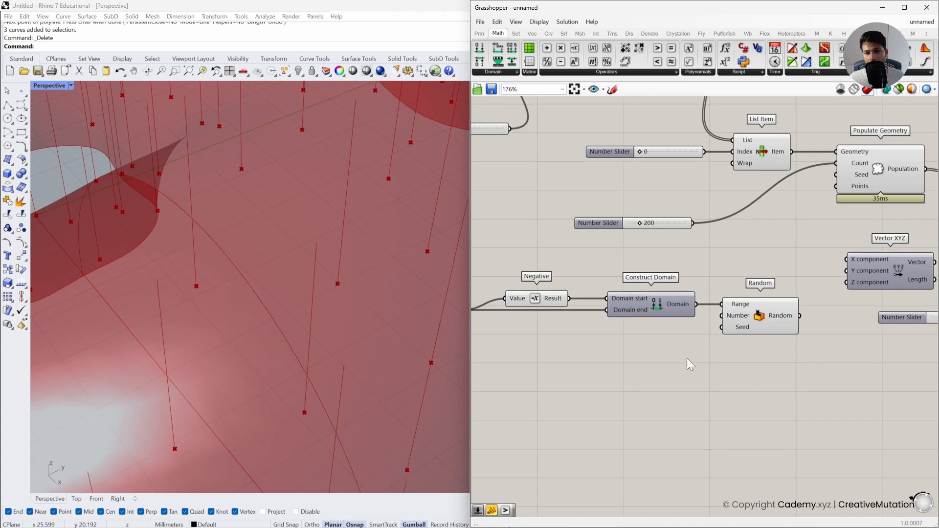
pyautogui.moveTo(693, 223); pyautogui.dragTo(722, 315)
# - Move the length slider and Vector XYZ lower, level Vector XYZ with Random, and connect Random's output to its X component input
pyautogui.moveTo(818, 362); pyautogui.dragTo(724, 344, button='right')
pyautogui.scroll(-1, 724, 345)
pyautogui.moveTo(814, 305); pyautogui.dragTo(898, 372)
pyautogui.moveTo(792, 274); pyautogui.dragTo(789, 319)
pyautogui.moveTo(731, 307); pyautogui.dragTo(740, 304)
pyautogui.click(680, 335)
pyautogui.moveTo(678, 333); pyautogui.dragTo(724, 323, button='right')
pyautogui.moveTo(714, 296); pyautogui.dragTo(719, 295)
pyautogui.moveTo(723, 332); pyautogui.dragTo(732, 335)
pyautogui.moveTo(813, 306); pyautogui.dragTo(810, 309)
pyautogui.click(834, 344)
pyautogui.moveTo(834, 345); pyautogui.dragTo(766, 340, button='right')
# - Connect Vector XYZ's Vector output to Line SDL's Direction input and view the redirected lines in the viewport
pyautogui.moveTo(794, 293); pyautogui.dragTo(869, 255)
pyautogui.scroll(-5, 362, 275)
pyautogui.moveTo(347, 275)
pyautogui.mouseDown(button='right')
pyautogui.moveTo(318, 276)
pyautogui.moveTo(345, 257)
pyautogui.mouseUp(button='right')
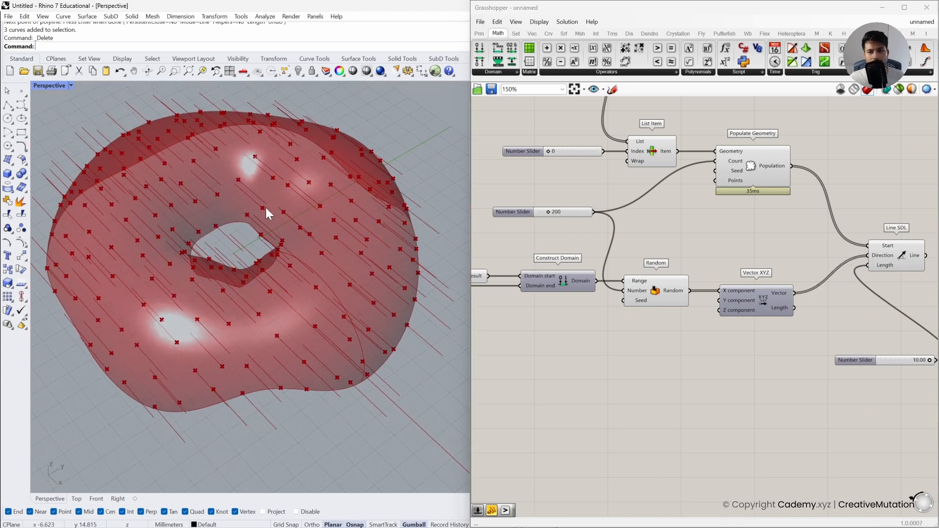
pyautogui.moveTo(321, 274)
pyautogui.mouseDown(button='right')
pyautogui.moveTo(273, 273)
pyautogui.moveTo(313, 262)
pyautogui.moveTo(319, 272)
pyautogui.mouseUp(button='right')
# - Move the slider set to 1 closer to the Negative component
pyautogui.moveTo(676, 341); pyautogui.dragTo(761, 324, button='right')
pyautogui.moveTo(632, 294)
pyautogui.mouseDown(button='right')
pyautogui.moveTo(675, 296)
pyautogui.moveTo(640, 294)
pyautogui.mouseUp(button='right')
pyautogui.moveTo(563, 263); pyautogui.dragTo(613, 262, button='right')
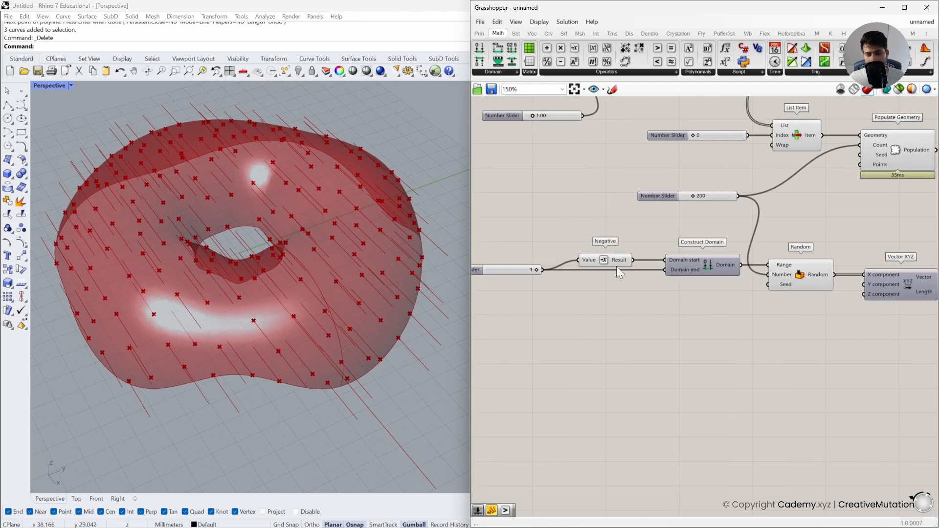
pyautogui.moveTo(527, 271); pyautogui.dragTo(548, 272)
pyautogui.click(563, 301)
# - Duplicate the Random component with its input connections directly below the original, and shift the 200 slider slightly away from them
pyautogui.click(801, 277)
pyautogui.moveTo(802, 324); pyautogui.dragTo(768, 312, button='right')
pyautogui.click(768, 313)
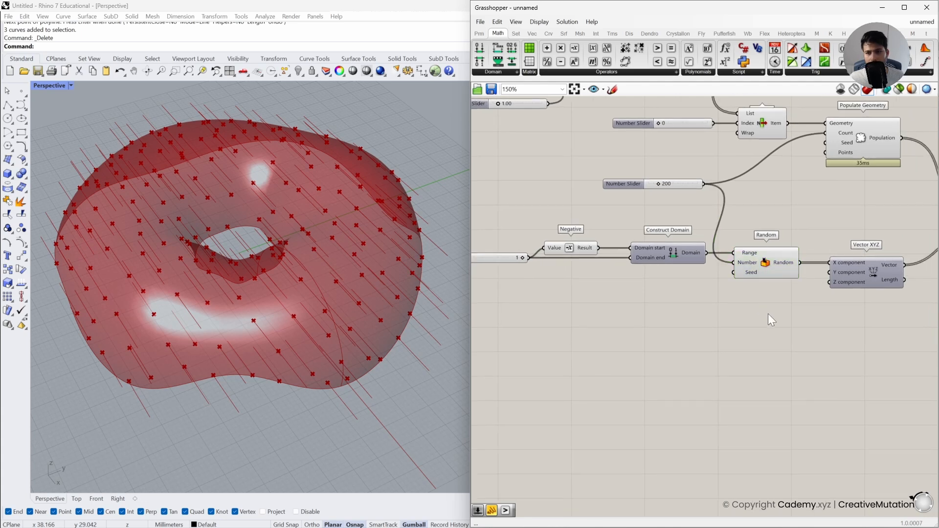
pyautogui.click(767, 272)
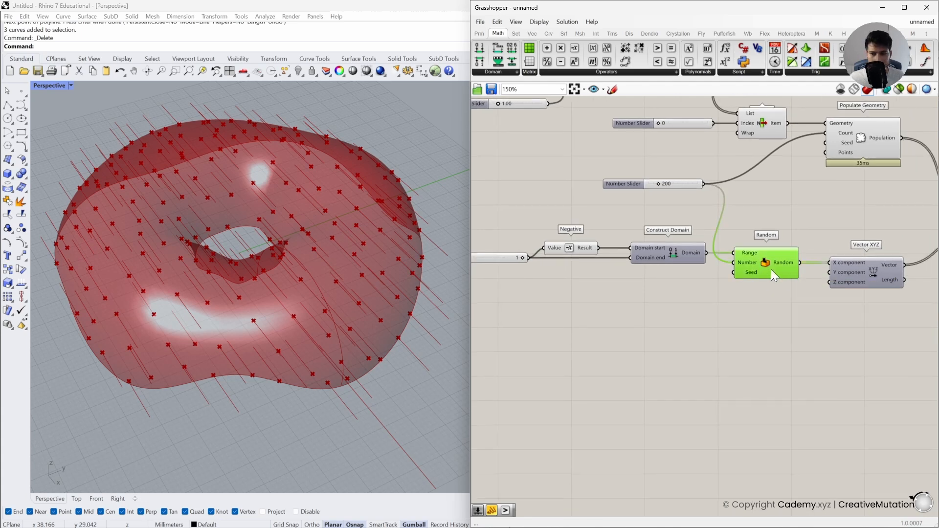
pyautogui.keyDown('alt'); pyautogui.moveTo(770, 269); pyautogui.dragTo(771, 319); pyautogui.keyUp('alt')
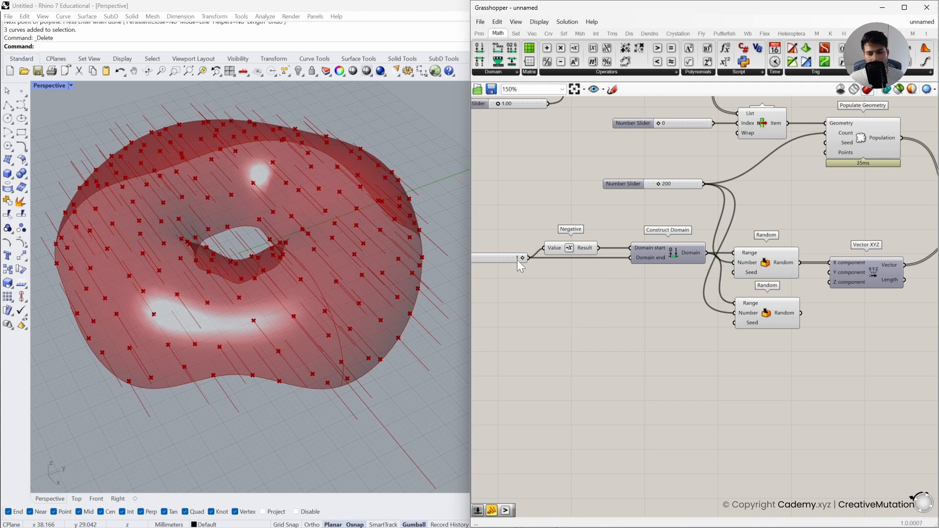
pyautogui.click(674, 188)
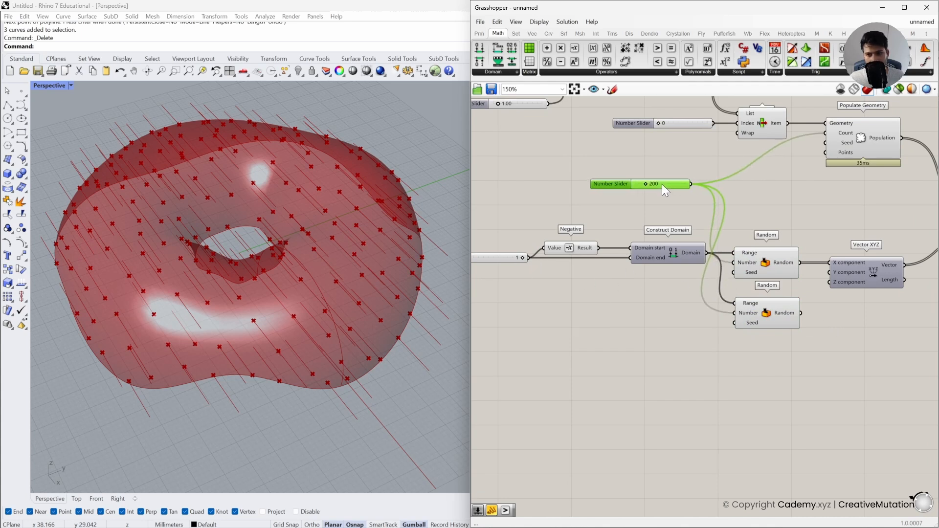
# - Connect the lower Random component's output to Vector XYZ's Y component input
pyautogui.moveTo(797, 314); pyautogui.dragTo(768, 310, button='right')
pyautogui.moveTo(771, 309); pyautogui.dragTo(800, 278)
pyautogui.moveTo(323, 274); pyautogui.dragTo(357, 244, button='right')
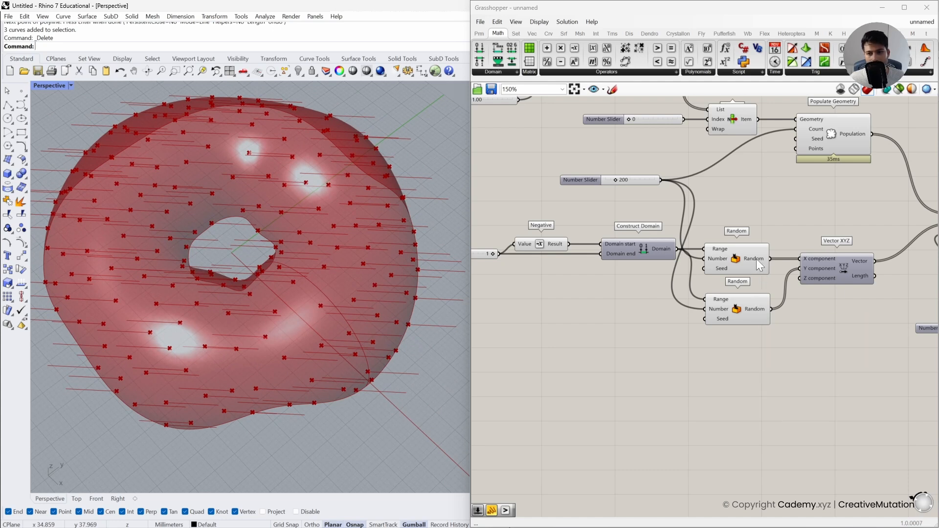
# - Compare the number lists of the two Random components and line the two components up vertically
pyautogui.moveTo(757, 260)
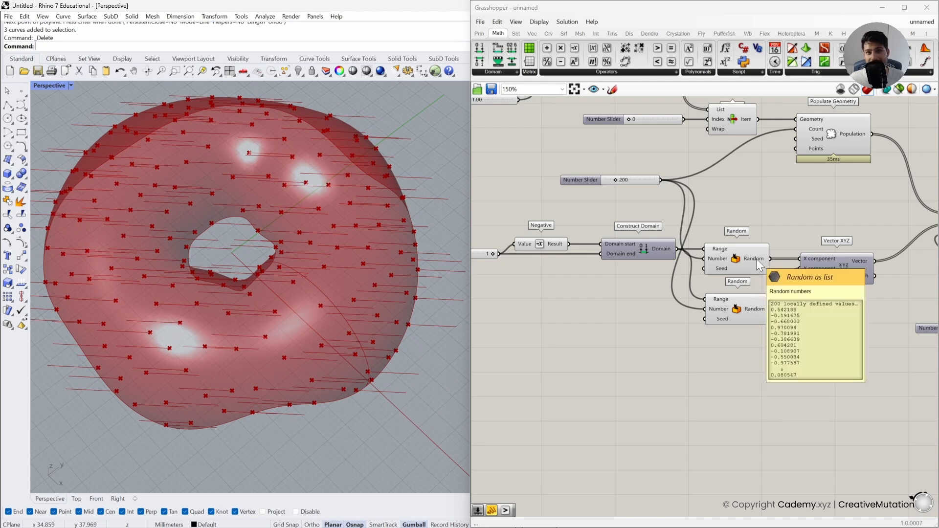
pyautogui.moveTo(752, 311)
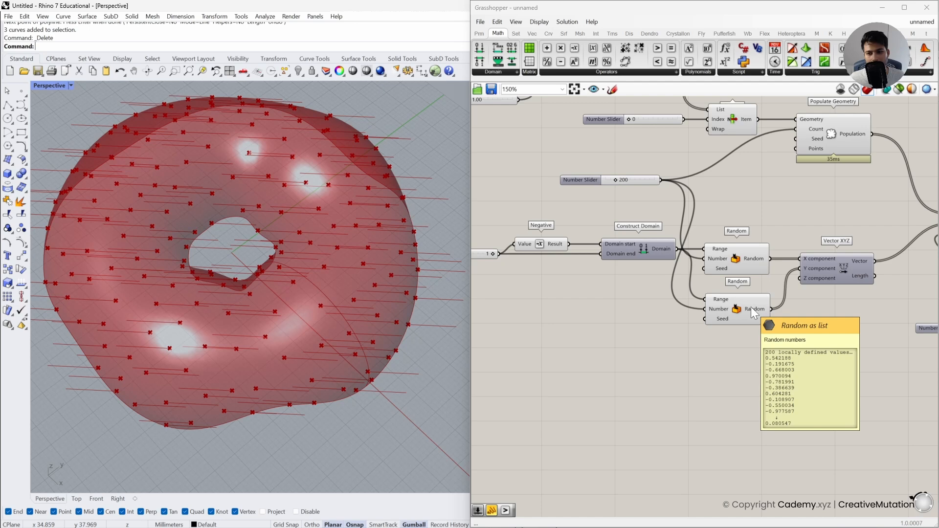
pyautogui.scroll(2, 729, 345)
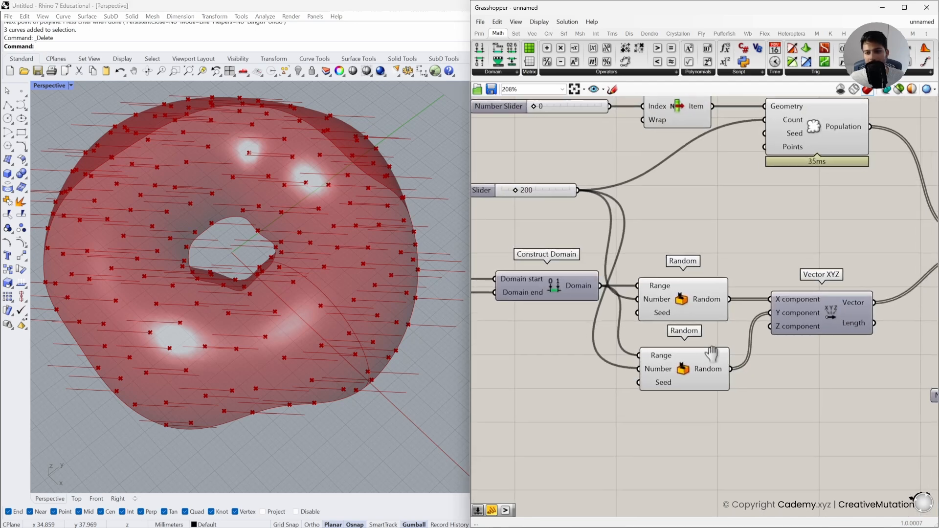
pyautogui.moveTo(696, 408); pyautogui.dragTo(700, 299)
pyautogui.click(804, 407)
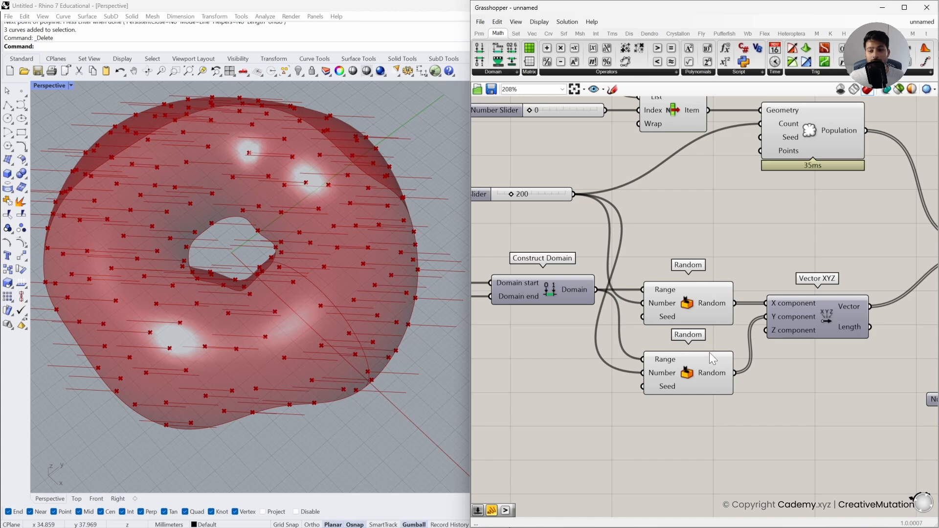
# - Add a 25 integer slider, connect it to the lower Random component's Seed input, and adjust it to 38
pyautogui.moveTo(711, 358)
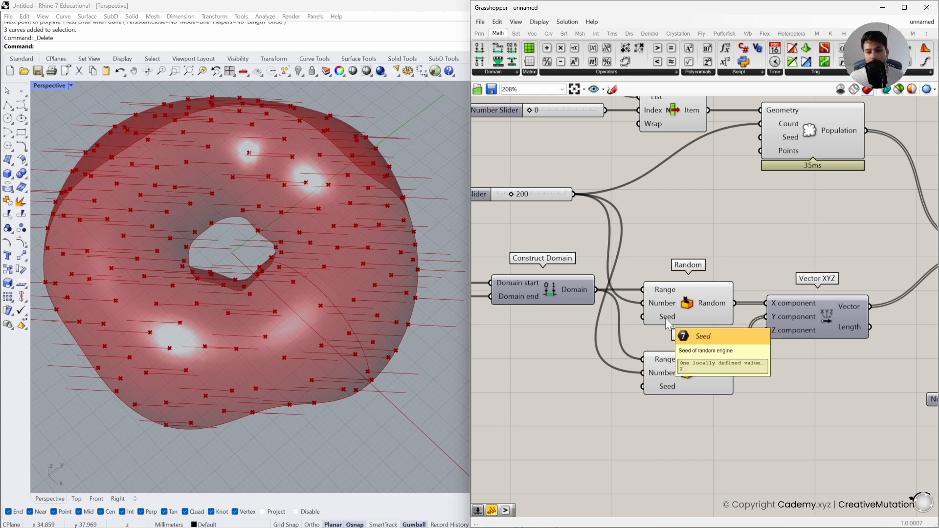
pyautogui.moveTo(660, 388)
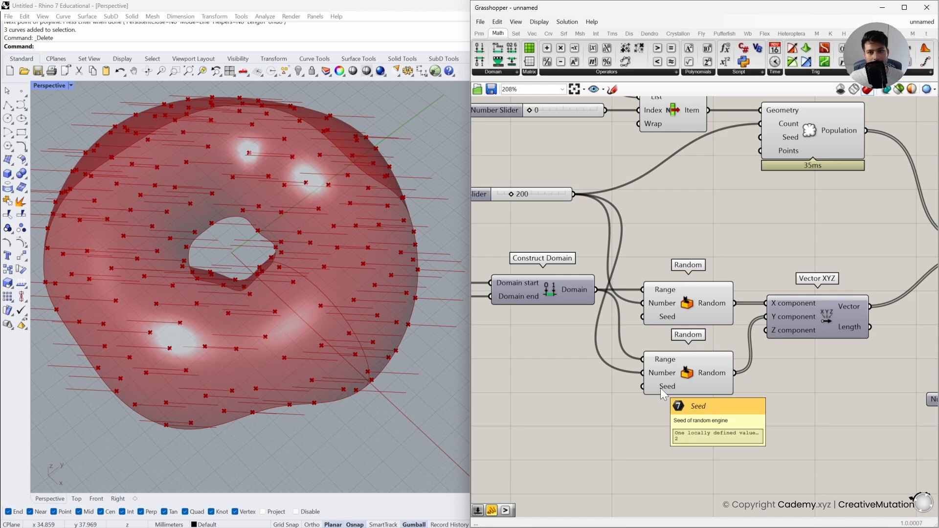
pyautogui.doubleClick(558, 419)
pyautogui.write('25')
pyautogui.press('Return')
pyautogui.moveTo(643, 387); pyautogui.dragTo(588, 390)
pyautogui.click(582, 412)
pyautogui.click(594, 421)
pyautogui.scroll(-1, 615, 404)
pyautogui.moveTo(745, 398); pyautogui.dragTo(659, 388, button='right')
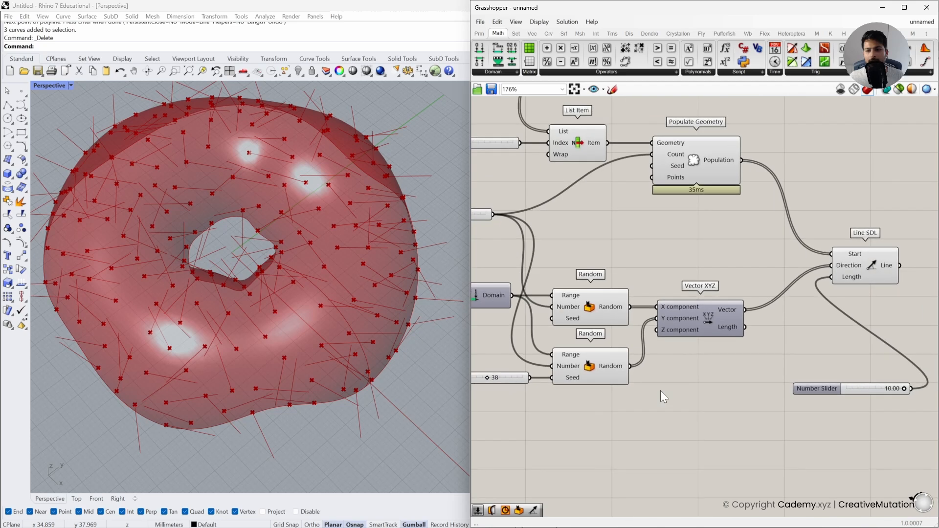
# - Move the length slider below Vector XYZ, set it to 3.00, and lower Line SDL to the level of Vector XYZ
pyautogui.moveTo(810, 391); pyautogui.dragTo(764, 392, button='right')
pyautogui.moveTo(751, 390); pyautogui.dragTo(750, 388)
pyautogui.moveTo(778, 393); pyautogui.dragTo(682, 379)
pyautogui.click(722, 403)
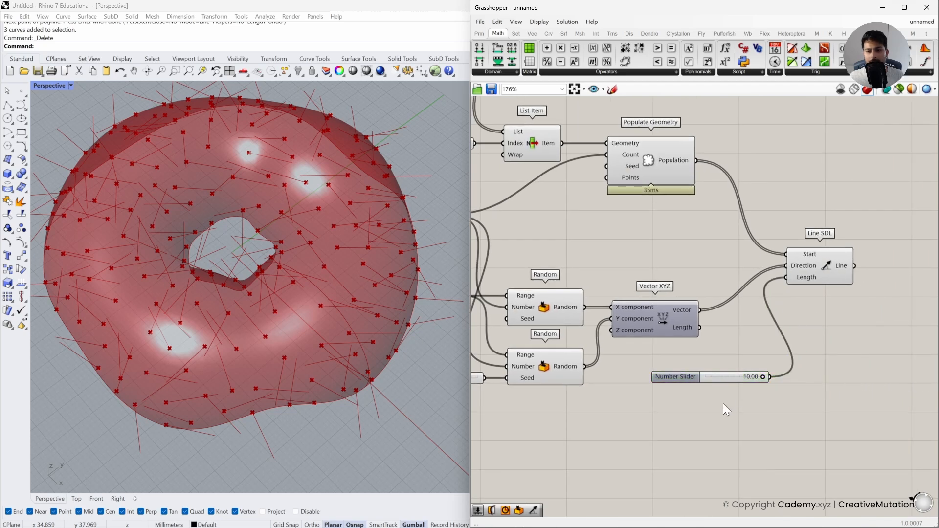
pyautogui.moveTo(761, 377); pyautogui.dragTo(726, 382)
pyautogui.doubleClick(732, 377)
pyautogui.write('3')
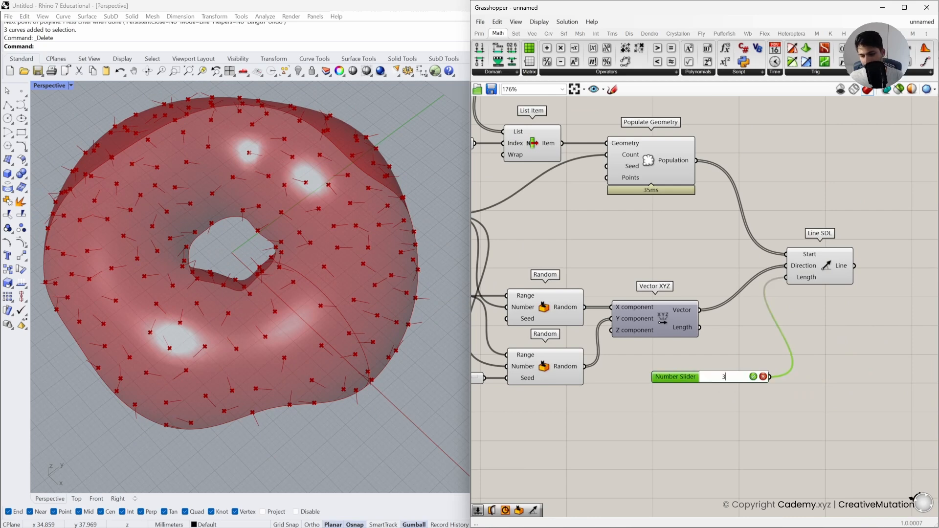
pyautogui.press('Return')
pyautogui.click(757, 403)
pyautogui.moveTo(814, 275); pyautogui.dragTo(804, 319)
pyautogui.click(823, 354)
# - Try an integer slider on Populate Geometry's Seed input, varying it to 17, and delete the slider
pyautogui.moveTo(326, 323); pyautogui.dragTo(262, 310, button='right')
pyautogui.moveTo(634, 176); pyautogui.dragTo(714, 196, button='right')
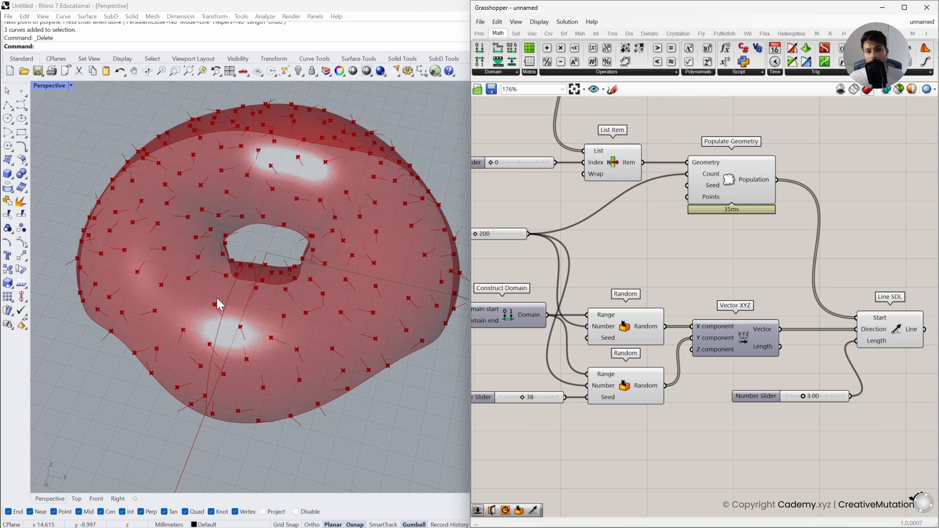
pyautogui.moveTo(624, 253); pyautogui.dragTo(634, 253, button='right')
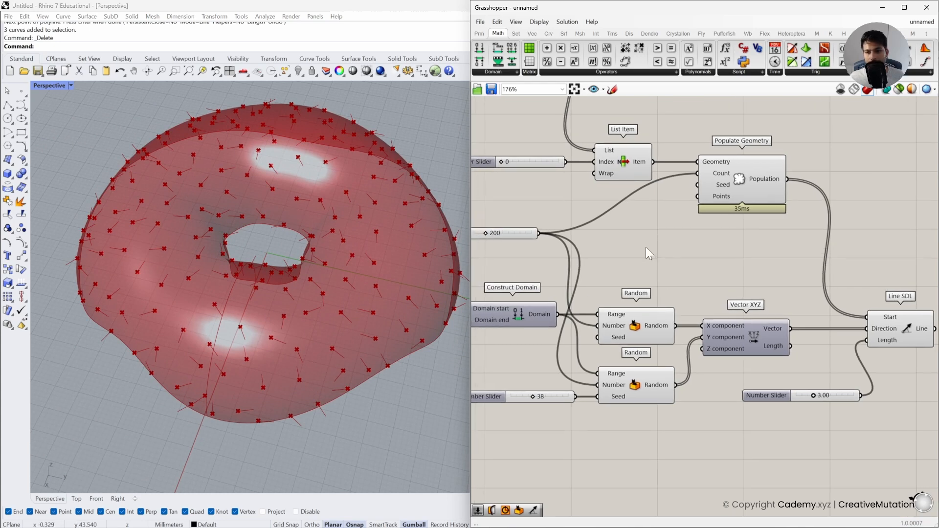
pyautogui.doubleClick(646, 247)
pyautogui.write('25')
pyautogui.press('Return')
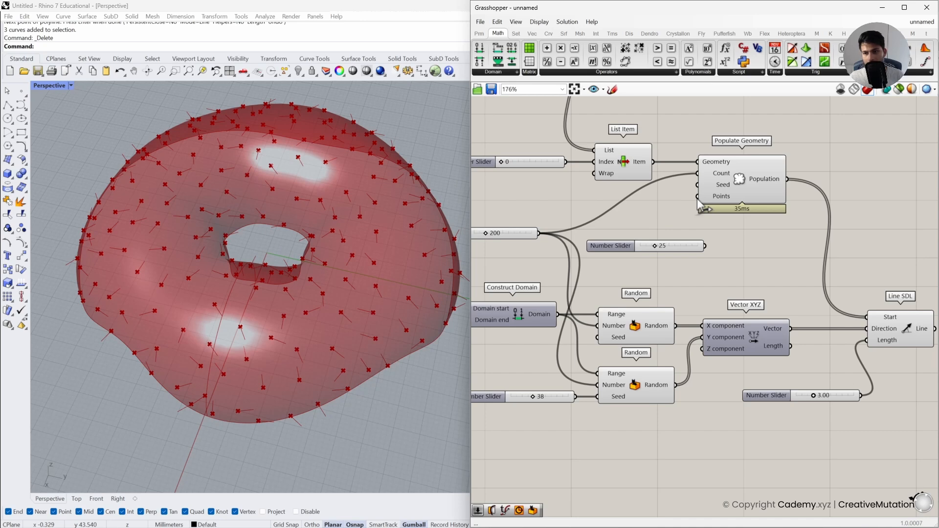
pyautogui.moveTo(697, 185); pyautogui.dragTo(649, 248)
pyautogui.moveTo(388, 256); pyautogui.dragTo(410, 257, button='right')
pyautogui.moveTo(673, 248); pyautogui.dragTo(678, 248)
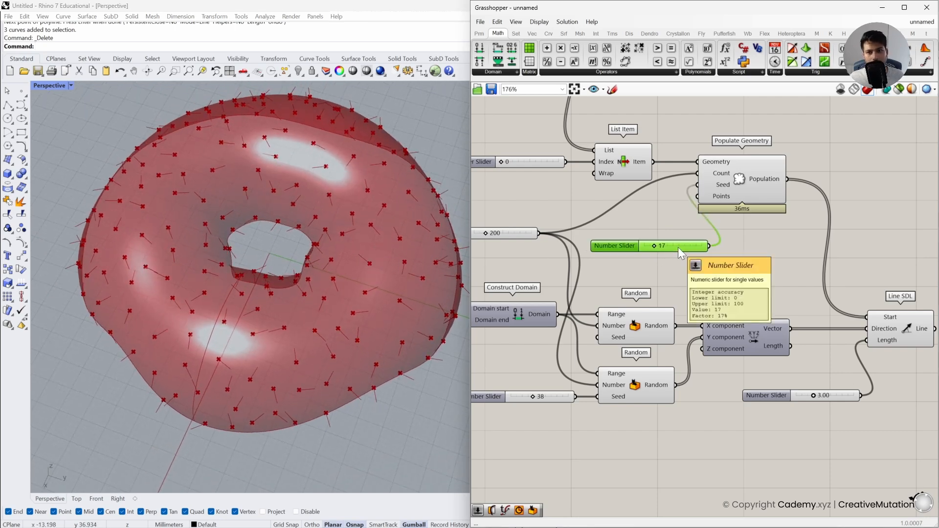
pyautogui.press('Delete')
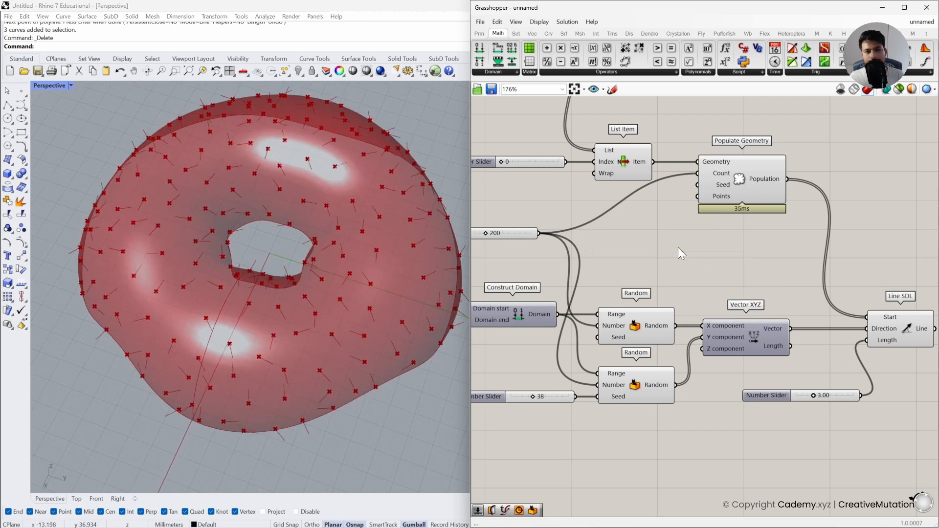
# - Move the Populate Geometry component lower, level with its 200 count slider, clearing the space beside List Item
pyautogui.moveTo(678, 248); pyautogui.dragTo(556, 254, button='right')
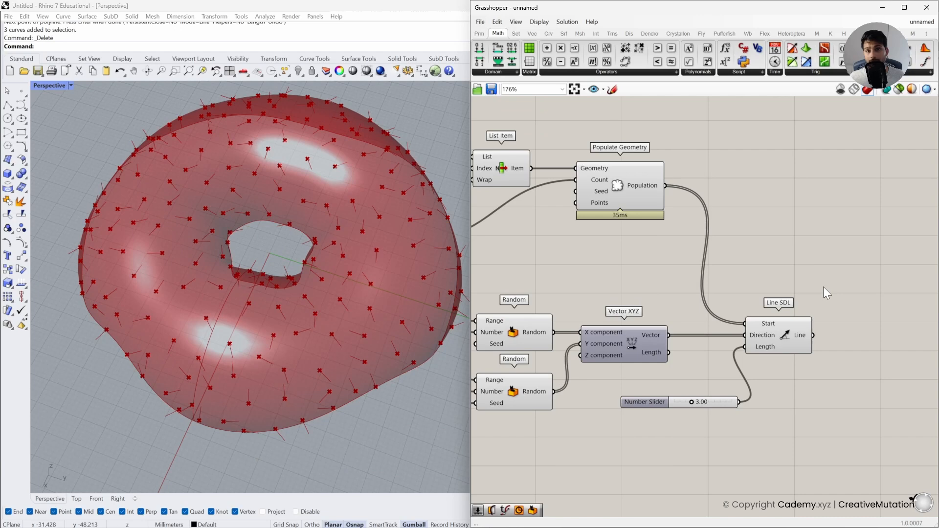
pyautogui.click(799, 335)
pyautogui.click(629, 272)
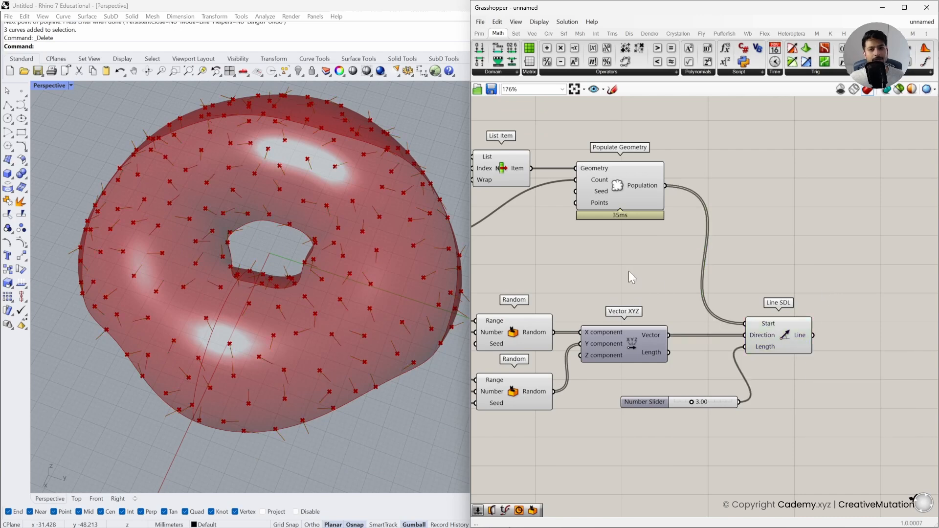
pyautogui.click(506, 171)
pyautogui.click(566, 262)
pyautogui.moveTo(566, 262); pyautogui.dragTo(670, 264, button='right')
pyautogui.click(738, 194)
pyautogui.moveTo(736, 189); pyautogui.dragTo(733, 248)
pyautogui.click(803, 221)
pyautogui.moveTo(803, 221); pyautogui.dragTo(747, 217, button='right')
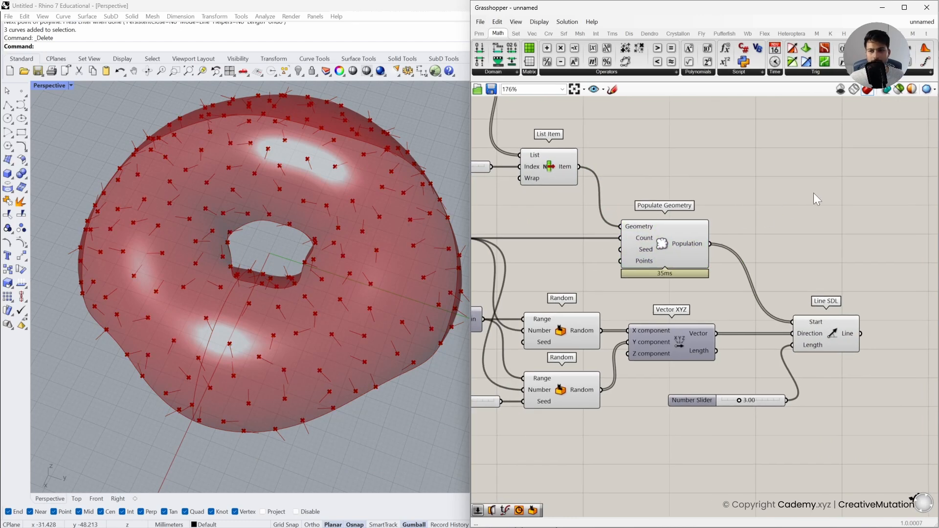
# - Add a Pull Curve component, connecting Line SDL's Line to its Curve input and List Item's Item to its Surface input
pyautogui.doubleClick(813, 192)
pyautogui.write('pu')
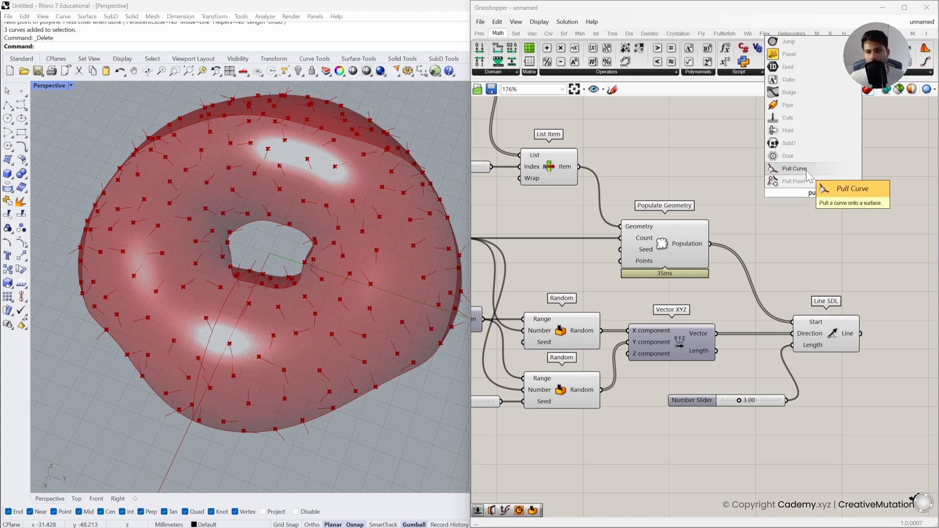
pyautogui.click(807, 171)
pyautogui.moveTo(809, 194); pyautogui.dragTo(842, 176)
pyautogui.moveTo(860, 333); pyautogui.dragTo(854, 158)
pyautogui.click(852, 190)
pyautogui.moveTo(579, 167); pyautogui.dragTo(861, 166)
# - Examine closely from several angles how the pulled curves lie on the surface compared with the original lines
pyautogui.scroll(8, 397, 260)
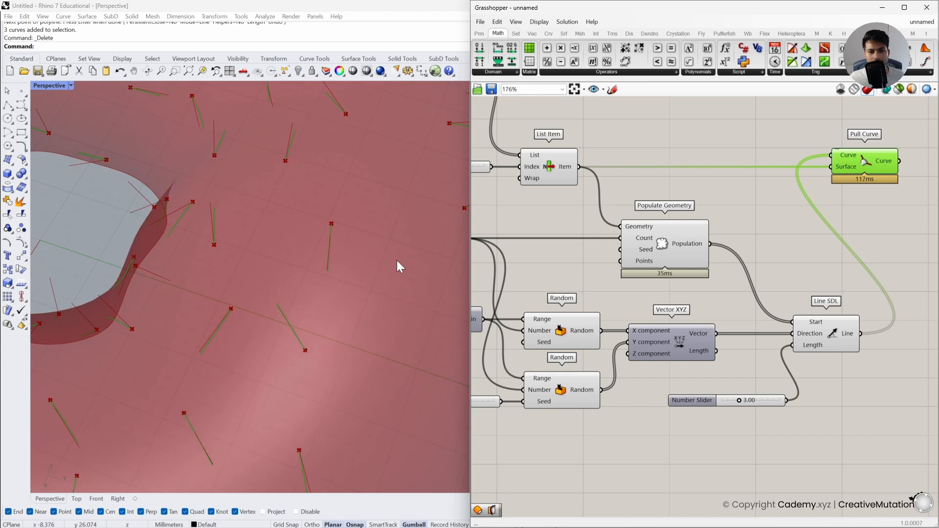
pyautogui.moveTo(312, 291); pyautogui.dragTo(323, 260, button='right')
pyautogui.keyDown('shift'); pyautogui.moveTo(368, 207); pyautogui.dragTo(348, 279, button='right'); pyautogui.keyUp('shift')
pyautogui.scroll(6, 330, 281)
pyautogui.scroll(-8, 352, 276)
pyautogui.moveTo(407, 266); pyautogui.dragTo(418, 218, button='right')
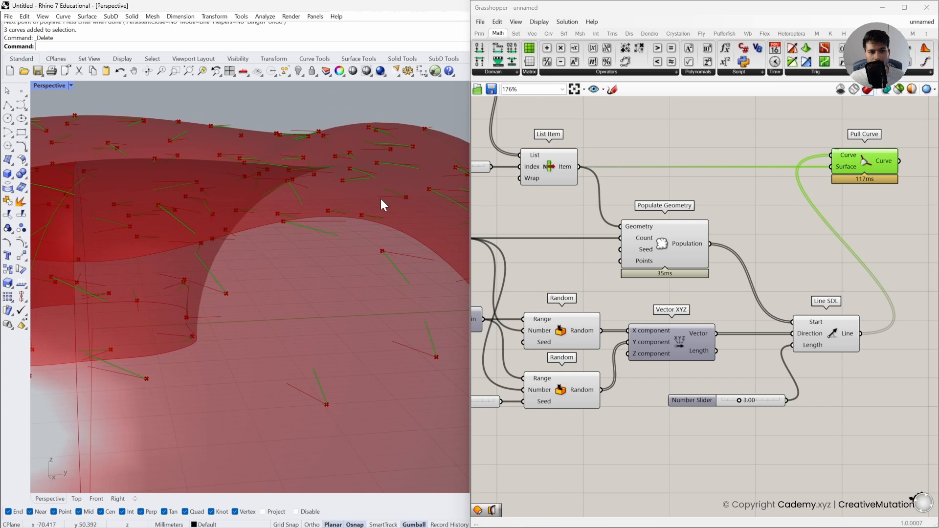
pyautogui.moveTo(293, 166); pyautogui.dragTo(312, 239, button='right')
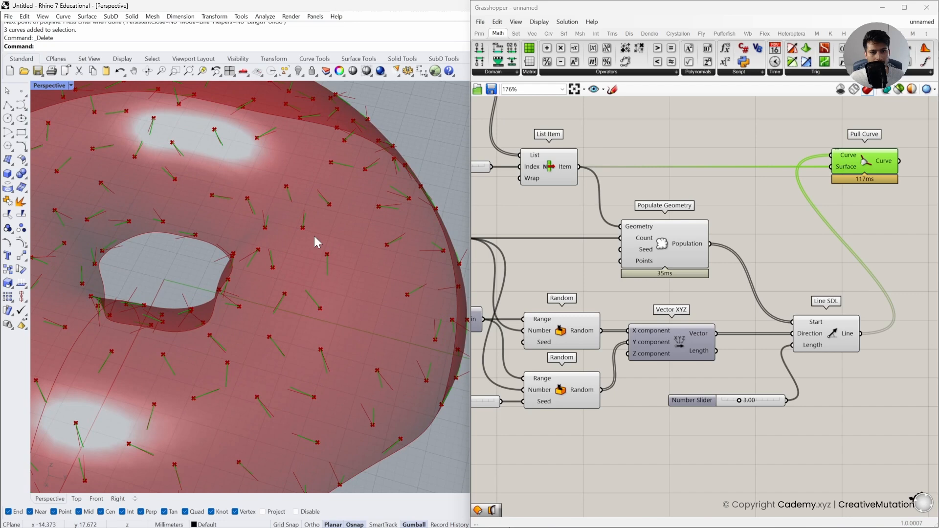
# - Turn off the preview of Populate Geometry, the Random components, Vector XYZ and Line SDL, leaving Pull Curve previewed
pyautogui.click(806, 245)
pyautogui.moveTo(829, 430); pyautogui.dragTo(477, 217)
pyautogui.press('space')
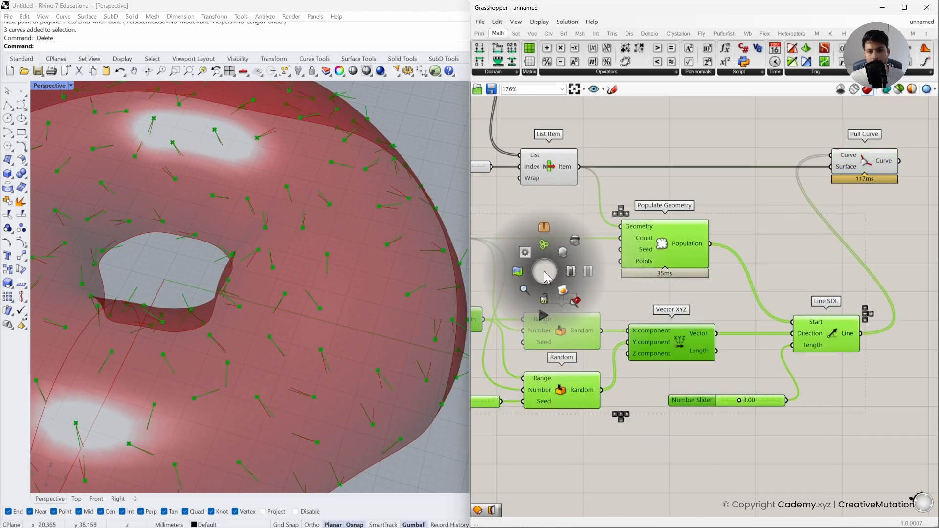
pyautogui.click(575, 241)
pyautogui.click(595, 266)
pyautogui.scroll(-4, 435, 284)
pyautogui.moveTo(436, 285); pyautogui.dragTo(318, 270, button='right')
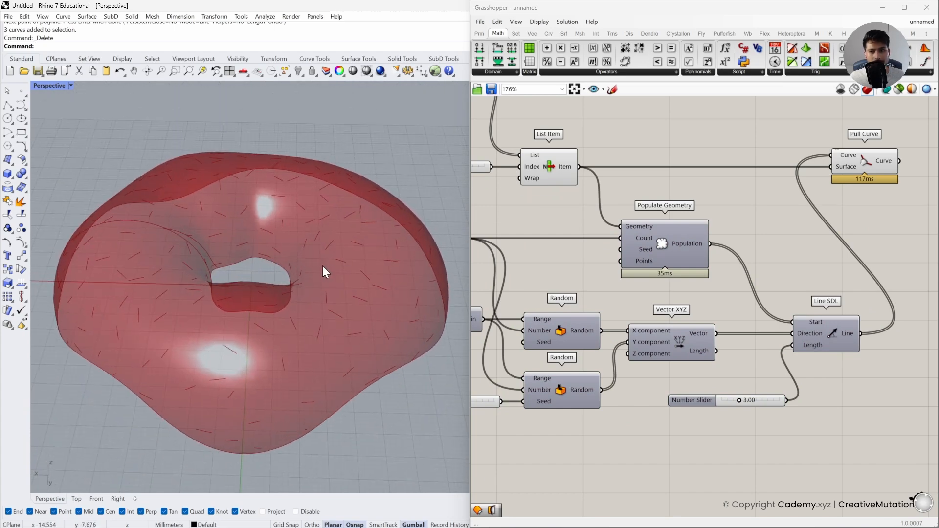
# - Shift Pull Curve slightly to the right, add a Pipe component beside it, and connect Pull Curve's output to Pipe's Curve input
pyautogui.moveTo(797, 261); pyautogui.dragTo(663, 279, button='right')
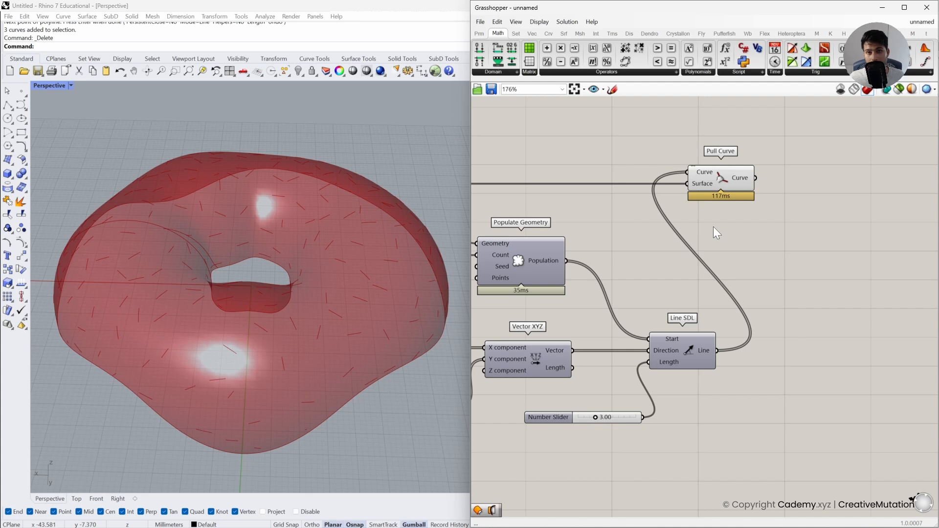
pyautogui.moveTo(728, 182); pyautogui.dragTo(756, 182)
pyautogui.click(742, 236)
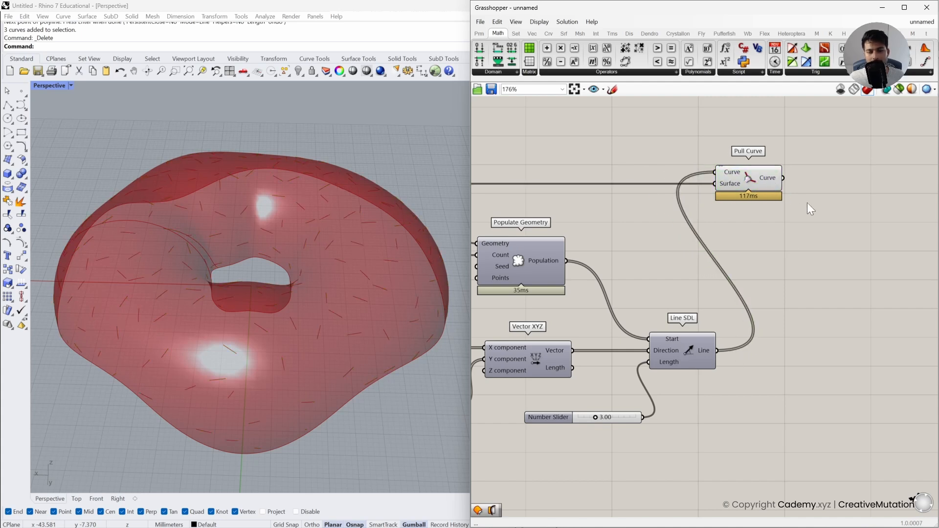
pyautogui.doubleClick(844, 243)
pyautogui.write('pip')
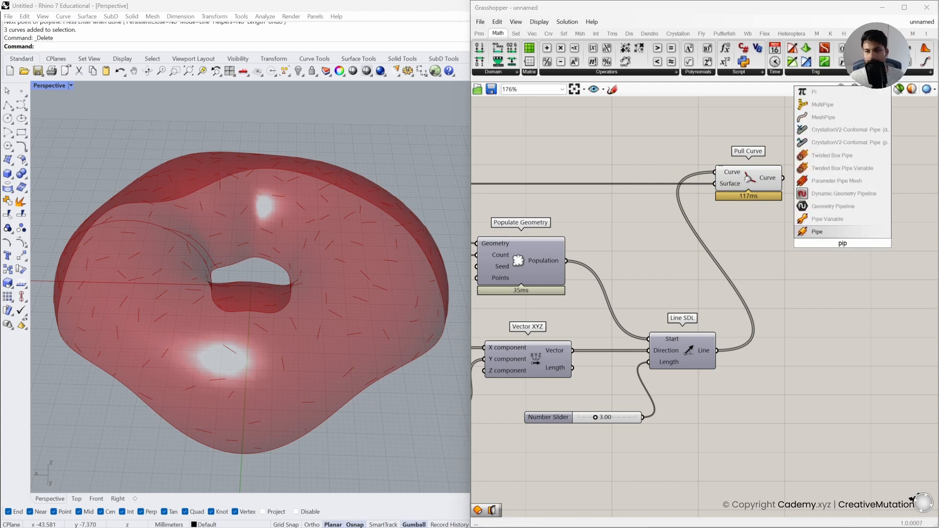
pyautogui.click(834, 236)
pyautogui.moveTo(831, 234); pyautogui.dragTo(780, 250, button='right')
pyautogui.moveTo(788, 250); pyautogui.dragTo(812, 215)
pyautogui.moveTo(732, 194); pyautogui.dragTo(805, 214)
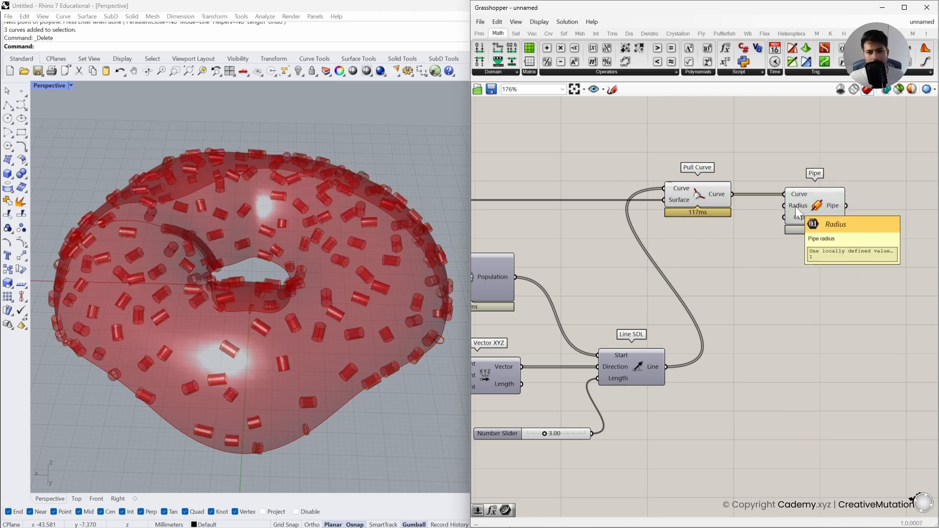
# - Add a number slider set to 0.57 and connect it to Pipe's Radius input
pyautogui.scroll(6, 344, 294)
pyautogui.moveTo(344, 294)
pyautogui.mouseDown(button='right')
pyautogui.moveTo(336, 324)
pyautogui.moveTo(377, 336)
pyautogui.moveTo(360, 296)
pyautogui.mouseUp(button='right')
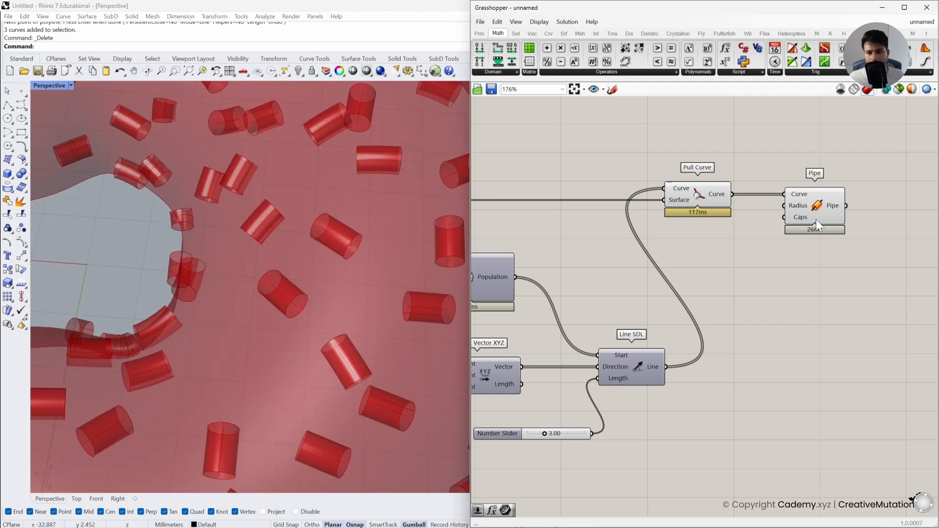
pyautogui.moveTo(811, 219); pyautogui.dragTo(835, 219)
pyautogui.doubleClick(756, 285)
pyautogui.write('0.60')
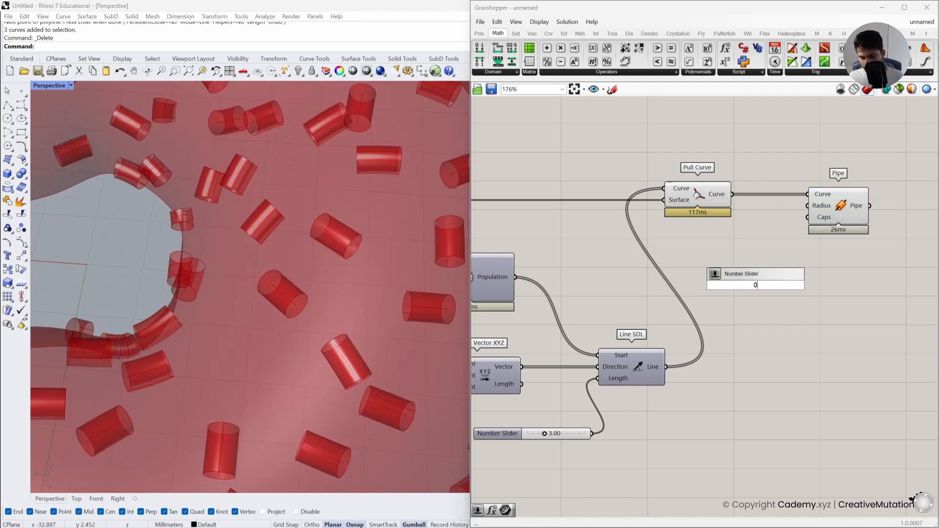
pyautogui.press('Return')
pyautogui.moveTo(806, 205); pyautogui.dragTo(731, 247)
pyautogui.click(738, 284)
pyautogui.click(737, 275)
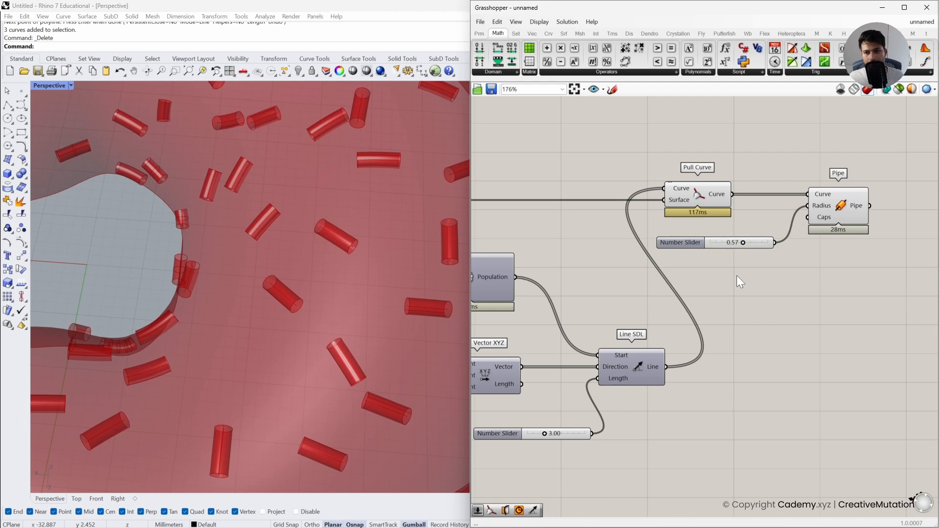
# - Add a number slider set to 2 and connect it to Pipe's Caps input to round the pipe ends
pyautogui.scroll(-5, 362, 331)
pyautogui.moveTo(362, 331); pyautogui.dragTo(313, 329, button='right')
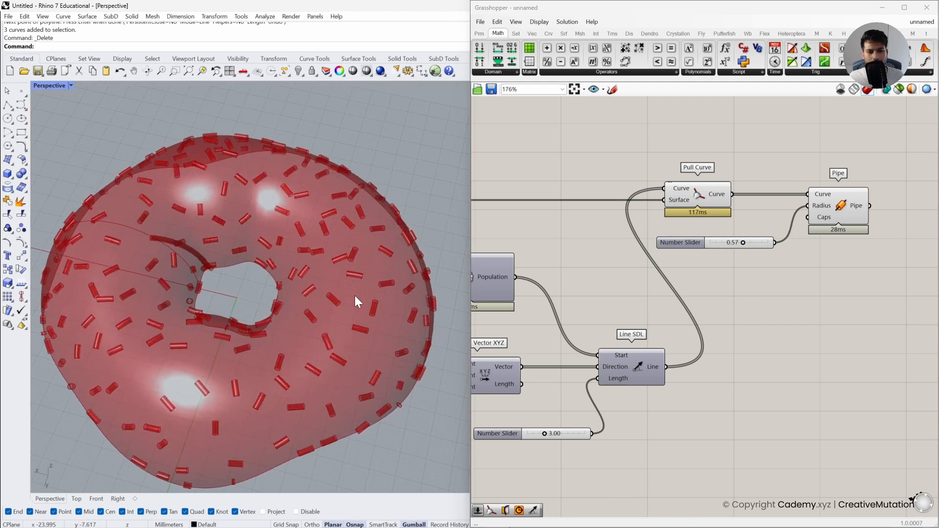
pyautogui.scroll(6, 366, 251)
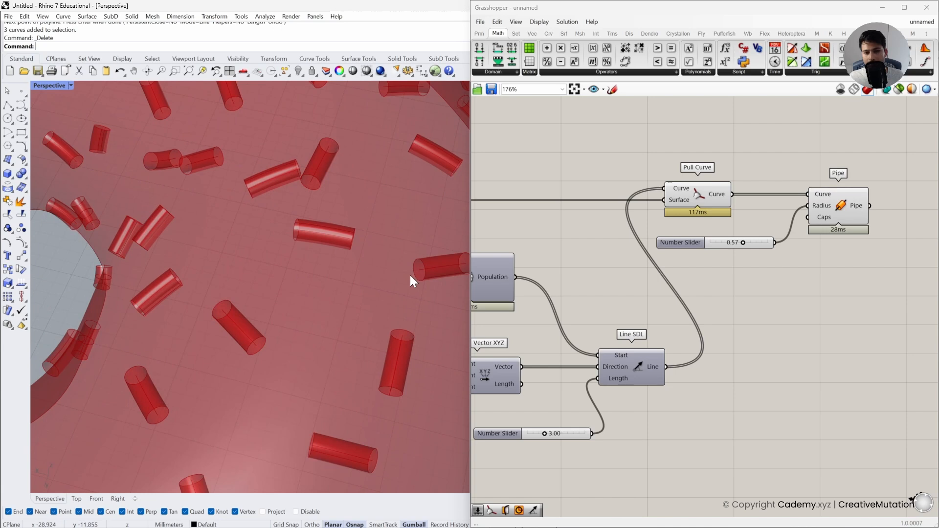
pyautogui.moveTo(406, 327); pyautogui.dragTo(371, 345, button='right')
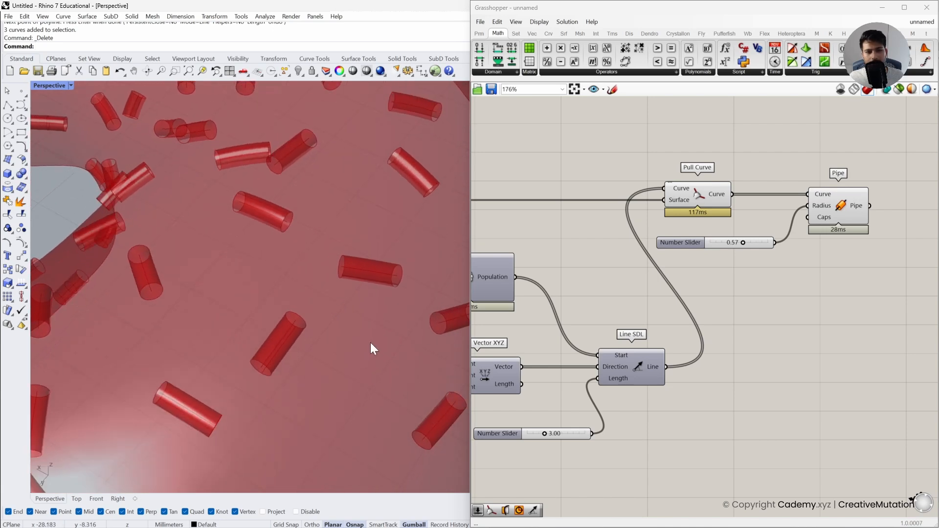
pyautogui.moveTo(821, 217)
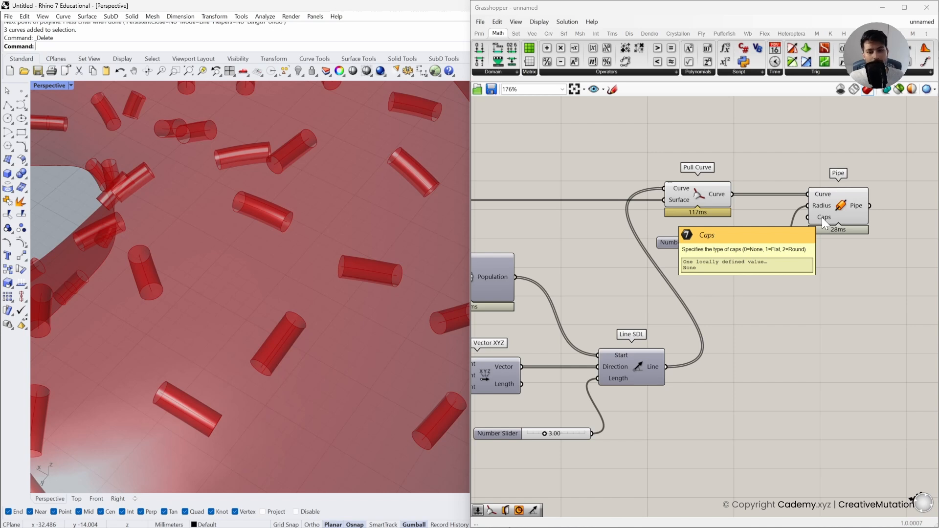
pyautogui.doubleClick(761, 310)
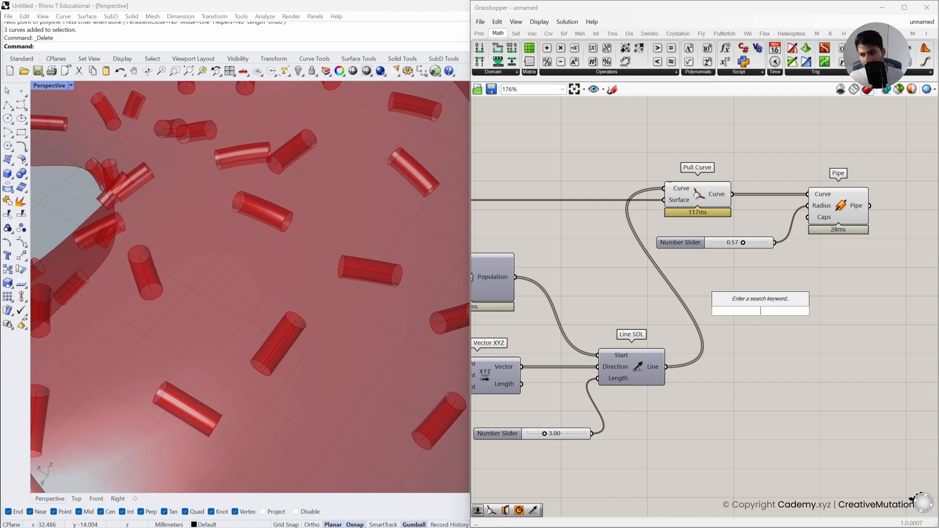
pyautogui.write('2')
pyautogui.press('Return')
pyautogui.moveTo(788, 312); pyautogui.dragTo(759, 278)
pyautogui.moveTo(808, 233); pyautogui.dragTo(791, 271)
# - Set the seed slider of the lower Random component to 34 and check the new pipe directions on the surface
pyautogui.moveTo(438, 294); pyautogui.dragTo(259, 235, button='right')
pyautogui.scroll(-10, 350, 288)
pyautogui.scroll(4, 244, 228)
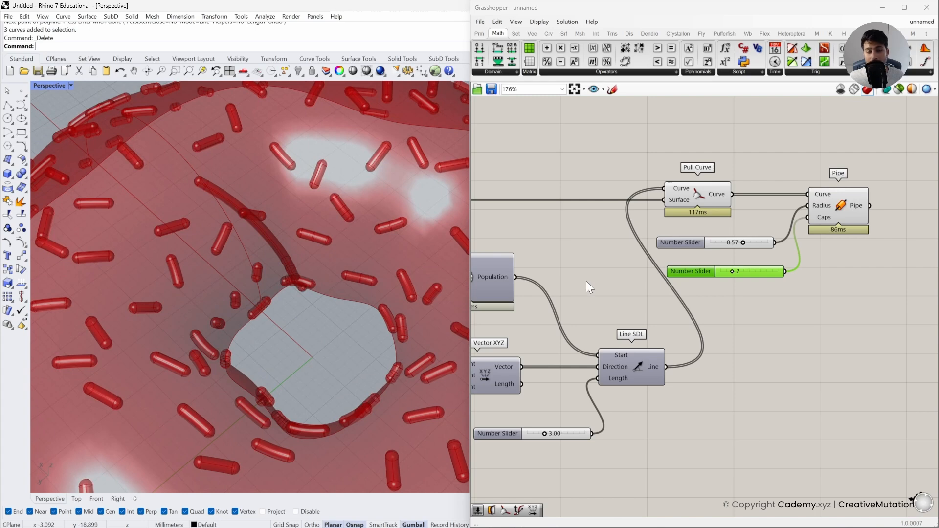
pyautogui.moveTo(605, 274); pyautogui.dragTo(688, 261, button='right')
pyautogui.scroll(-1, 688, 261)
pyautogui.moveTo(522, 305); pyautogui.dragTo(681, 282, button='right')
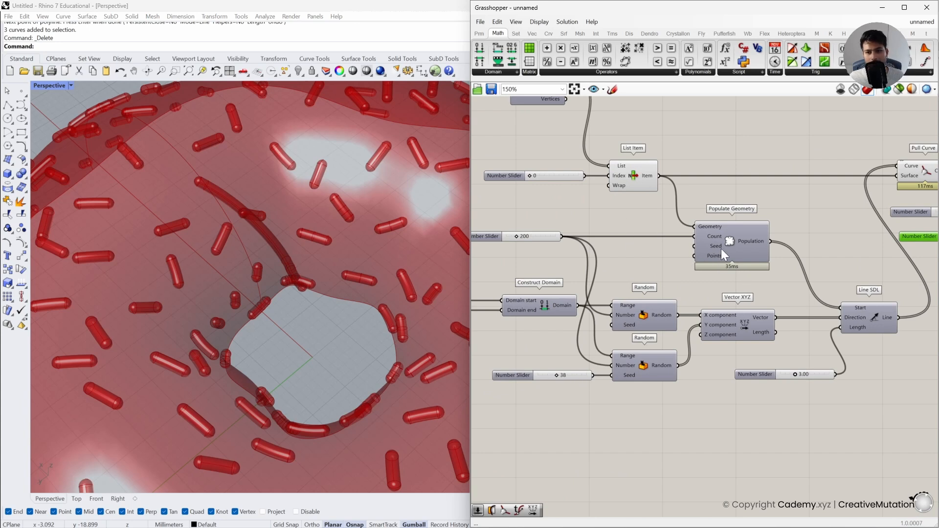
pyautogui.moveTo(557, 378); pyautogui.dragTo(562, 402)
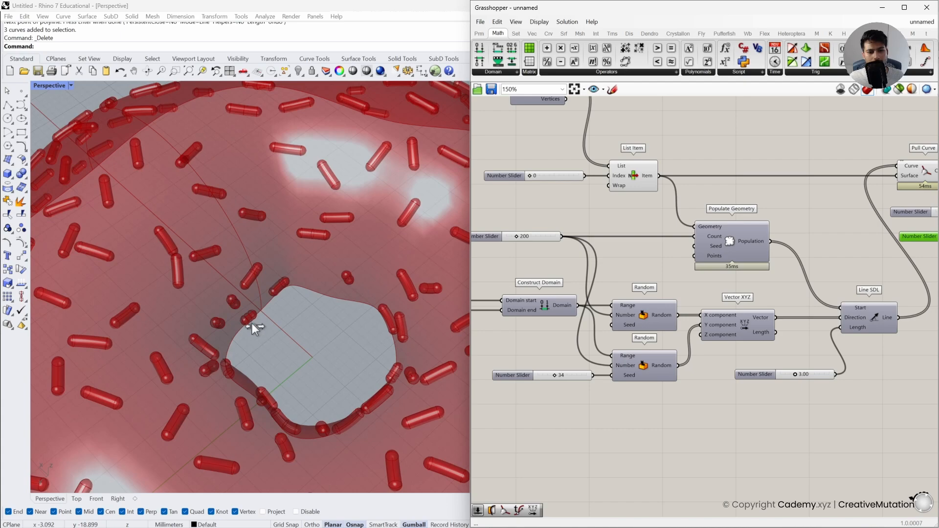
pyautogui.scroll(-2, 253, 325)
pyautogui.moveTo(253, 323); pyautogui.dragTo(344, 335, button='right')
pyautogui.scroll(-3, 303, 320)
pyautogui.moveTo(247, 331); pyautogui.dragTo(239, 313, button='right')
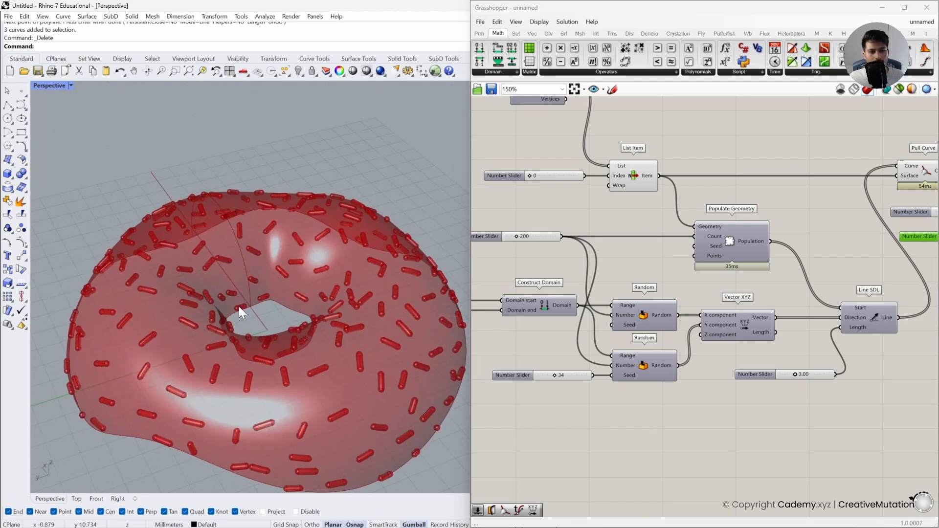
pyautogui.keyDown('shift'); pyautogui.moveTo(264, 363); pyautogui.dragTo(269, 310, button='right'); pyautogui.keyUp('shift')
# - Turn on the preview of the Loft component that feeds Surface Split
pyautogui.moveTo(935, 311); pyautogui.dragTo(699, 337, button='right')
pyautogui.scroll(2, 814, 269)
pyautogui.click(760, 356)
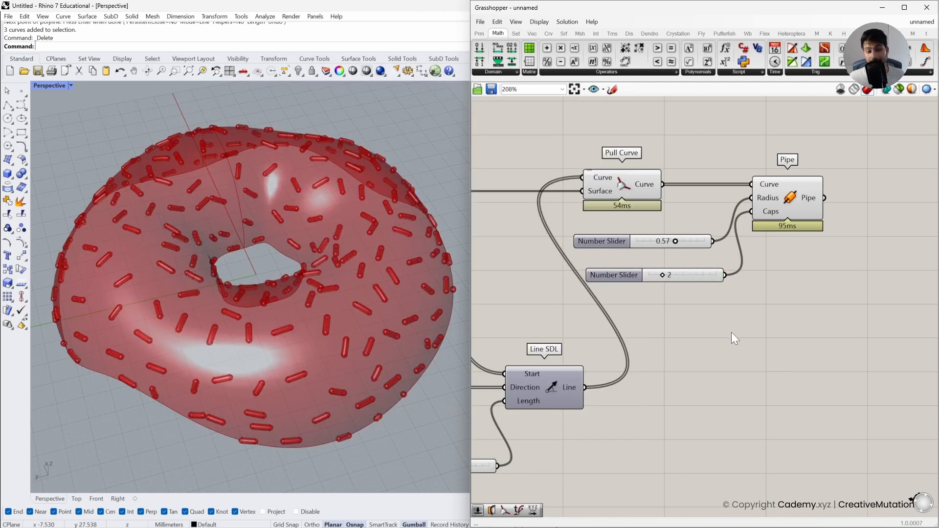
pyautogui.scroll(-3, 750, 334)
pyautogui.moveTo(629, 303); pyautogui.dragTo(924, 338, button='right')
pyautogui.moveTo(500, 242); pyautogui.dragTo(760, 355, button='right')
pyautogui.middleClick(535, 215)
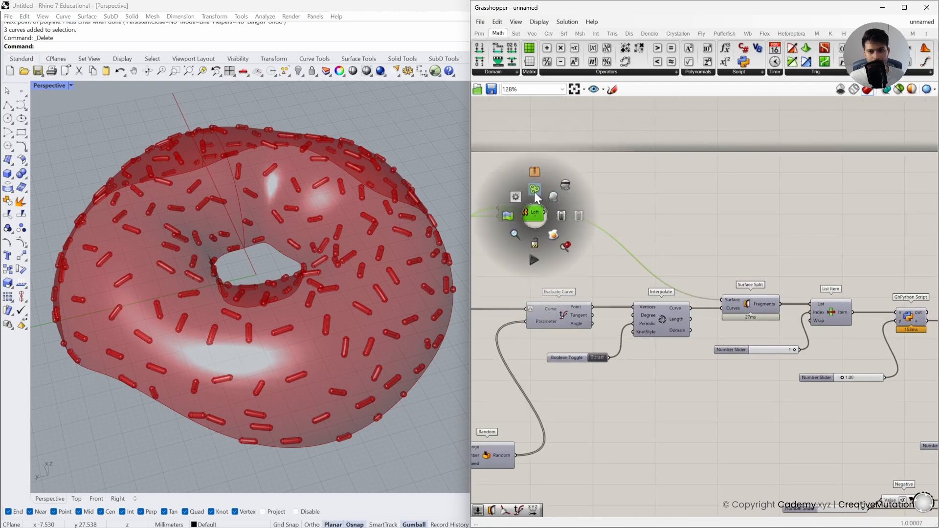
pyautogui.click(551, 195)
pyautogui.click(618, 223)
# - Turn on the preview of the GhPython Script component that offsets the split surface
pyautogui.moveTo(891, 312); pyautogui.dragTo(689, 277, button='right')
pyautogui.scroll(2, 766, 289)
pyautogui.scroll(1, 765, 289)
pyautogui.moveTo(766, 289); pyautogui.dragTo(650, 275, button='right')
pyautogui.click(638, 280)
pyautogui.middleClick(641, 277)
pyautogui.click(657, 260)
# - Turn off the previews of the face List Item, Populate Geometry and Pull Curve, leaving Pipe previewed
pyautogui.scroll(-2, 691, 221)
pyautogui.moveTo(784, 309); pyautogui.dragTo(751, 280, button='right')
pyautogui.click(810, 269)
pyautogui.scroll(-1, 684, 280)
pyautogui.moveTo(646, 274); pyautogui.dragTo(706, 280, button='right')
pyautogui.scroll(-1, 707, 281)
pyautogui.moveTo(818, 237); pyautogui.dragTo(553, 324)
pyautogui.middleClick(553, 325)
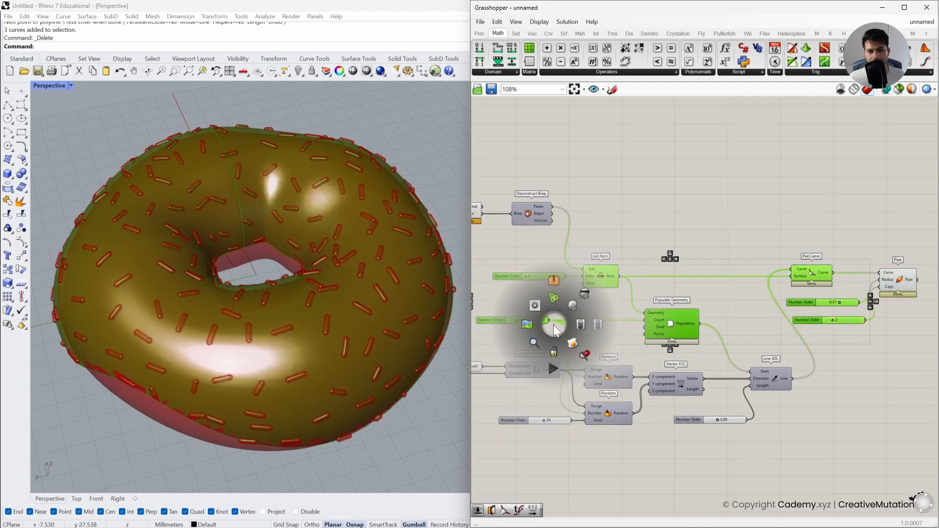
pyautogui.click(585, 293)
pyautogui.moveTo(558, 281); pyautogui.dragTo(666, 301, button='right')
pyautogui.click(622, 271)
# - Put the Loft component in its own group to mark it on the canvas
pyautogui.moveTo(622, 270); pyautogui.dragTo(724, 299, button='right')
pyautogui.moveTo(551, 275); pyautogui.dragTo(670, 301, button='right')
pyautogui.moveTo(489, 201); pyautogui.dragTo(574, 213, button='right')
pyautogui.scroll(4, 575, 216)
pyautogui.click(558, 218)
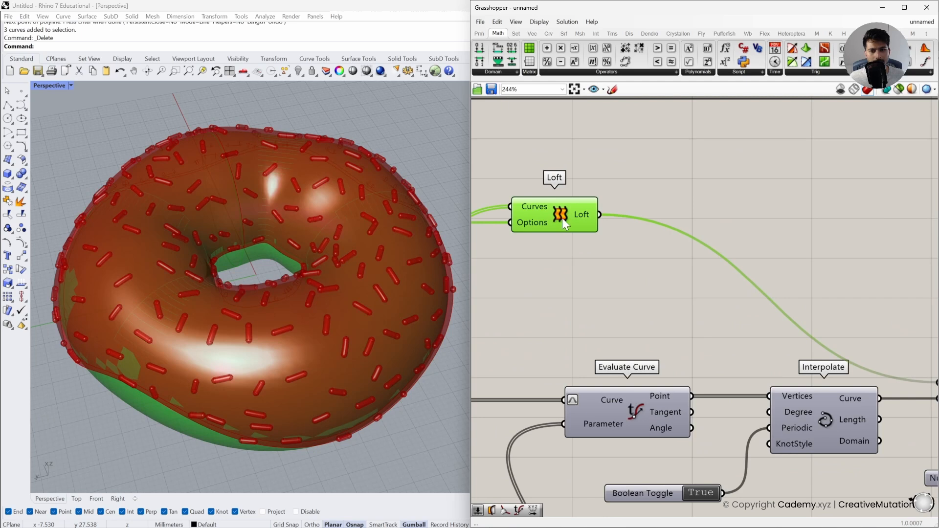
pyautogui.middleClick(559, 215)
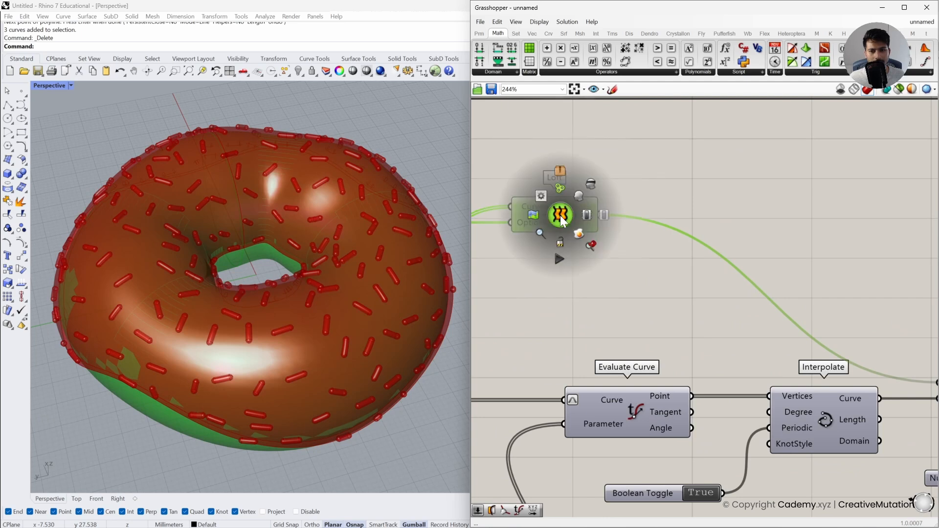
pyautogui.click(558, 191)
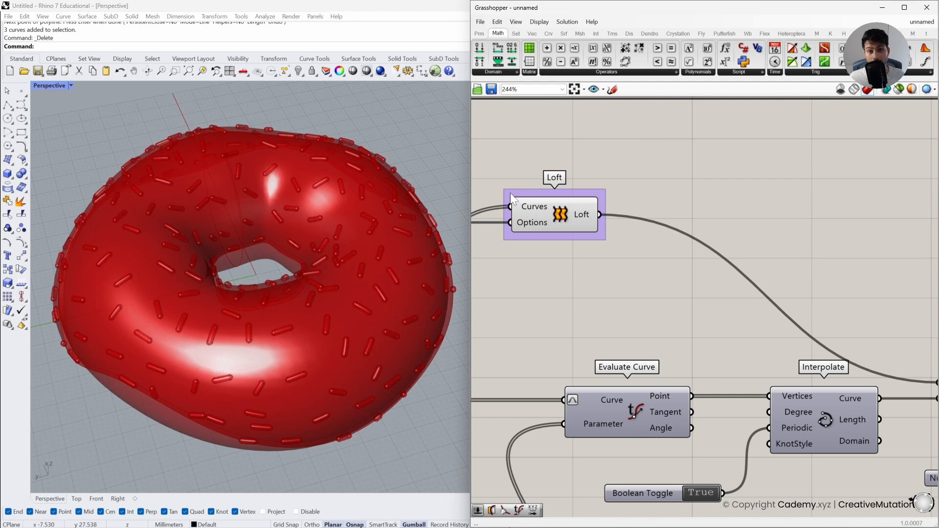
# - Put the GhPython Script component in its own group
pyautogui.scroll(-2, 548, 252)
pyautogui.moveTo(917, 337); pyautogui.dragTo(685, 276, button='right')
pyautogui.moveTo(810, 298); pyautogui.dragTo(660, 274, button='right')
pyautogui.click(707, 286)
pyautogui.middleClick(708, 278)
pyautogui.click(772, 327)
# - Put the Pipe component in its own group
pyautogui.scroll(-5, 772, 327)
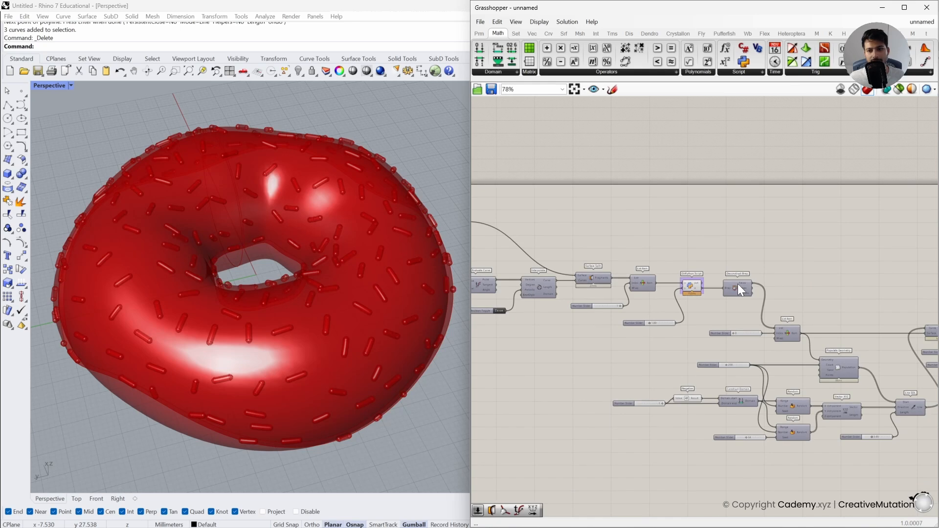
pyautogui.scroll(5, 765, 315)
pyautogui.click(716, 304)
pyautogui.middleClick(718, 299)
pyautogui.moveTo(550, 375); pyautogui.dragTo(739, 321, button='right')
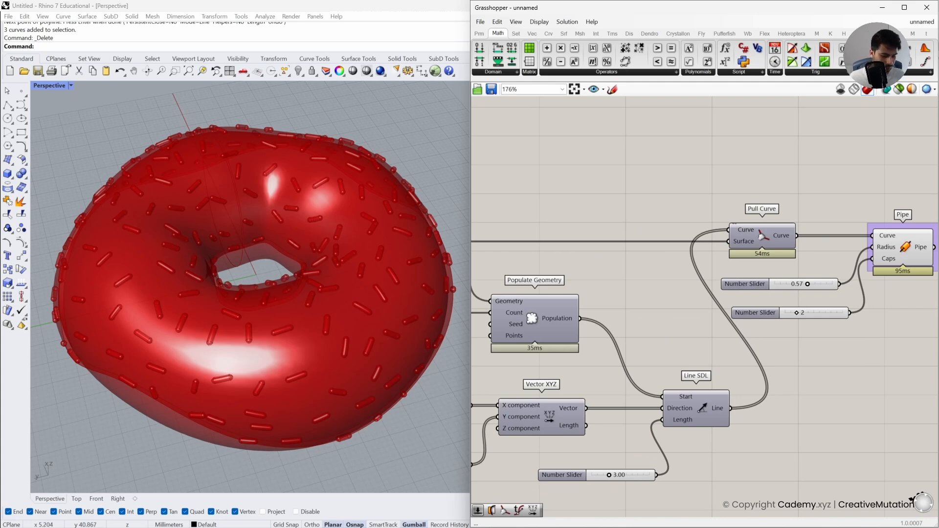
# - Add a Custom Preview component beside Pipe and connect Pipe's output to its Geometry input
pyautogui.hotkey('alt', 'Tab')
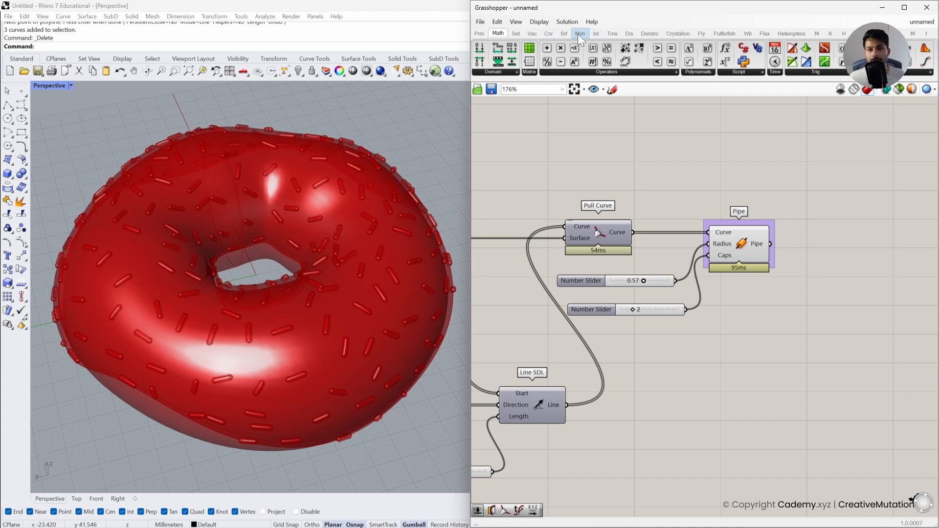
pyautogui.click(630, 33)
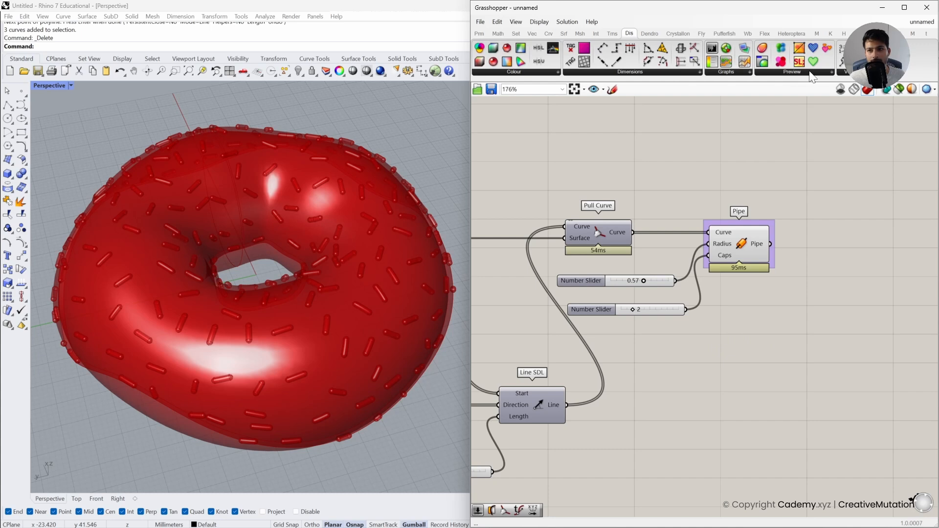
pyautogui.moveTo(790, 73)
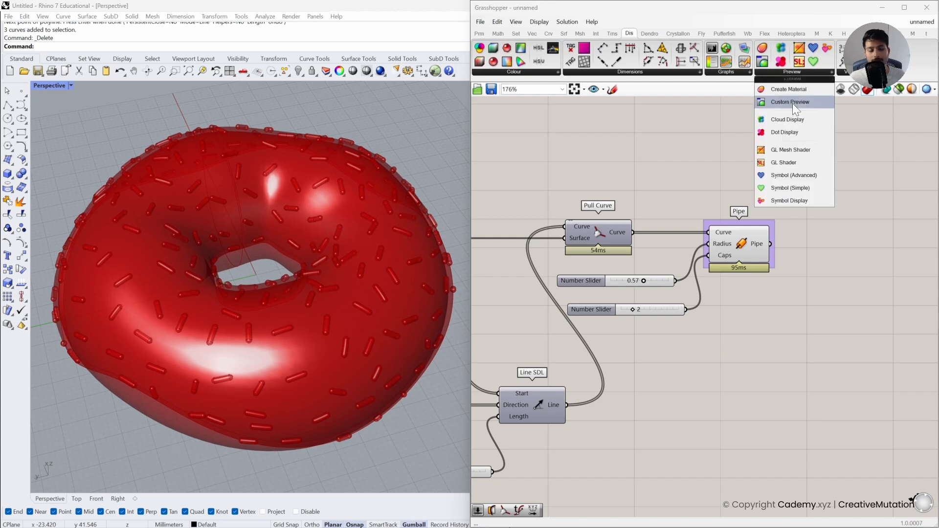
pyautogui.moveTo(792, 103); pyautogui.dragTo(867, 263)
pyautogui.scroll(4, 823, 256)
pyautogui.moveTo(808, 252); pyautogui.dragTo(792, 242)
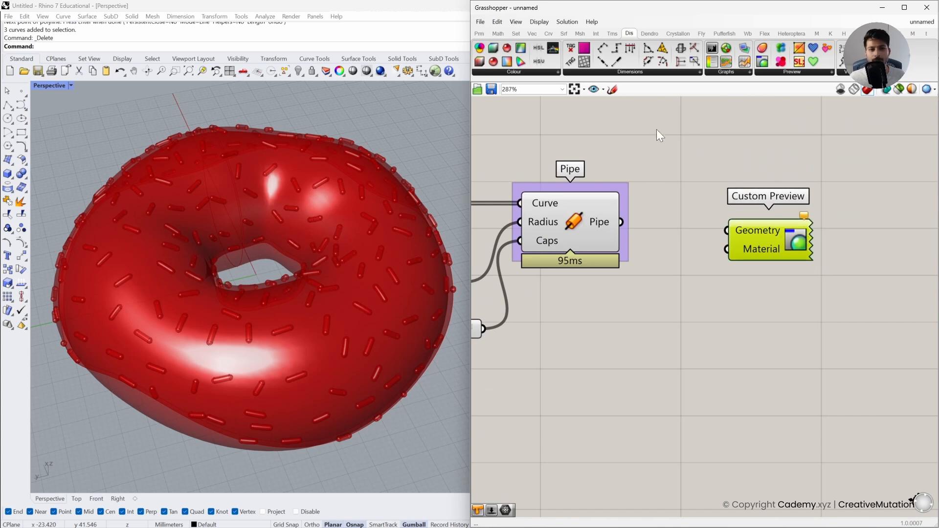
pyautogui.click(717, 310)
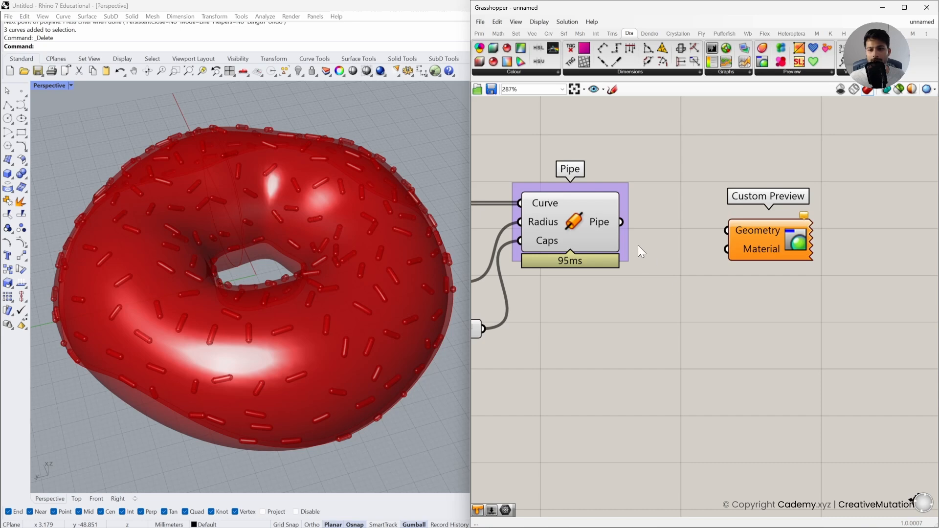
pyautogui.moveTo(622, 227); pyautogui.dragTo(767, 238)
pyautogui.click(711, 299)
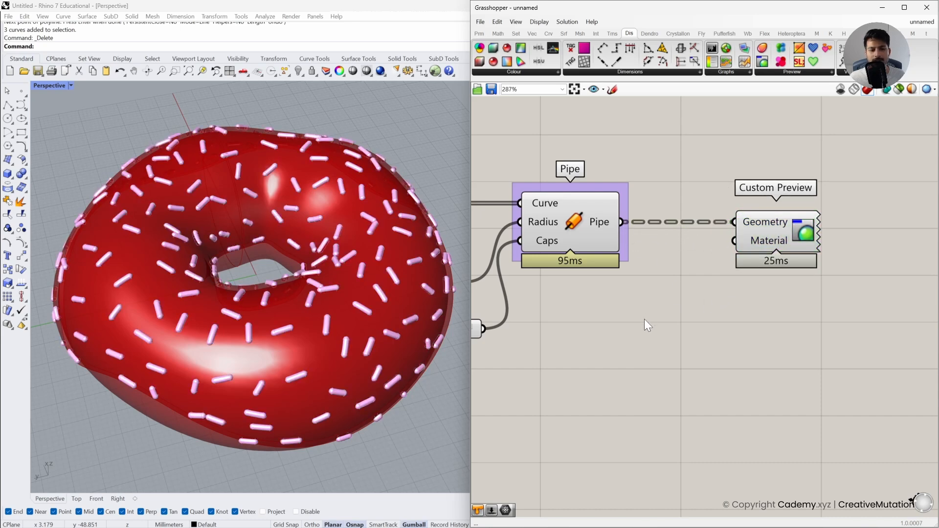
# - Turn off the Pipe component's own preview so only Custom Preview displays the pipes
pyautogui.moveTo(354, 303); pyautogui.dragTo(354, 283, button='right')
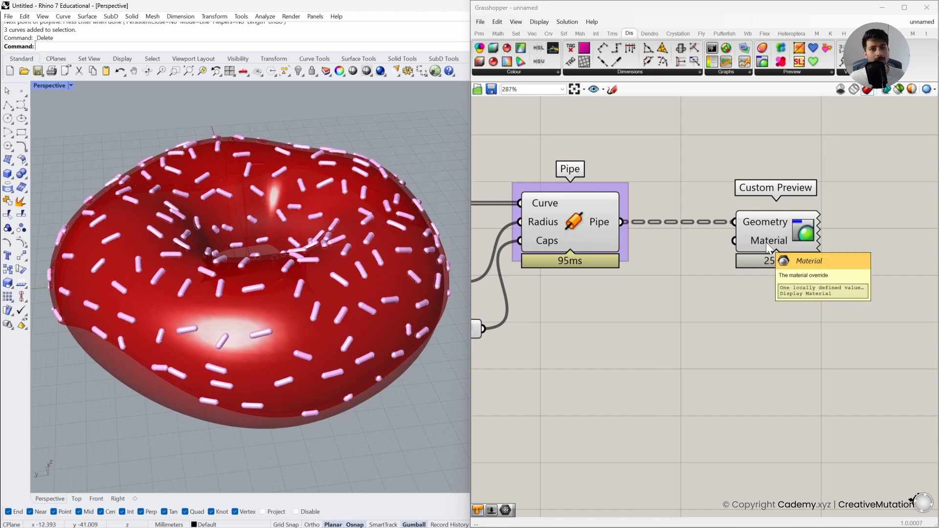
pyautogui.click(583, 231)
pyautogui.middleClick(584, 232)
pyautogui.click(585, 234)
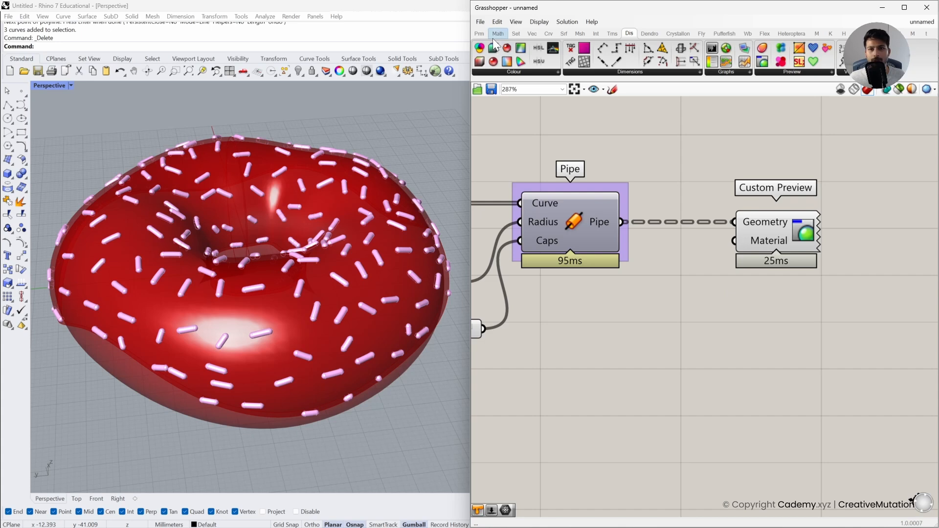
# - Add a Colour Swatch below the Pipe component and connect it to the Custom Preview's Material input
pyautogui.click(480, 35)
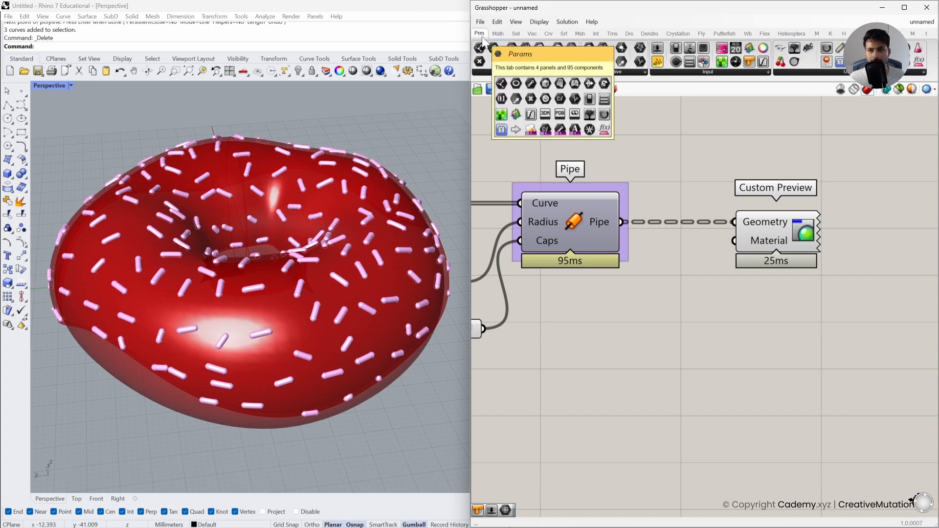
pyautogui.click(749, 73)
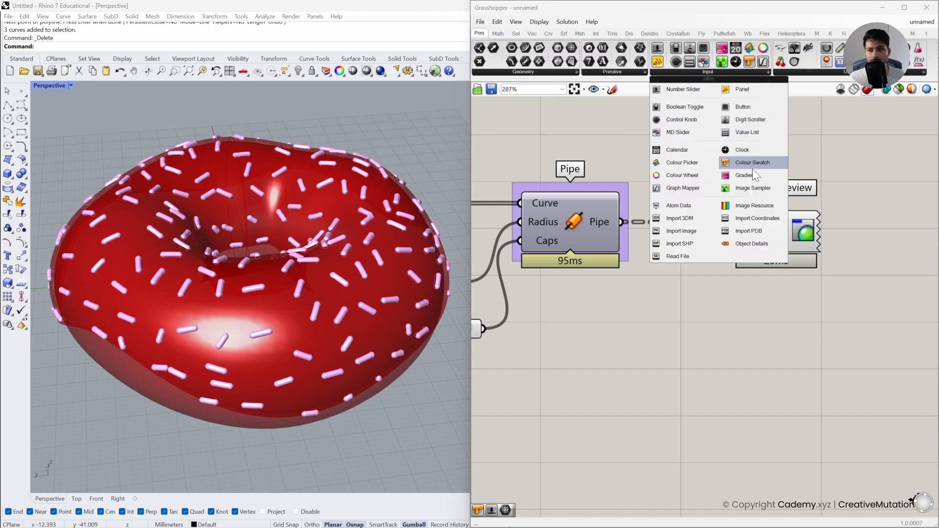
pyautogui.moveTo(750, 163); pyautogui.dragTo(682, 324)
pyautogui.moveTo(733, 241); pyautogui.dragTo(652, 327)
# - Set the sprinkles' Colour Swatch to a fully saturated bright blue
pyautogui.click(699, 326)
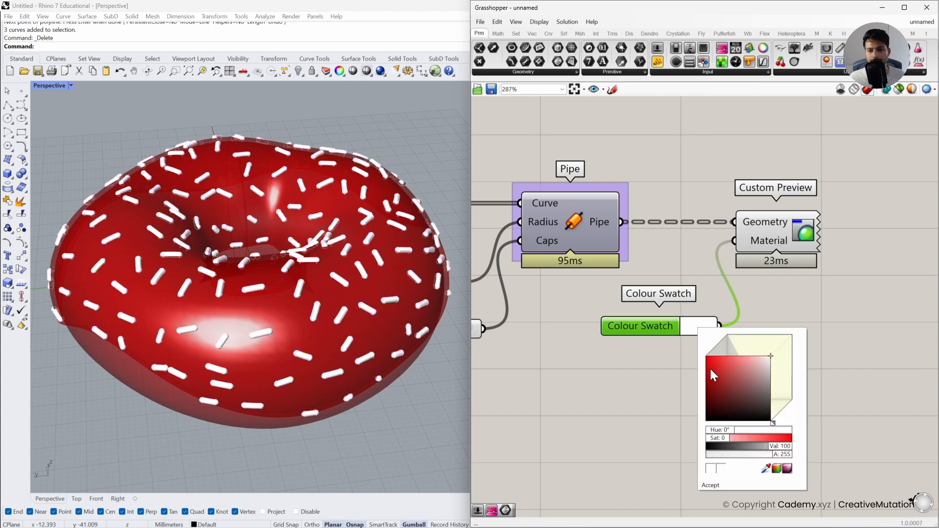
pyautogui.moveTo(739, 376); pyautogui.dragTo(699, 356)
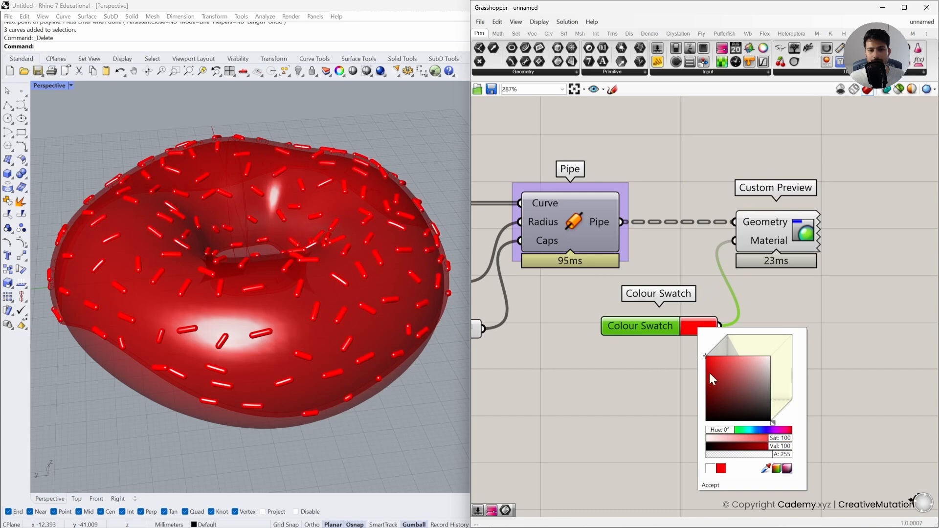
pyautogui.moveTo(721, 431); pyautogui.dragTo(754, 430)
pyautogui.click(671, 400)
pyautogui.scroll(-1, 694, 373)
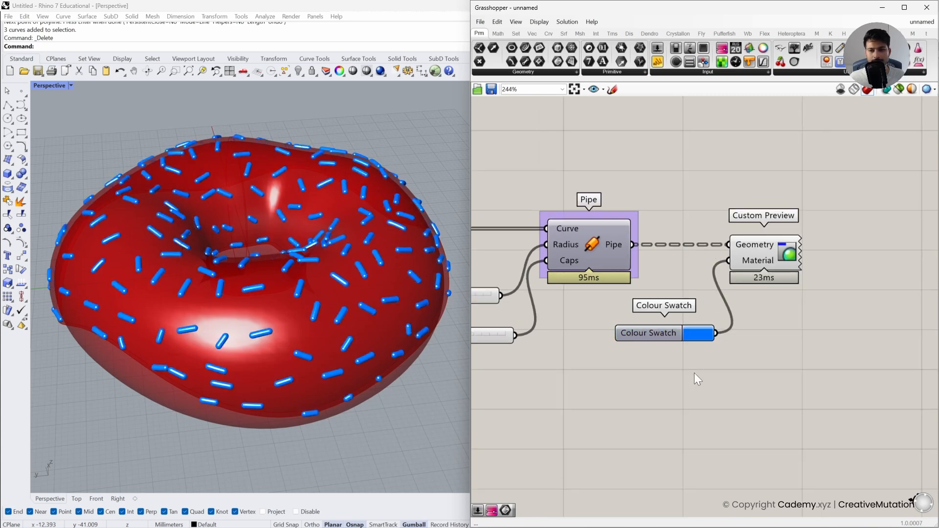
pyautogui.moveTo(375, 299); pyautogui.dragTo(324, 285, button='right')
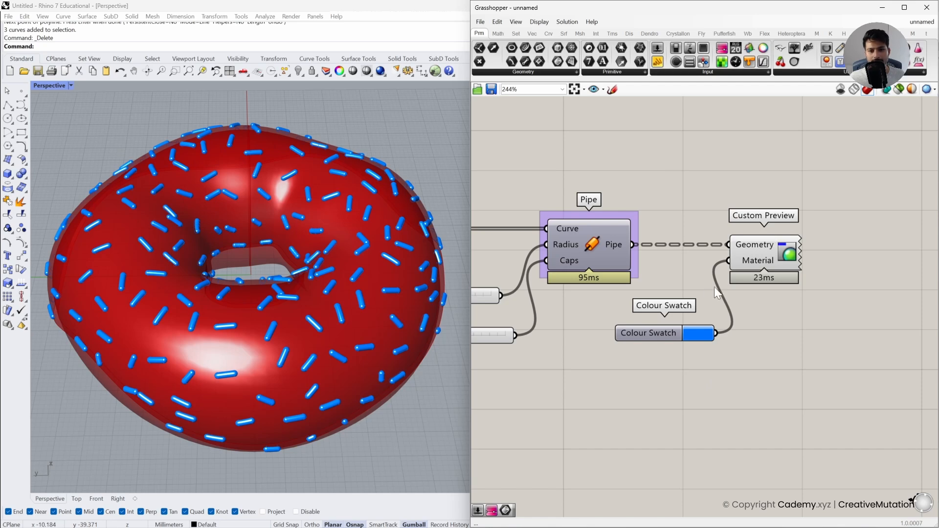
# - Add a Custom Preview above Deconstruct Brep and connect the GhPython Script's a output to its Geometry input
pyautogui.scroll(-4, 743, 292)
pyautogui.moveTo(511, 288); pyautogui.dragTo(634, 293, button='right')
pyautogui.moveTo(538, 230); pyautogui.dragTo(664, 298, button='right')
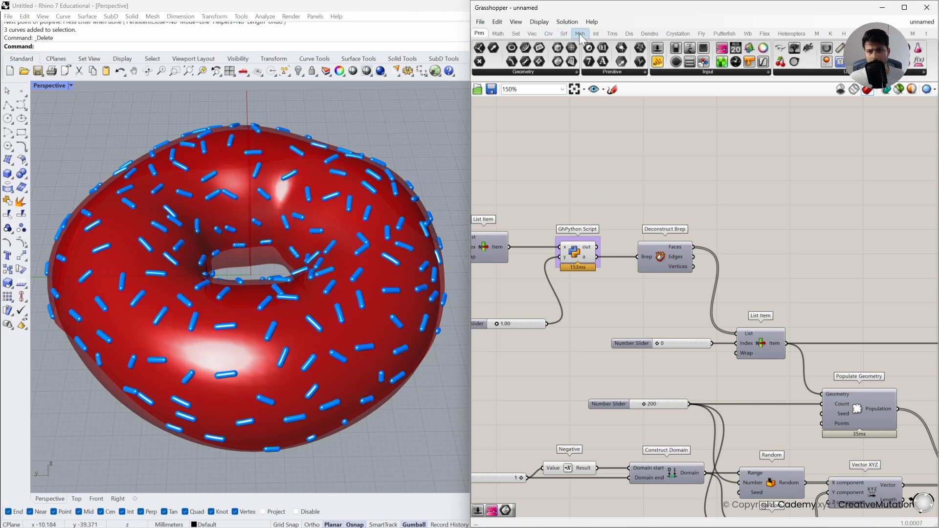
pyautogui.click(629, 33)
pyautogui.click(781, 72)
pyautogui.moveTo(796, 101); pyautogui.dragTo(653, 149)
pyautogui.scroll(3, 616, 233)
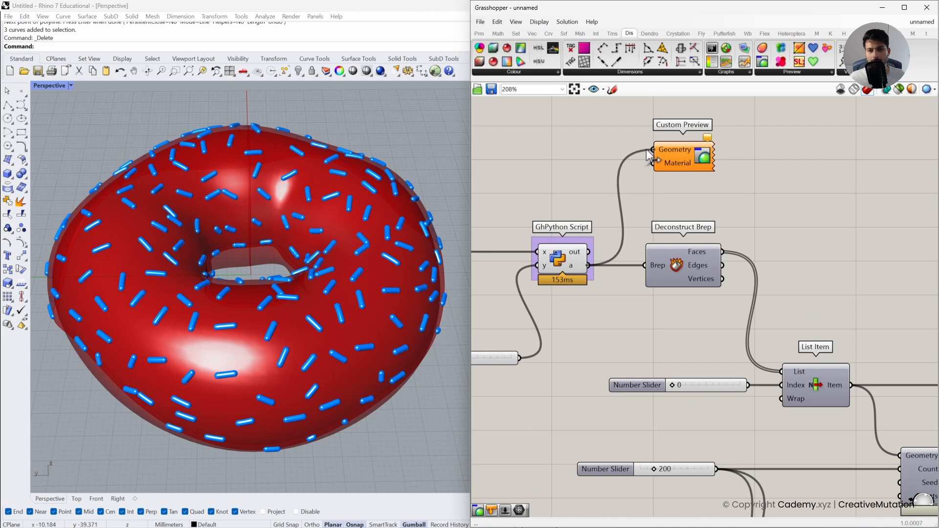
# - Turn off the GhPython Script component's own preview so only the Custom Preview displays the icing
pyautogui.middleClick(564, 259)
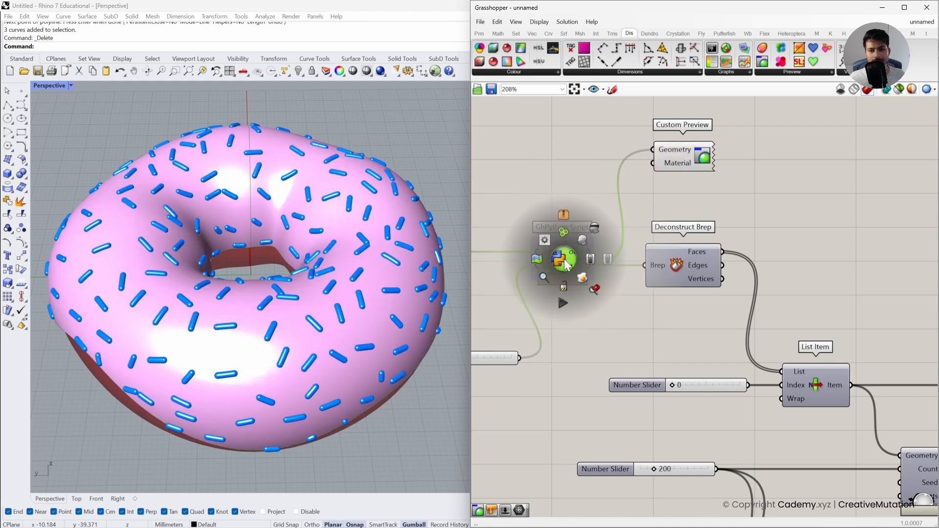
pyautogui.click(593, 229)
pyautogui.click(570, 185)
pyautogui.moveTo(571, 184); pyautogui.dragTo(611, 188, button='right')
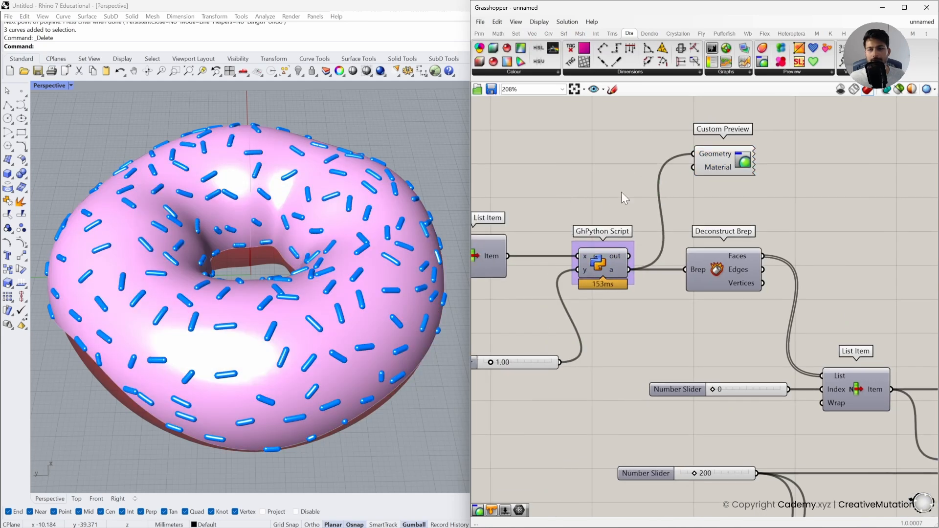
# - Add a Colour Swatch beside the icing's Custom Preview and connect it to the Material input
pyautogui.click(479, 33)
pyautogui.moveTo(749, 61); pyautogui.dragTo(630, 183)
pyautogui.moveTo(671, 181); pyautogui.dragTo(694, 168)
pyautogui.moveTo(621, 185); pyautogui.dragTo(601, 171)
# - Set the icing's Colour Swatch to pink with hue 319°, saturation 71 and value 85
pyautogui.click(632, 170)
pyautogui.moveTo(663, 234); pyautogui.dragTo(639, 197)
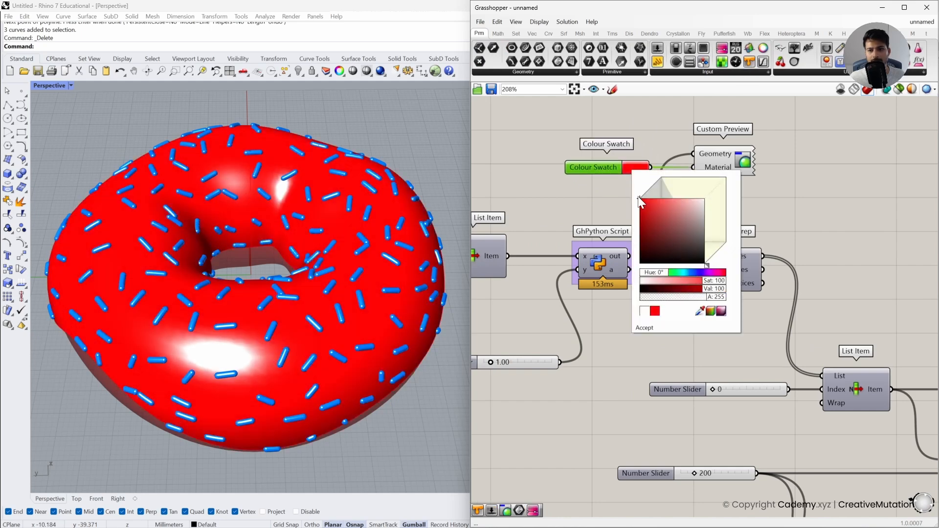
pyautogui.moveTo(654, 269); pyautogui.dragTo(706, 278)
pyautogui.moveTo(681, 213); pyautogui.dragTo(678, 190)
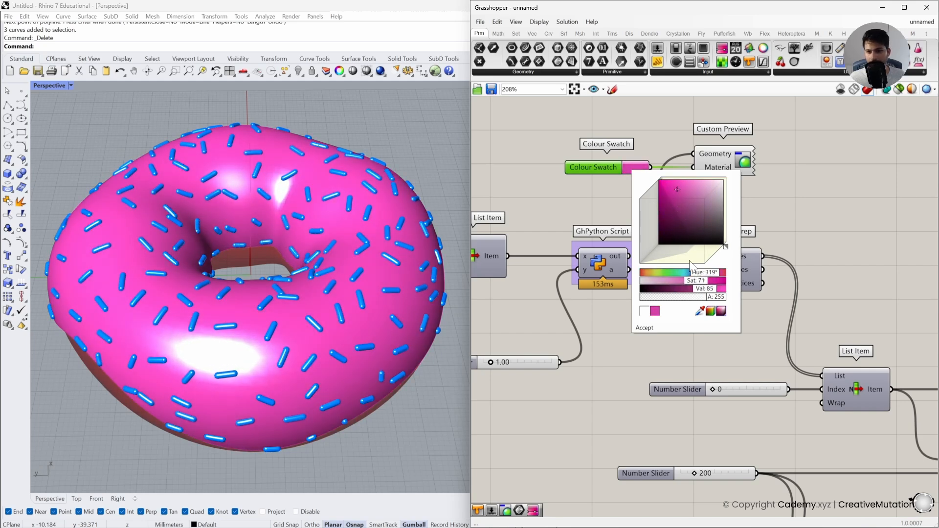
pyautogui.click(787, 202)
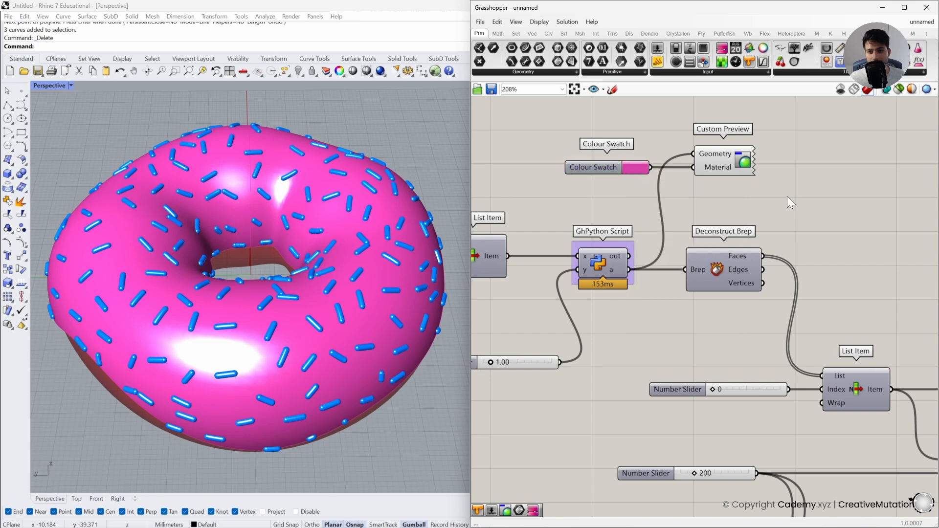
# - Add a Custom Preview beside the Loft component and connect the Loft output to its Geometry input
pyautogui.moveTo(642, 204); pyautogui.dragTo(733, 216, button='right')
pyautogui.scroll(-1, 741, 215)
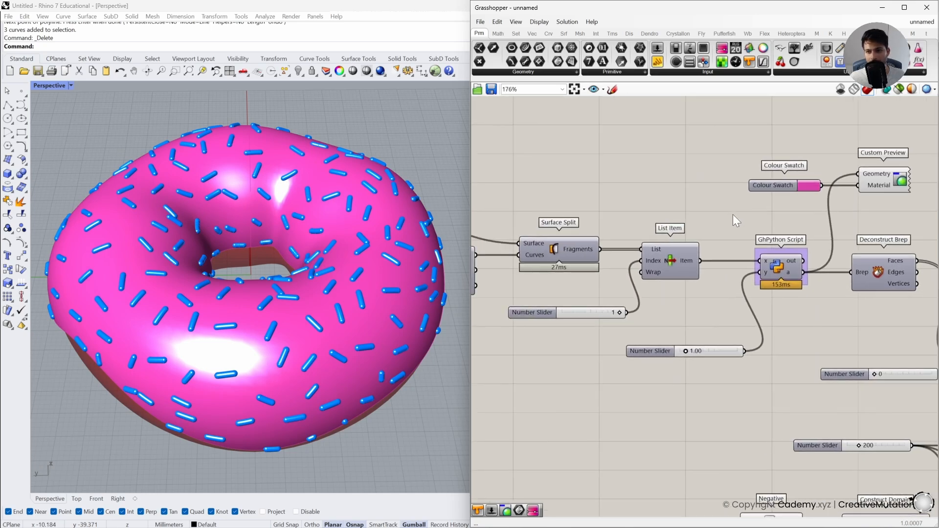
pyautogui.scroll(-1, 733, 215)
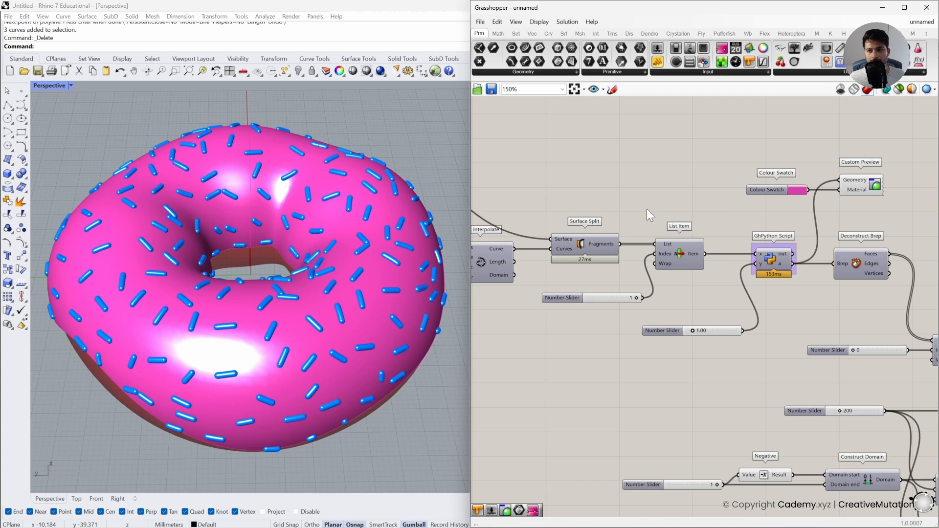
pyautogui.click(628, 34)
pyautogui.click(792, 71)
pyautogui.moveTo(807, 92); pyautogui.dragTo(569, 175)
pyautogui.moveTo(570, 176); pyautogui.dragTo(747, 195, button='right')
pyautogui.moveTo(747, 195); pyautogui.dragTo(608, 164)
pyautogui.moveTo(608, 164); pyautogui.dragTo(668, 178, button='right')
pyautogui.moveTo(579, 168); pyautogui.dragTo(684, 173)
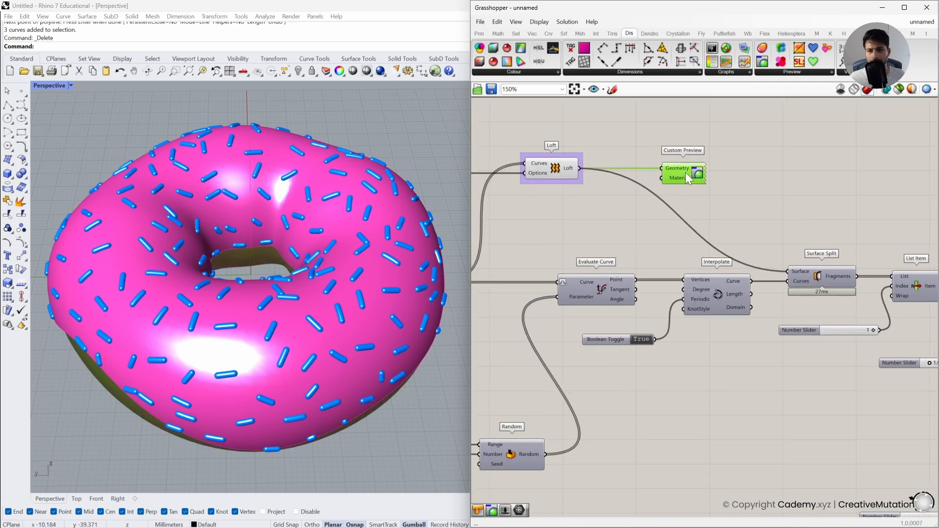
# - Turn off the Loft component's own preview so only the Custom Preview displays the donut base
pyautogui.moveTo(313, 304); pyautogui.dragTo(317, 242, button='right')
pyautogui.click(559, 222)
pyautogui.middleClick(565, 164)
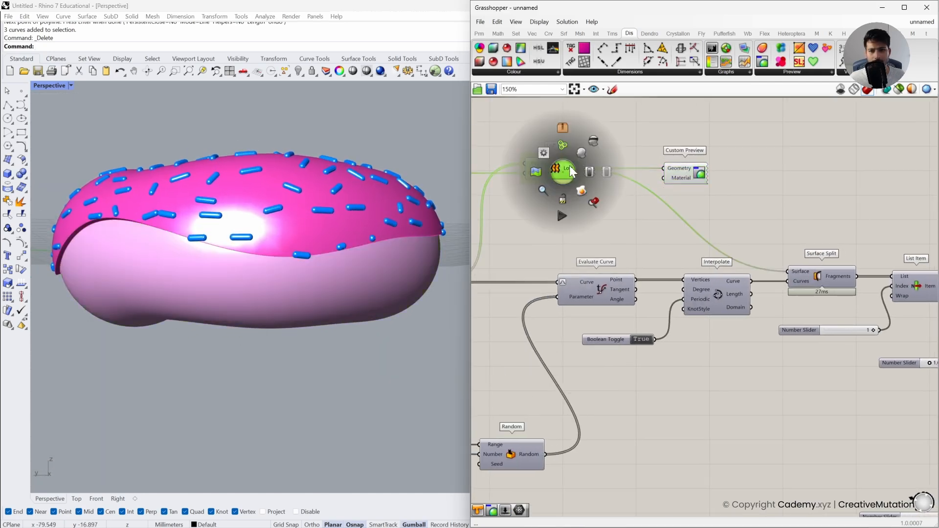
# - Add a Colour Swatch near the Loft's Custom Preview and connect it to the Material input
pyautogui.click(480, 33)
pyautogui.moveTo(749, 61); pyautogui.dragTo(664, 178)
pyautogui.scroll(2, 650, 198)
# - Set the donut base's Colour Swatch to a brown with hue 25°
pyautogui.click(648, 199)
pyautogui.moveTo(678, 256)
pyautogui.mouseDown()
pyautogui.moveTo(670, 238)
pyautogui.moveTo(697, 253)
pyautogui.mouseUp()
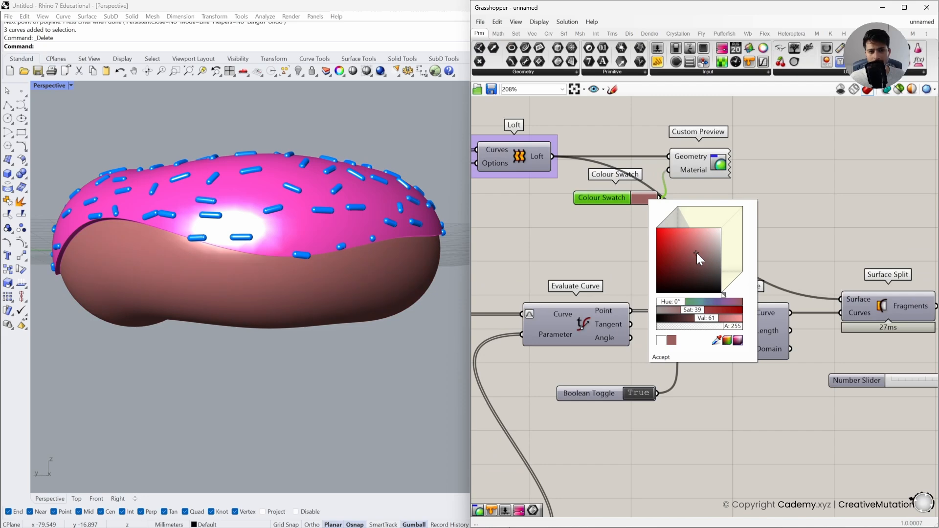
pyautogui.moveTo(689, 302); pyautogui.dragTo(681, 303)
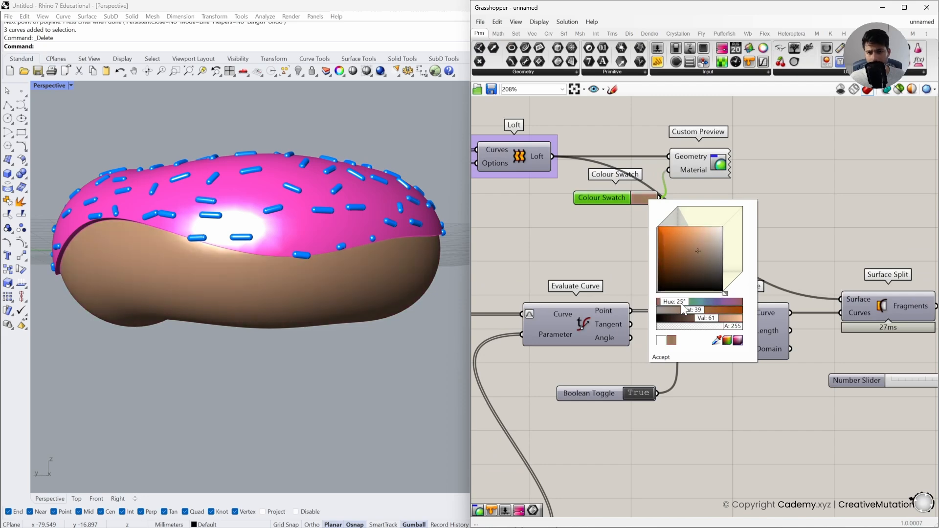
pyautogui.moveTo(683, 264); pyautogui.dragTo(679, 248)
pyautogui.moveTo(397, 253); pyautogui.dragTo(345, 320, button='right')
pyautogui.click(574, 256)
# - Examine the coloured donut from several angles and look over the definition back to its Radius, CSec, Min and Max sliders
pyautogui.moveTo(254, 274); pyautogui.dragTo(287, 235, button='right')
pyautogui.scroll(2, 274, 275)
pyautogui.scroll(-3, 776, 274)
pyautogui.moveTo(489, 321); pyautogui.dragTo(602, 286, button='right')
pyautogui.scroll(4, 650, 277)
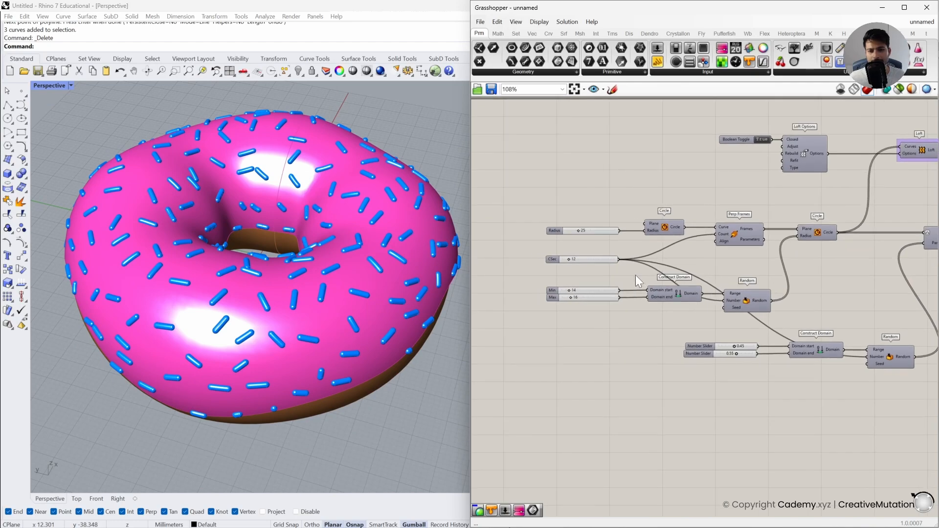
pyautogui.scroll(1, 585, 264)
pyautogui.moveTo(365, 272)
pyautogui.mouseDown(button='right')
pyautogui.moveTo(365, 294)
pyautogui.moveTo(357, 264)
pyautogui.moveTo(361, 293)
pyautogui.moveTo(325, 274)
pyautogui.moveTo(365, 280)
pyautogui.mouseUp(button='right')
pyautogui.moveTo(237, 234); pyautogui.dragTo(247, 274, button='right')
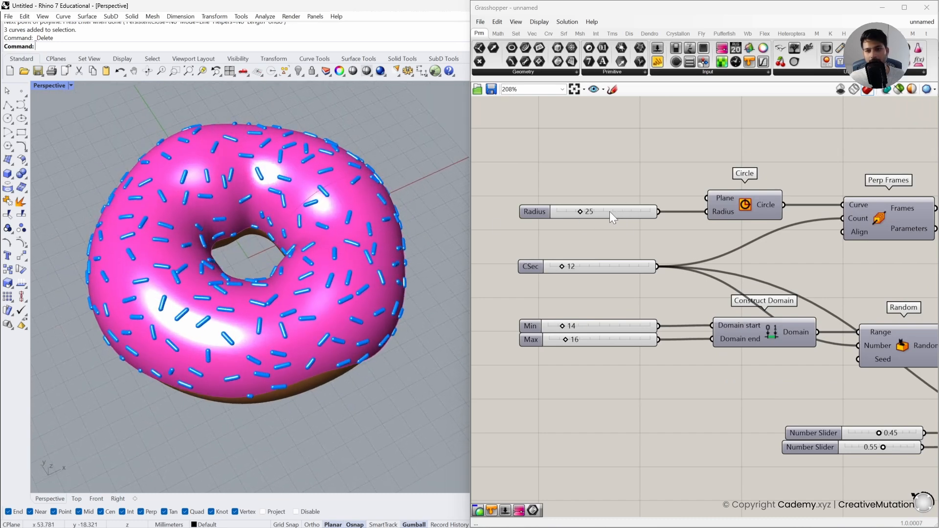
pyautogui.scroll(-3, 841, 240)
pyautogui.scroll(-2, 602, 282)
pyautogui.moveTo(815, 284); pyautogui.dragTo(721, 299, button='right')
pyautogui.moveTo(494, 314); pyautogui.dragTo(757, 285, button='right')
pyautogui.scroll(5, 558, 254)
pyautogui.moveTo(560, 255); pyautogui.dragTo(618, 262, button='right')
pyautogui.scroll(2, 559, 244)
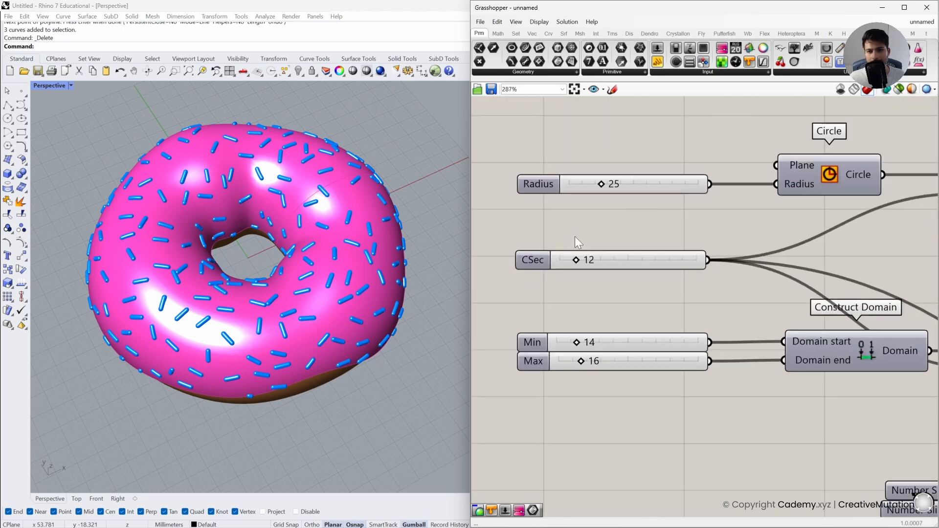
# - Set the Radius slider to 30 and view the resized donut
pyautogui.doubleClick(615, 184)
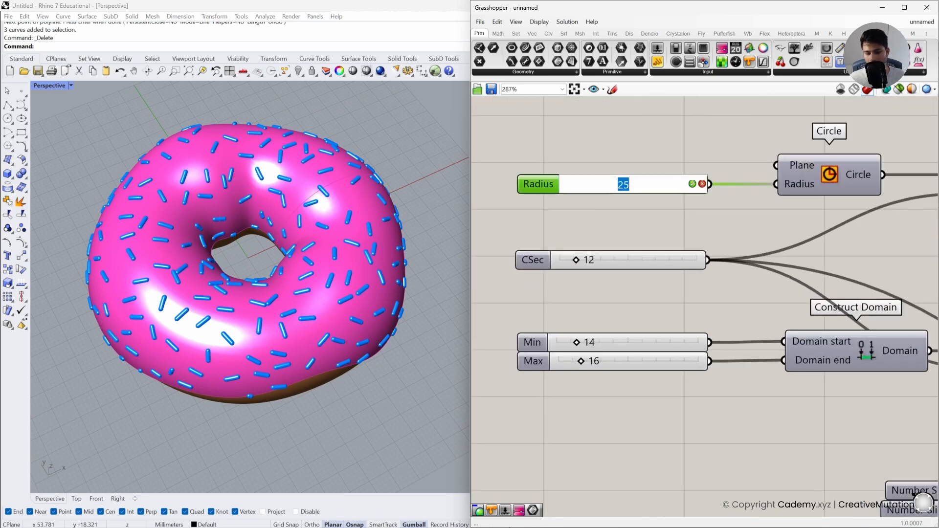
pyautogui.press('Return')
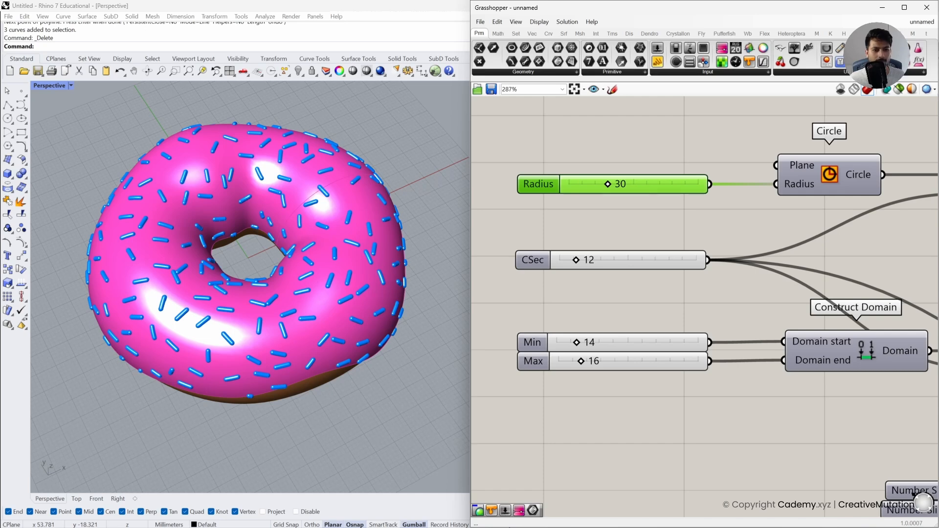
pyautogui.moveTo(318, 271); pyautogui.dragTo(342, 230, button='right')
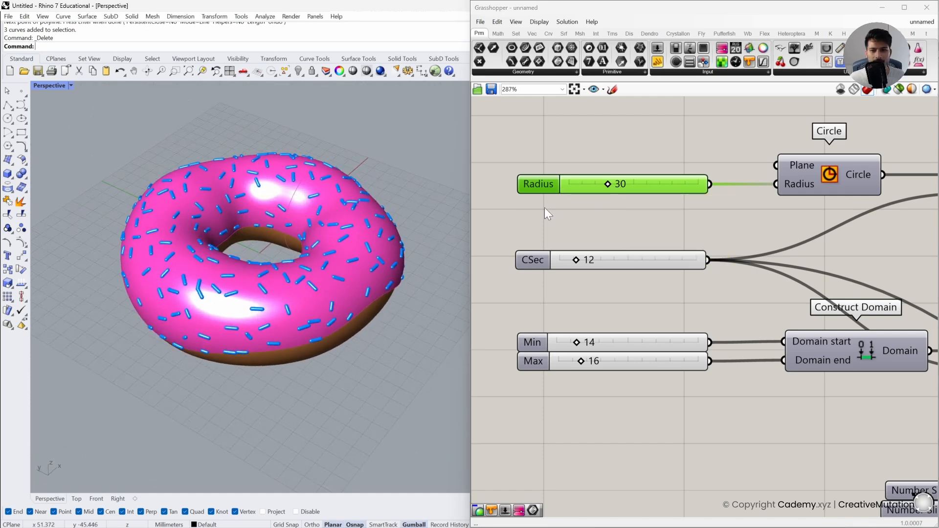
# - Set the Radius slider to 20 and inspect the sprinkles around the donut's centre hole
pyautogui.doubleClick(631, 190)
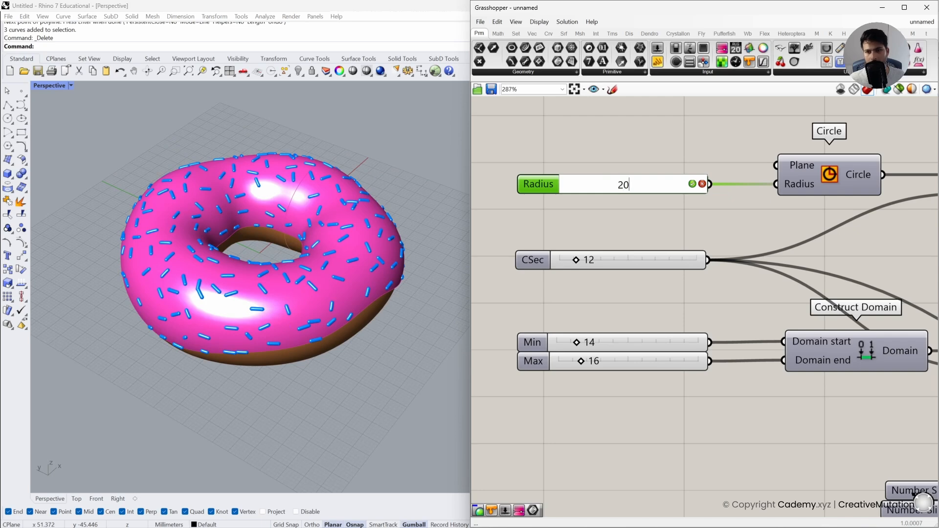
pyautogui.press('Return')
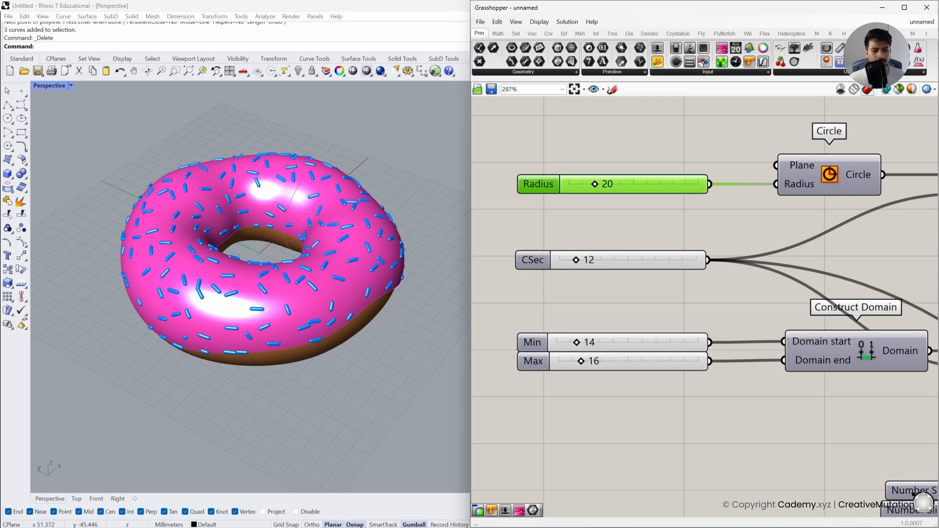
pyautogui.moveTo(272, 231); pyautogui.dragTo(264, 276, button='right')
pyautogui.scroll(5, 263, 279)
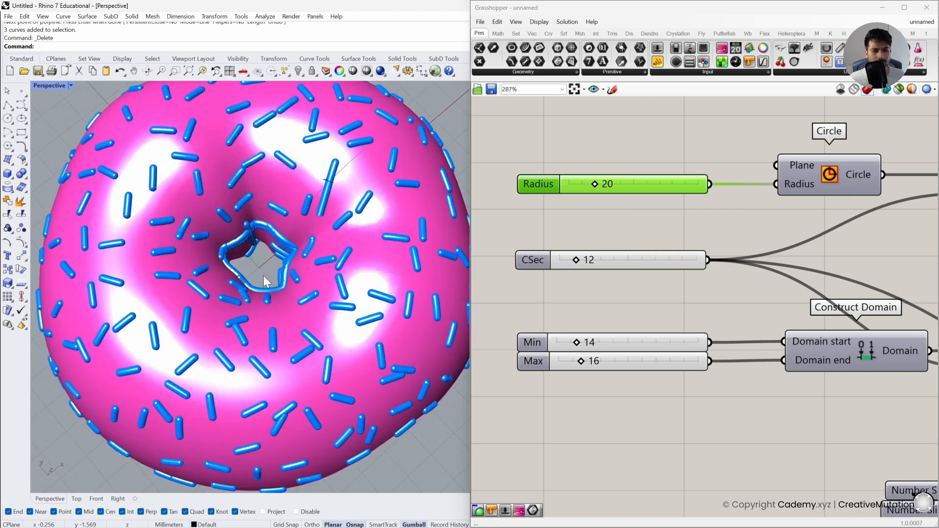
pyautogui.doubleClick(647, 191)
pyautogui.moveTo(316, 230); pyautogui.dragTo(226, 260, button='right')
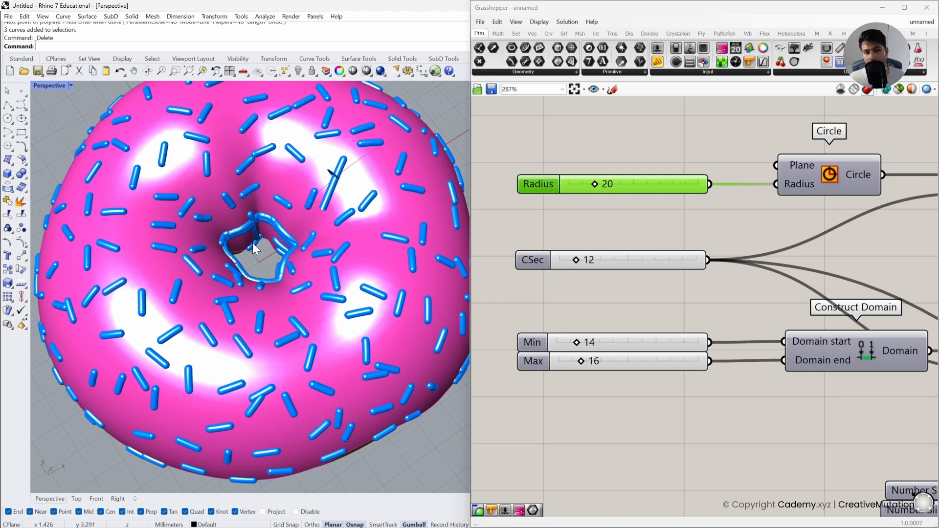
pyautogui.moveTo(182, 319); pyautogui.dragTo(220, 240, button='right')
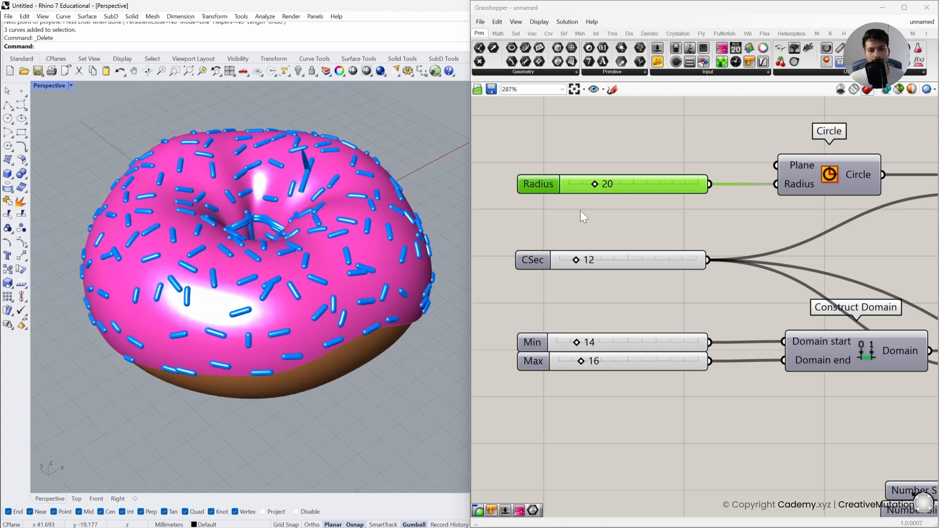
# - Set the Radius slider to 25
pyautogui.doubleClick(645, 187)
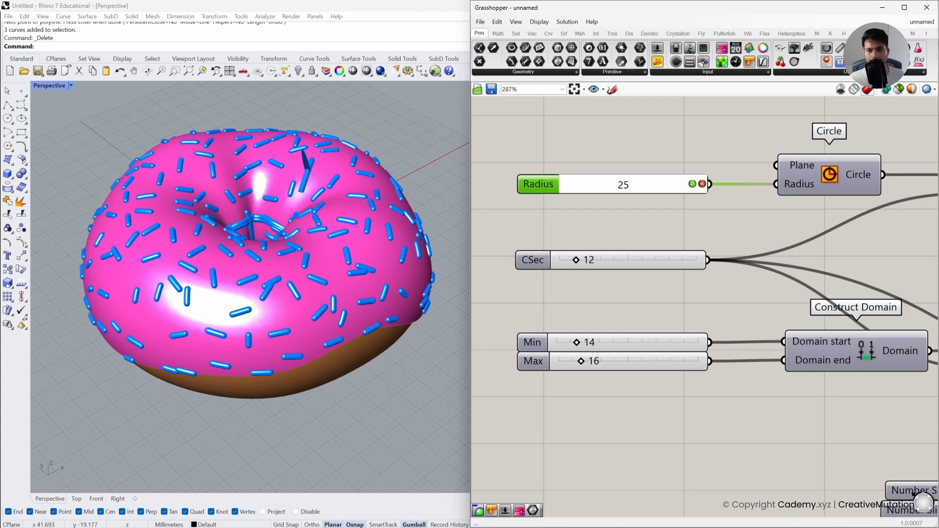
pyautogui.press('Return')
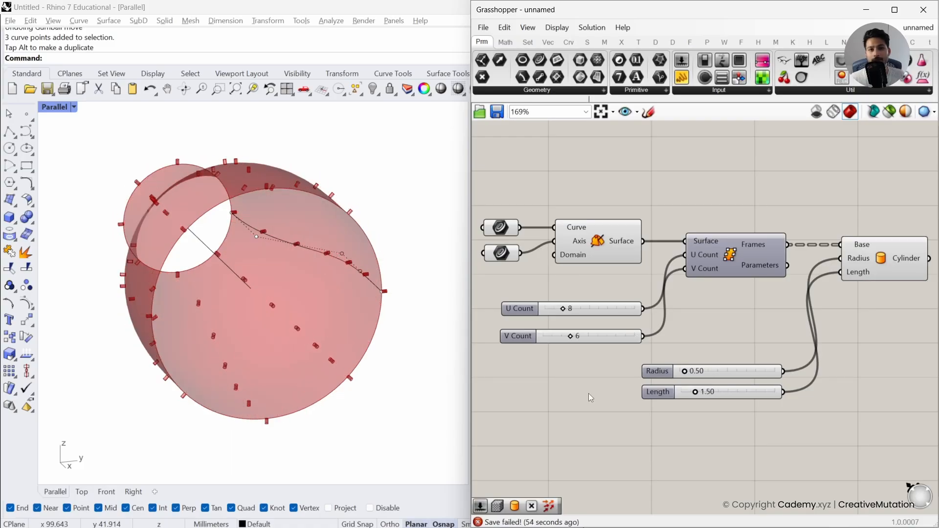
# - In the revolved surface definition, raise the V Count slider to 20 and increase the U Count slider
pyautogui.moveTo(572, 342); pyautogui.dragTo(665, 337)
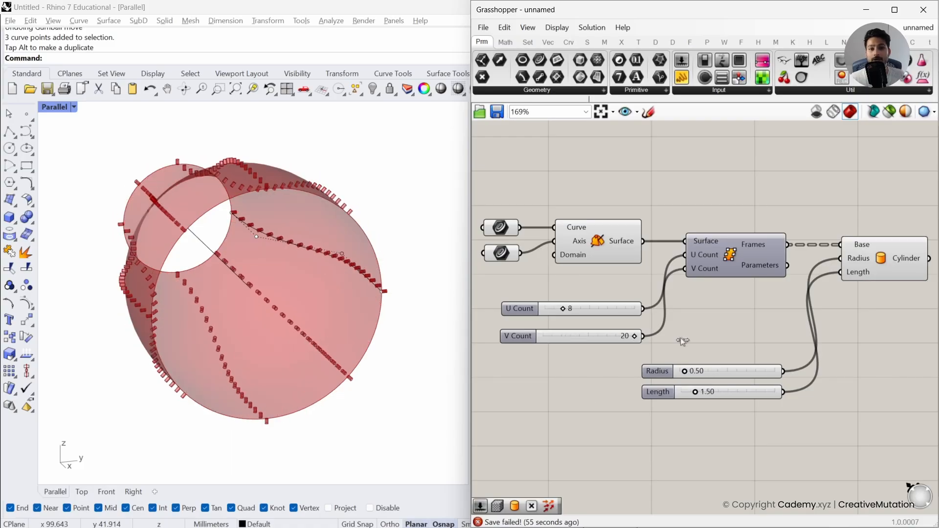
pyautogui.moveTo(566, 315); pyautogui.dragTo(605, 316)
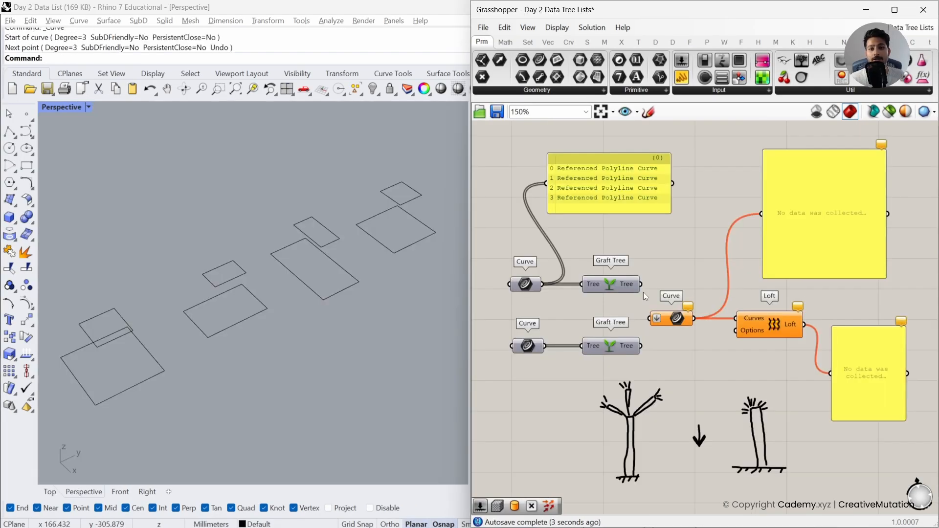
# - In the data tree definition, connect the Graft Tree outputs to the flattened Curve parameter that feeds Loft
pyautogui.moveTo(641, 285); pyautogui.dragTo(650, 318)
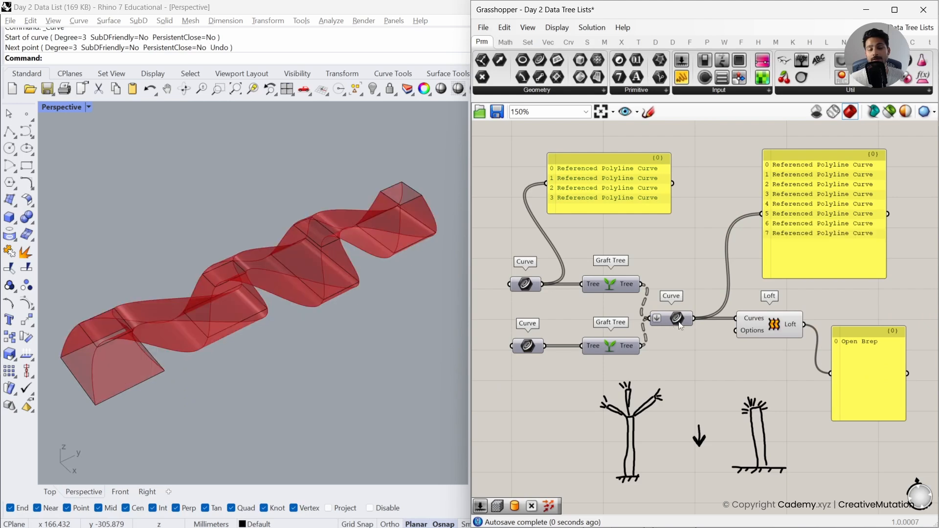
# - Toggle the Flatten option on the Curve parameter that feeds Loft in the data tree definition
pyautogui.rightClick(676, 318)
pyautogui.click(705, 391)
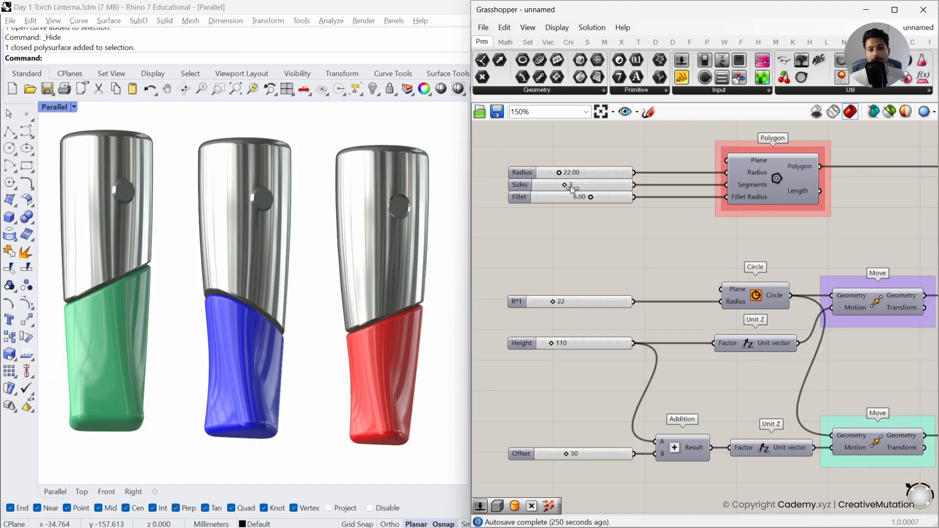
# - In the torch definition, adjust the Sides slider that drives the Polygon's segment count
pyautogui.moveTo(584, 188)
pyautogui.mouseDown()
pyautogui.moveTo(618, 188)
pyautogui.moveTo(587, 174)
pyautogui.mouseUp()
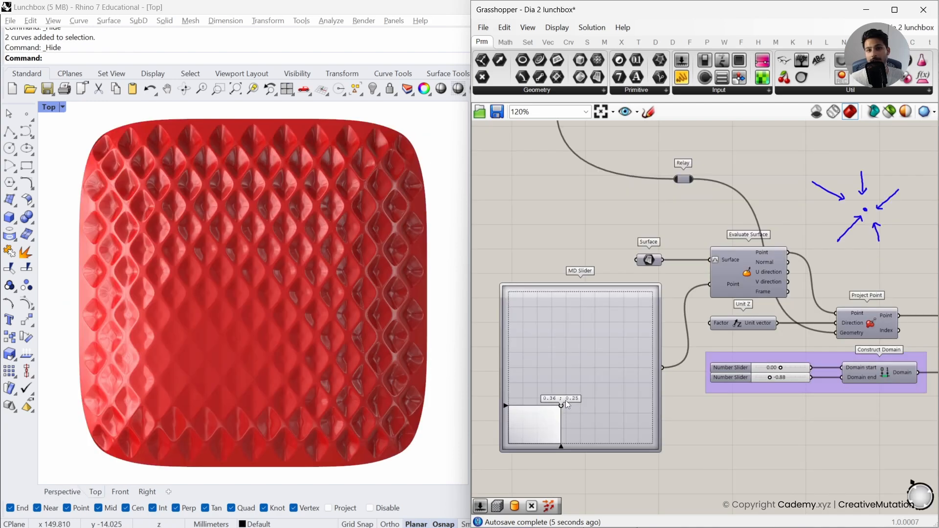
# - In the lunchbox definition, increase both coordinates of the MD Slider to shift the texture's attractor point
pyautogui.moveTo(565, 400); pyautogui.dragTo(600, 337)
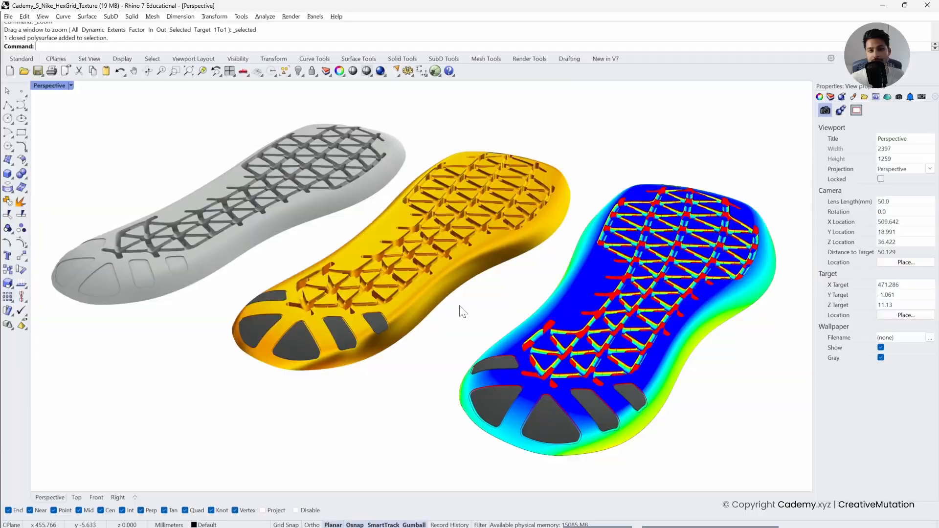
pyautogui.scroll(5, 427, 262)
pyautogui.moveTo(427, 262); pyautogui.dragTo(482, 247, button='right')
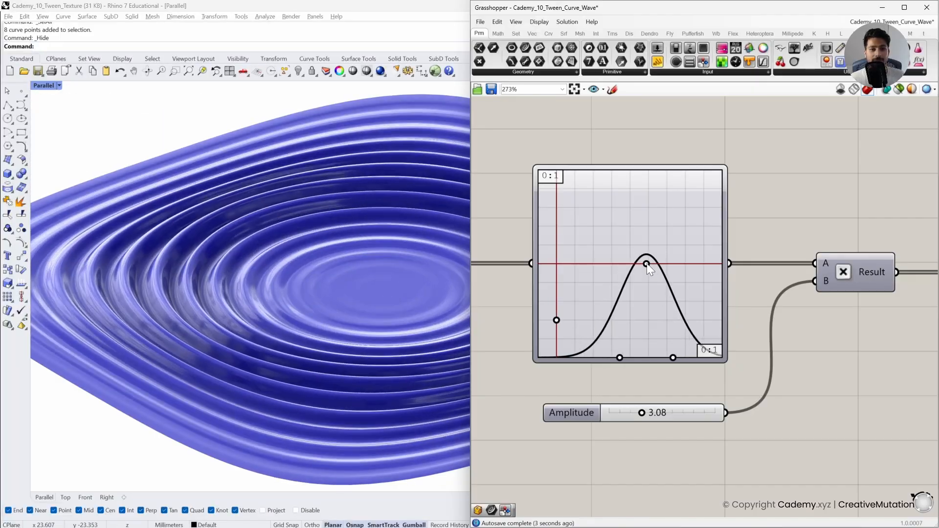
# - In the curve wave definition, reshape the Graph Mapper's bell curve by shifting its peak handle slightly and narrowing its base
pyautogui.moveTo(646, 263)
pyautogui.mouseDown()
pyautogui.moveTo(658, 263)
pyautogui.moveTo(627, 265)
pyautogui.moveTo(640, 264)
pyautogui.mouseUp()
pyautogui.moveTo(615, 358); pyautogui.dragTo(629, 357)
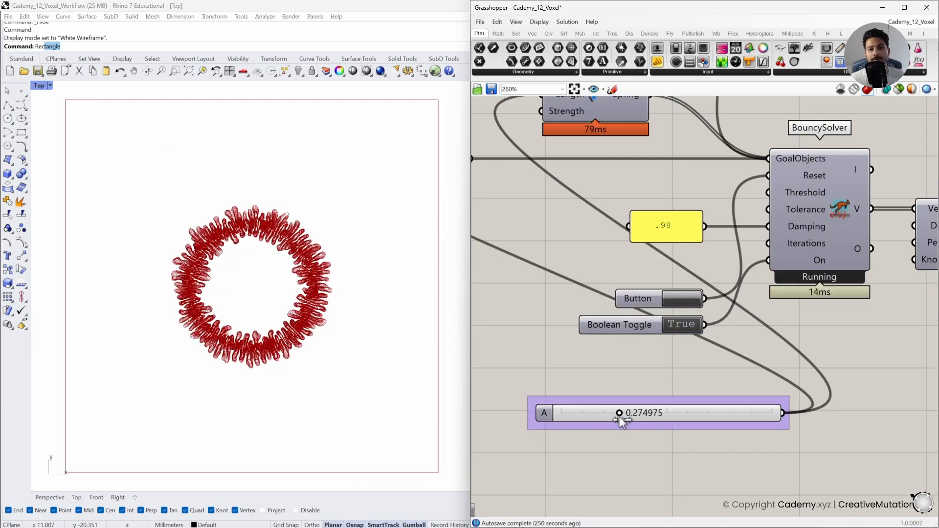
# - In the voxel definition, raise slider A close to its maximum while the BouncySolver simulation is running
pyautogui.moveTo(620, 418); pyautogui.dragTo(771, 419)
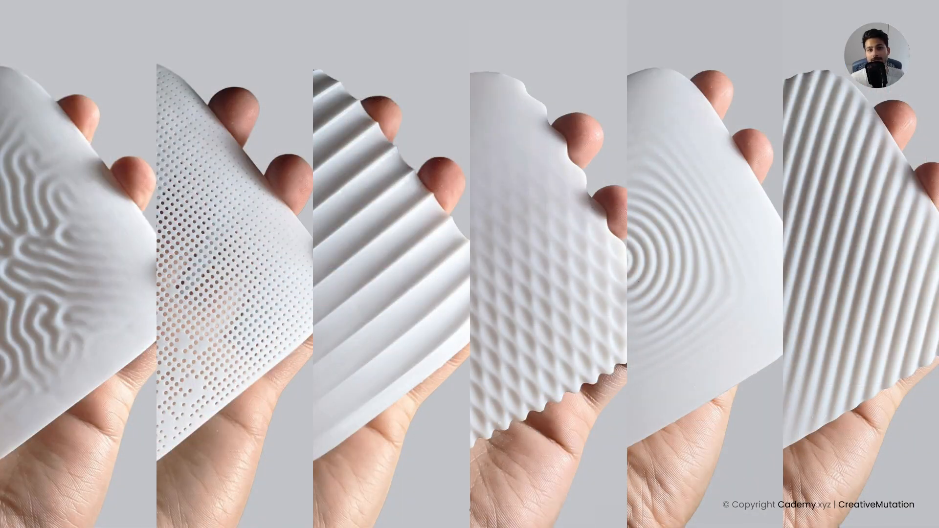